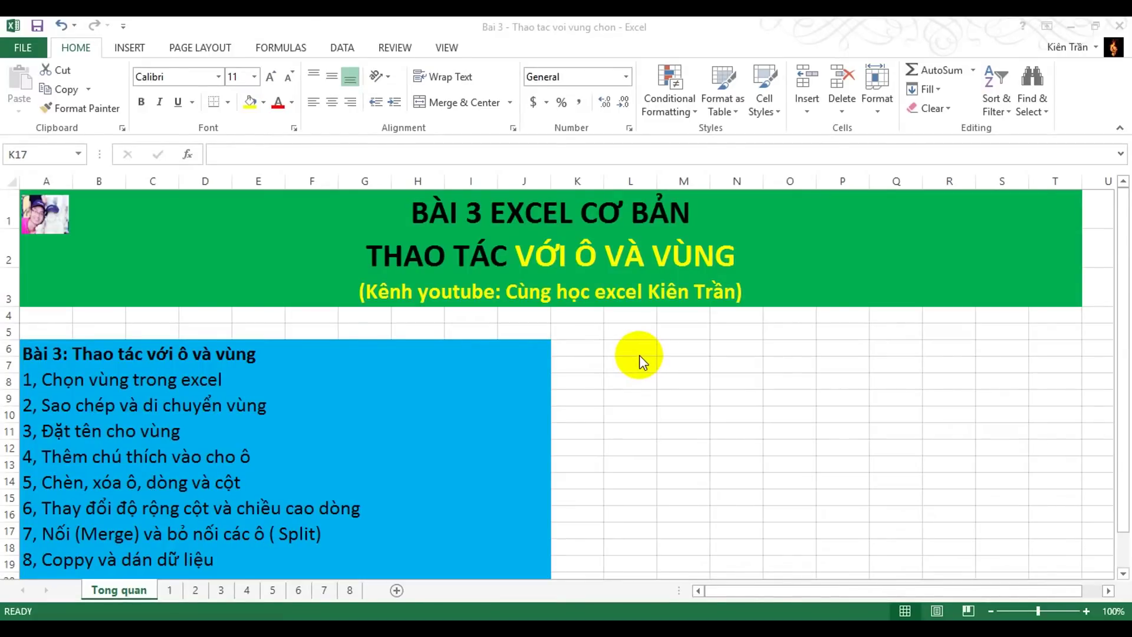
Open sheet 1, showing the Bài 3 lesson and its five range-selection methods.
{"action": "left_click", "coordinate": [1125, 321]}
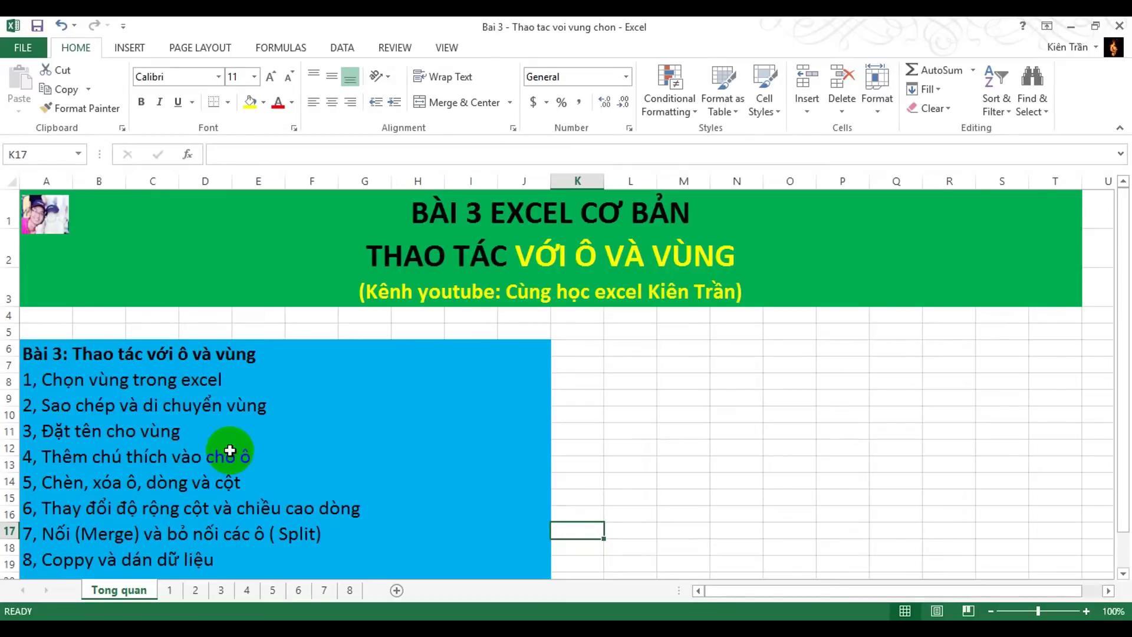
{"action": "scroll", "coordinate": [229, 450], "scroll_direction": "down", "scroll_amount": 1}
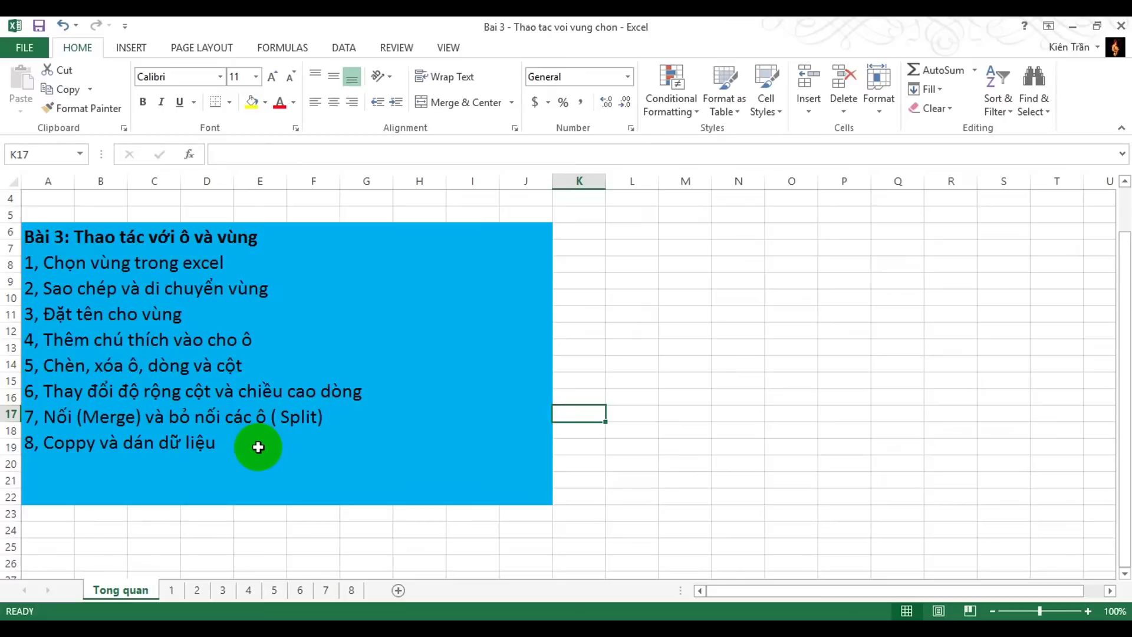
{"action": "scroll", "coordinate": [258, 447], "scroll_direction": "up", "scroll_amount": 1}
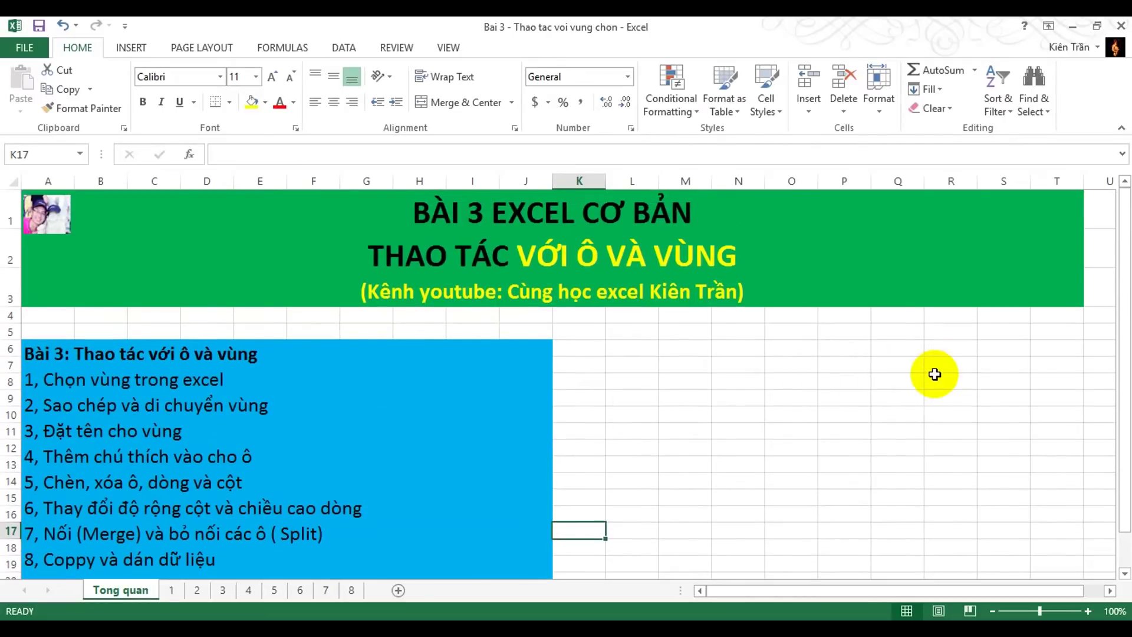
{"action": "left_click_drag", "start_coordinate": [1123, 321], "coordinate": [1127, 324]}
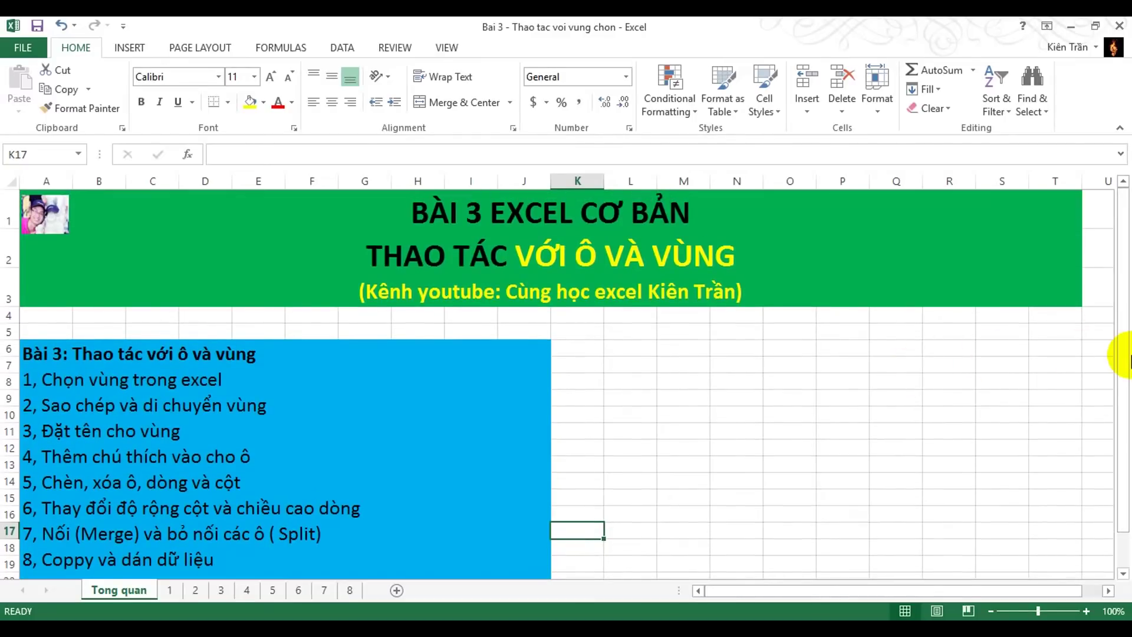
{"action": "left_click", "coordinate": [1127, 360]}
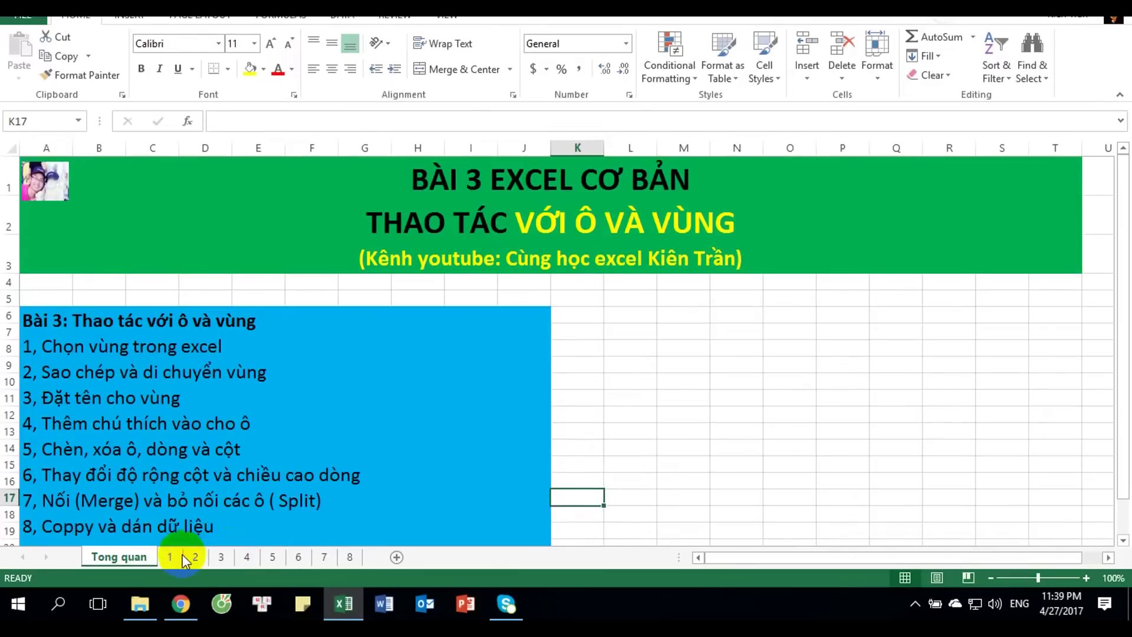
{"action": "left_click", "coordinate": [171, 557]}
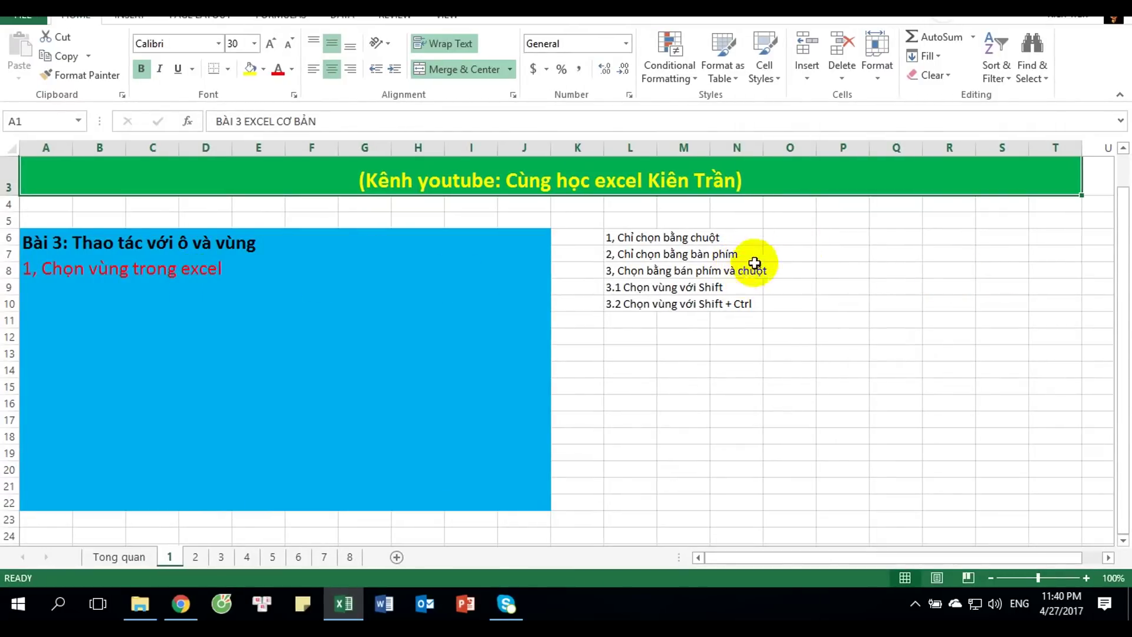
{"action": "left_click", "coordinate": [784, 236]}
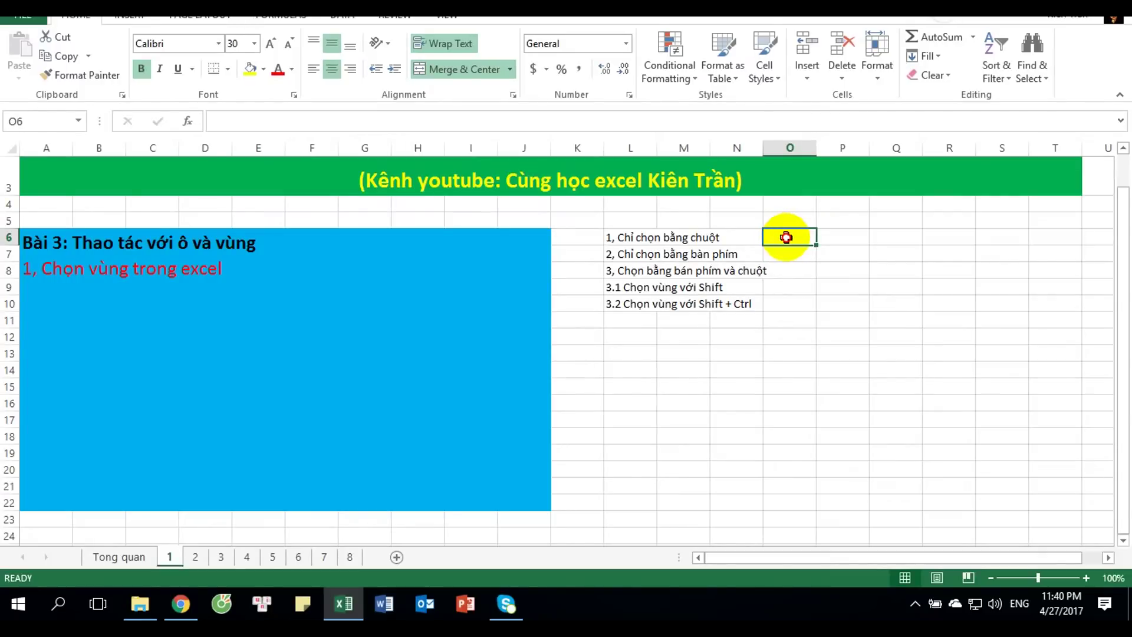
{"action": "left_click_drag", "start_coordinate": [786, 237], "coordinate": [946, 499]}
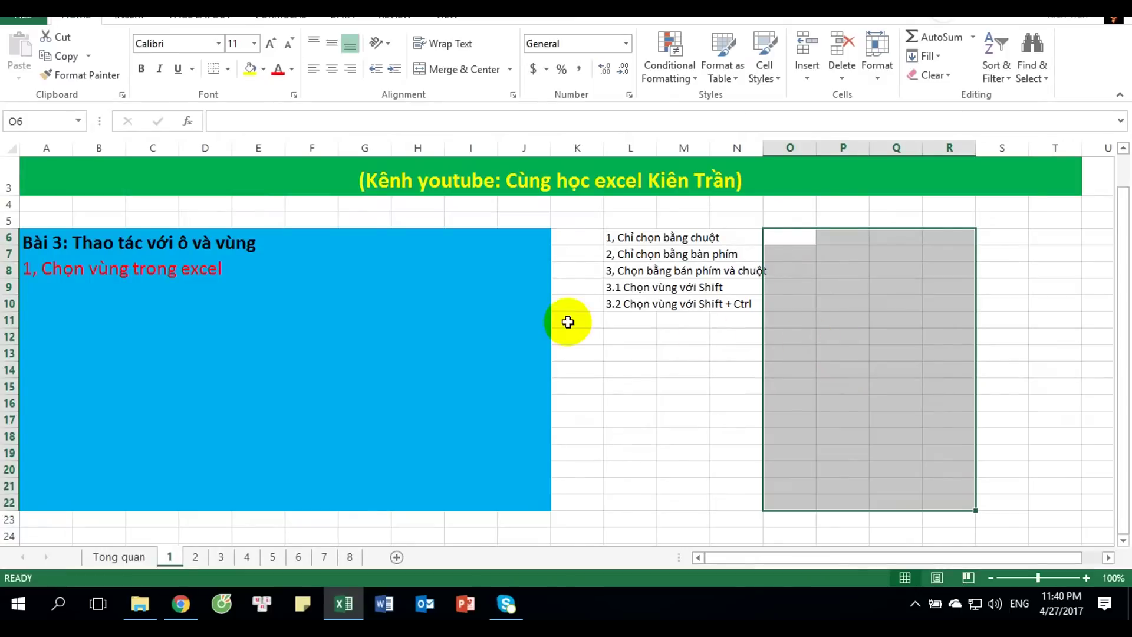
{"action": "left_click", "coordinate": [583, 238]}
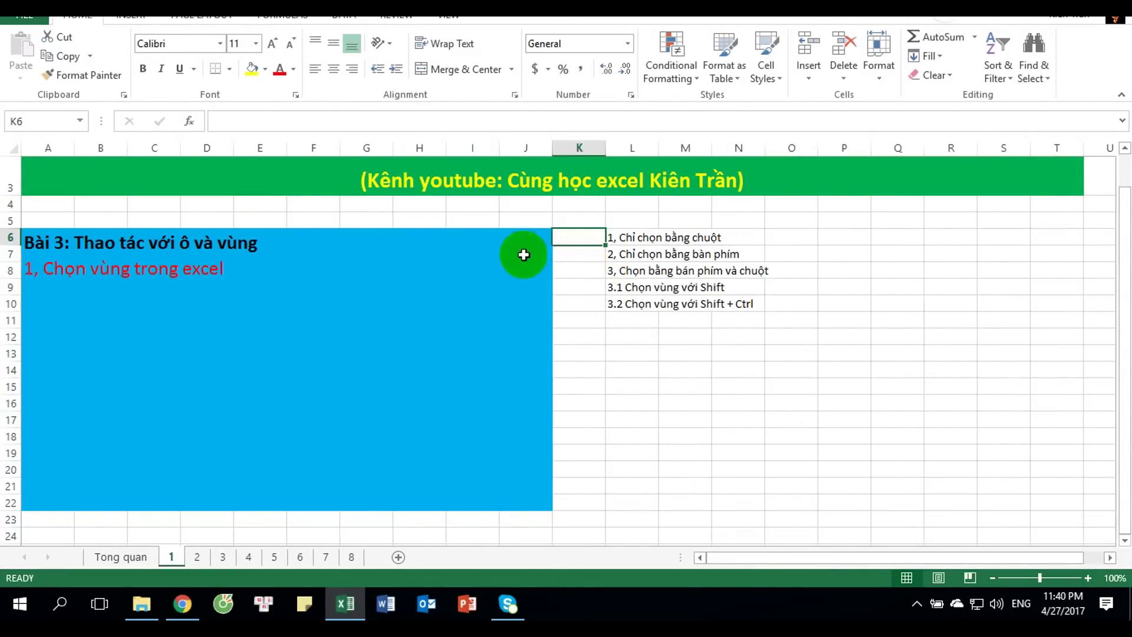
{"action": "left_click", "coordinate": [437, 265]}
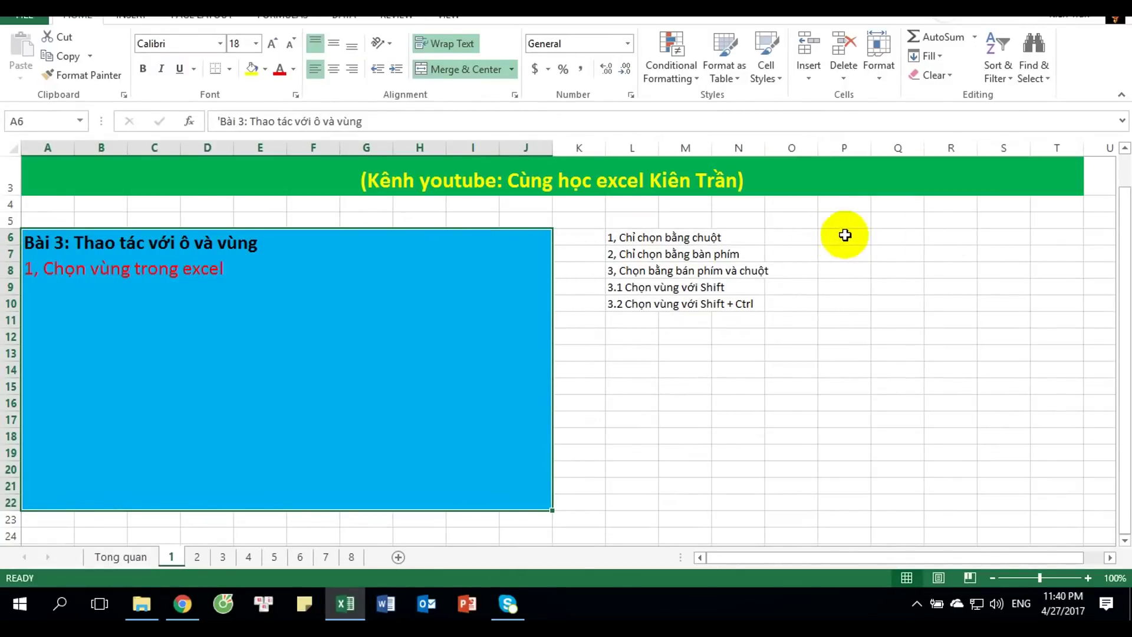
{"action": "left_click_drag", "start_coordinate": [841, 235], "coordinate": [971, 490]}
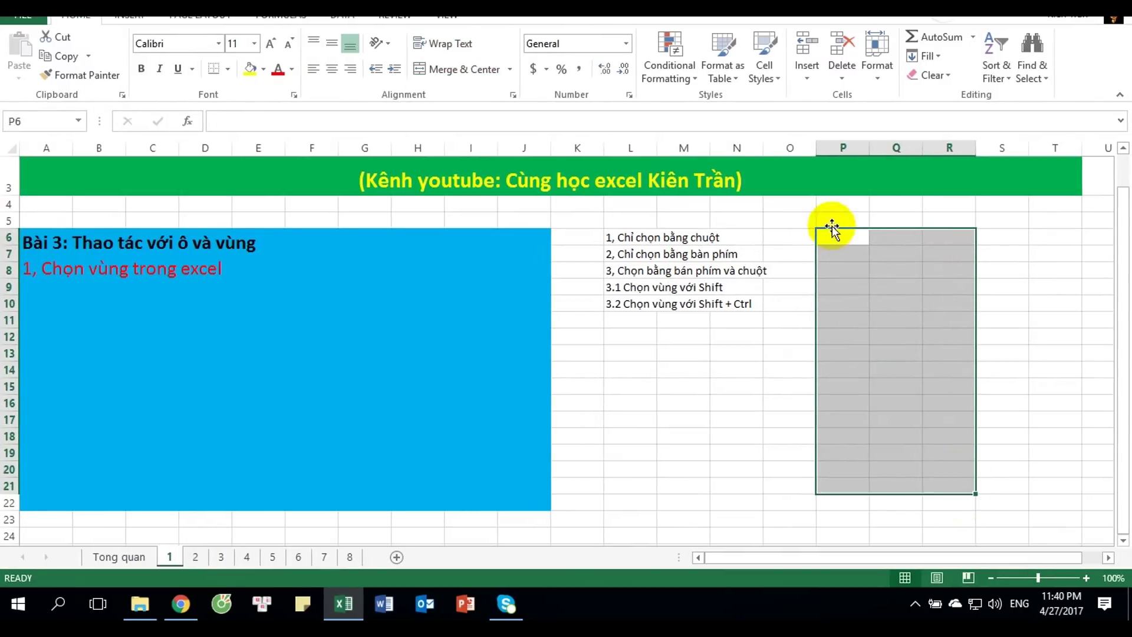
{"action": "left_click_drag", "start_coordinate": [835, 233], "coordinate": [943, 502]}
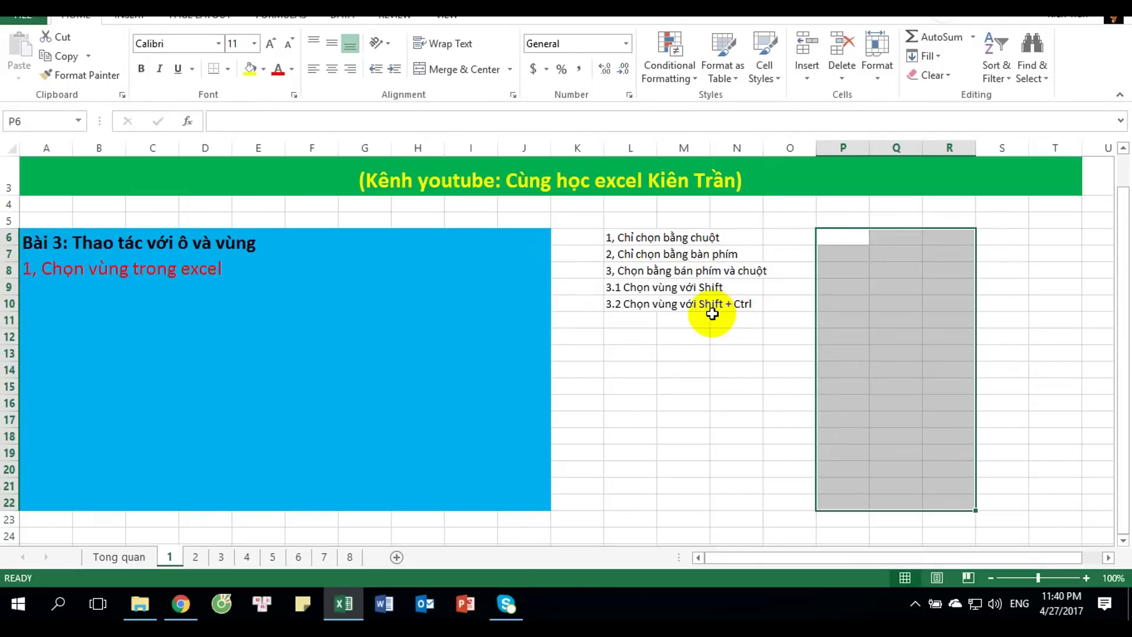
{"action": "left_click", "coordinate": [776, 238]}
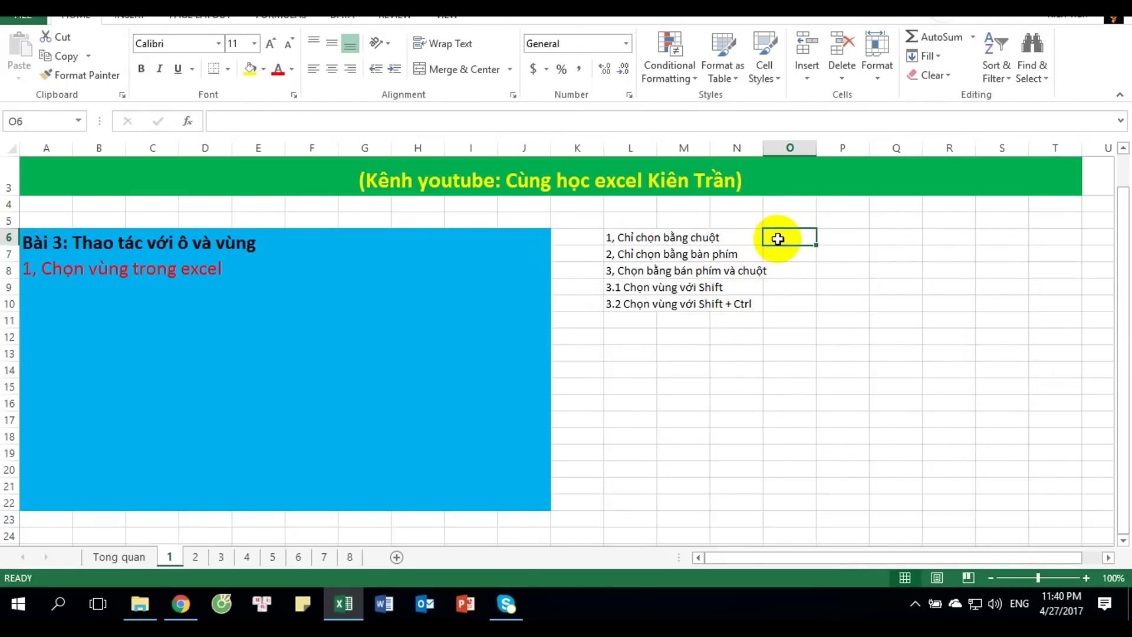
{"action": "left_click", "coordinate": [841, 237]}
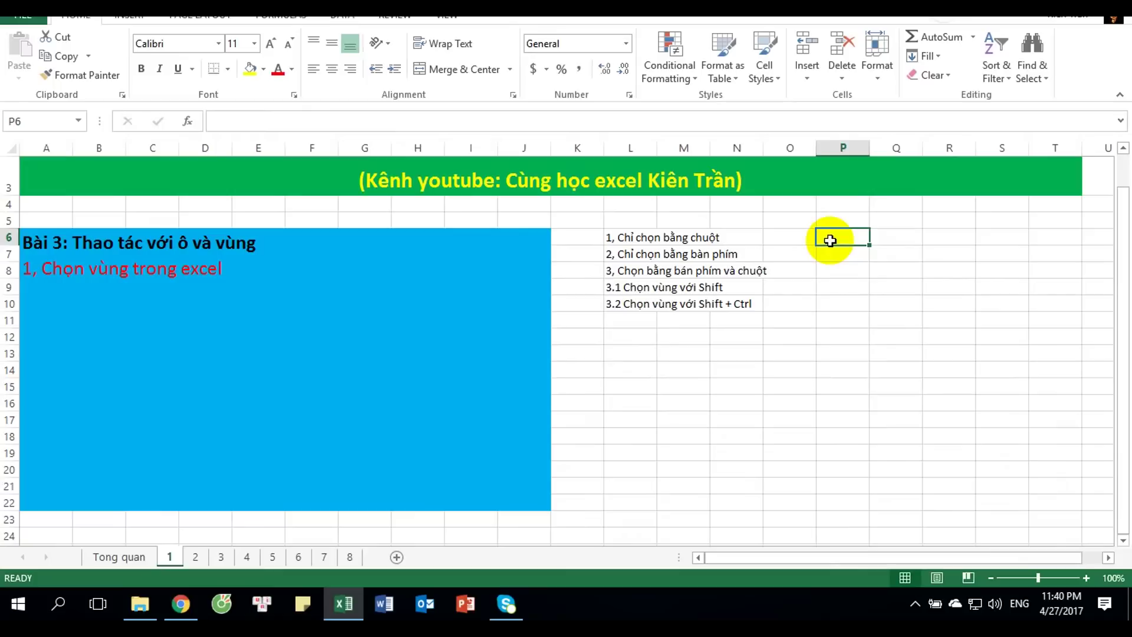
Try Ctrl+Shift+Down, Ctrl+Down and Ctrl+Home jumps in column P, ending back on P6.
{"action": "key", "text": "ctrl+shift+Down"}
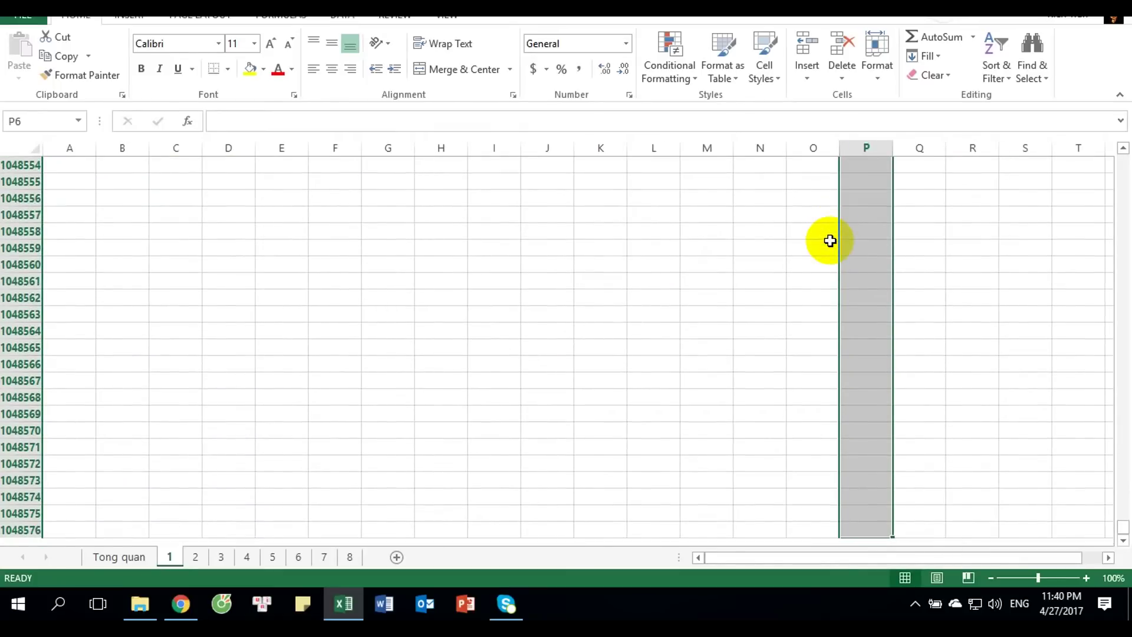
{"action": "key", "text": "ctrl+BackSpace"}
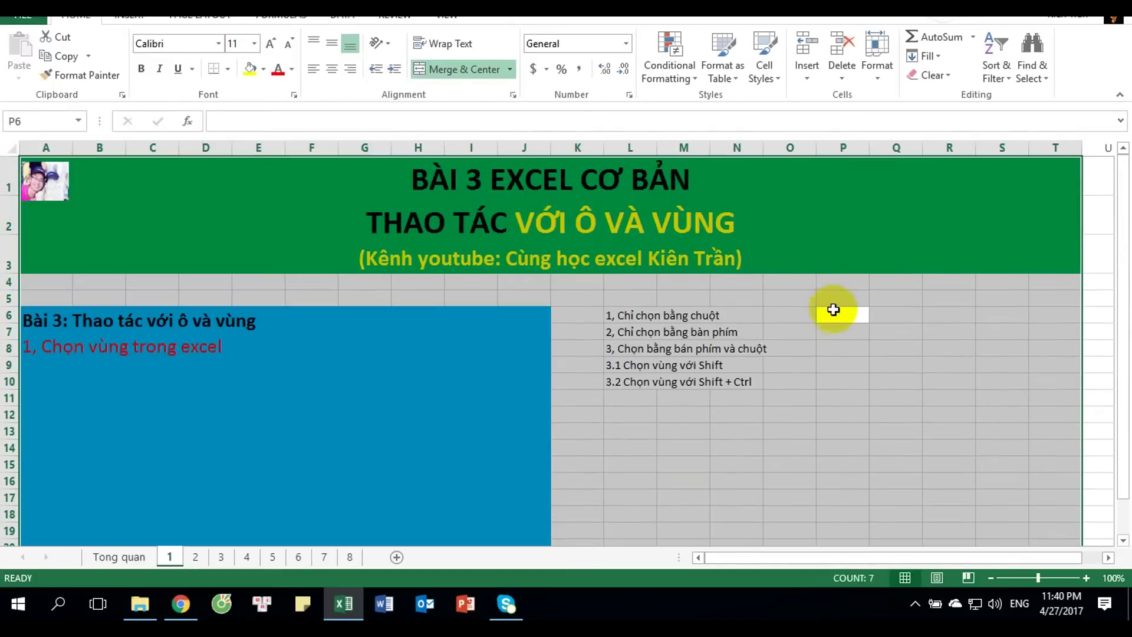
{"action": "left_click", "coordinate": [837, 319]}
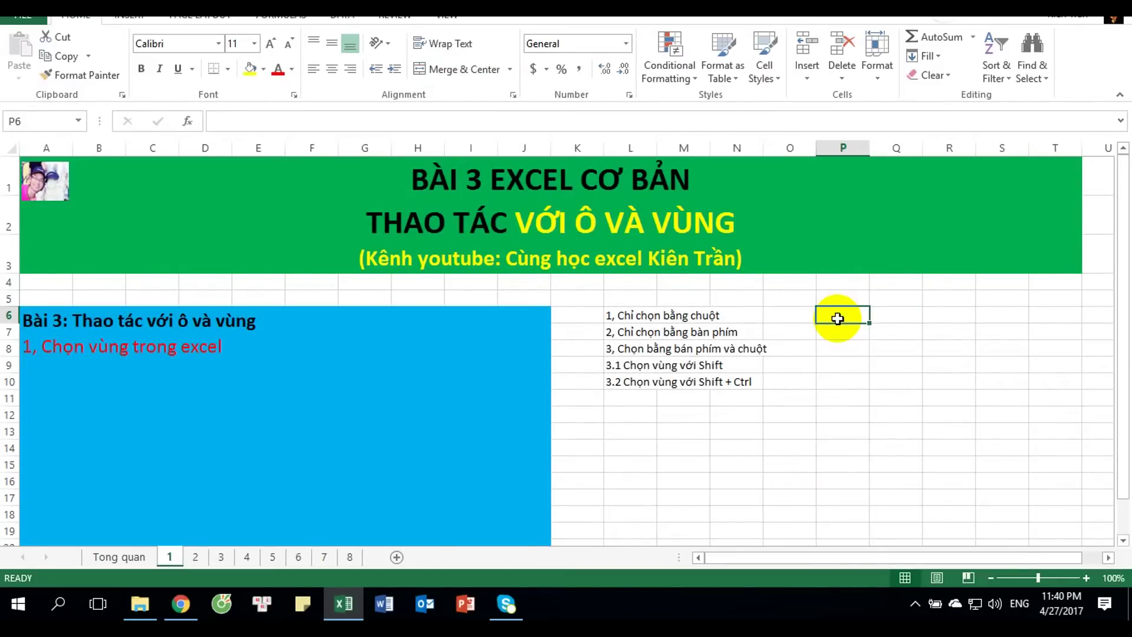
{"action": "key", "text": "ctrl+Down"}
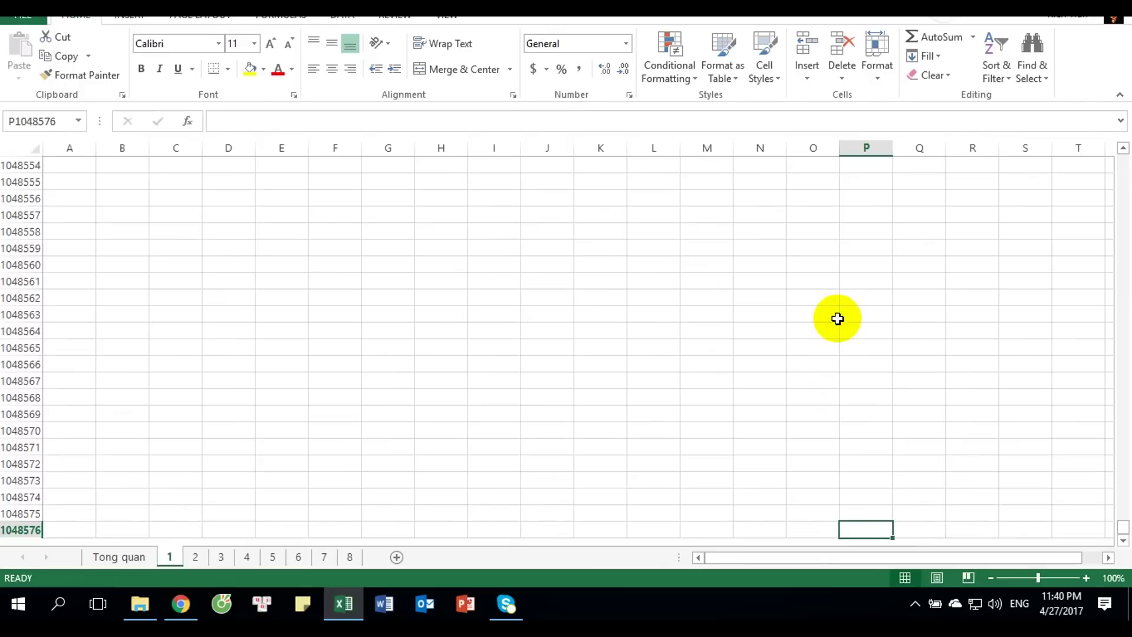
{"action": "key", "text": "ctrl+Home"}
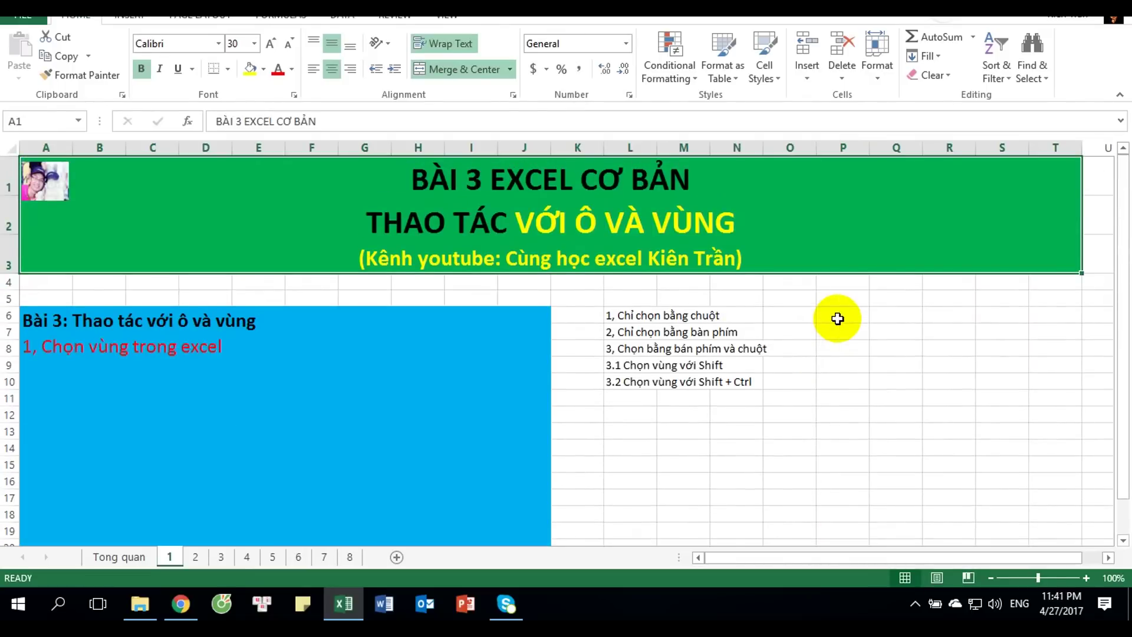
{"action": "left_click", "coordinate": [837, 319]}
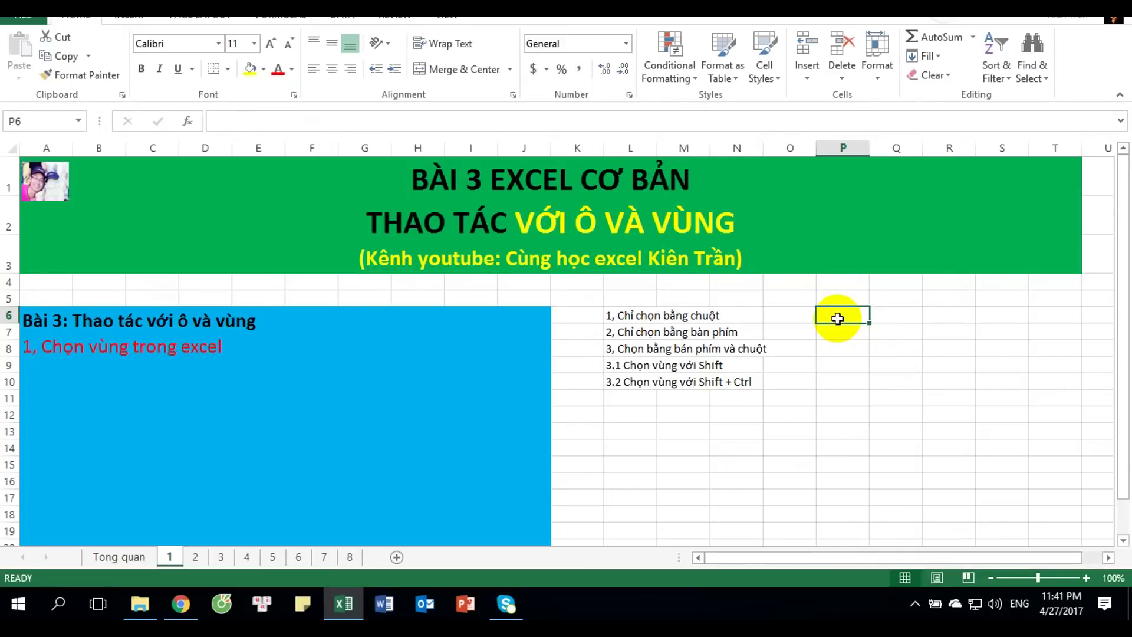
Extend the selection from P6 with Shift+arrow keys until it covers P6:R22.
{"action": "key", "text": "shift+Down"}
{"action": "key", "text": "shift+Down"}
{"action": "key", "text": "shift+Down"}
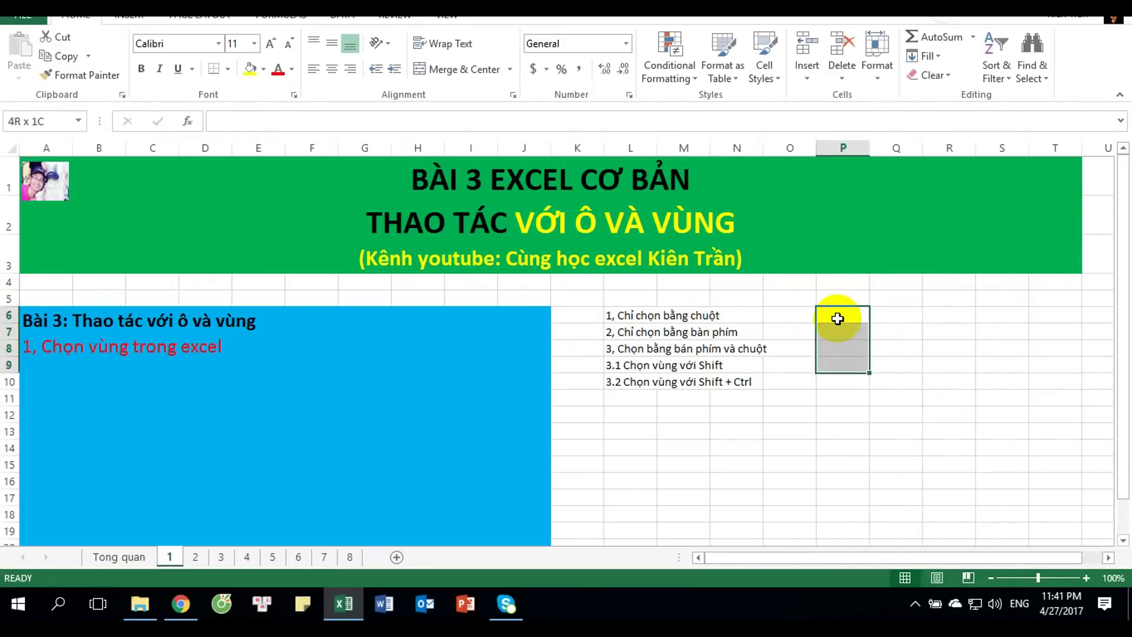
{"action": "key", "text": "shift+Down"}
{"action": "key", "text": "shift+Down"}
{"action": "key", "text": "shift+Down"}
{"action": "key", "text": "shift+Down"}
{"action": "key", "text": "shift+Down"}
{"action": "key", "text": "shift+Down"}
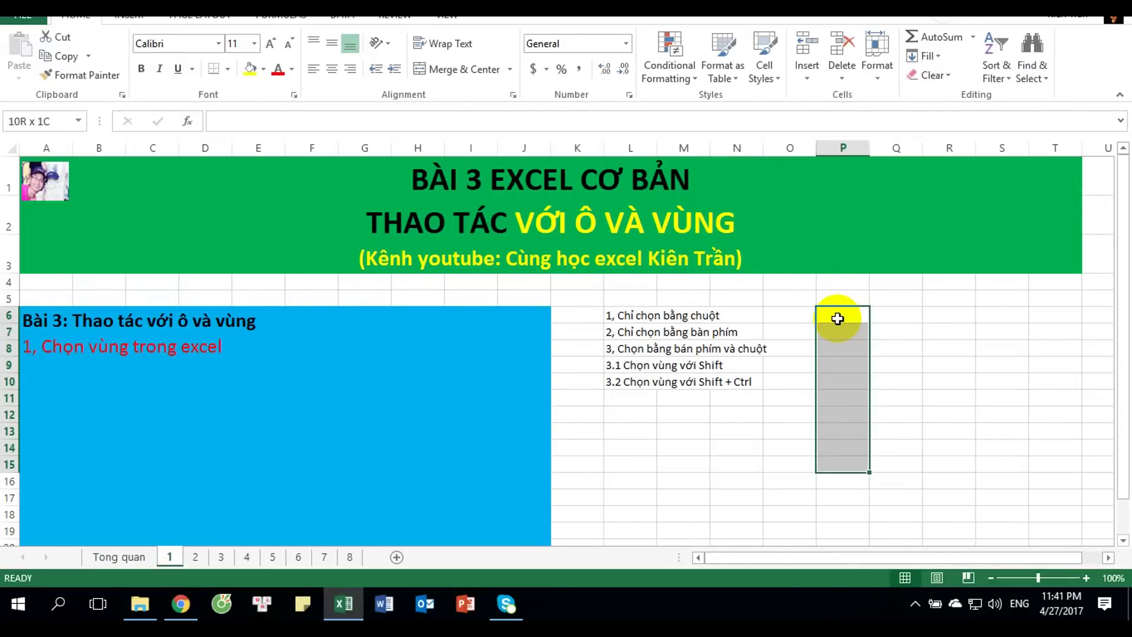
{"action": "key", "text": "shift+Right"}
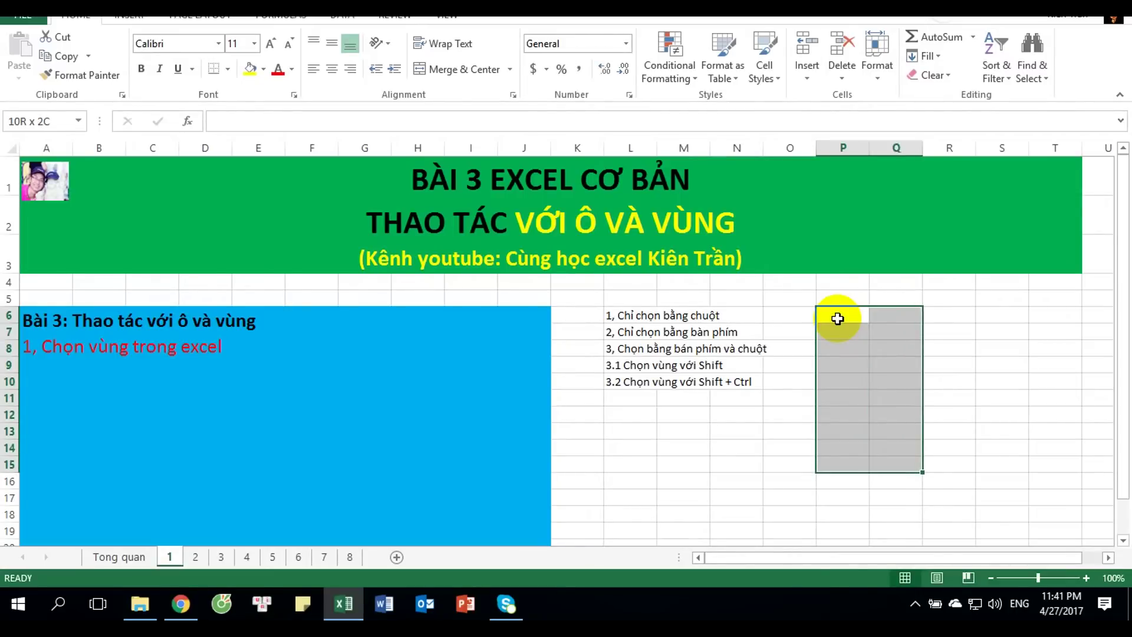
{"action": "key", "text": "shift+Right"}
{"action": "key", "text": "shift+Right"}
{"action": "key", "text": "shift+Right"}
{"action": "key", "text": "shift+Right"}
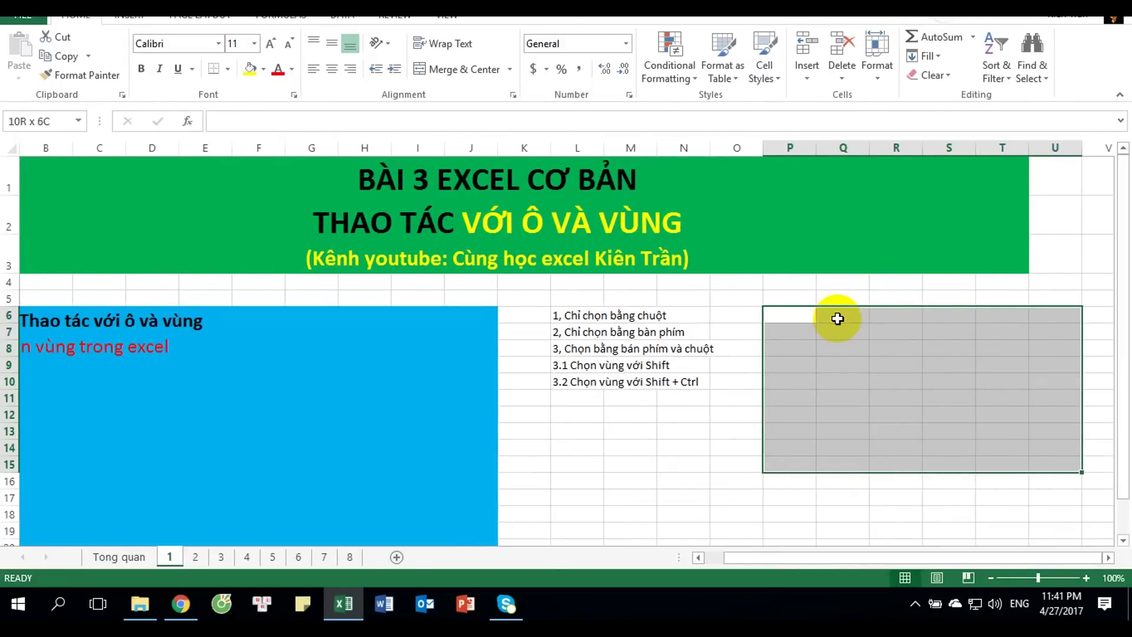
{"action": "key", "text": "shift+Left"}
{"action": "key", "text": "shift+Left"}
{"action": "key", "text": "shift+Left"}
{"action": "key", "text": "shift+Left"}
{"action": "key", "text": "shift+Left"}
{"action": "key", "text": "shift+Left"}
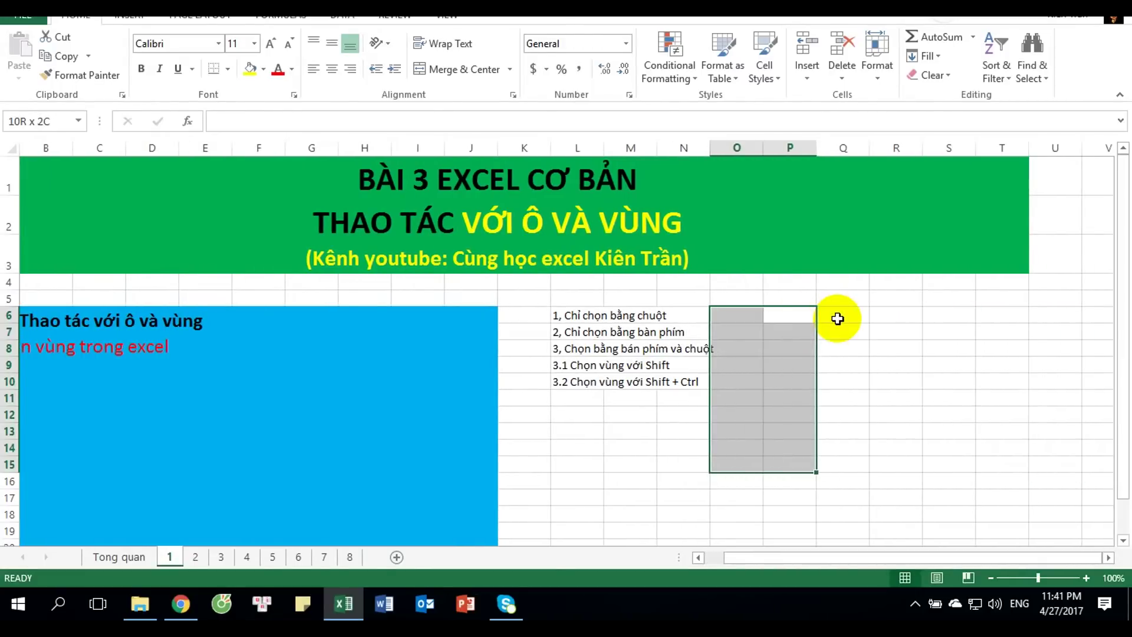
{"action": "key", "text": "shift+Right"}
{"action": "key", "text": "shift+Right"}
{"action": "key", "text": "shift+Right"}
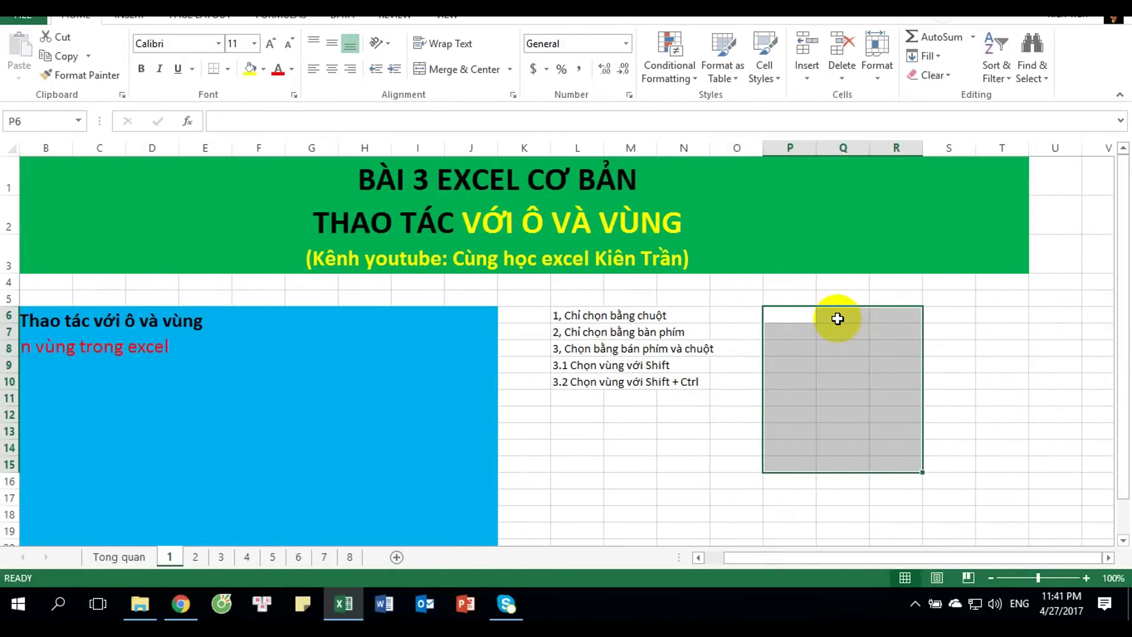
{"action": "key", "text": "shift+Down"}
{"action": "key", "text": "shift+Down"}
{"action": "key", "text": "shift+Down"}
{"action": "key", "text": "shift+Down"}
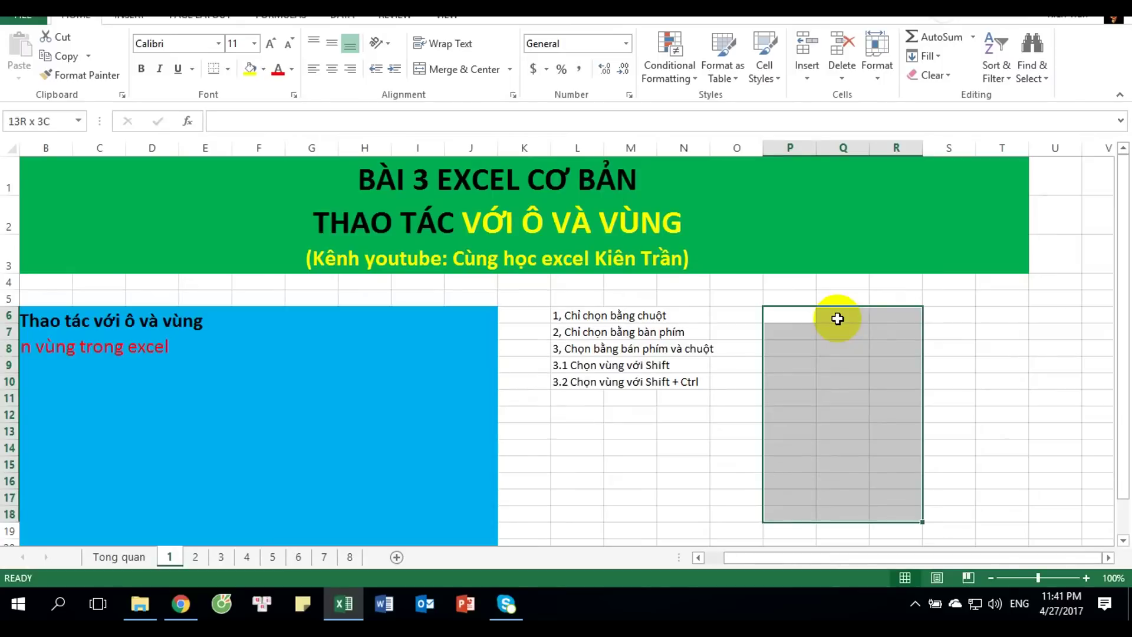
{"action": "key", "text": "shift+Left"}
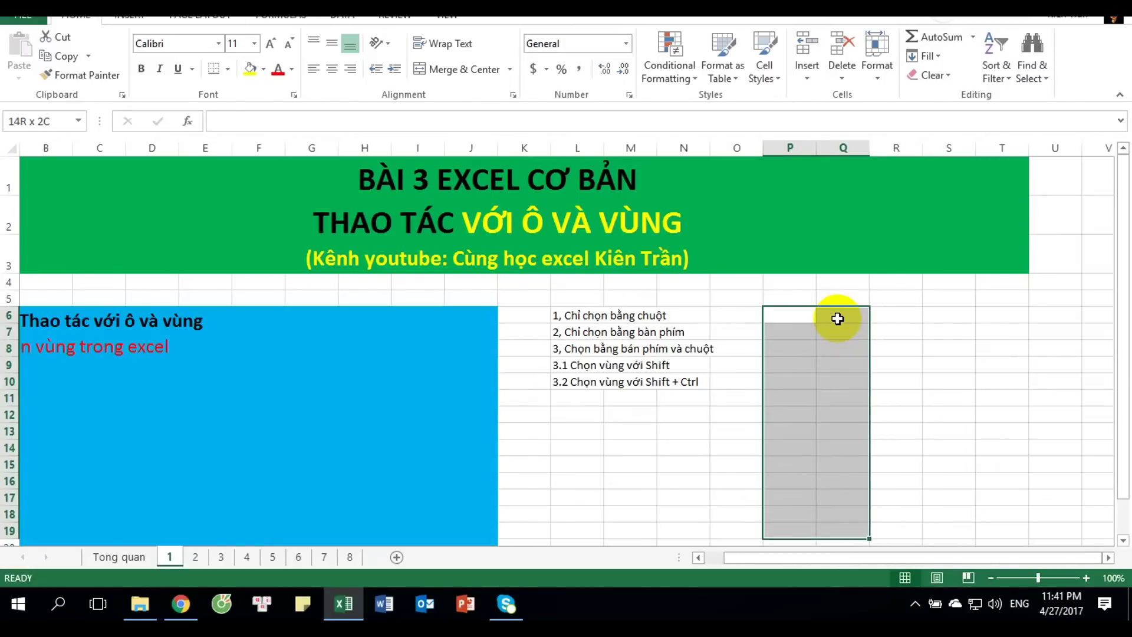
{"action": "key", "text": "shift+Right"}
{"action": "key", "text": "shift+Up"}
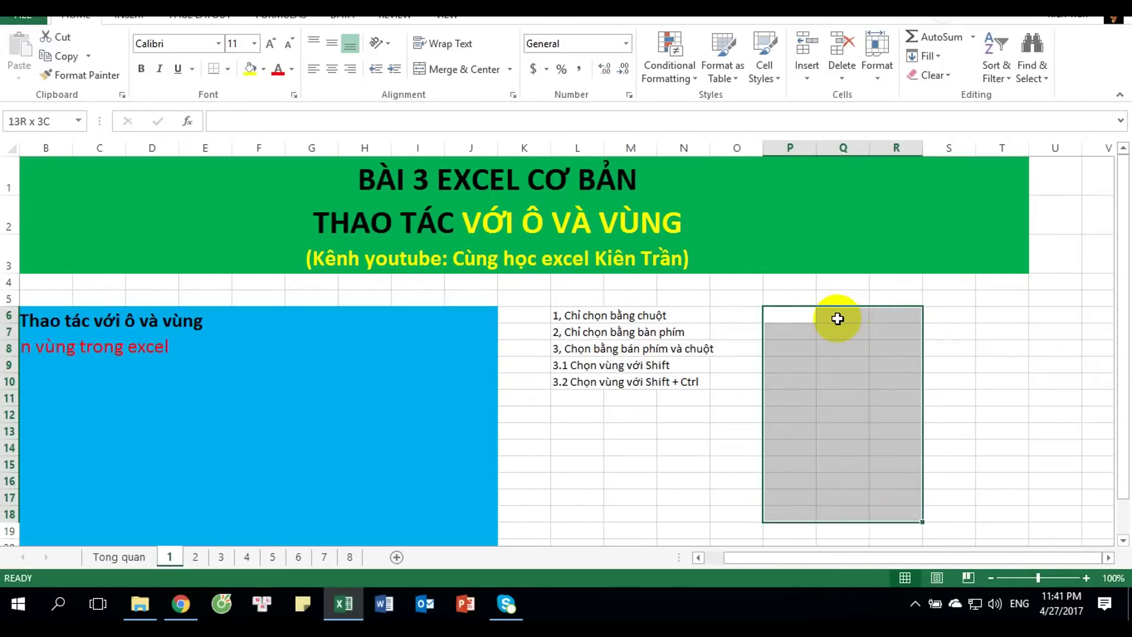
{"action": "key", "text": "shift+Down"}
{"action": "key", "text": "shift+Down"}
{"action": "key", "text": "shift+Down"}
{"action": "key", "text": "shift+Down"}
{"action": "key", "text": "shift+Down"}
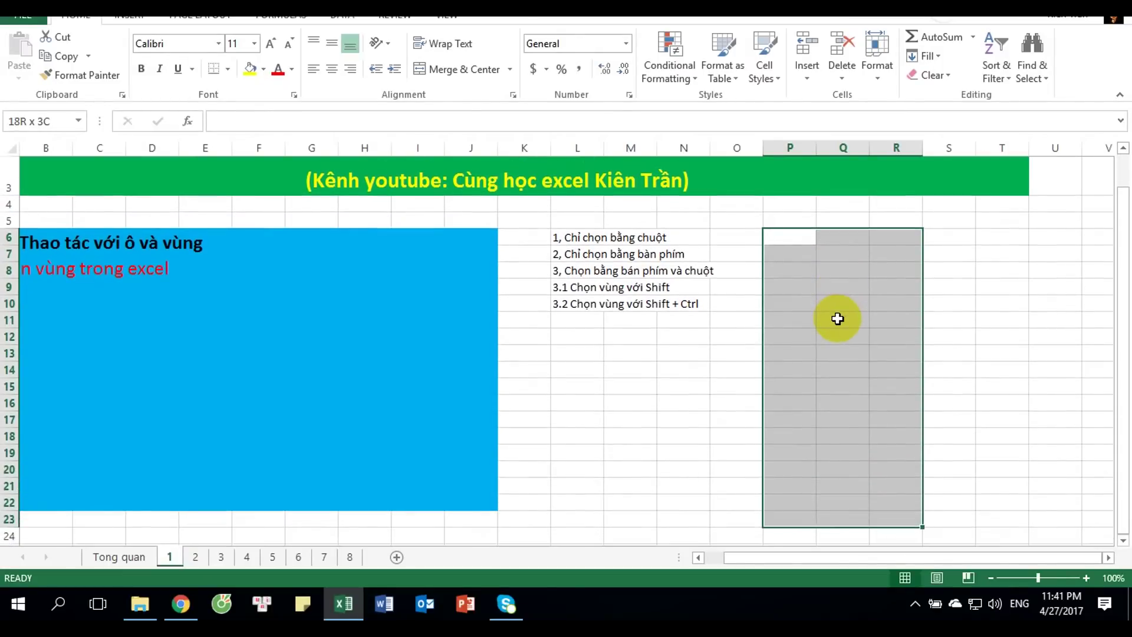
{"action": "key", "text": "shift+Up"}
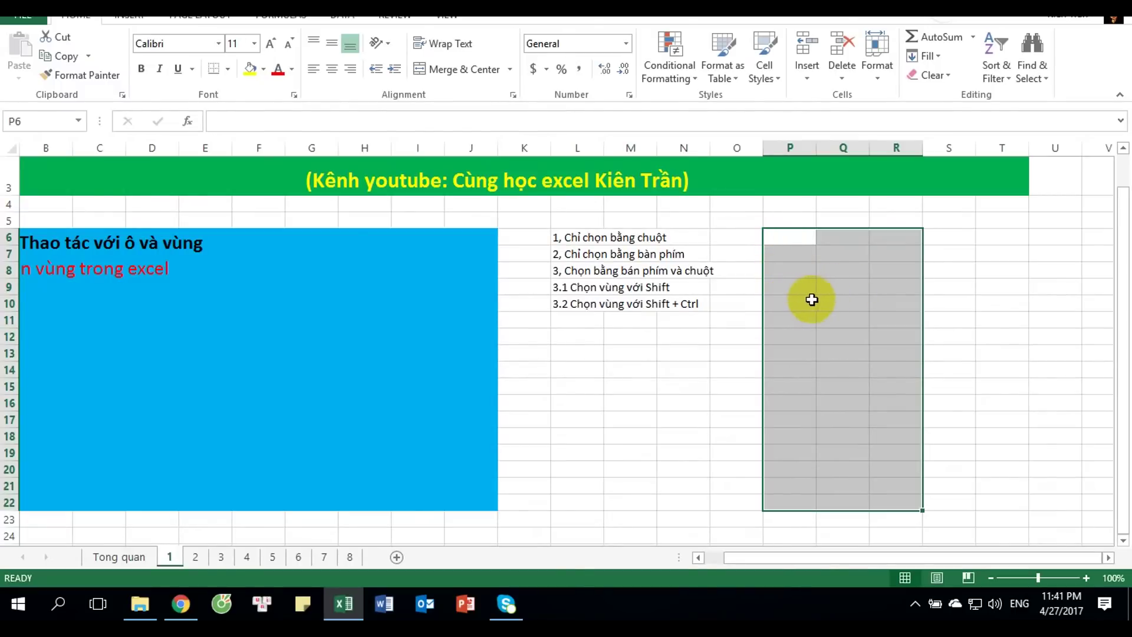
Enter the corner label A1 in cell P6 and B1 in cell S21.
{"action": "left_click", "coordinate": [844, 286]}
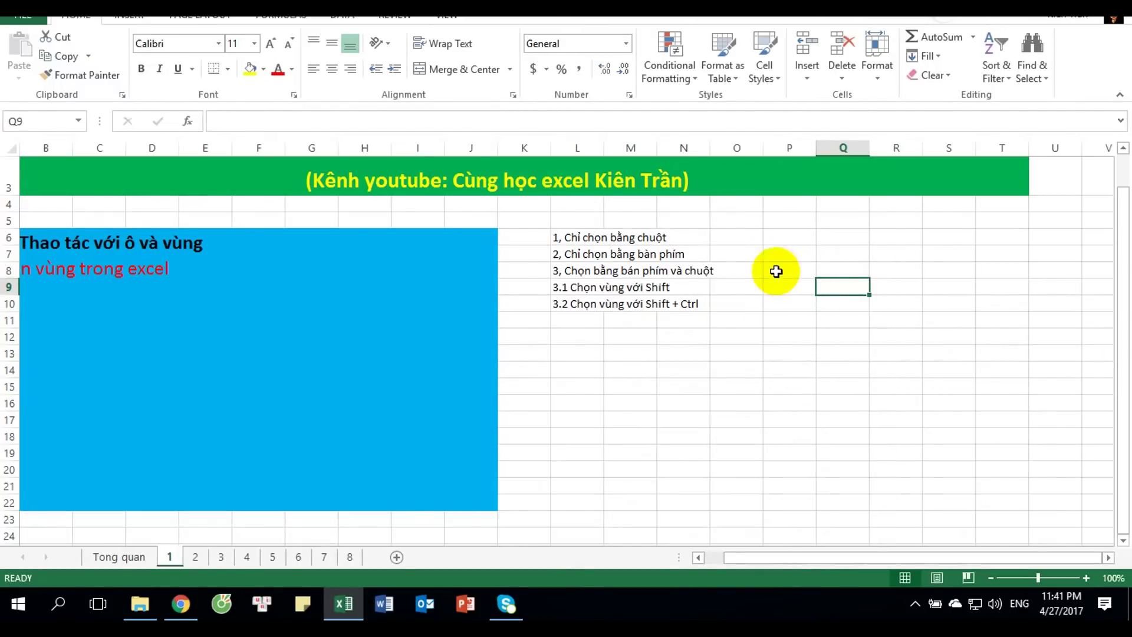
{"action": "left_click", "coordinate": [789, 237]}
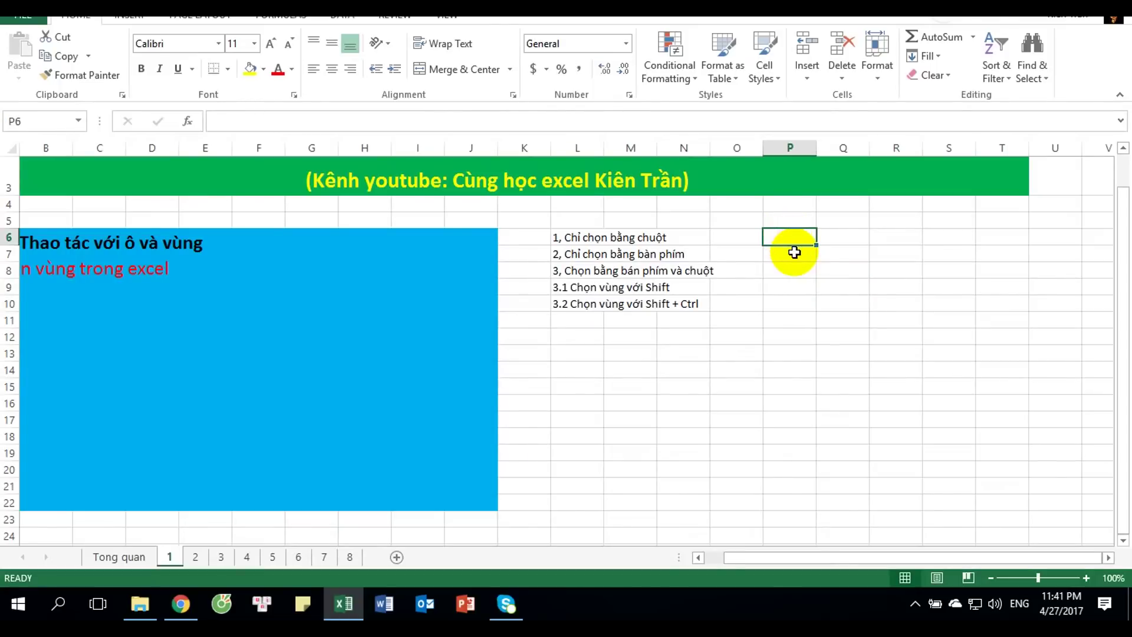
{"action": "type", "text": "A1"}
{"action": "left_click", "coordinate": [913, 353]}
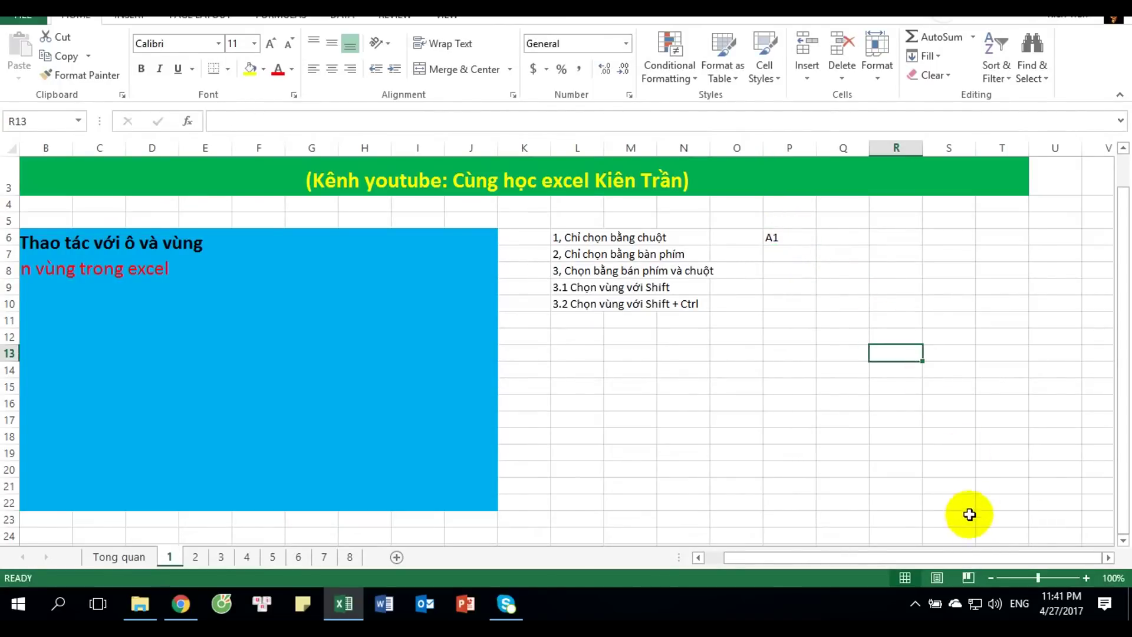
{"action": "left_click", "coordinate": [965, 488]}
{"action": "type", "text": "B1"}
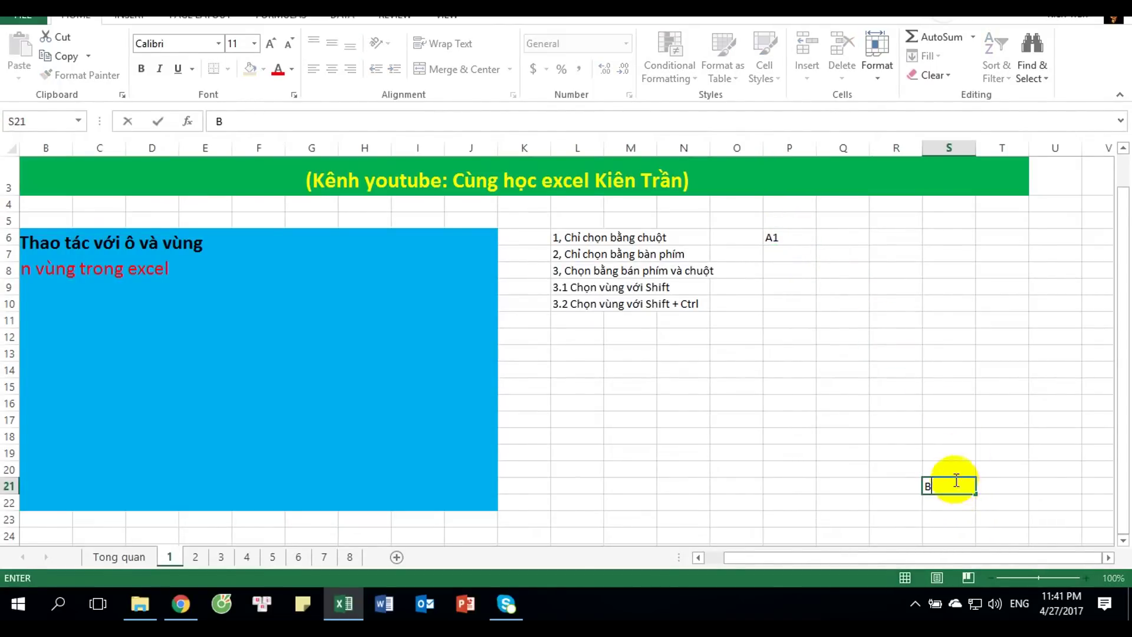
{"action": "left_click", "coordinate": [993, 401]}
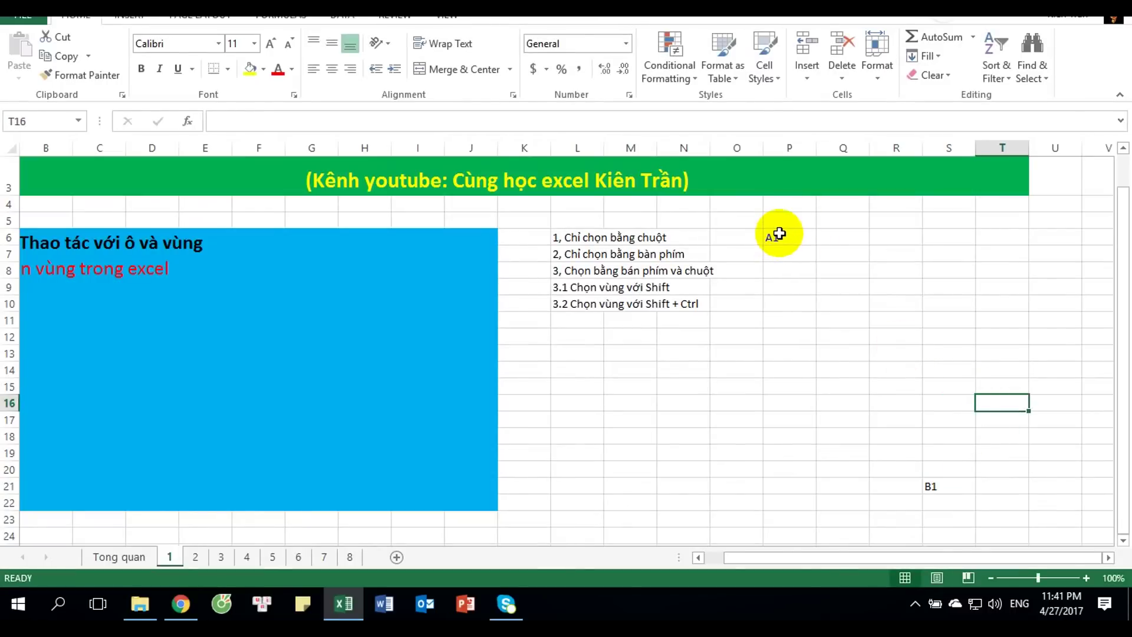
Select the block P6:S21 between the two labels, then move to cell C24.
{"action": "left_click_drag", "start_coordinate": [780, 237], "coordinate": [927, 477]}
{"action": "left_click", "coordinate": [1032, 387]}
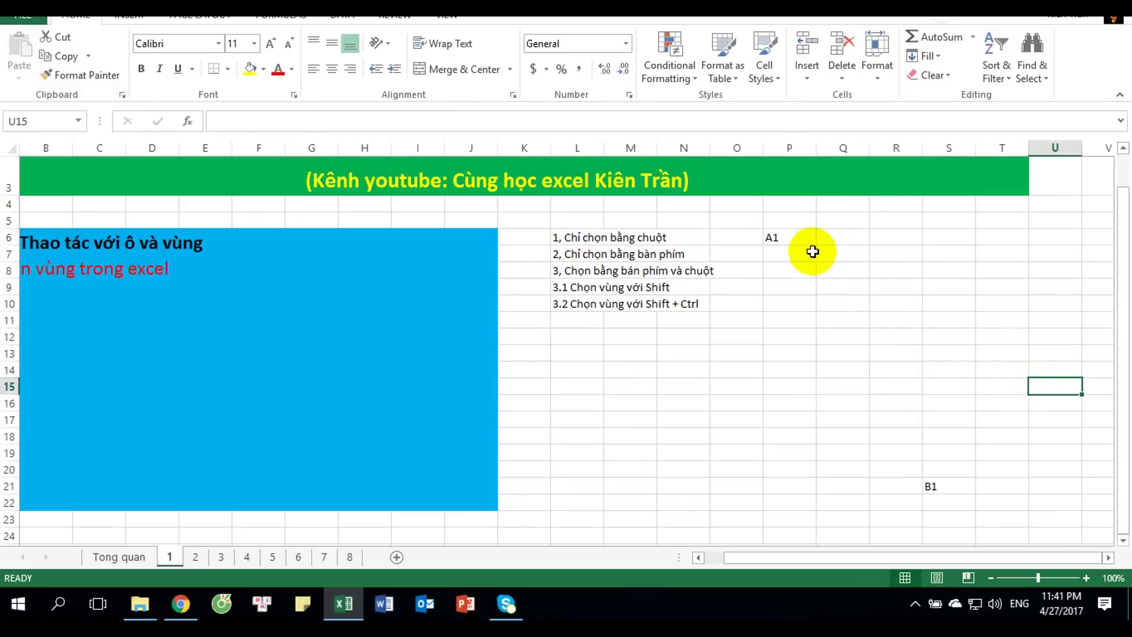
{"action": "left_click", "coordinate": [799, 234]}
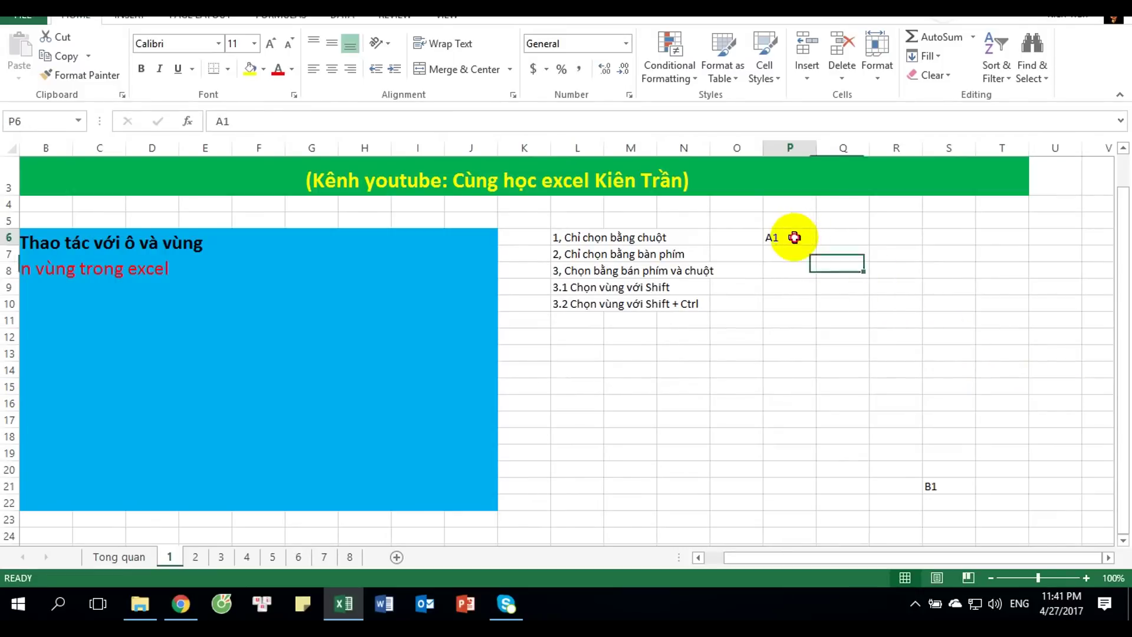
{"action": "left_click", "coordinate": [956, 485], "text": "shift"}
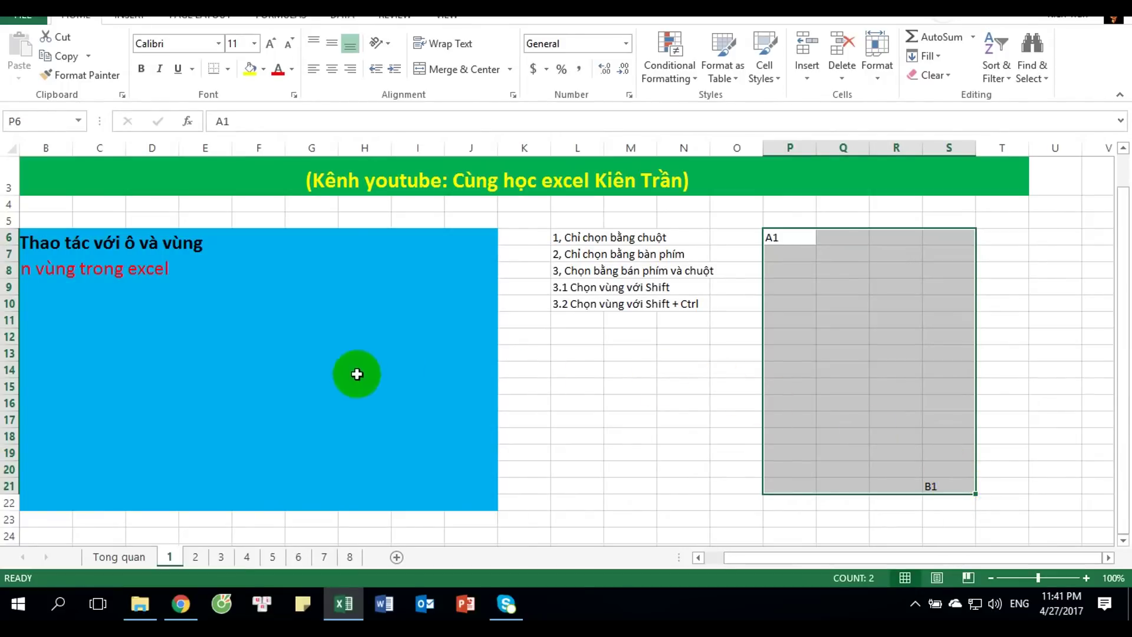
{"action": "scroll", "coordinate": [437, 376], "scroll_direction": "down", "scroll_amount": 6}
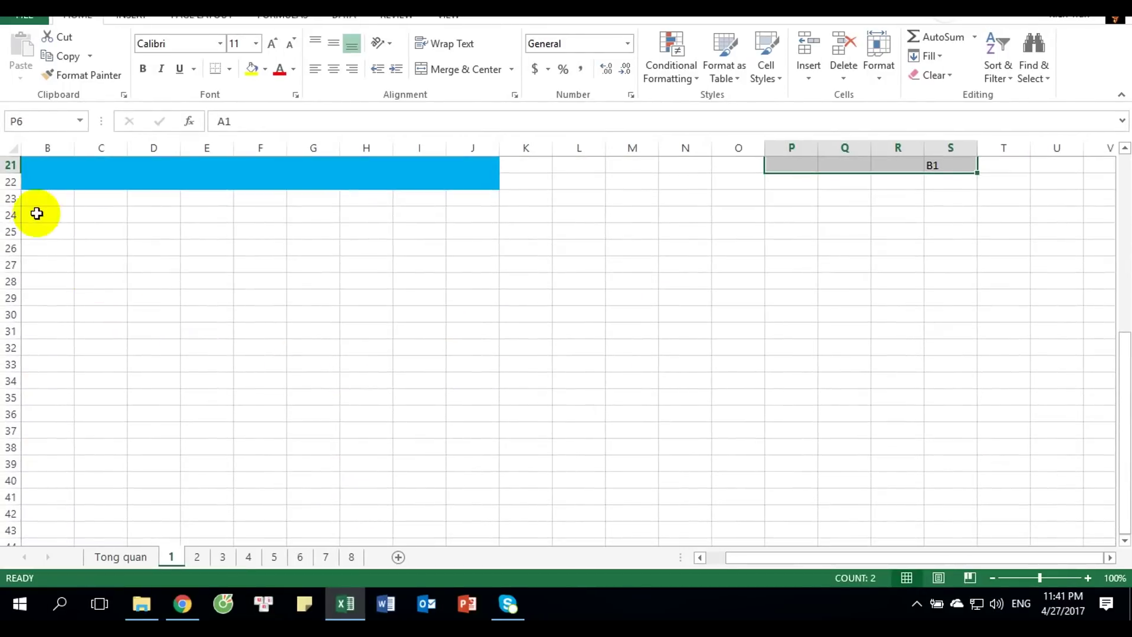
{"action": "left_click", "coordinate": [90, 215]}
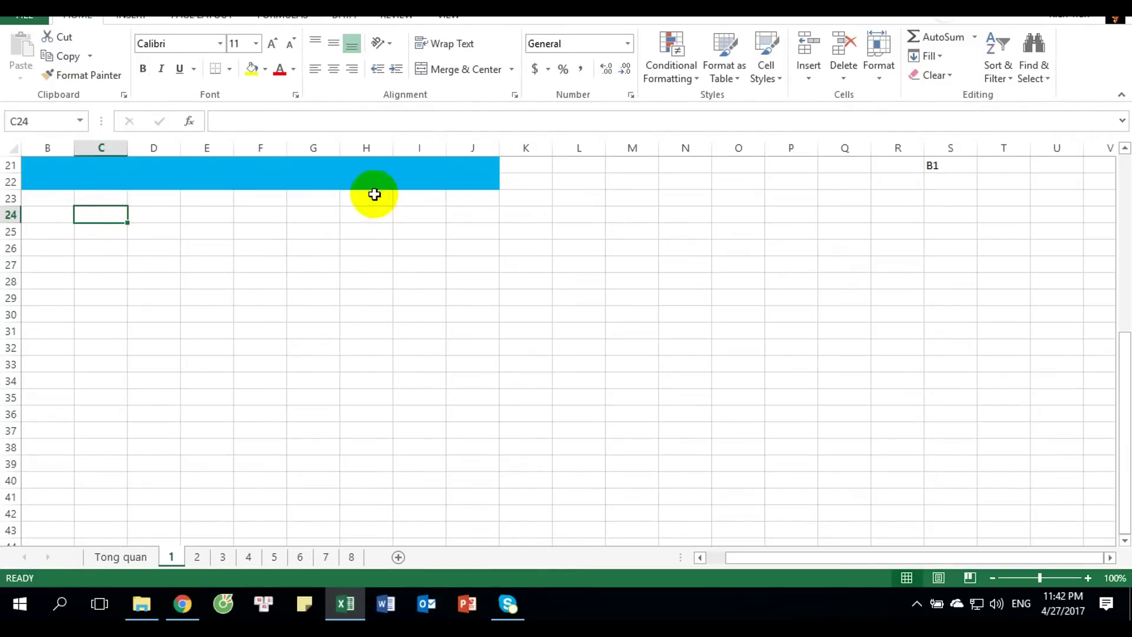
Select the range C24:H26 using Shift+click and Shift+Down.
{"action": "left_click", "coordinate": [363, 235], "text": "shift"}
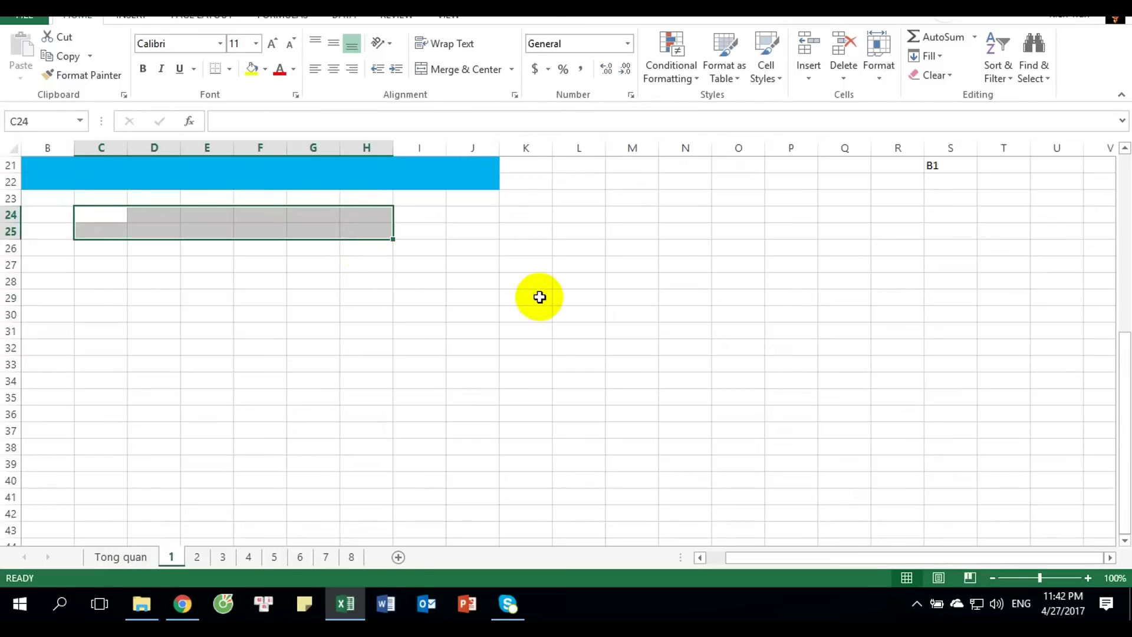
{"action": "left_click", "coordinate": [374, 250], "text": "shift"}
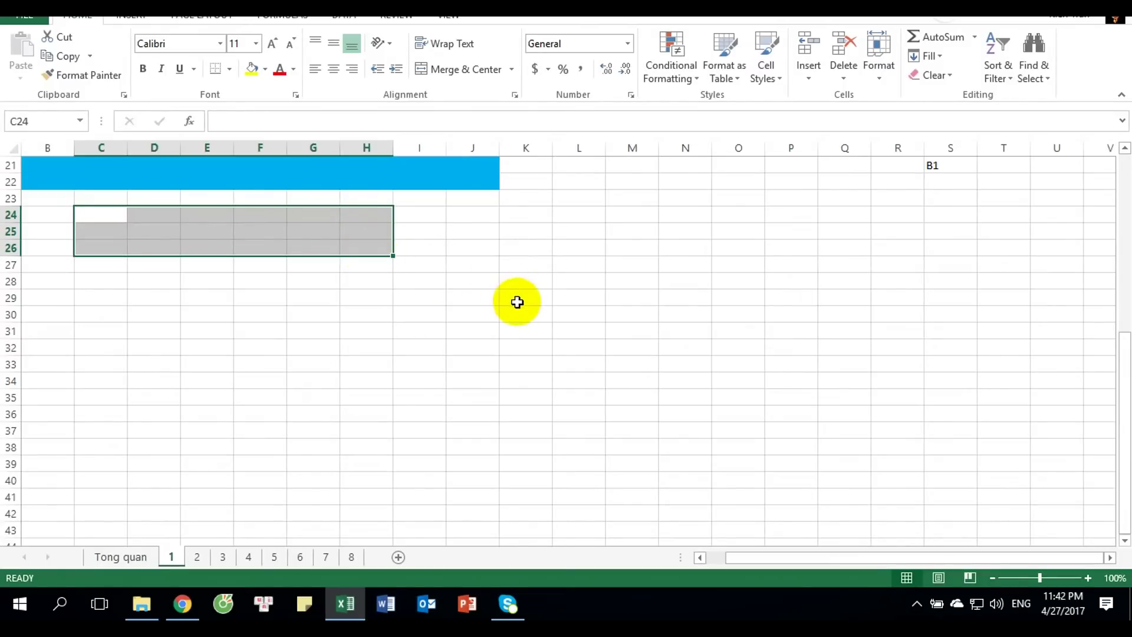
{"action": "scroll", "coordinate": [516, 303], "scroll_direction": "up", "scroll_amount": 6}
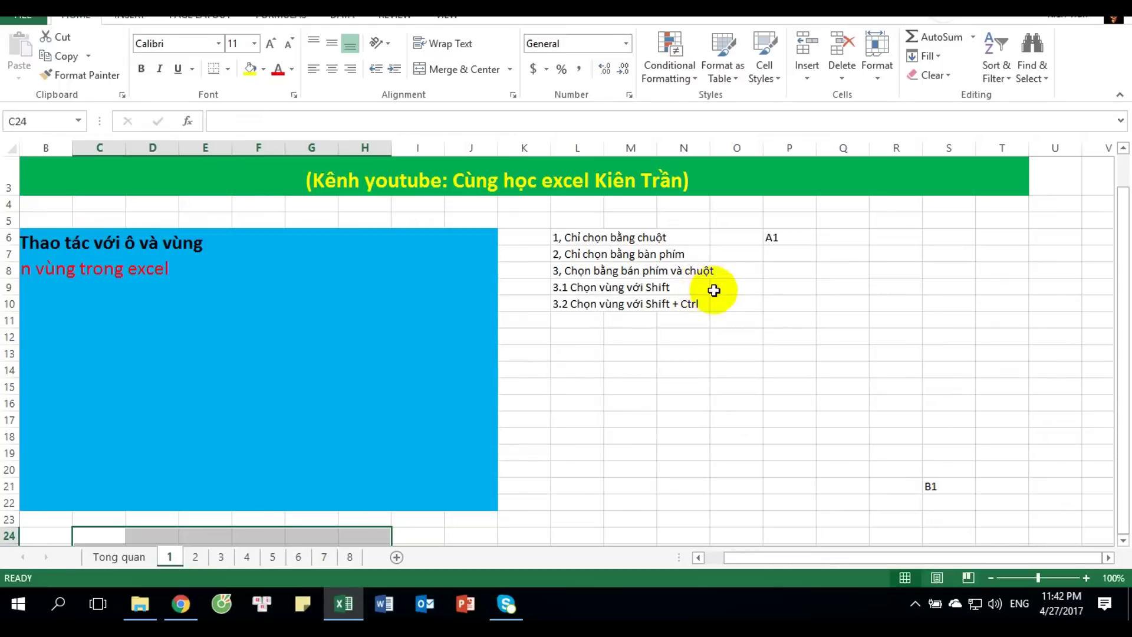
{"action": "key", "text": "shift+Down"}
{"action": "key", "text": "shift+Down"}
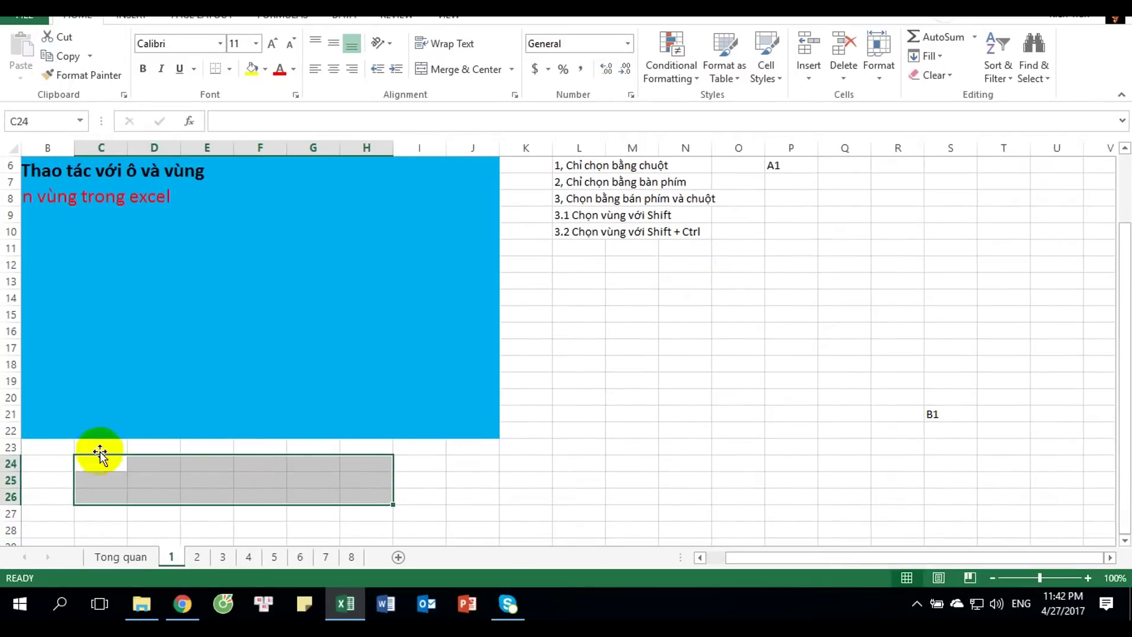
Pick B24, then select the notes list L6:L10 starting from L6.
{"action": "left_click", "coordinate": [45, 459]}
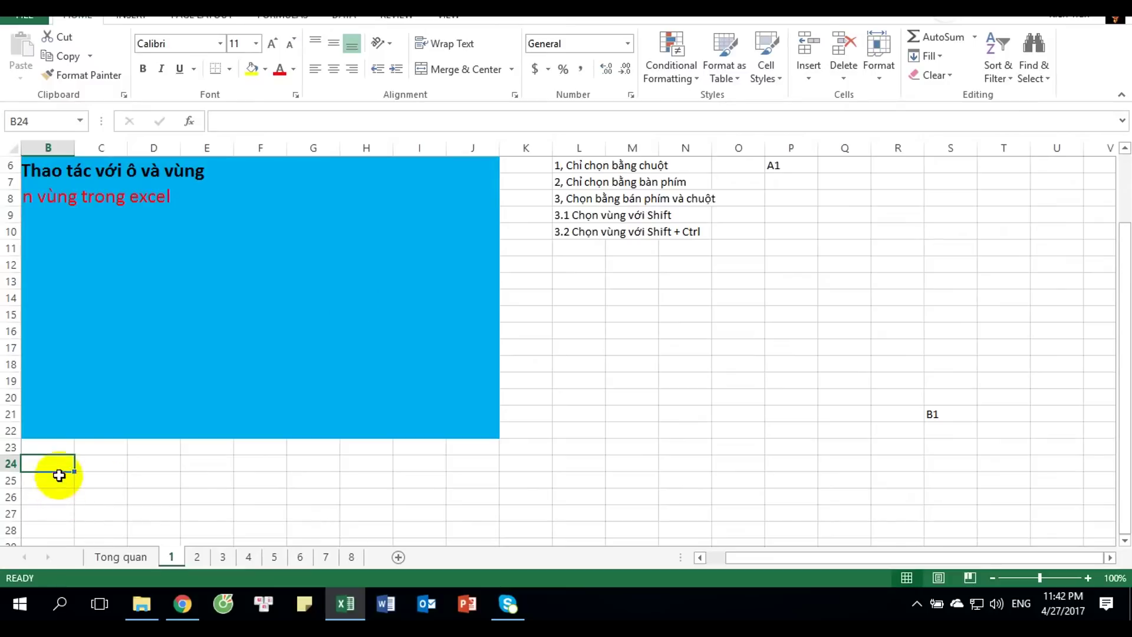
{"action": "scroll", "coordinate": [565, 247], "scroll_direction": "up", "scroll_amount": 1}
{"action": "left_click", "coordinate": [582, 237]}
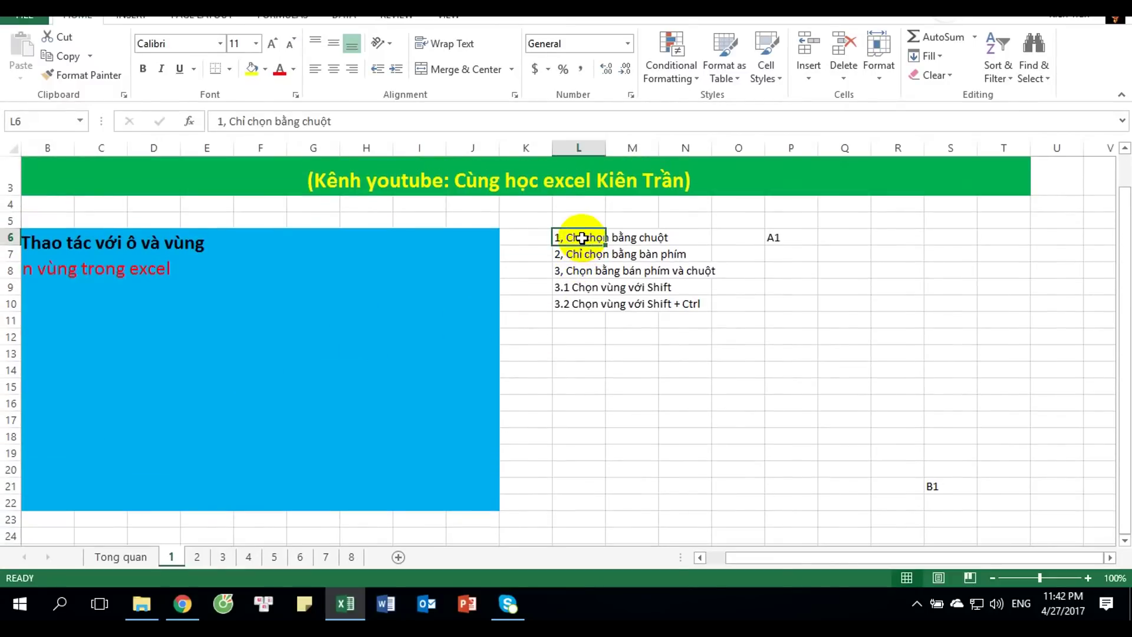
{"action": "key", "text": "shift+Down"}
{"action": "key", "text": "shift+Down"}
{"action": "key", "text": "shift+Down"}
{"action": "key", "text": "shift+Down"}
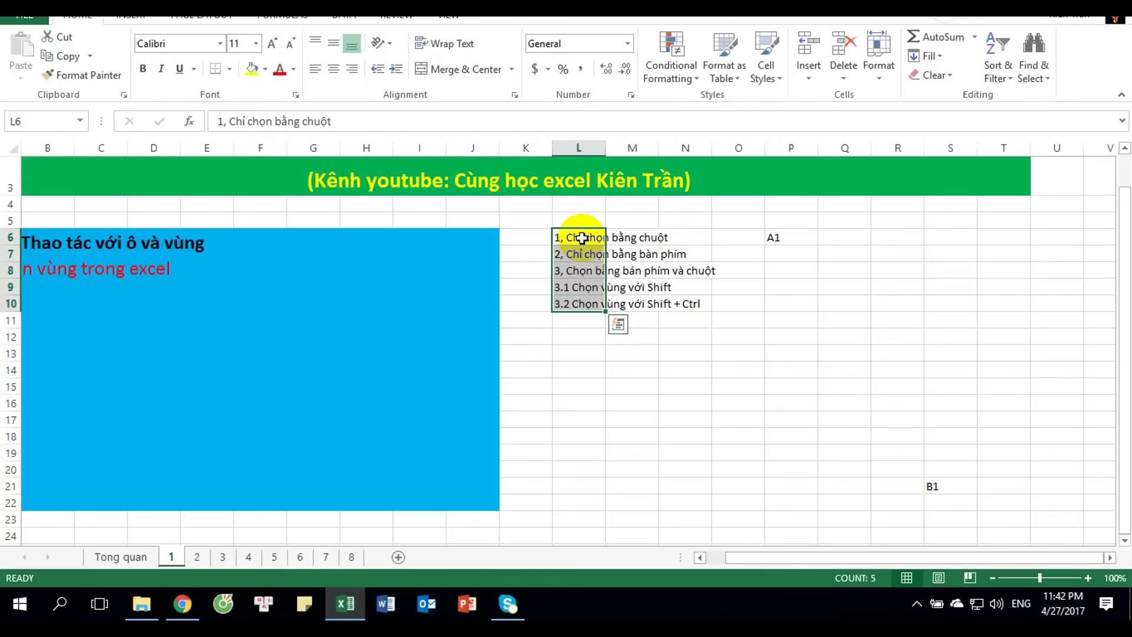
Jump to L1048576 and back up, then select L6:P6 with Ctrl+Shift+Right.
{"action": "key", "text": "ctrl+shift+Down"}
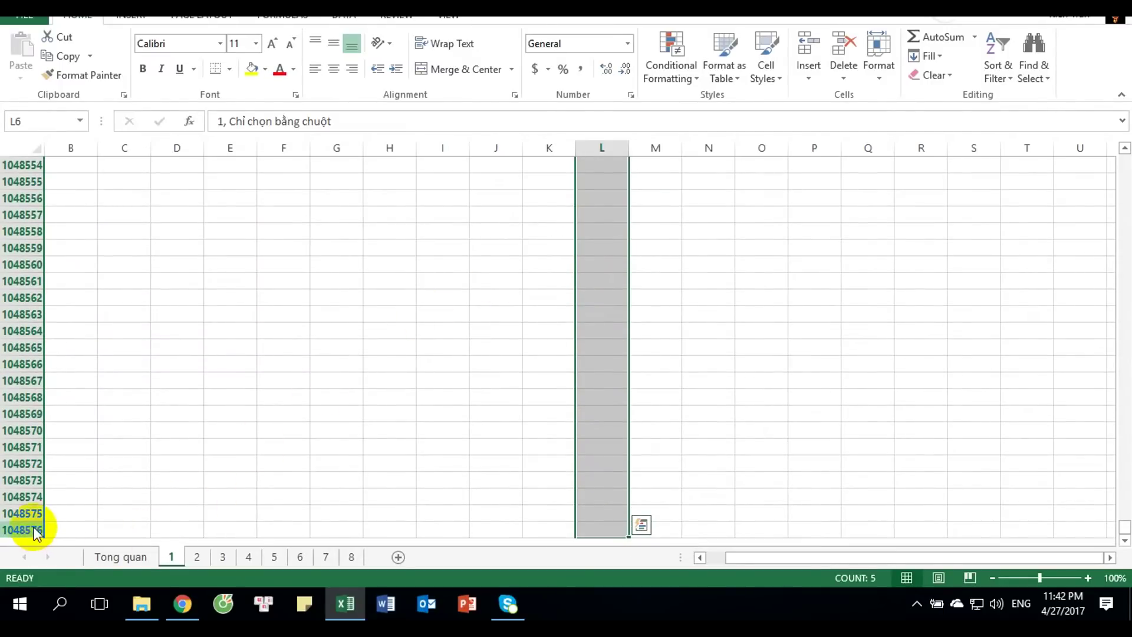
{"action": "scroll", "coordinate": [36, 530], "scroll_direction": "down", "scroll_amount": 3}
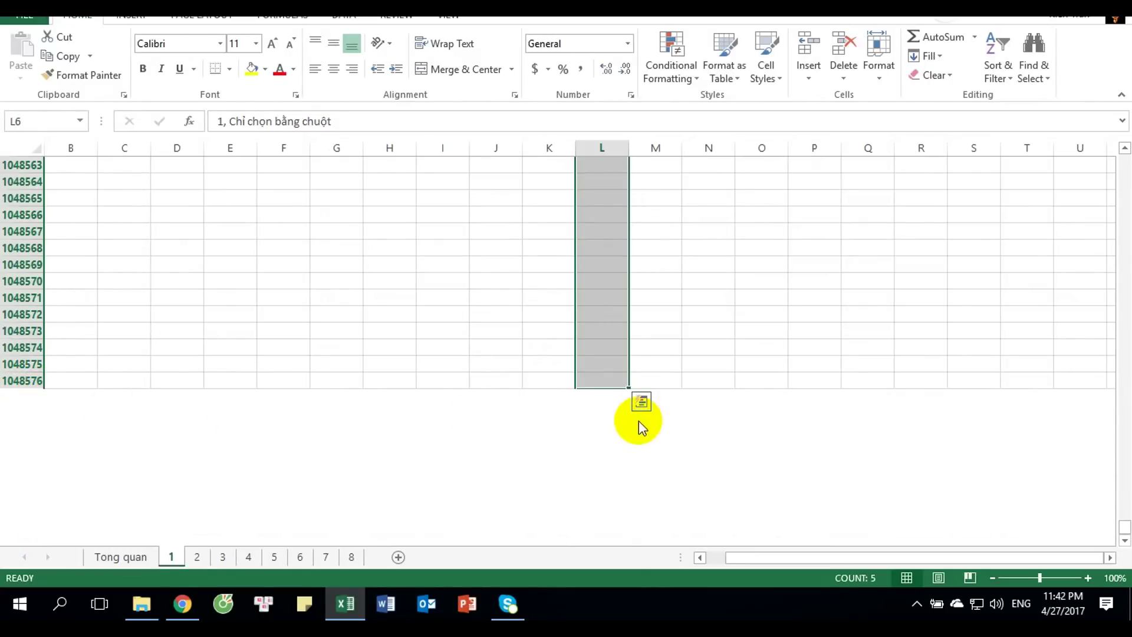
{"action": "left_click", "coordinate": [615, 377]}
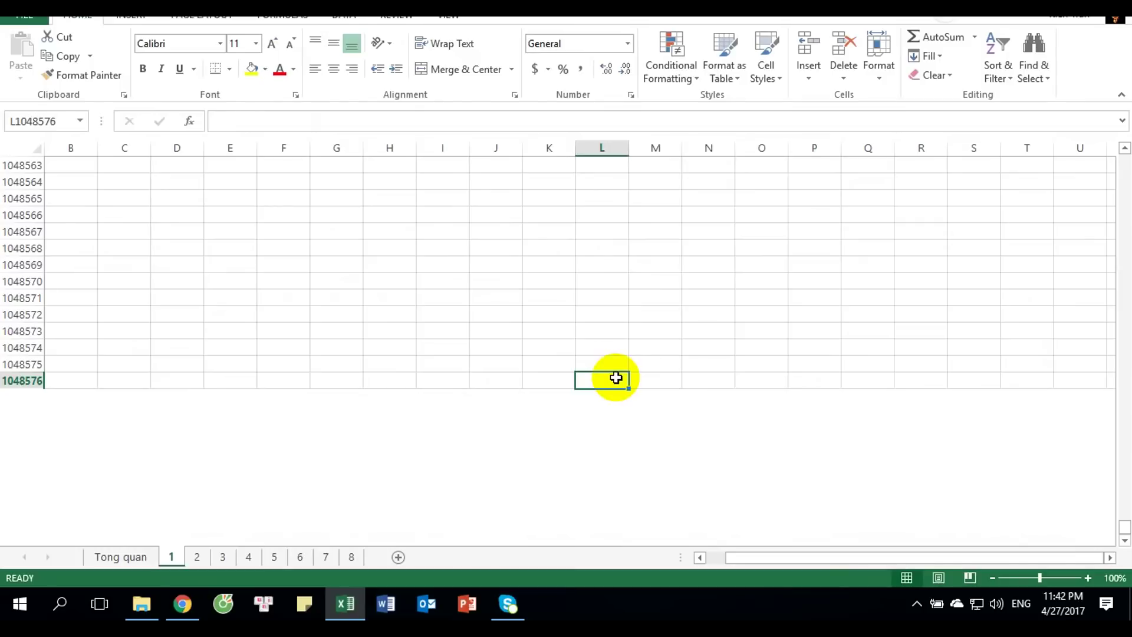
{"action": "key", "text": "ctrl+shift+Up"}
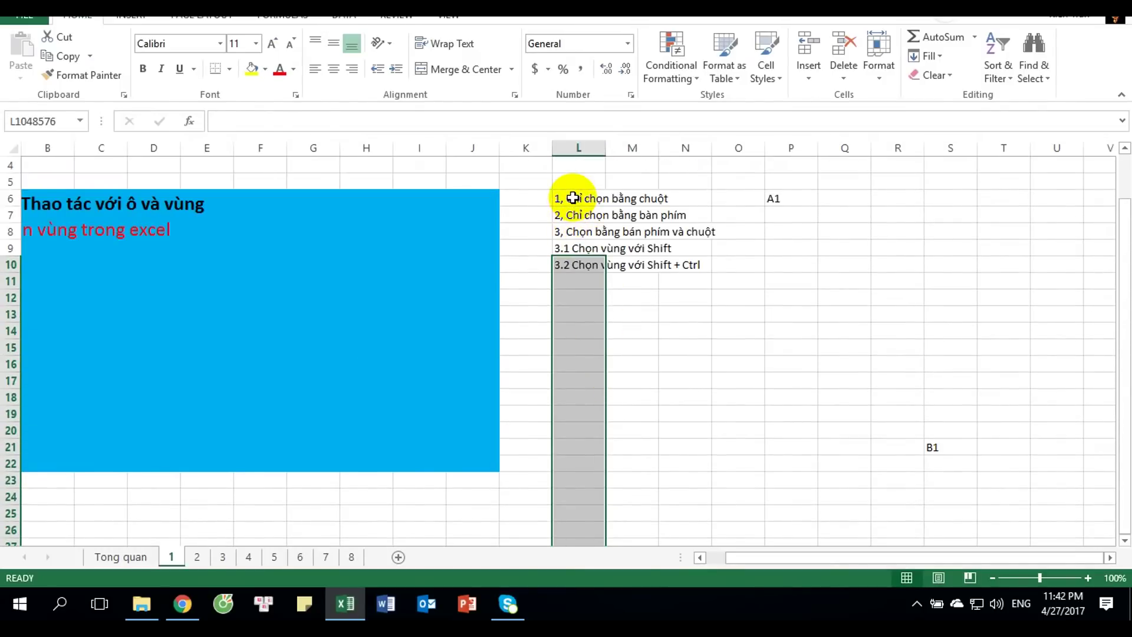
{"action": "left_click", "coordinate": [573, 197]}
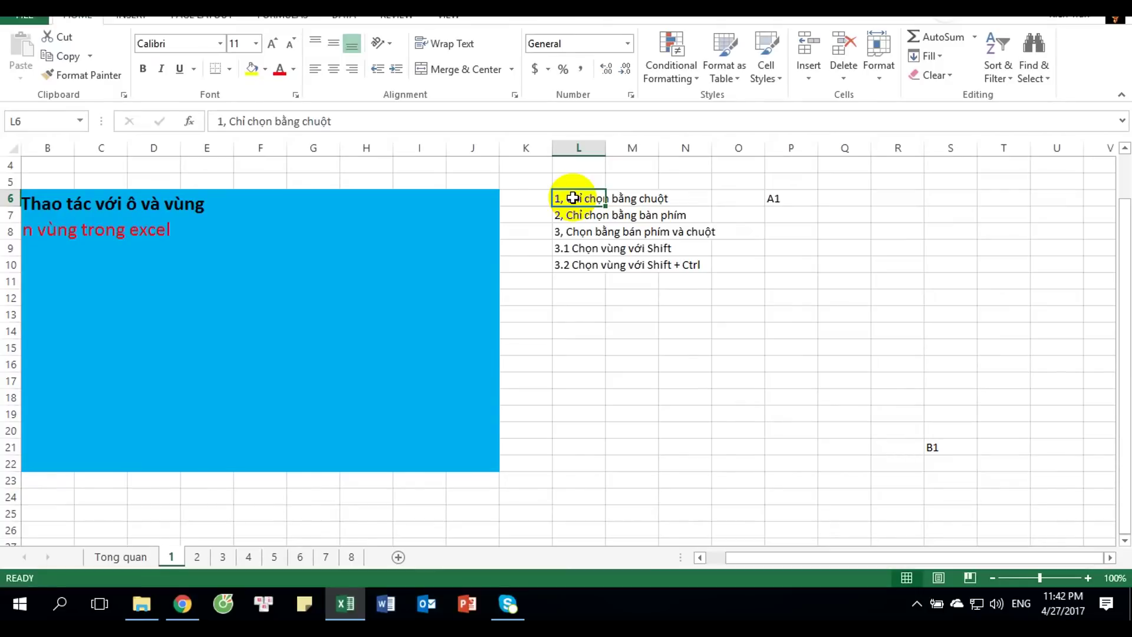
{"action": "key", "text": "ctrl+shift+Right"}
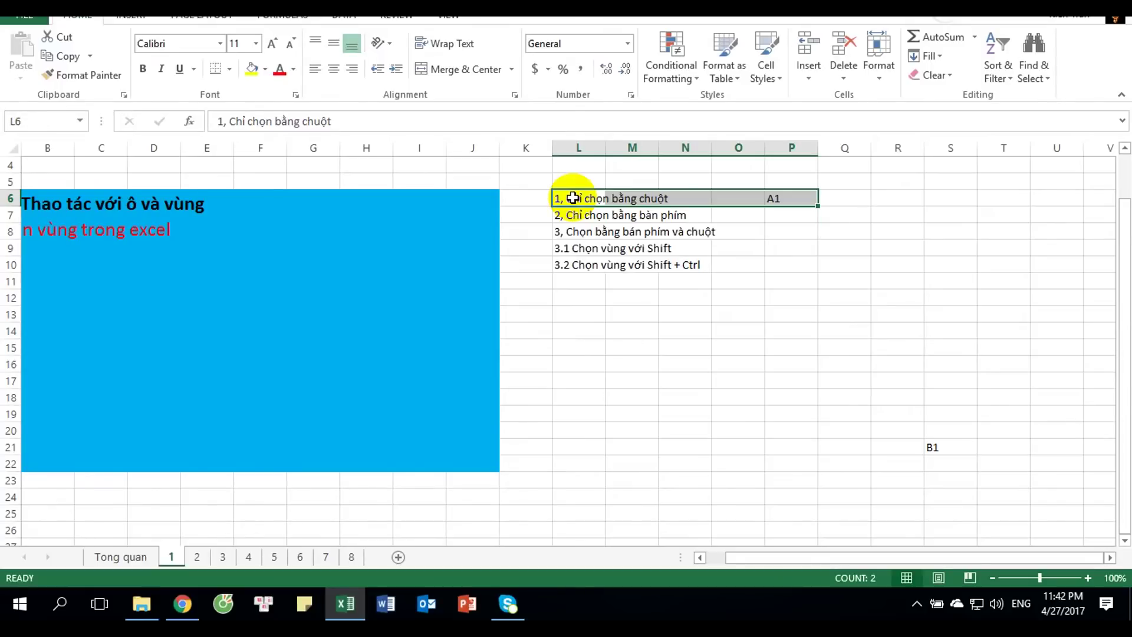
Extend the row 6 selection out to XFD6 and back, ending on cell L6.
{"action": "key", "text": "ctrl+shift+Right"}
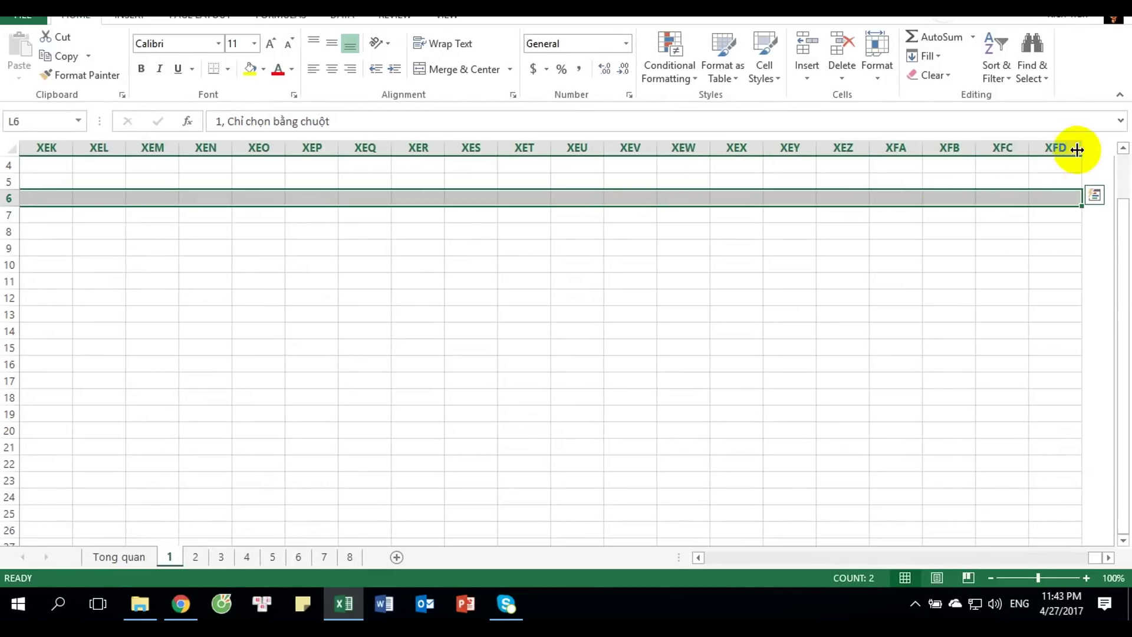
{"action": "left_click", "coordinate": [1061, 196]}
{"action": "key", "text": "ctrl+shift+Left"}
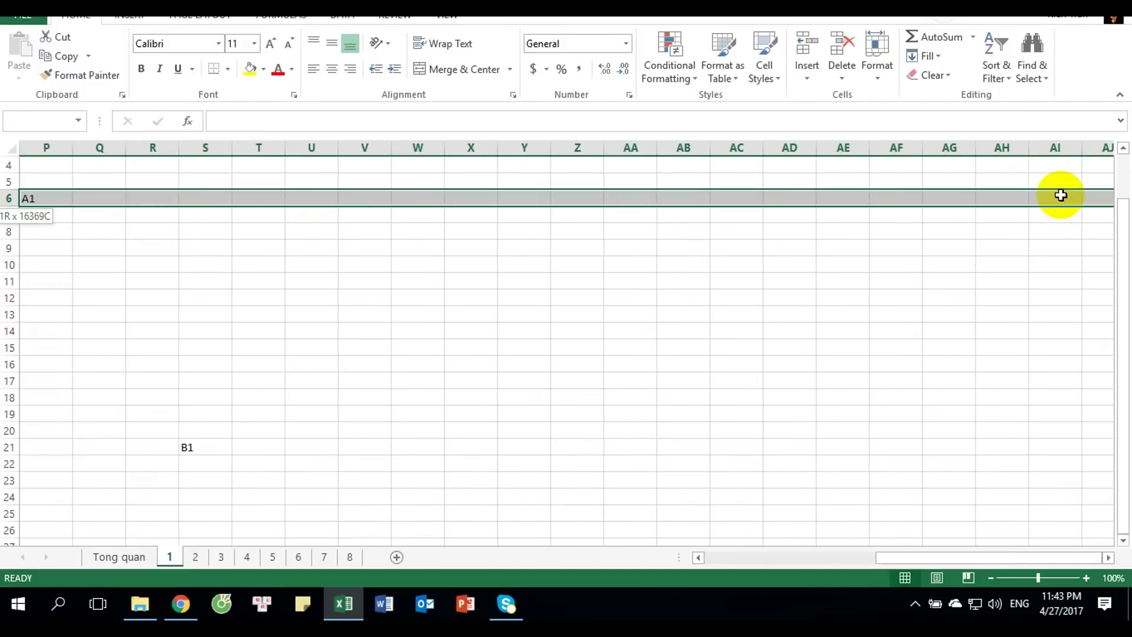
{"action": "left_click_drag", "start_coordinate": [976, 557], "coordinate": [825, 565]}
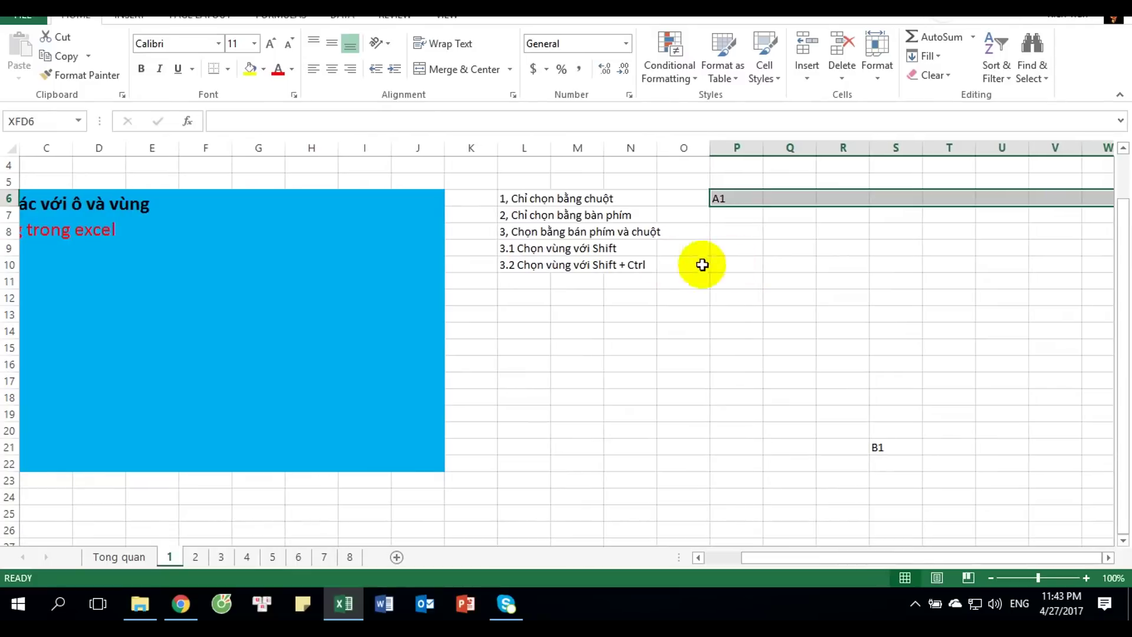
{"action": "left_click", "coordinate": [531, 200]}
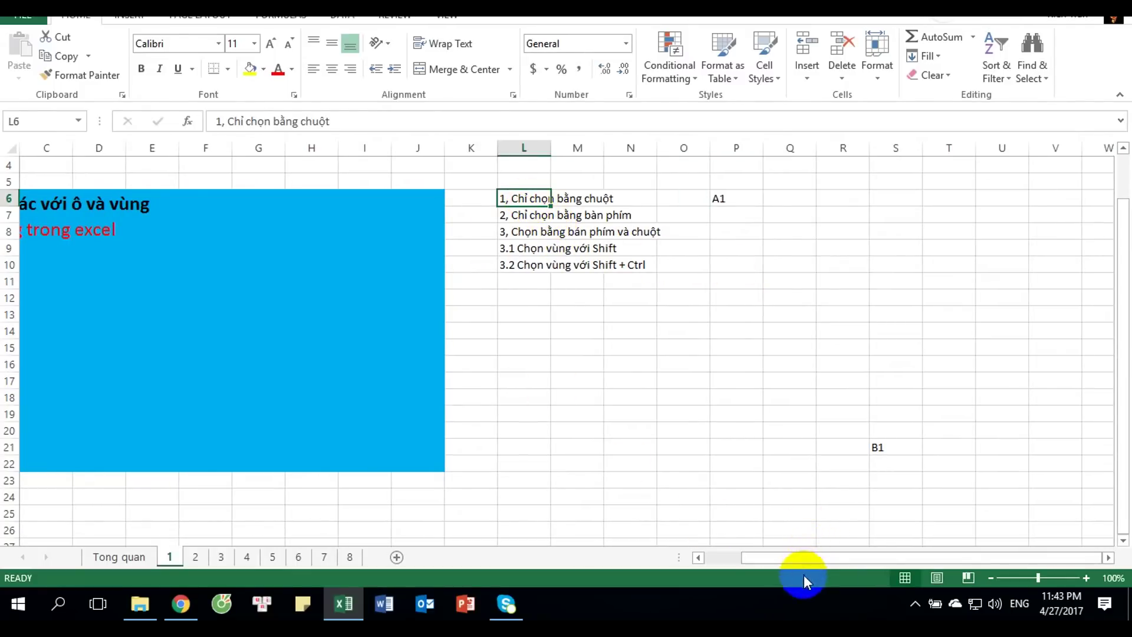
Scroll the sheet view back to the lesson block and banner.
{"action": "left_click_drag", "start_coordinate": [808, 562], "coordinate": [731, 555]}
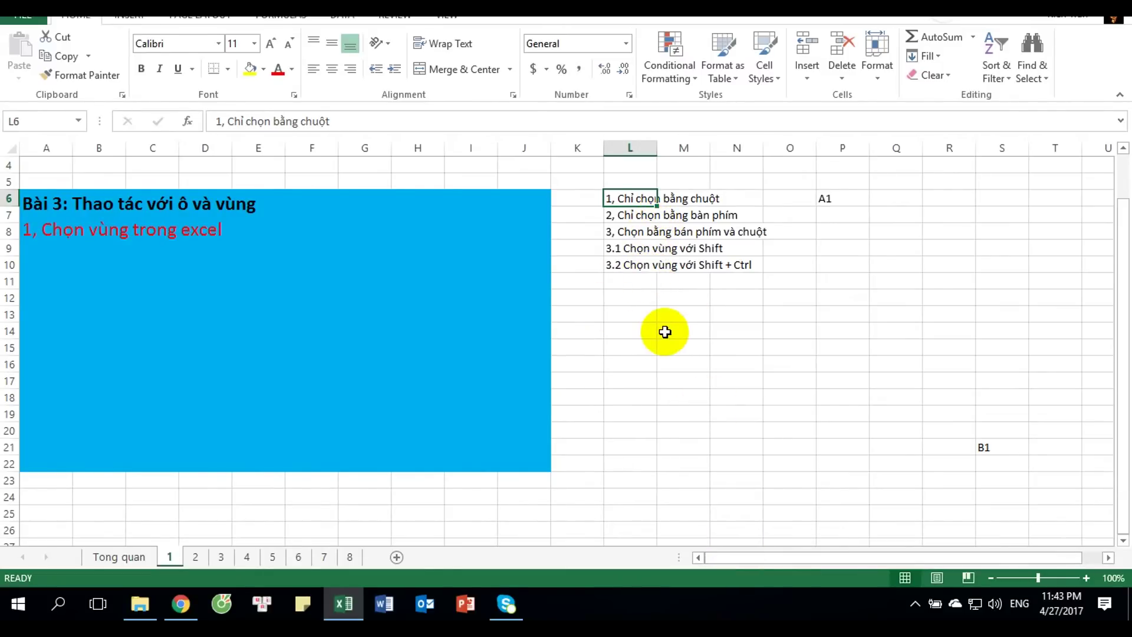
{"action": "left_click_drag", "start_coordinate": [328, 407], "coordinate": [392, 395]}
{"action": "scroll", "coordinate": [392, 394], "scroll_direction": "up", "scroll_amount": 1}
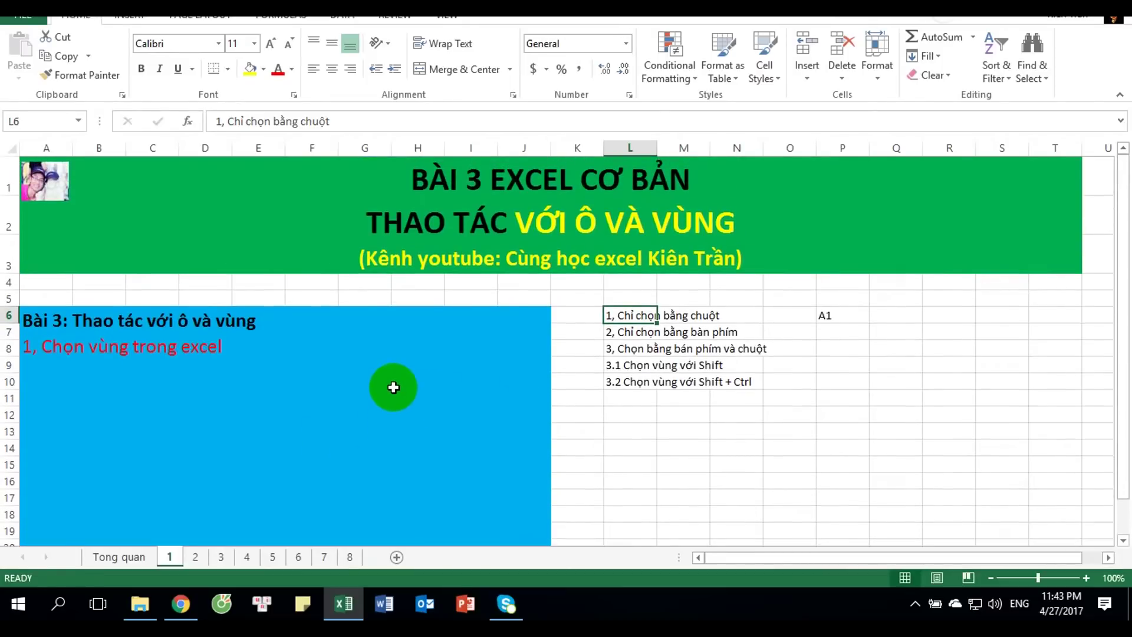
{"action": "scroll", "coordinate": [393, 389], "scroll_direction": "down", "scroll_amount": 1}
{"action": "scroll", "coordinate": [393, 387], "scroll_direction": "up", "scroll_amount": 1}
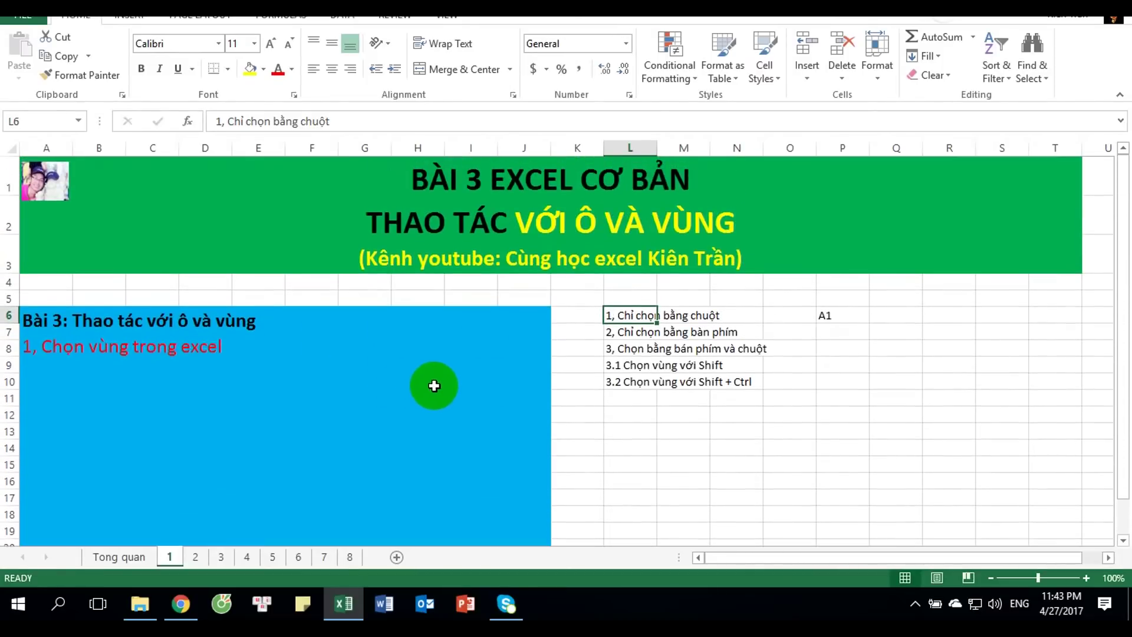
{"action": "left_click_drag", "start_coordinate": [1127, 311], "coordinate": [1124, 305]}
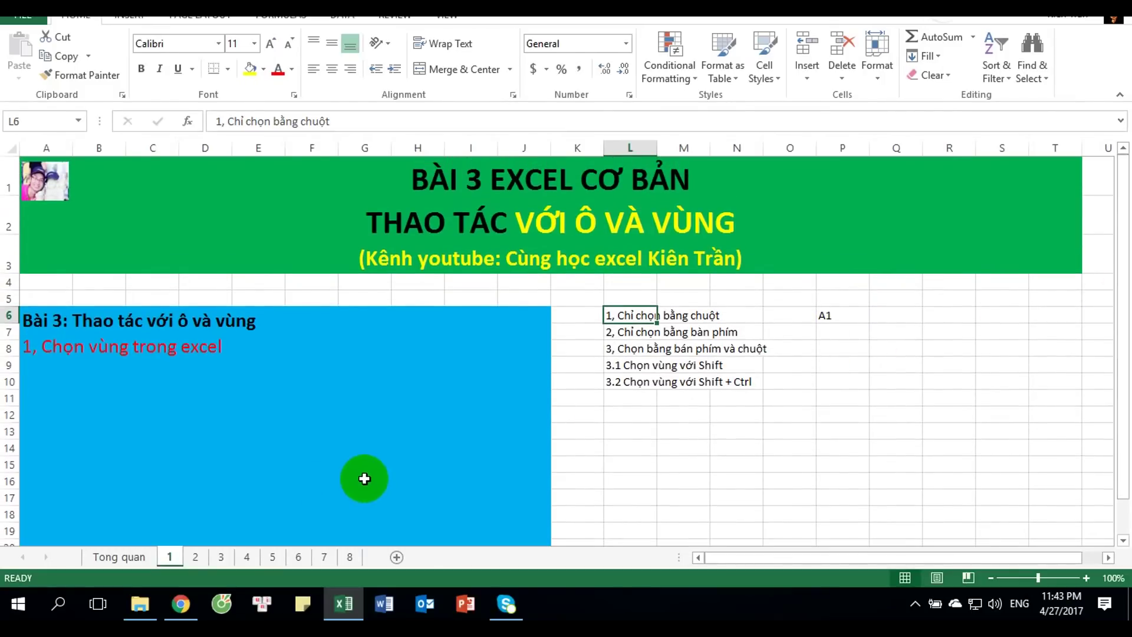
{"action": "left_click", "coordinate": [195, 559]}
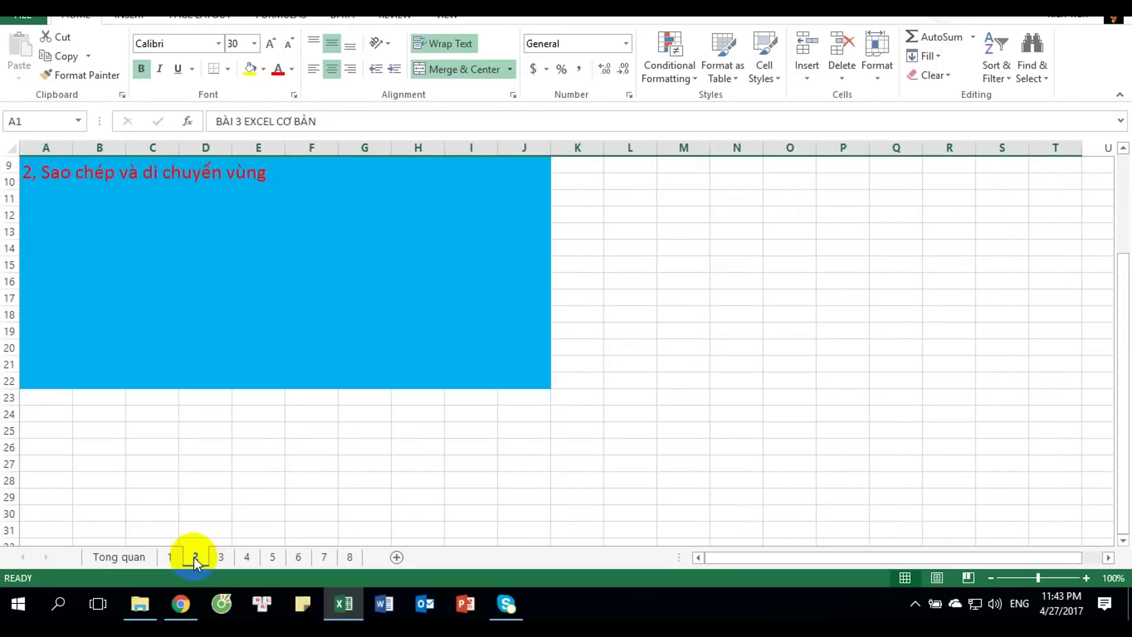
{"action": "scroll", "coordinate": [313, 515], "scroll_direction": "up", "scroll_amount": 3}
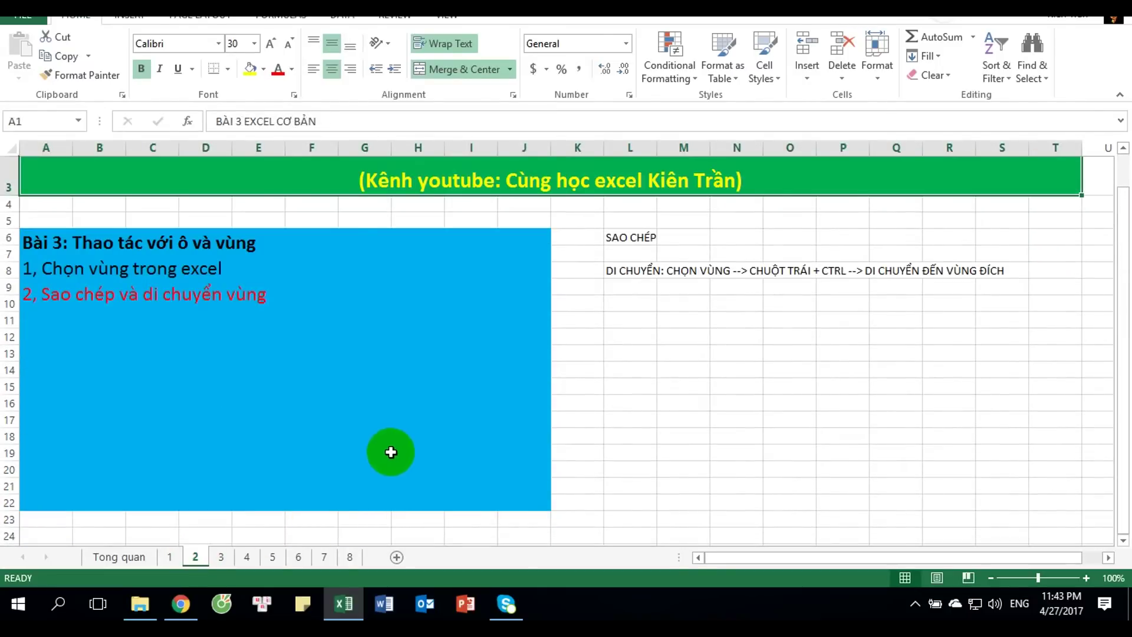
{"action": "left_click", "coordinate": [638, 238]}
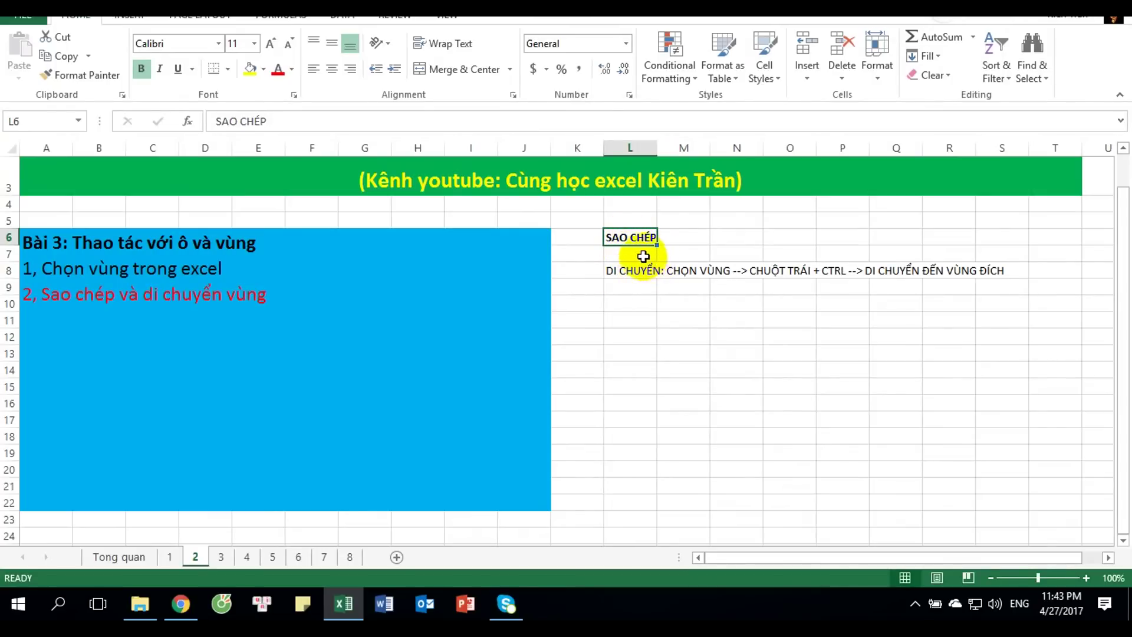
{"action": "right_click", "coordinate": [631, 237]}
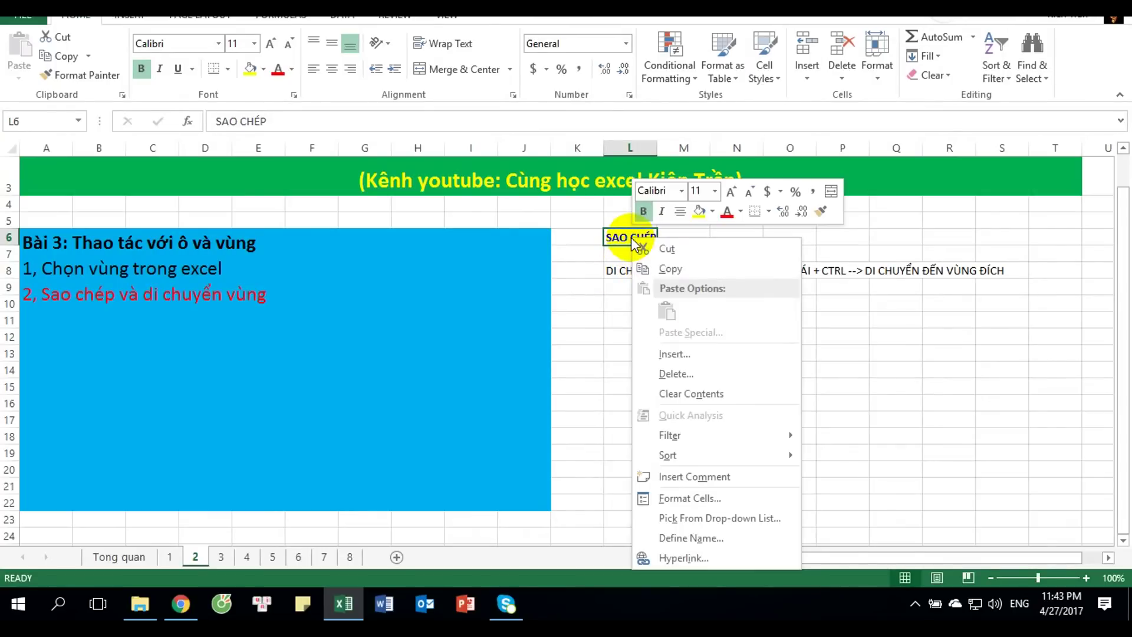
{"action": "left_click", "coordinate": [683, 268]}
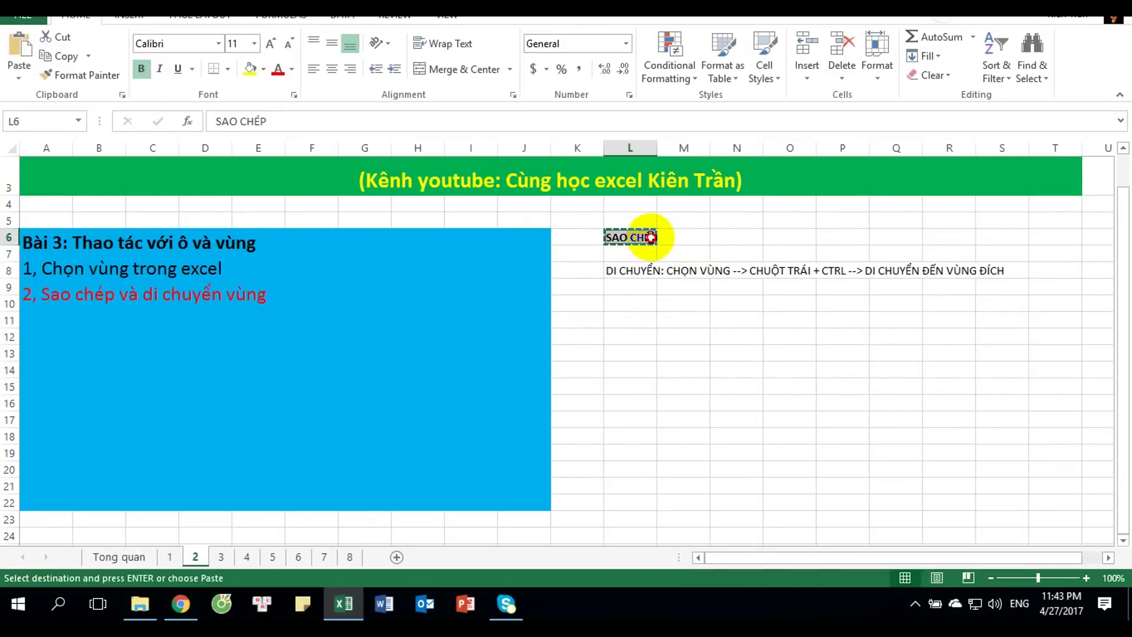
{"action": "key", "text": "Escape"}
{"action": "left_click", "coordinate": [671, 238], "text": "ctrl"}
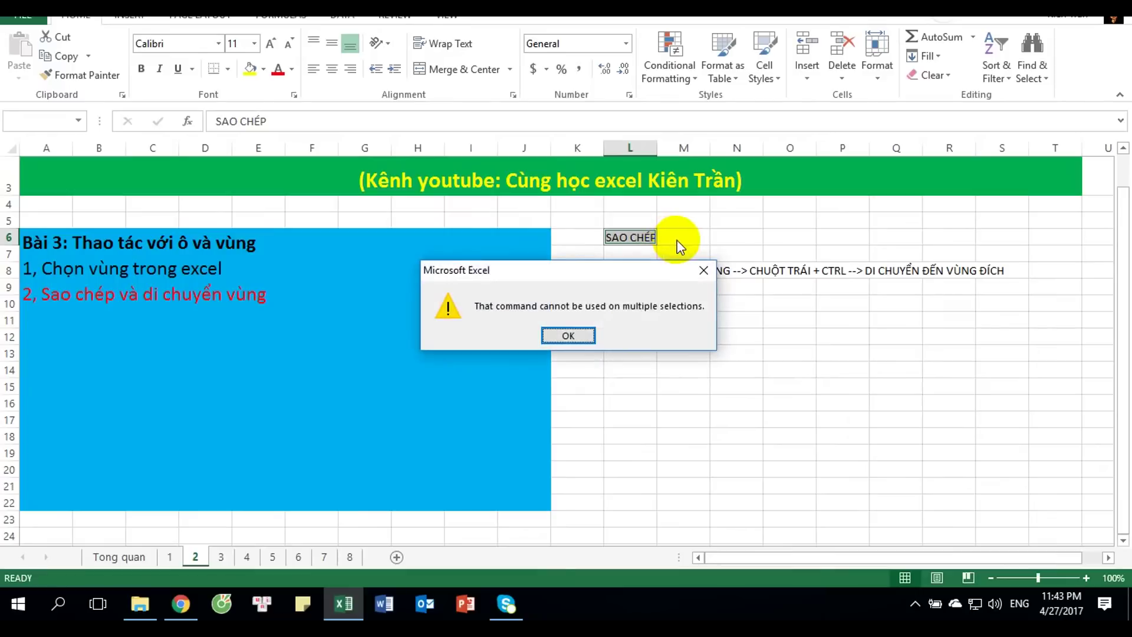
{"action": "left_click", "coordinate": [589, 332]}
{"action": "key", "text": "ctrl+c"}
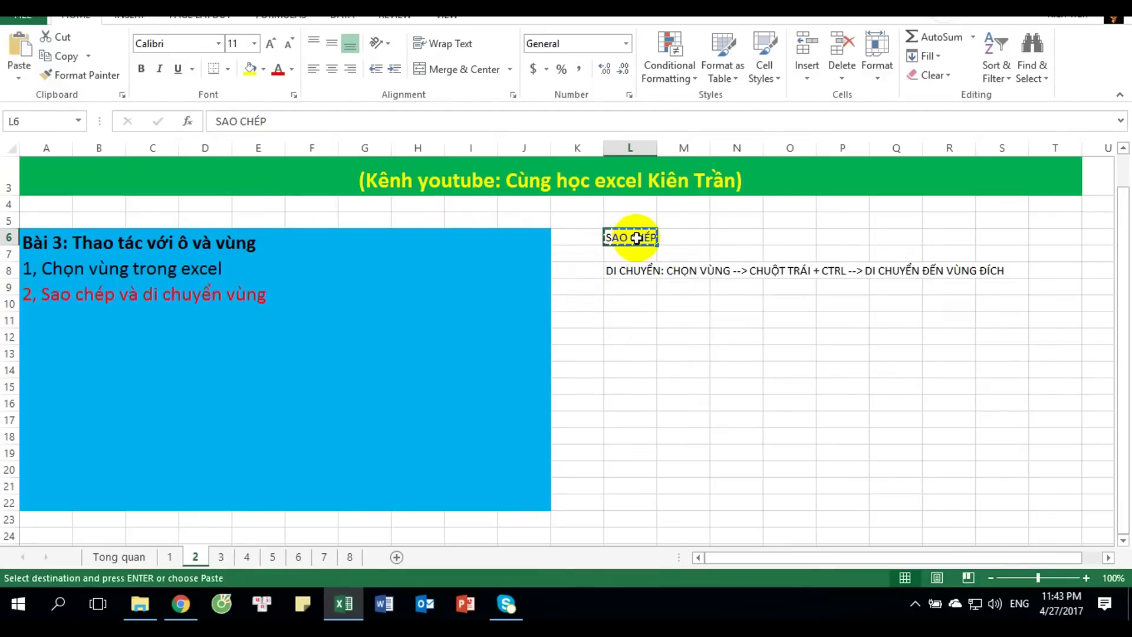
{"action": "left_click", "coordinate": [625, 323]}
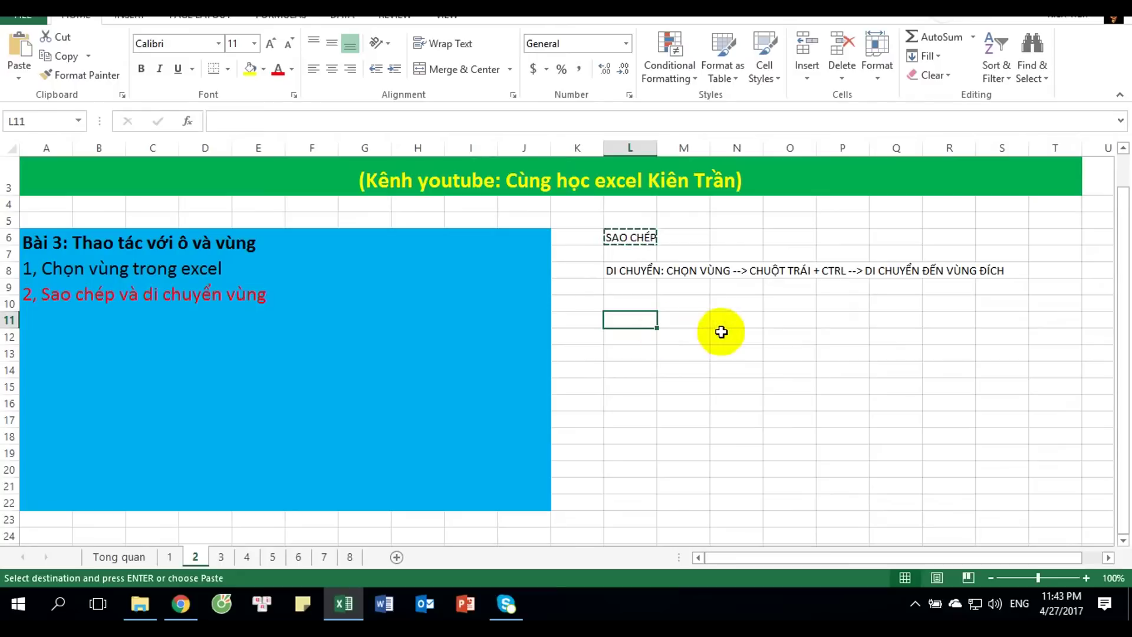
{"action": "right_click", "coordinate": [639, 323]}
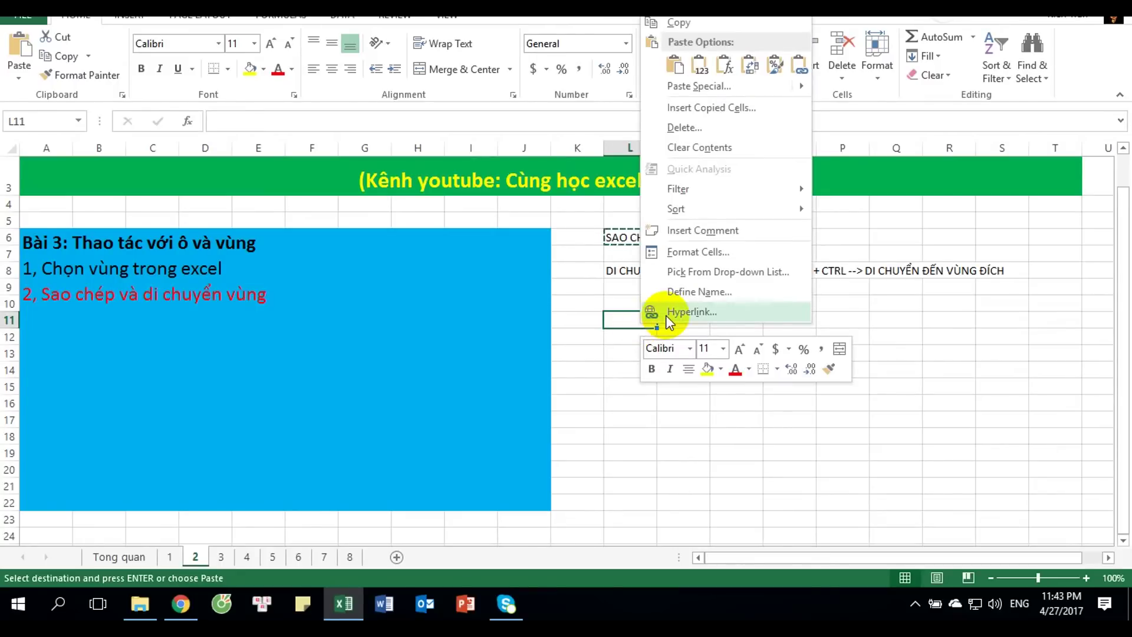
{"action": "left_click", "coordinate": [675, 65]}
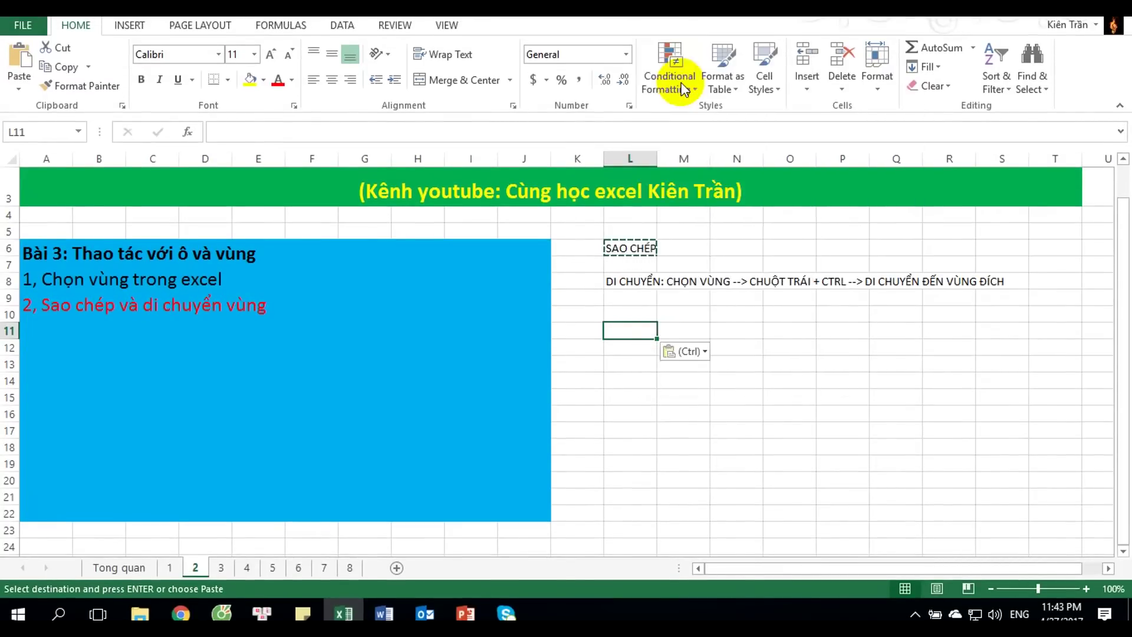
{"action": "key", "text": "ctrl+c"}
{"action": "left_click", "coordinate": [641, 380]}
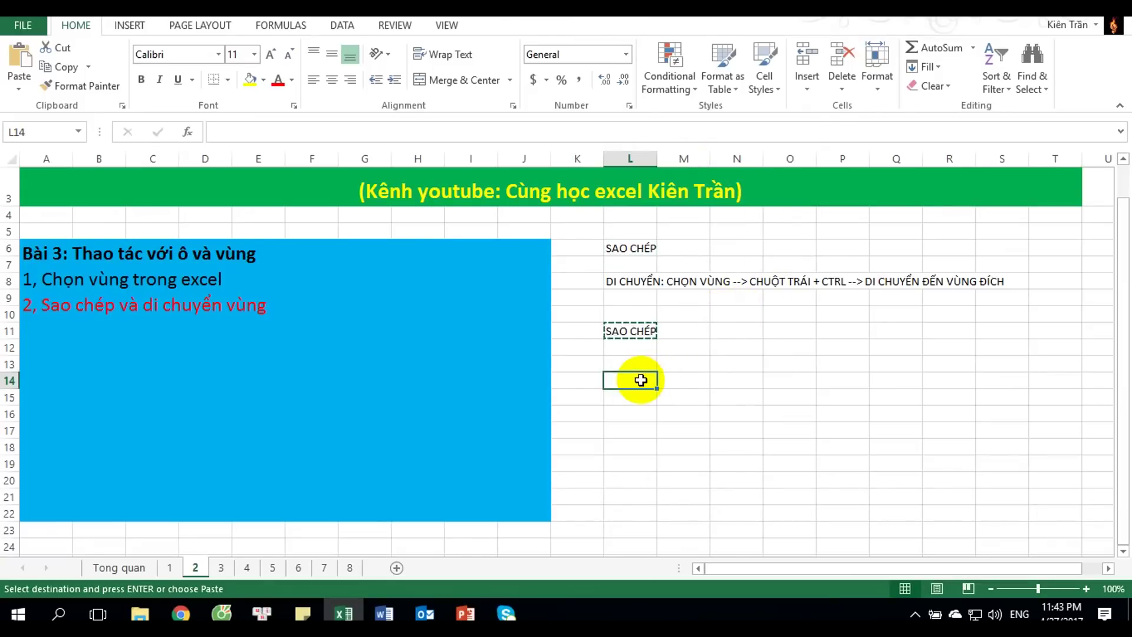
{"action": "key", "text": "Return"}
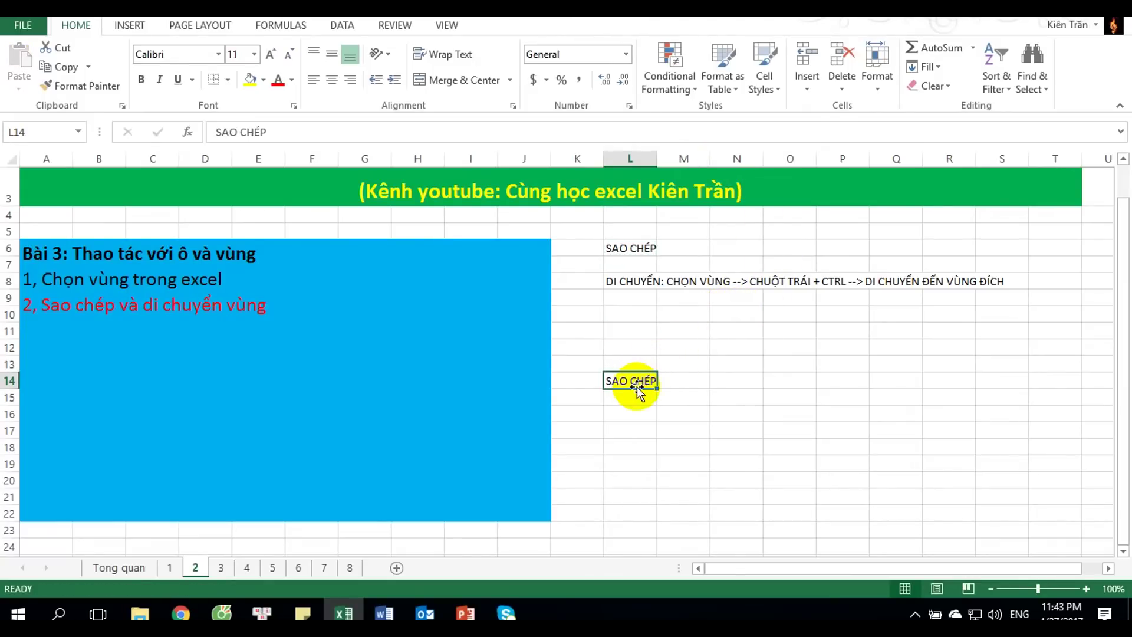
{"action": "key", "text": "Delete"}
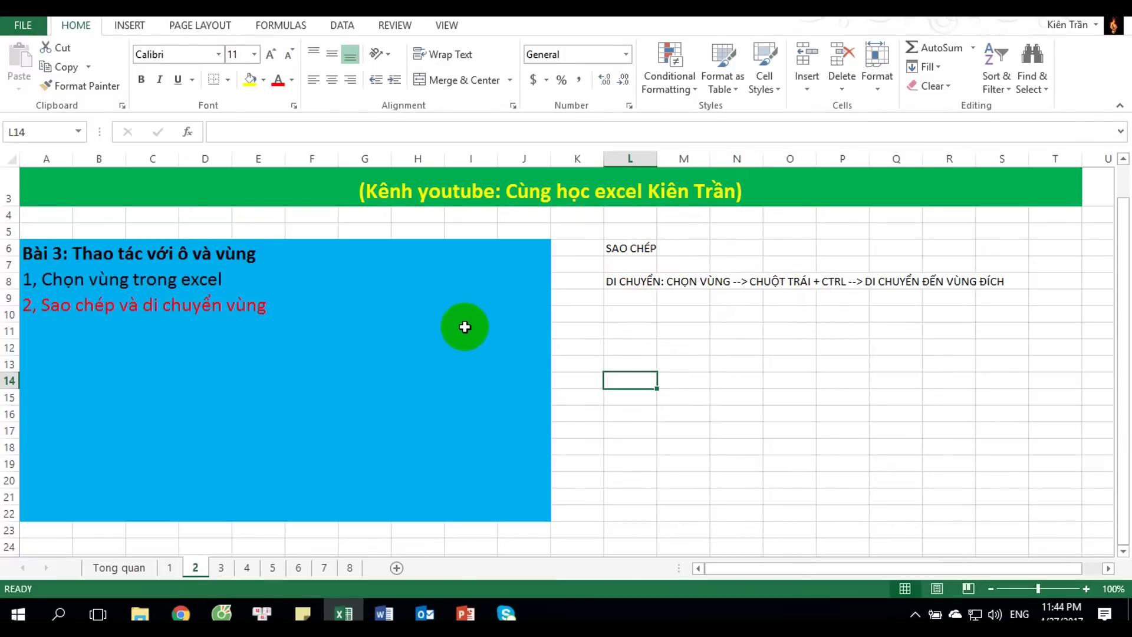
{"action": "left_click", "coordinate": [372, 285]}
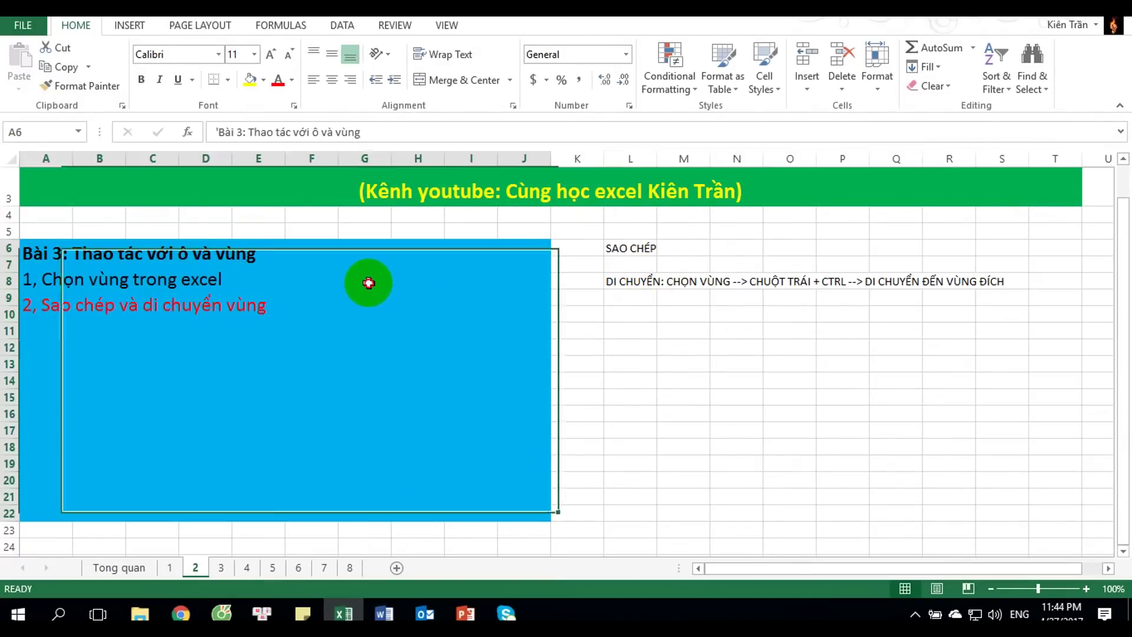
{"action": "scroll", "coordinate": [389, 342], "scroll_direction": "down", "scroll_amount": 3}
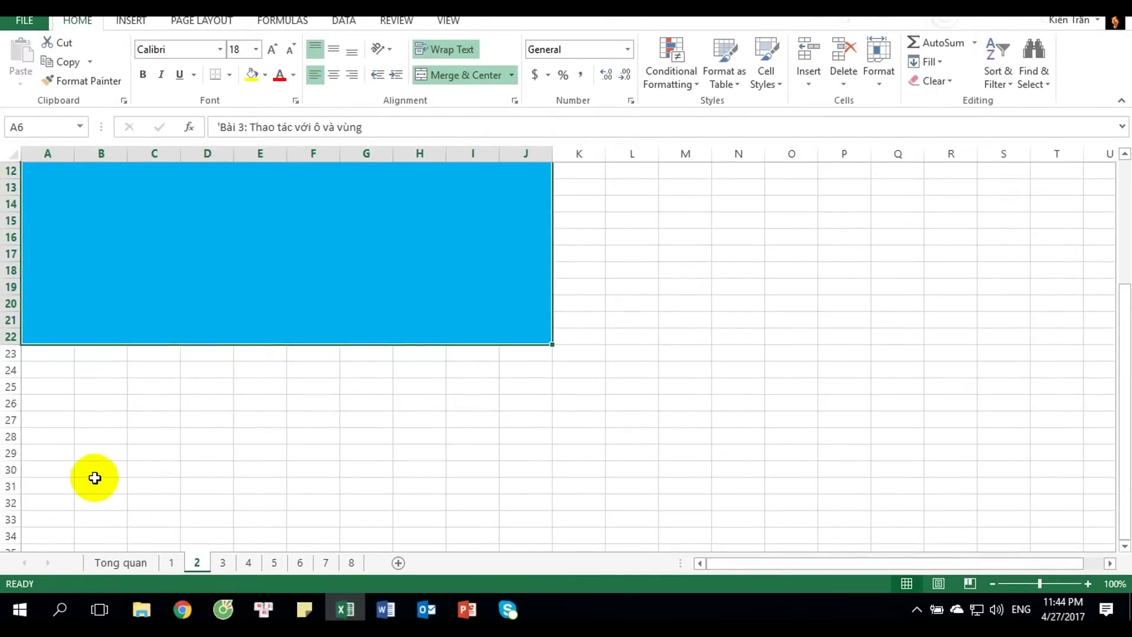
{"action": "scroll", "coordinate": [131, 475], "scroll_direction": "up", "scroll_amount": 1}
{"action": "scroll", "coordinate": [133, 471], "scroll_direction": "up", "scroll_amount": 2}
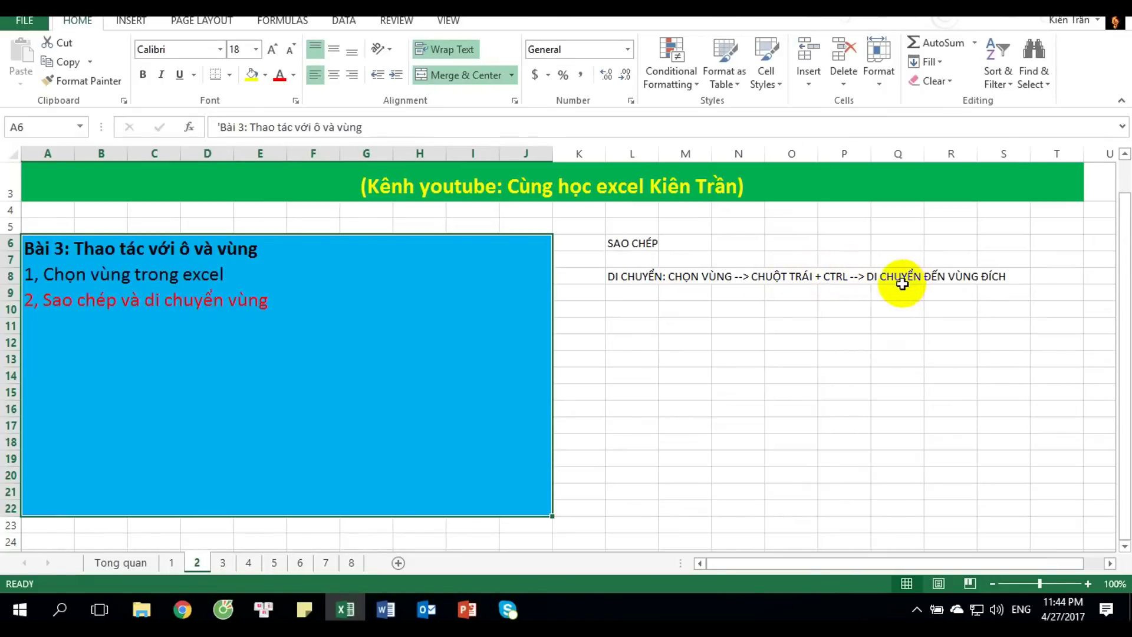
{"action": "left_click_drag", "start_coordinate": [448, 309], "coordinate": [375, 287]}
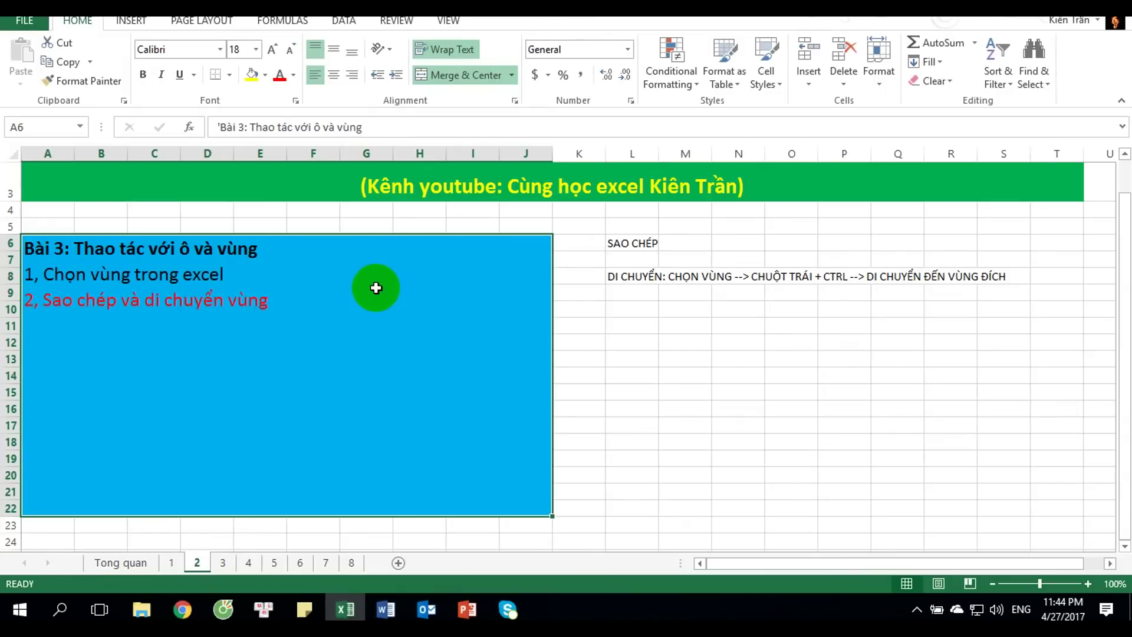
{"action": "scroll", "coordinate": [376, 287], "scroll_direction": "down", "scroll_amount": 4}
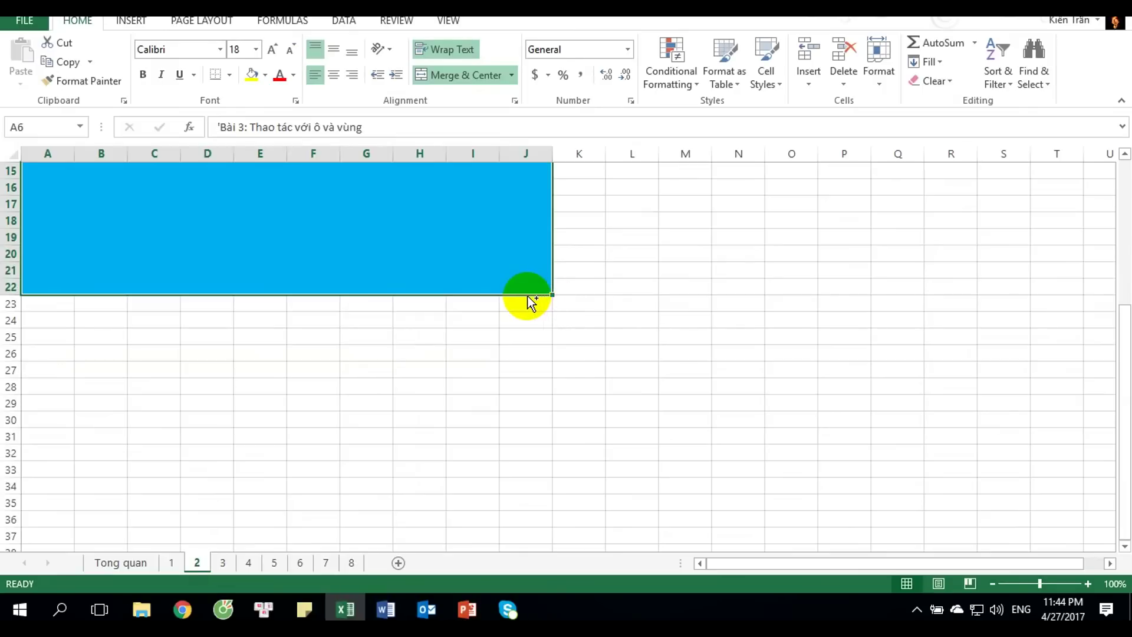
{"action": "mouse_move", "coordinate": [530, 300]}
{"action": "left_mouse_down"}
{"action": "mouse_move", "coordinate": [522, 382]}
{"action": "mouse_move", "coordinate": [563, 530]}
{"action": "mouse_move", "coordinate": [1017, 541]}
{"action": "mouse_move", "coordinate": [1104, 505]}
{"action": "mouse_move", "coordinate": [1035, 505]}
{"action": "mouse_move", "coordinate": [990, 459]}
{"action": "mouse_move", "coordinate": [1051, 459]}
{"action": "left_mouse_up"}
{"action": "scroll", "coordinate": [1004, 486], "scroll_direction": "up", "scroll_amount": 3}
{"action": "scroll", "coordinate": [998, 485], "scroll_direction": "up", "scroll_amount": 2}
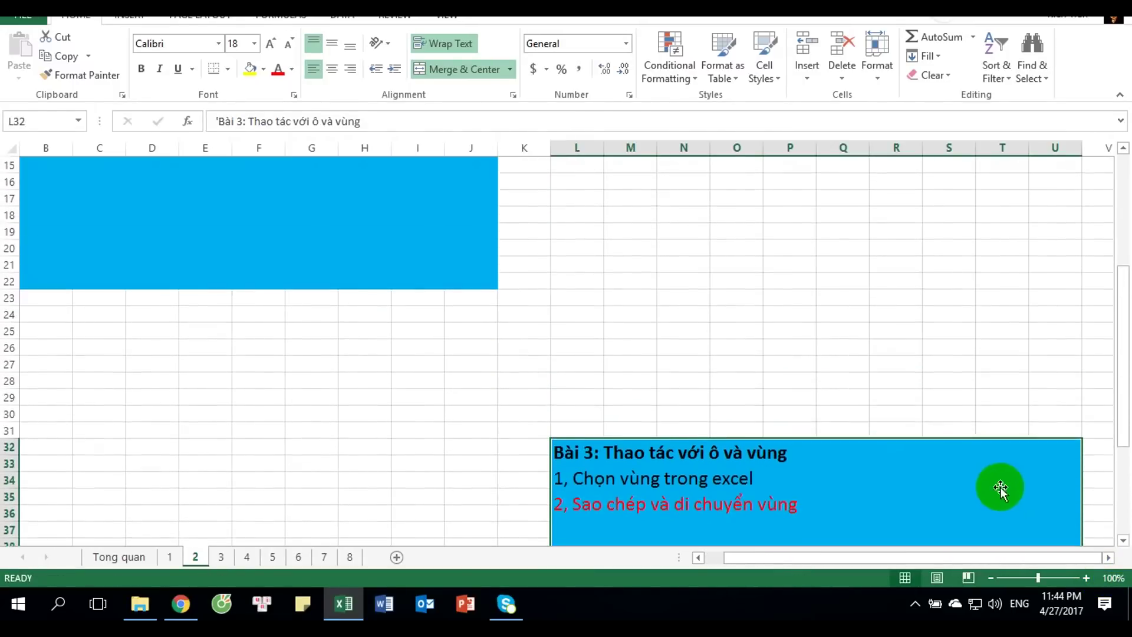
{"action": "scroll", "coordinate": [990, 488], "scroll_direction": "down", "scroll_amount": 4}
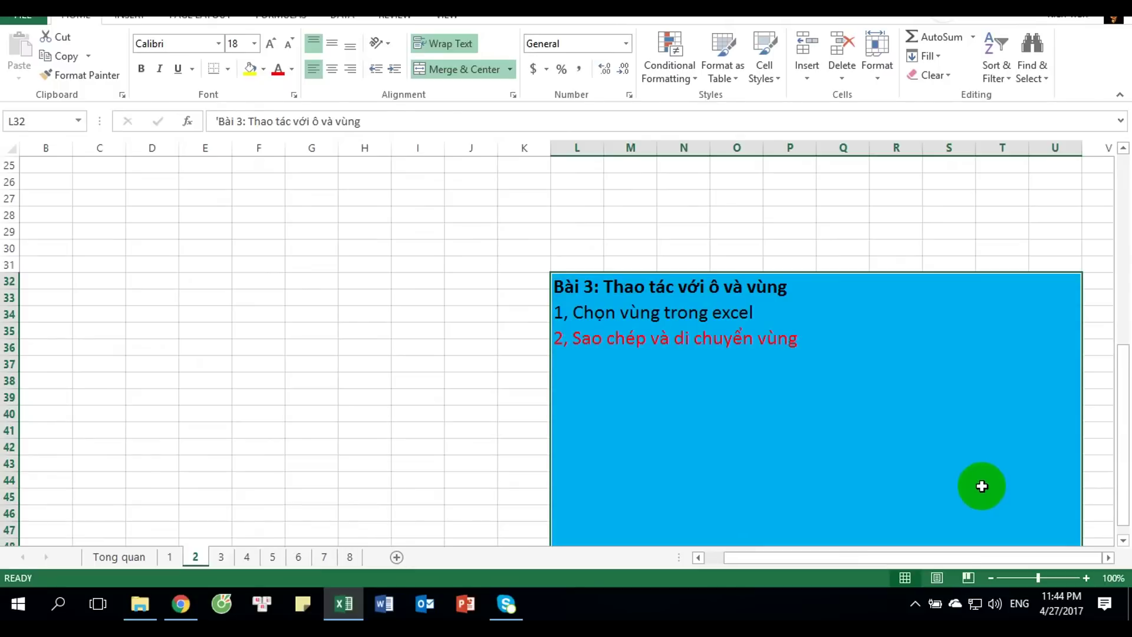
{"action": "key", "text": "ctrl+z"}
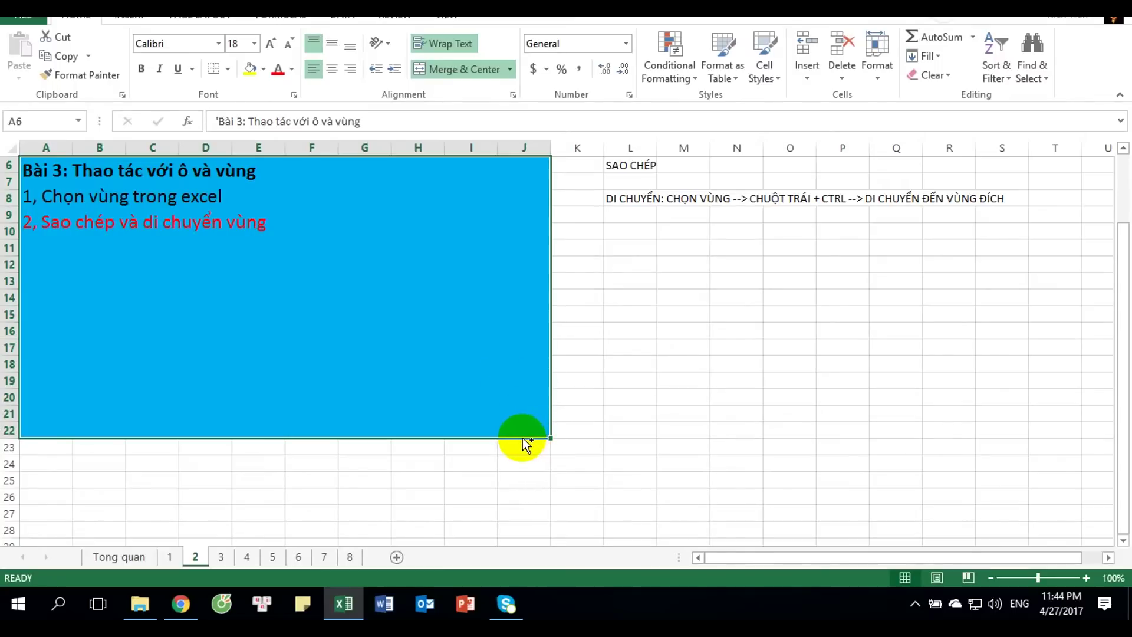
Ctrl-drag copies of the blue block to L10 and G28, then undo both copies.
{"action": "left_click_drag", "start_coordinate": [523, 438], "coordinate": [859, 495]}
{"action": "scroll", "coordinate": [806, 468], "scroll_direction": "down", "scroll_amount": 1}
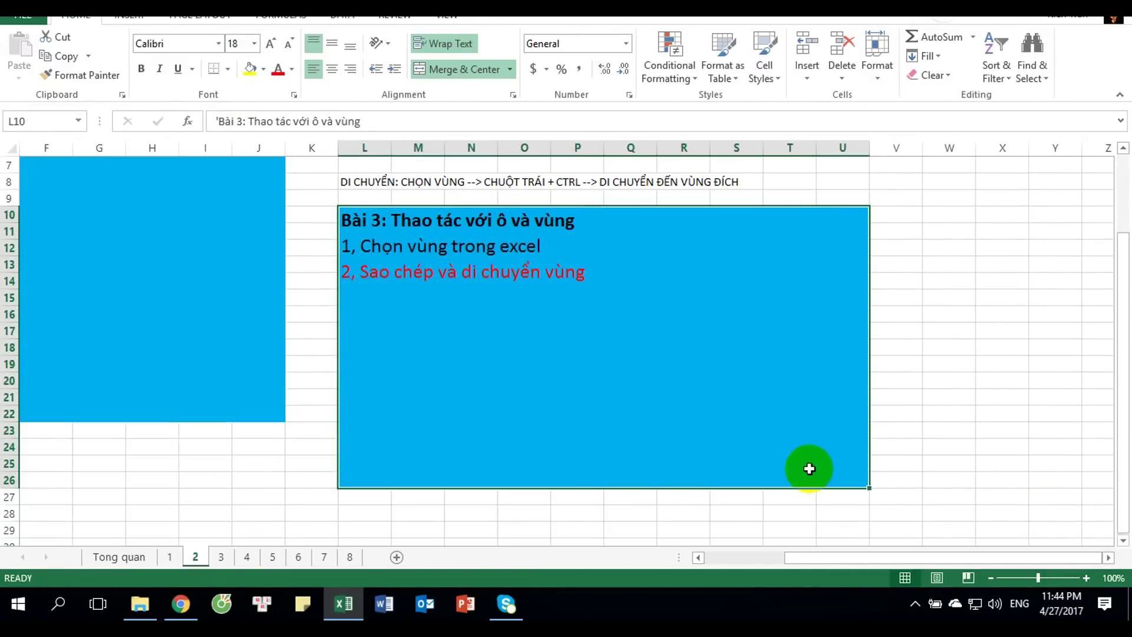
{"action": "left_click_drag", "start_coordinate": [855, 489], "coordinate": [561, 446]}
{"action": "scroll", "coordinate": [649, 467], "scroll_direction": "up", "scroll_amount": 7}
{"action": "key", "text": "ctrl+z"}
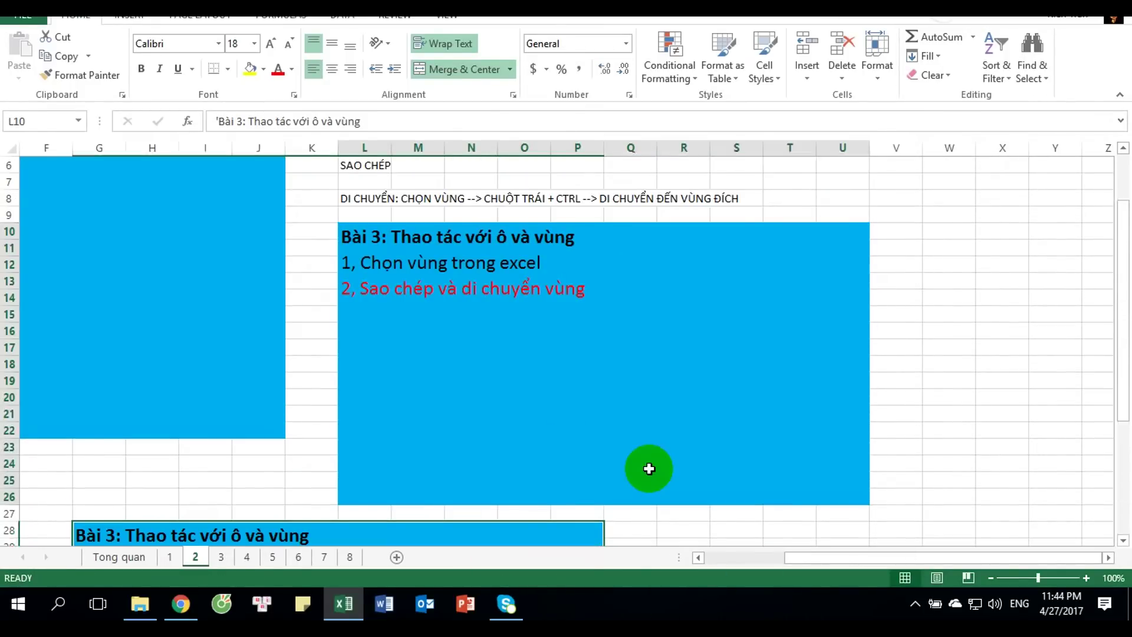
{"action": "key", "text": "ctrl+z"}
Switch to sheet 3 on naming ranges.
{"action": "scroll", "coordinate": [649, 468], "scroll_direction": "up", "scroll_amount": 2}
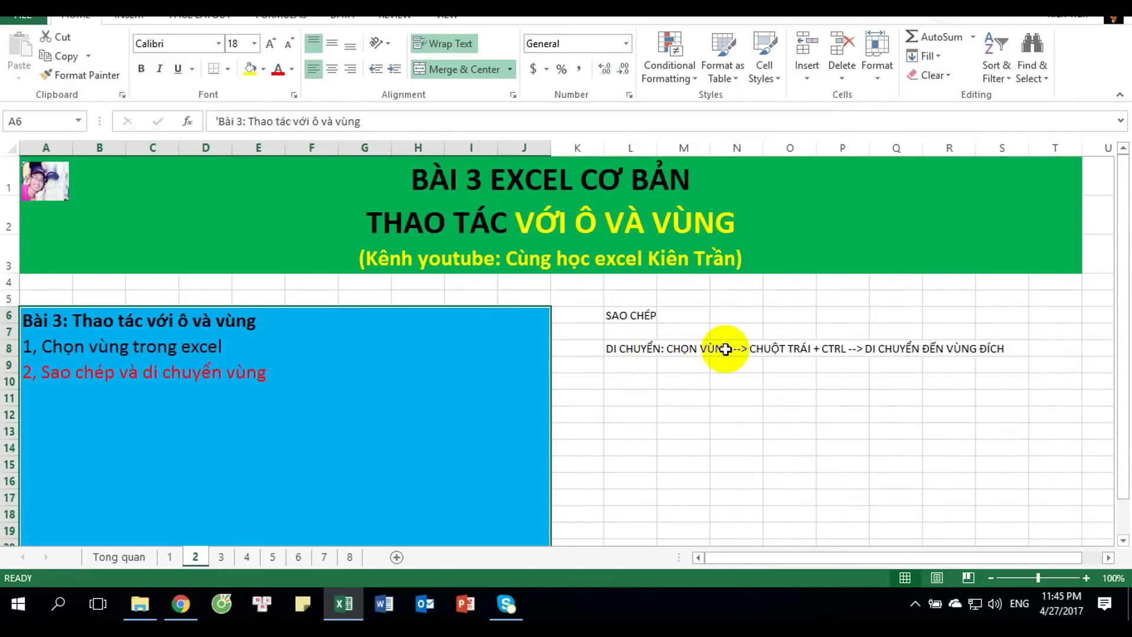
{"action": "scroll", "coordinate": [725, 349], "scroll_direction": "down", "scroll_amount": 1}
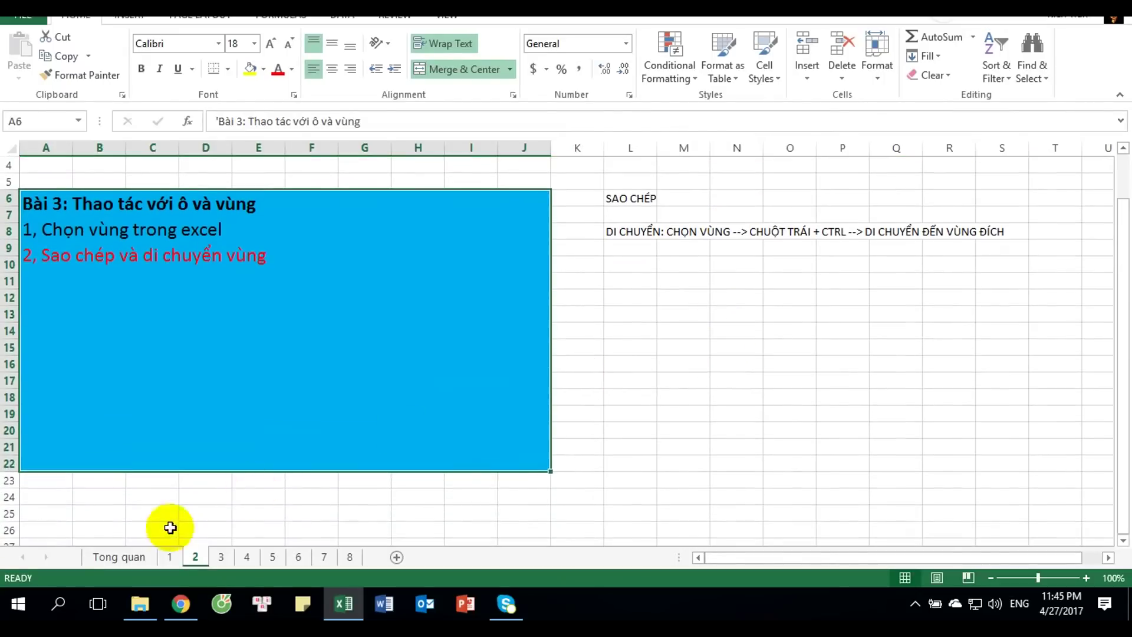
{"action": "left_click", "coordinate": [222, 555]}
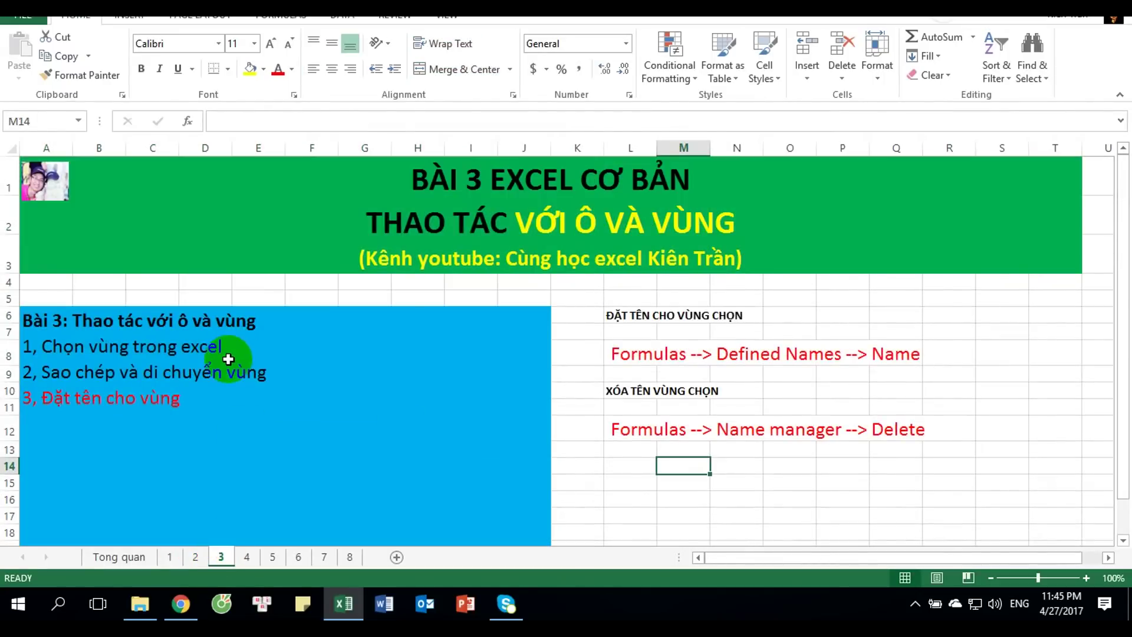
Enter 1, 2, 3, 4 and 54 down L16:L20, then select that column.
{"action": "scroll", "coordinate": [224, 391], "scroll_direction": "down", "scroll_amount": 1}
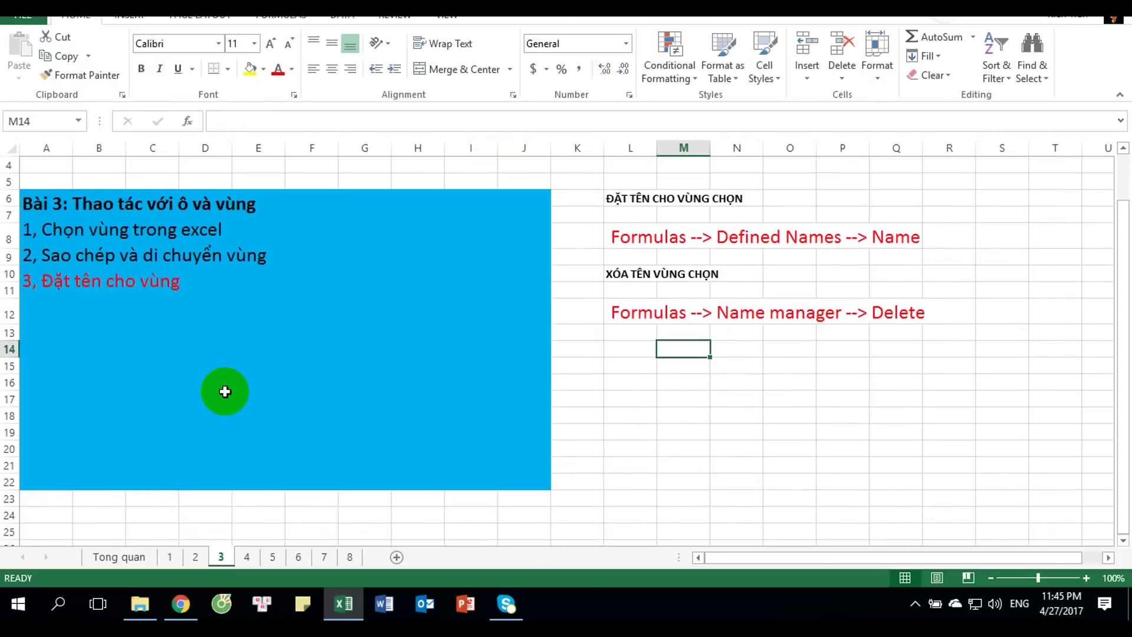
{"action": "scroll", "coordinate": [224, 386], "scroll_direction": "up", "scroll_amount": 1}
{"action": "scroll", "coordinate": [228, 385], "scroll_direction": "down", "scroll_amount": 1}
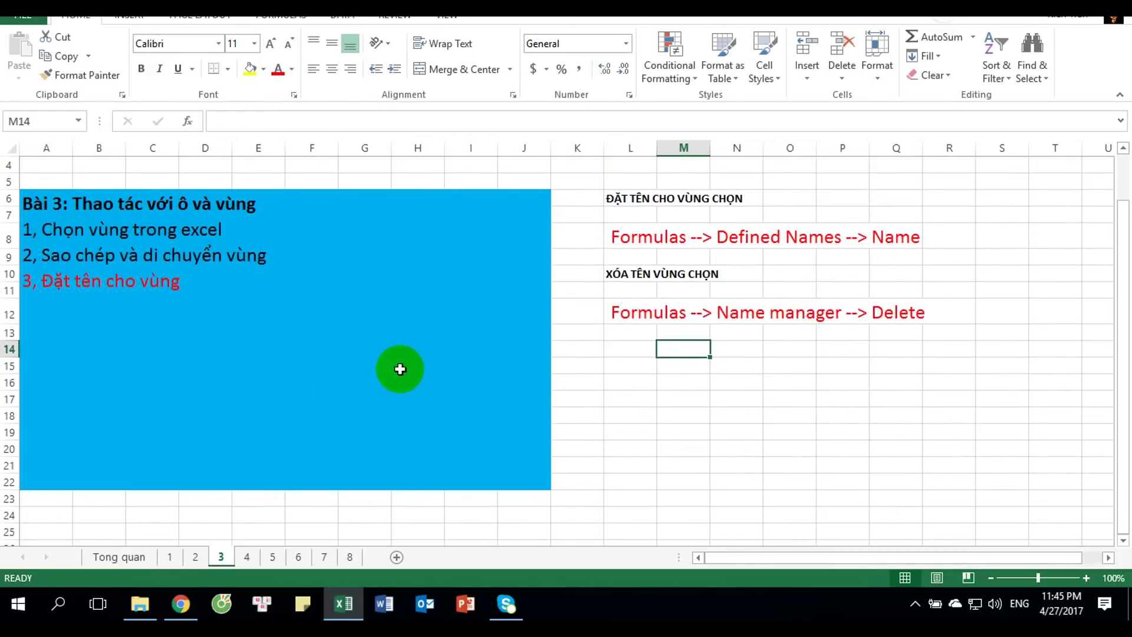
{"action": "left_click", "coordinate": [635, 382]}
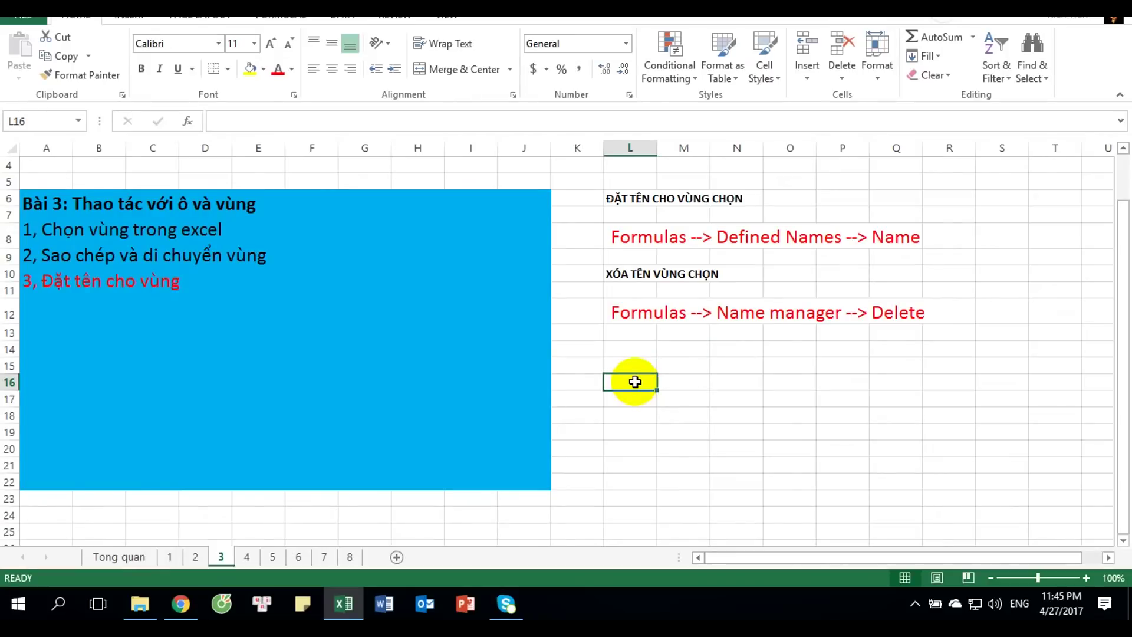
{"action": "type", "text": "1"}
{"action": "key", "text": "Return"}
{"action": "key", "text": "Return"}
{"action": "type", "text": "4"}
{"action": "key", "text": "Return"}
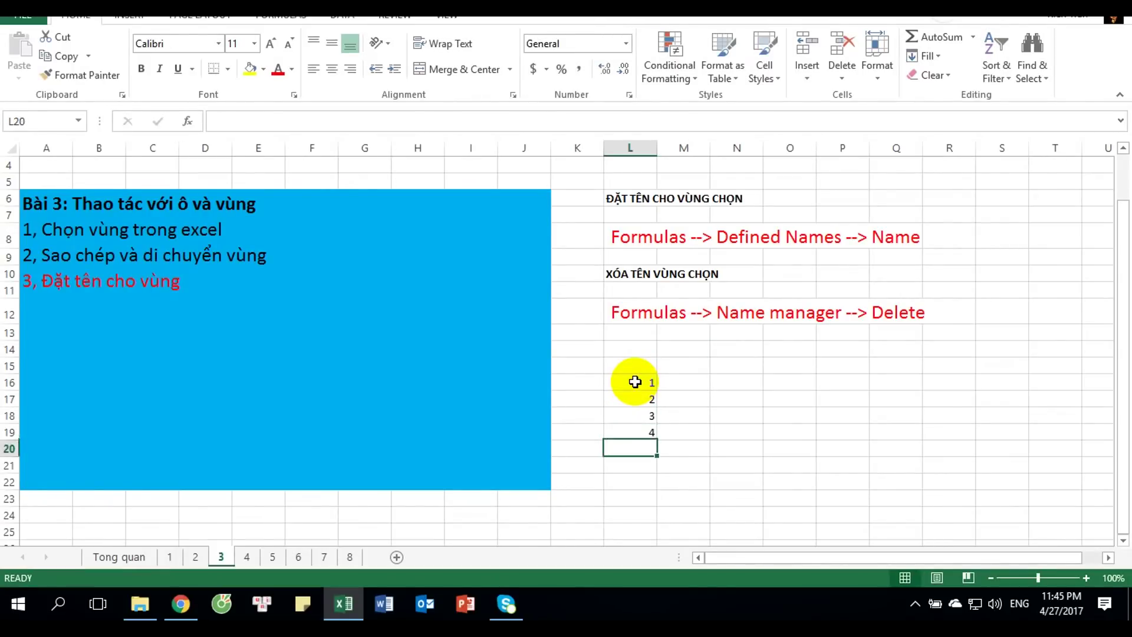
{"action": "type", "text": "54"}
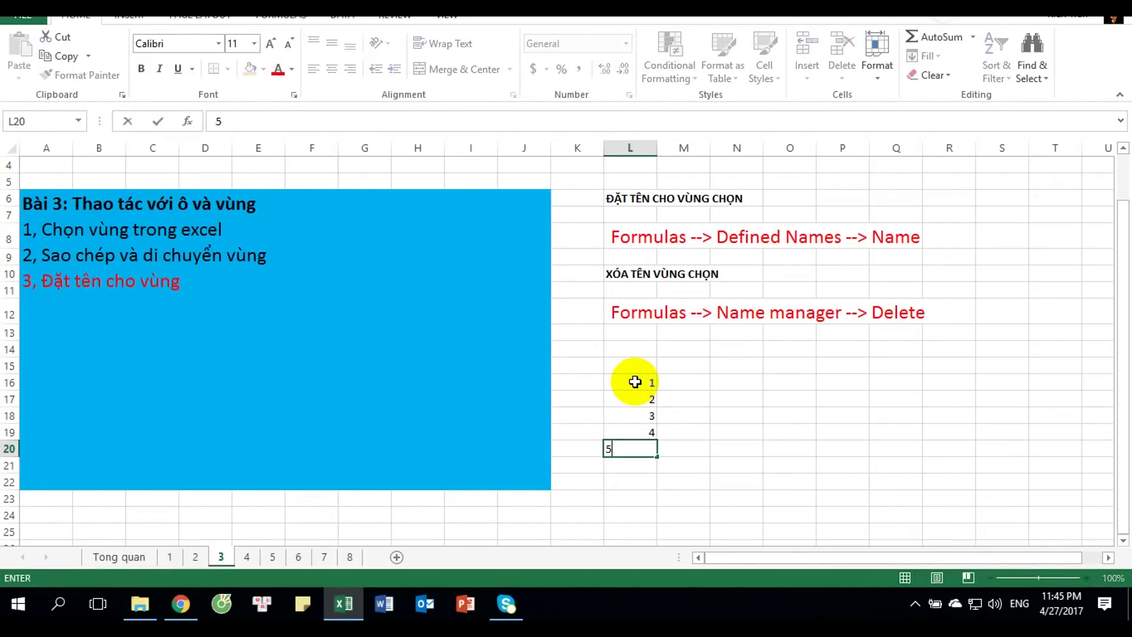
{"action": "key", "text": "Return"}
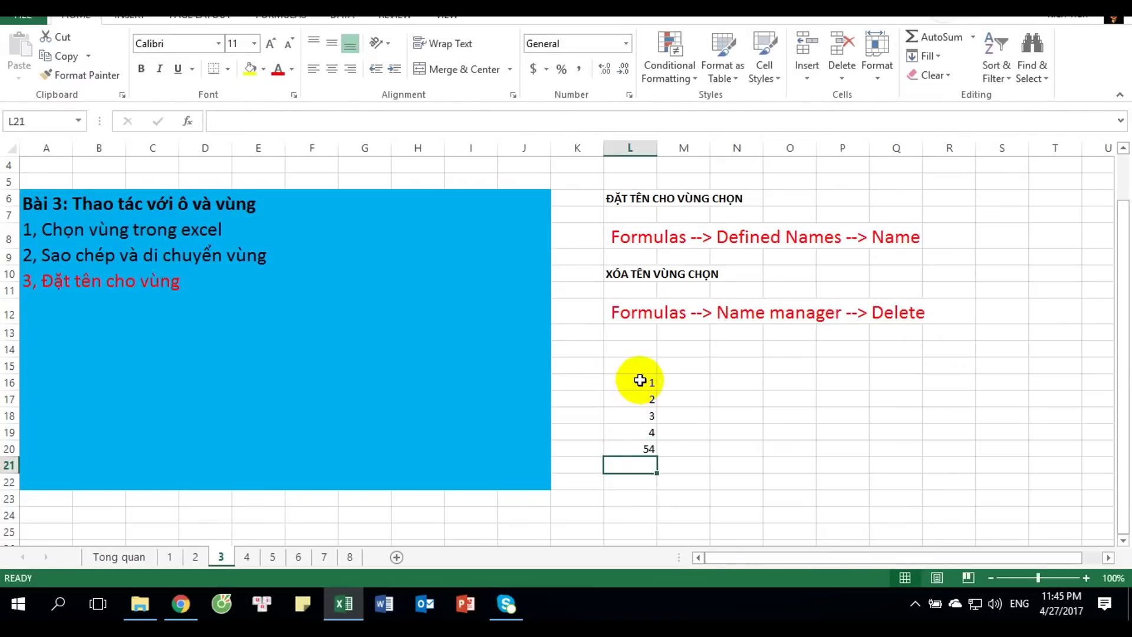
{"action": "left_click_drag", "start_coordinate": [640, 382], "coordinate": [639, 448]}
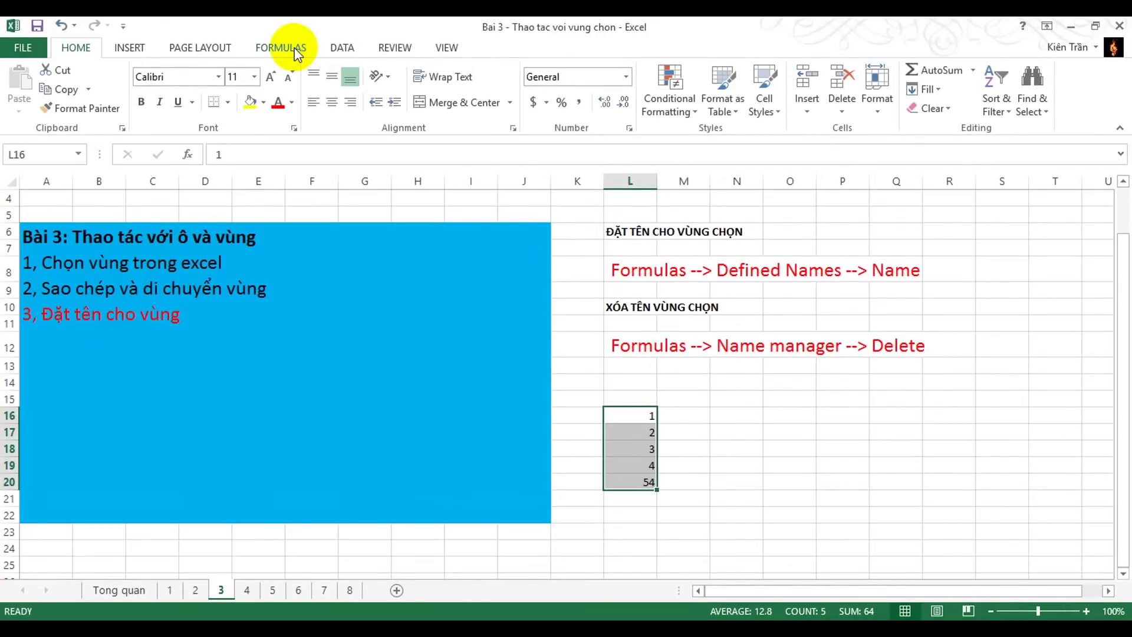
Define the workbook-scoped name Vung_1 for L16:L20 via Formulas > Define Name.
{"action": "left_click", "coordinate": [297, 53]}
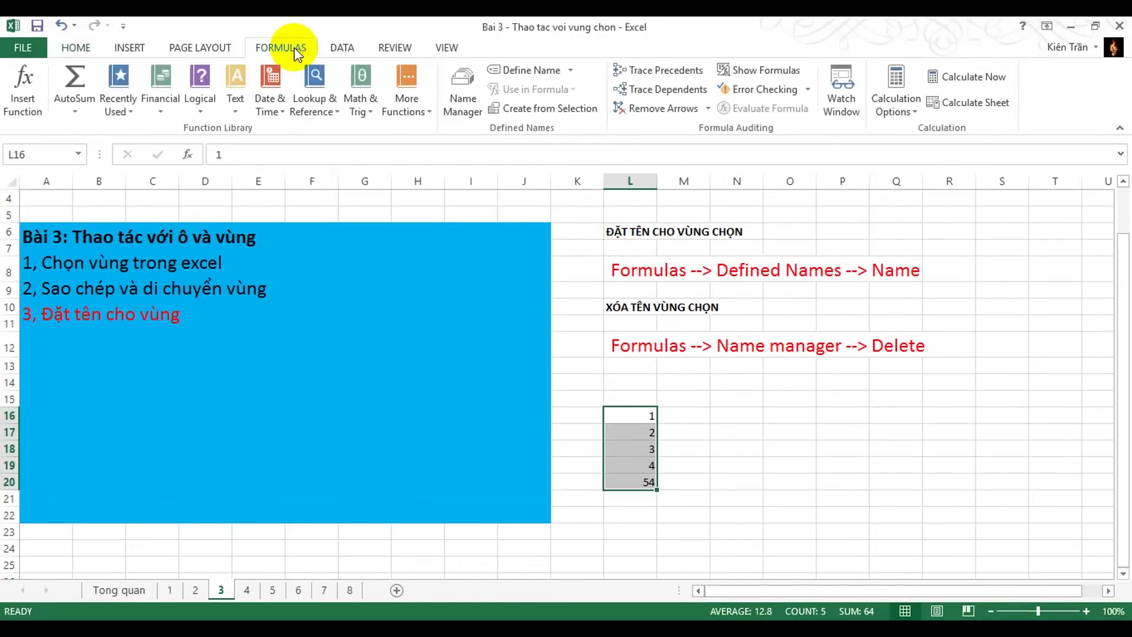
{"action": "left_click", "coordinate": [539, 71]}
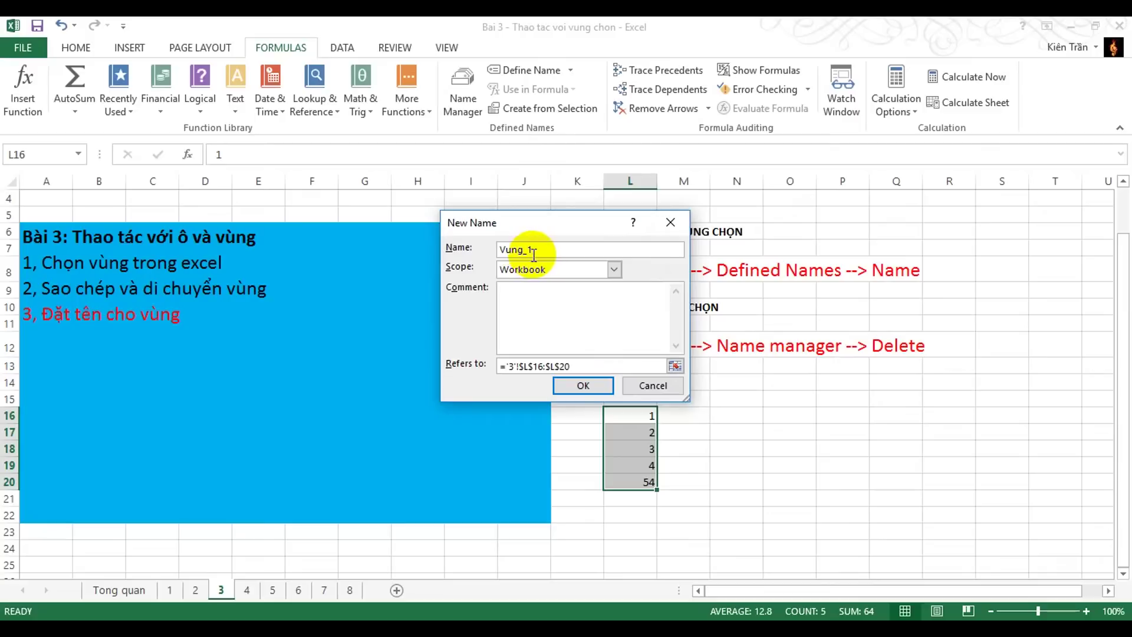
{"action": "left_click", "coordinate": [583, 385]}
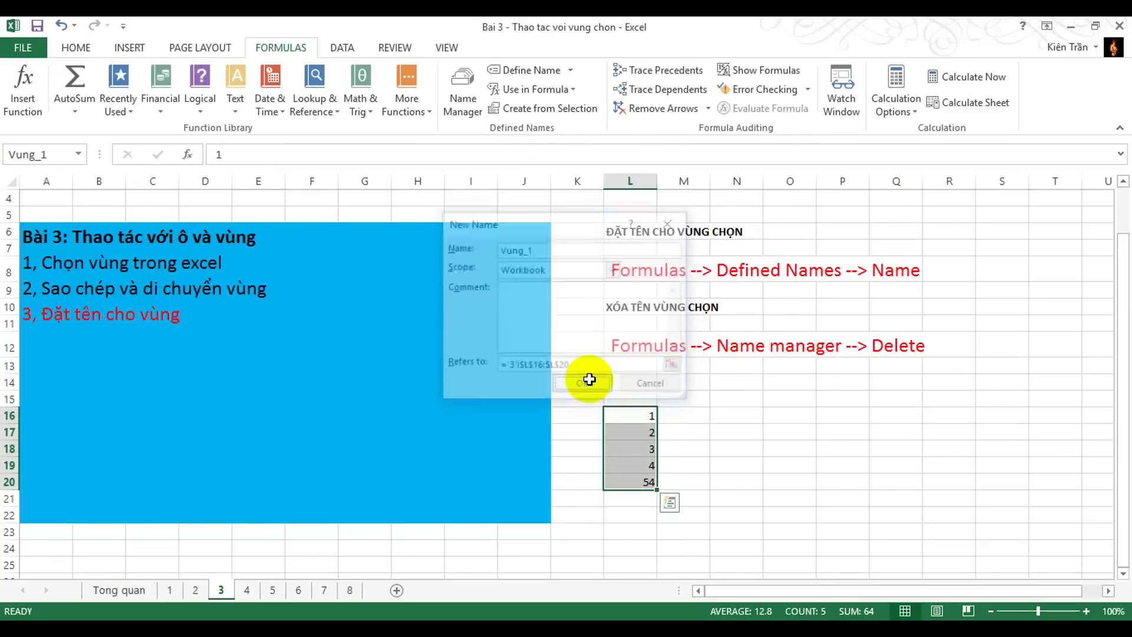
Enter =SUM(Vung_1) in Q14 so it shows 64.
{"action": "left_click", "coordinate": [695, 414]}
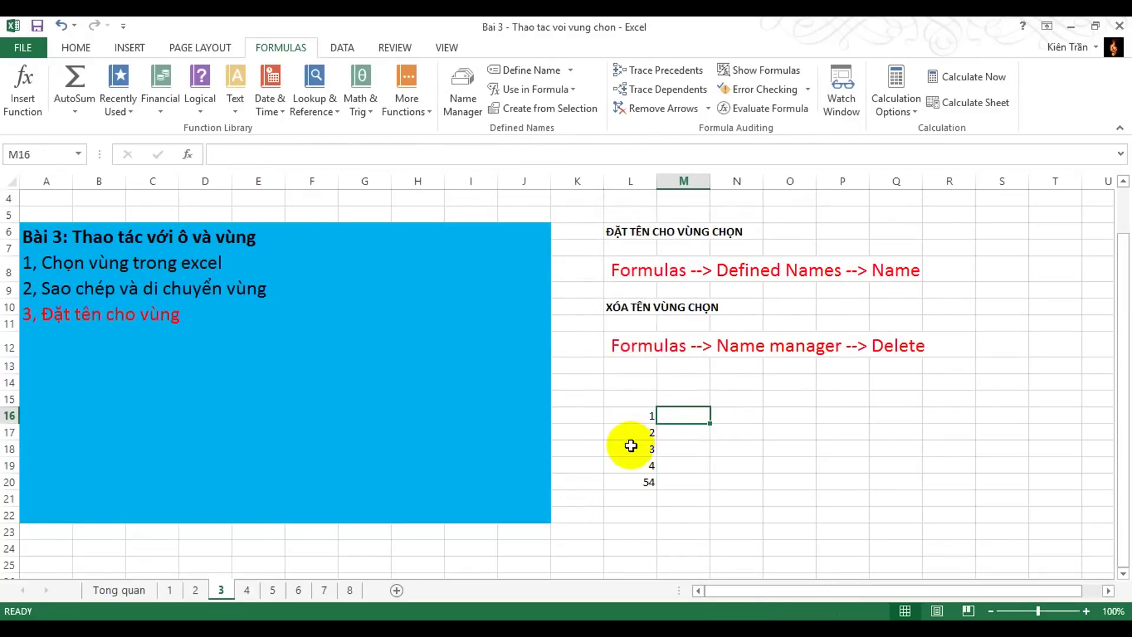
{"action": "left_click", "coordinate": [922, 378]}
{"action": "left_click", "coordinate": [910, 386]}
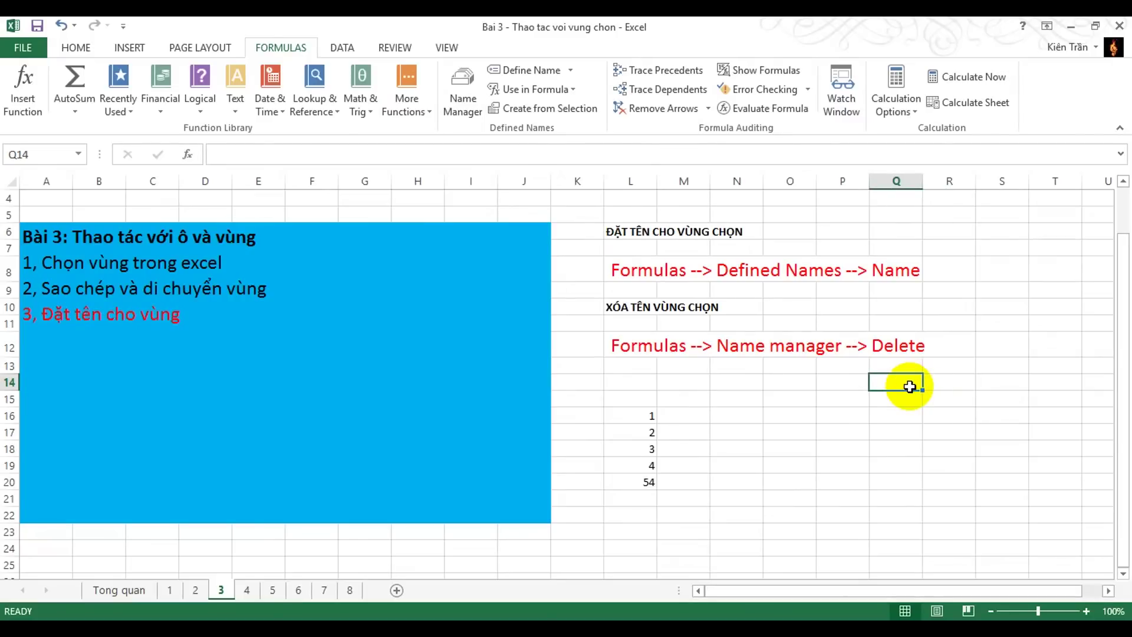
{"action": "type", "text": "=sum"}
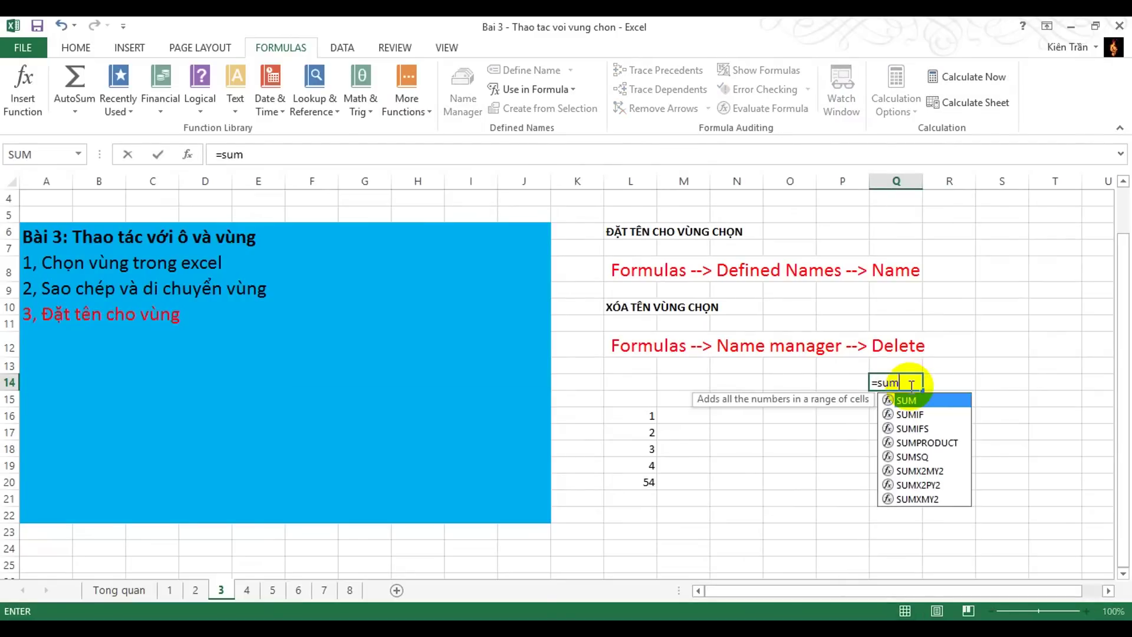
{"action": "type", "text": "(vung"}
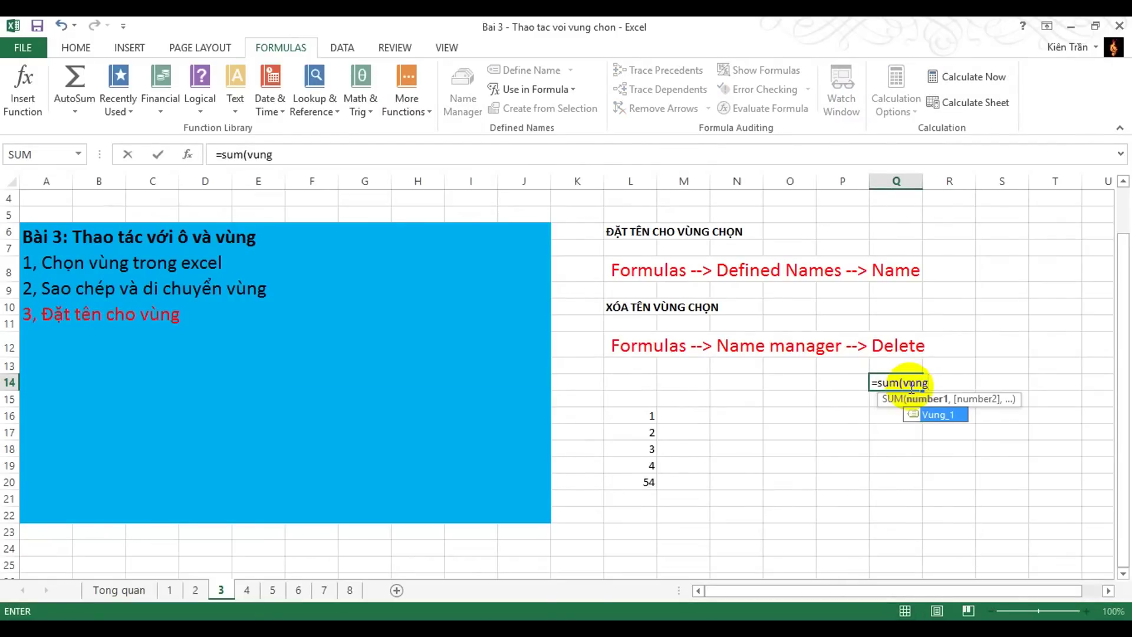
{"action": "double_click", "coordinate": [935, 414]}
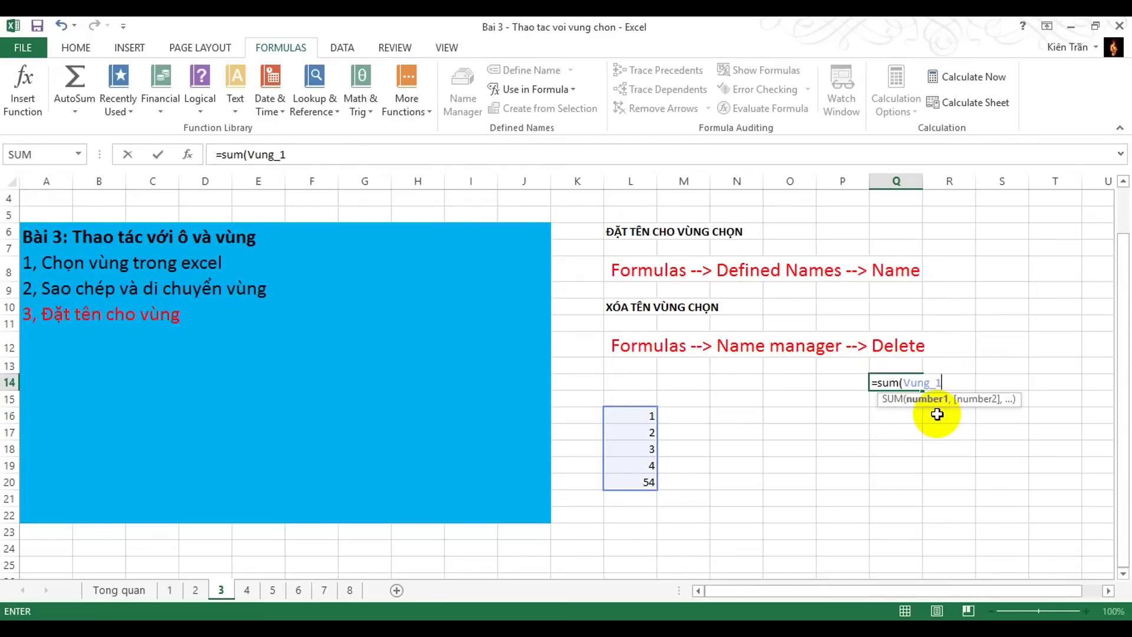
{"action": "type", "text": ")"}
{"action": "key", "text": "Return"}
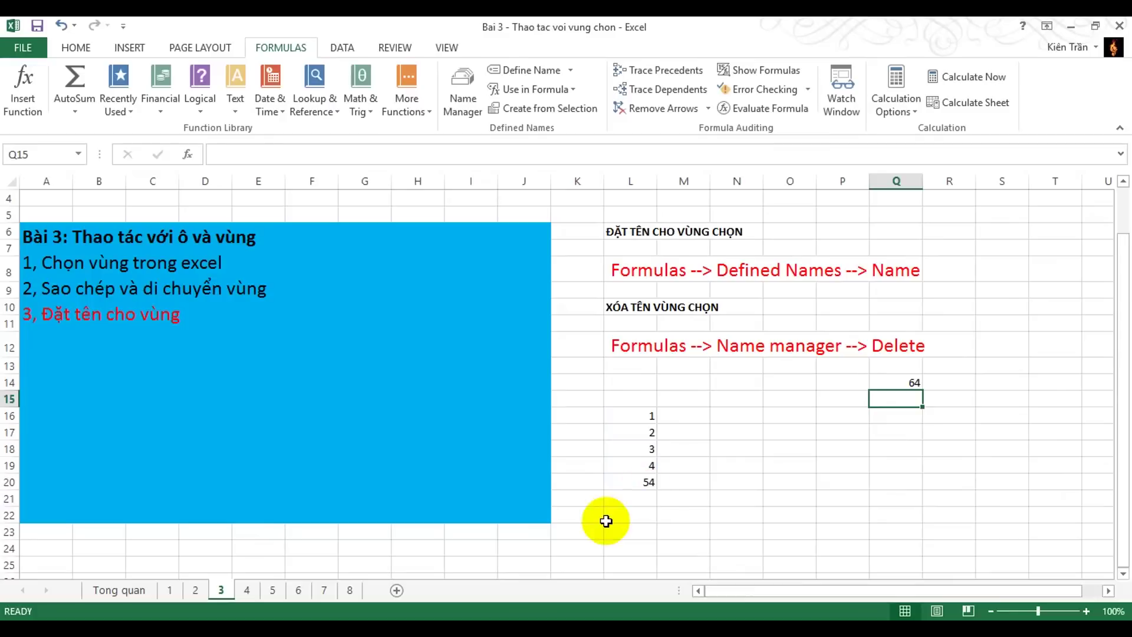
Add an AutoSum total of Vung_1 in L21, giving 64.
{"action": "left_click", "coordinate": [639, 504]}
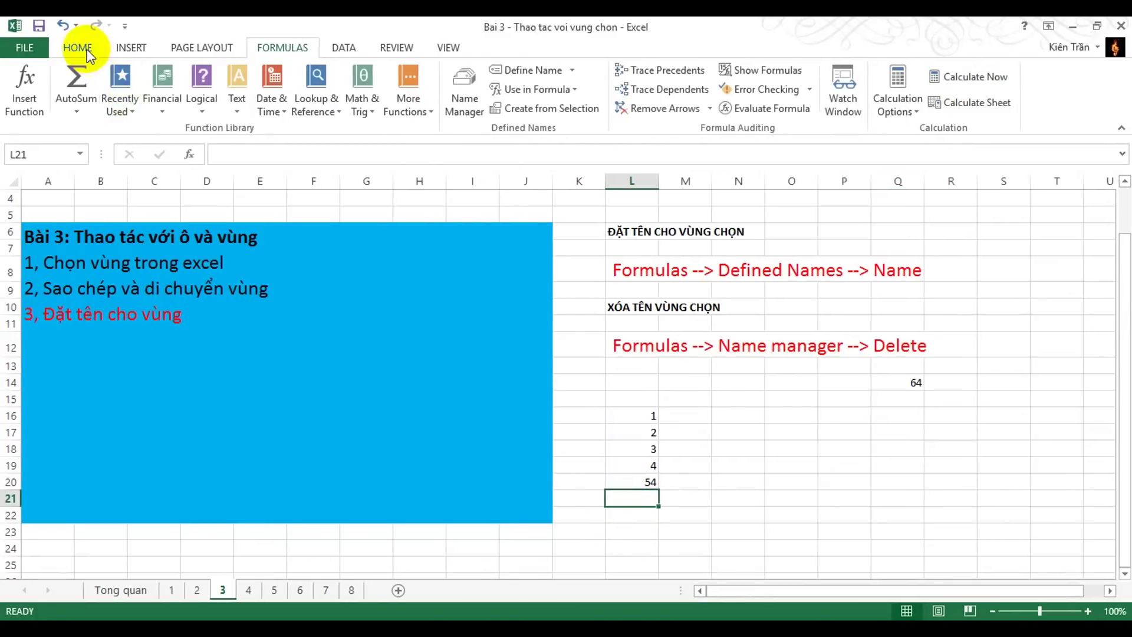
{"action": "left_click", "coordinate": [77, 47]}
{"action": "left_click", "coordinate": [940, 70]}
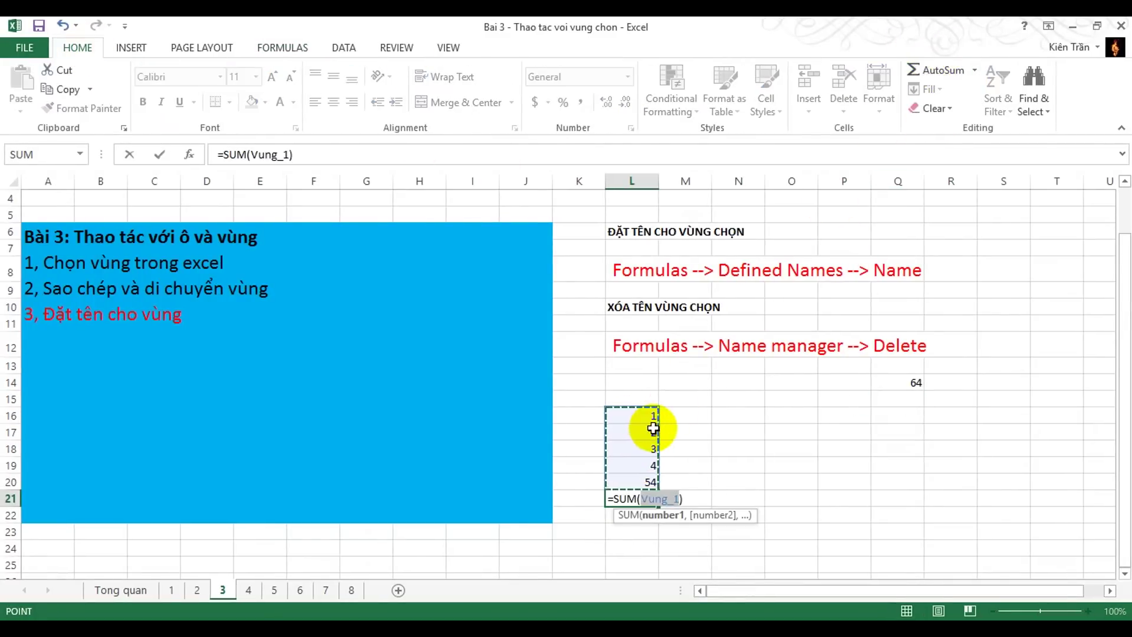
{"action": "key", "text": "Return"}
Select the L21 and Q14 totals and the numbers in L16:L21.
{"action": "left_click", "coordinate": [652, 502]}
{"action": "left_click", "coordinate": [902, 381]}
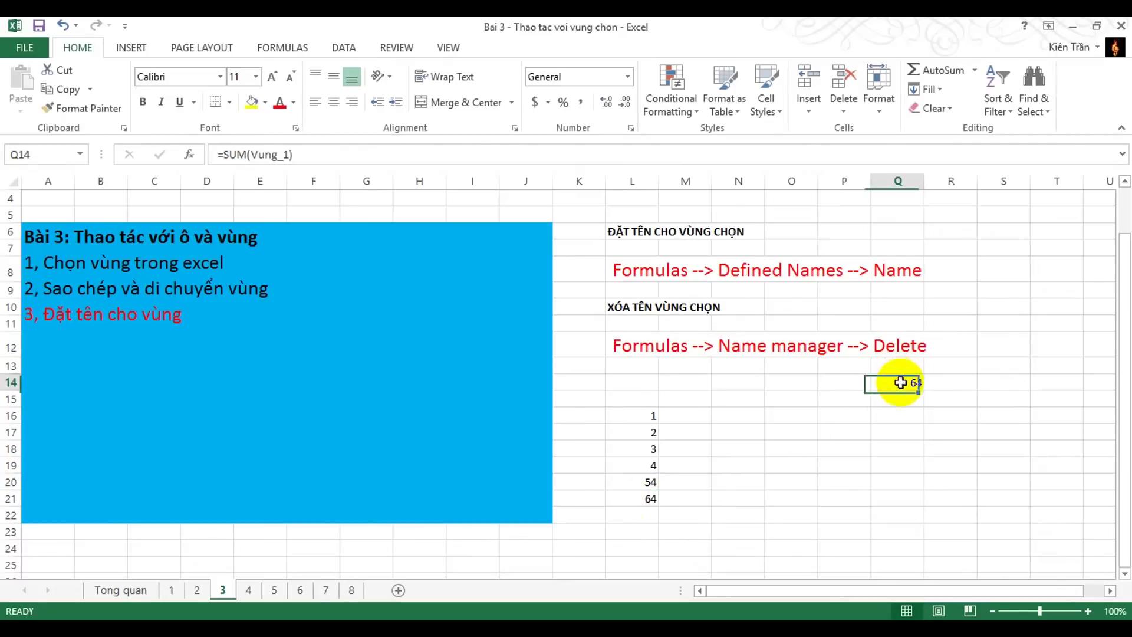
{"action": "left_click", "coordinate": [648, 497]}
{"action": "left_click_drag", "start_coordinate": [644, 413], "coordinate": [639, 497]}
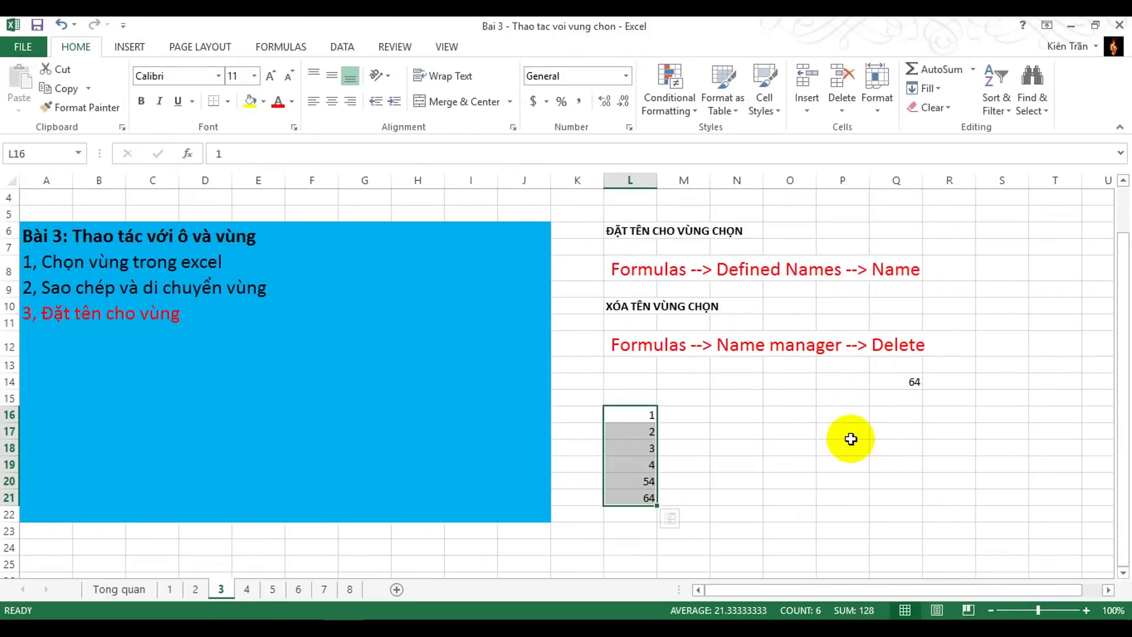
Clear the sample numbers and both totals, then deselect.
{"action": "key", "text": "Delete"}
{"action": "left_click", "coordinate": [910, 384]}
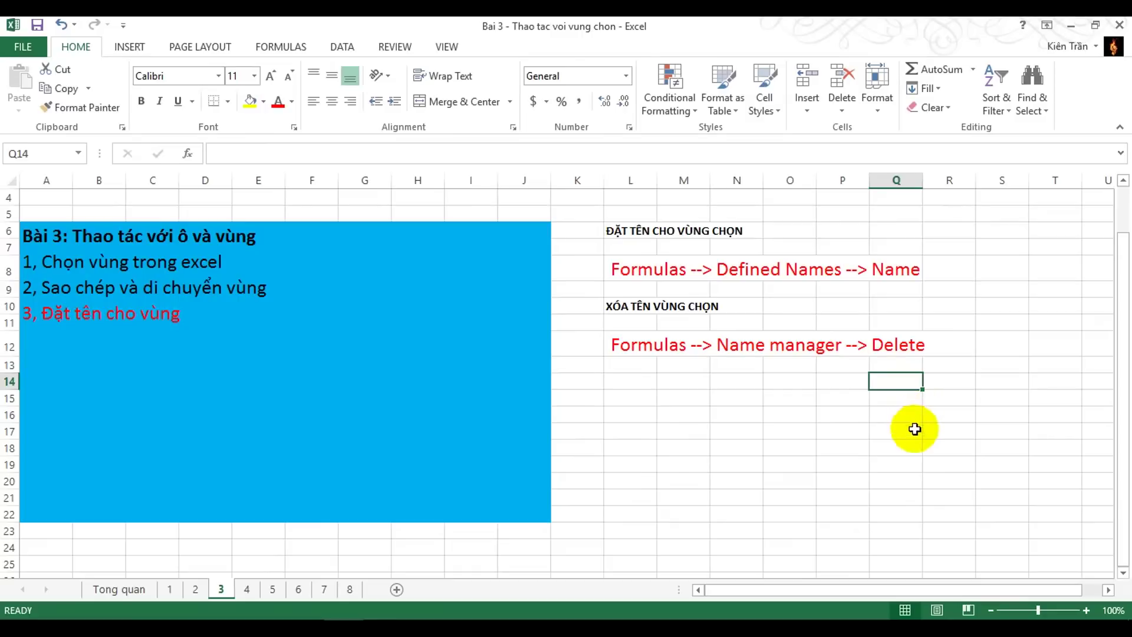
{"action": "left_click", "coordinate": [935, 427]}
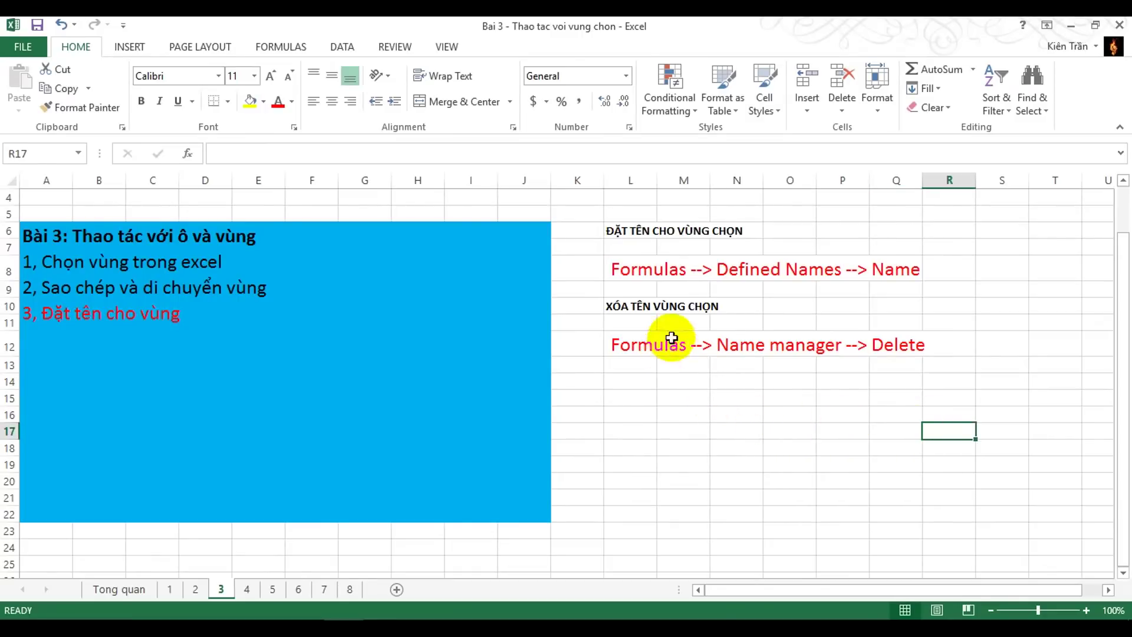
Try naming the blue block at A6 'Vung _2', dismiss the invalid-name warnings and cancel.
{"action": "left_click", "coordinate": [381, 240]}
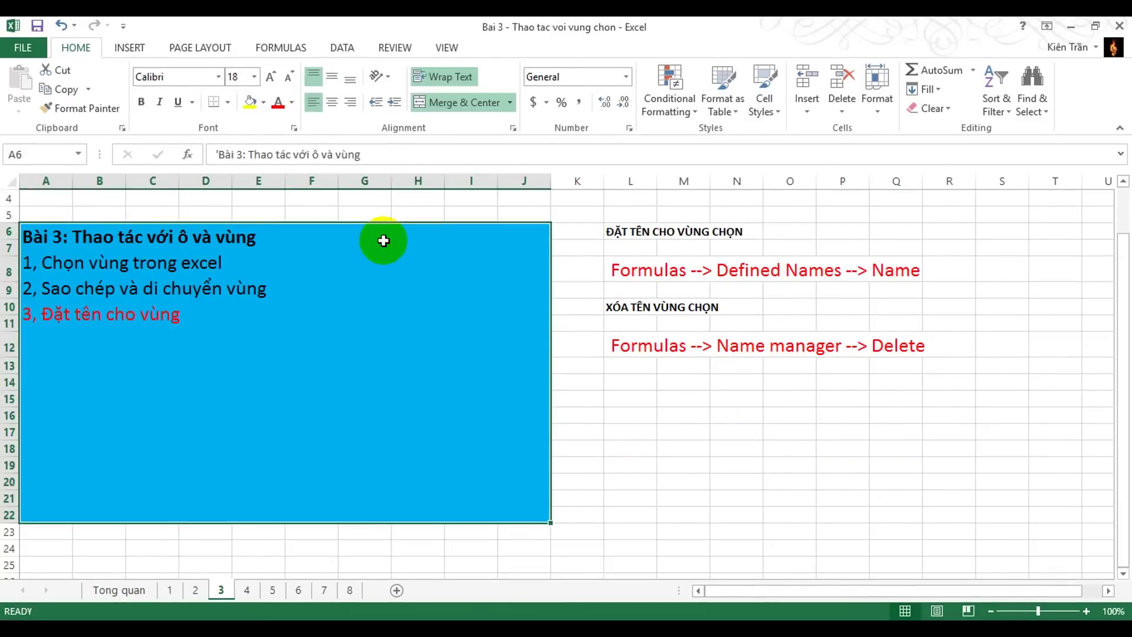
{"action": "left_click", "coordinate": [289, 52]}
{"action": "left_click", "coordinate": [528, 73]}
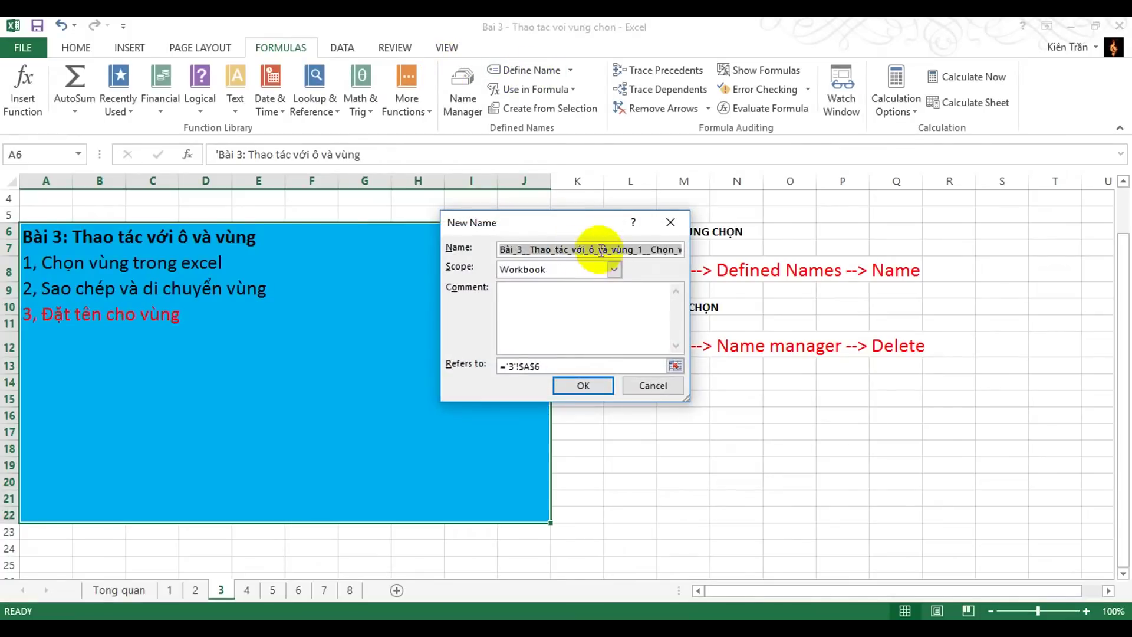
{"action": "type", "text": "Vung"}
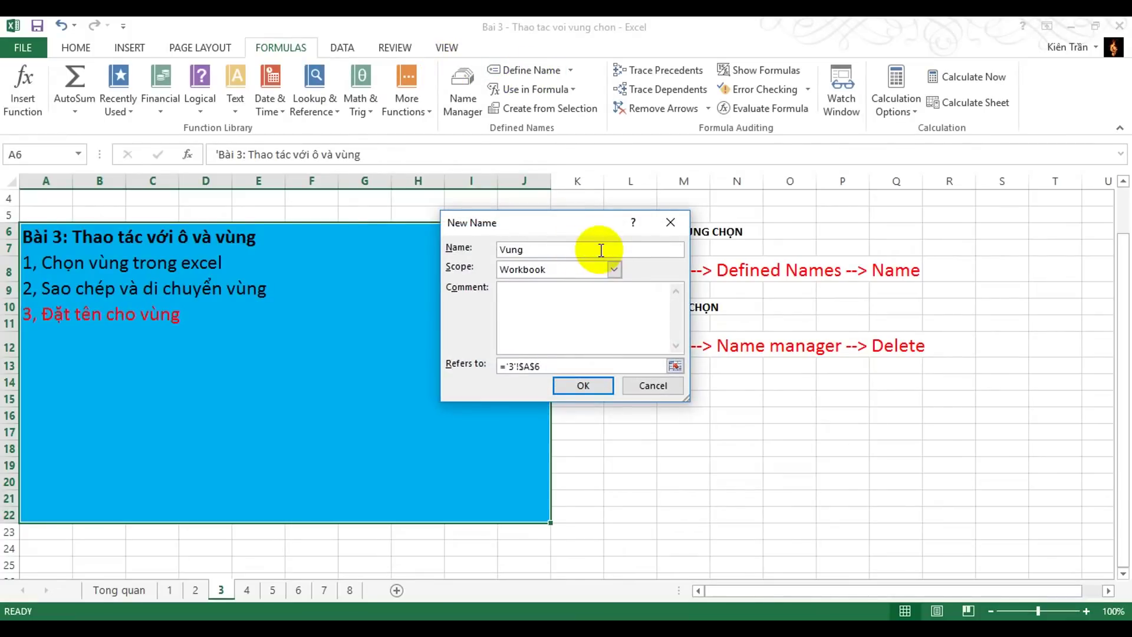
{"action": "type", "text": " _2"}
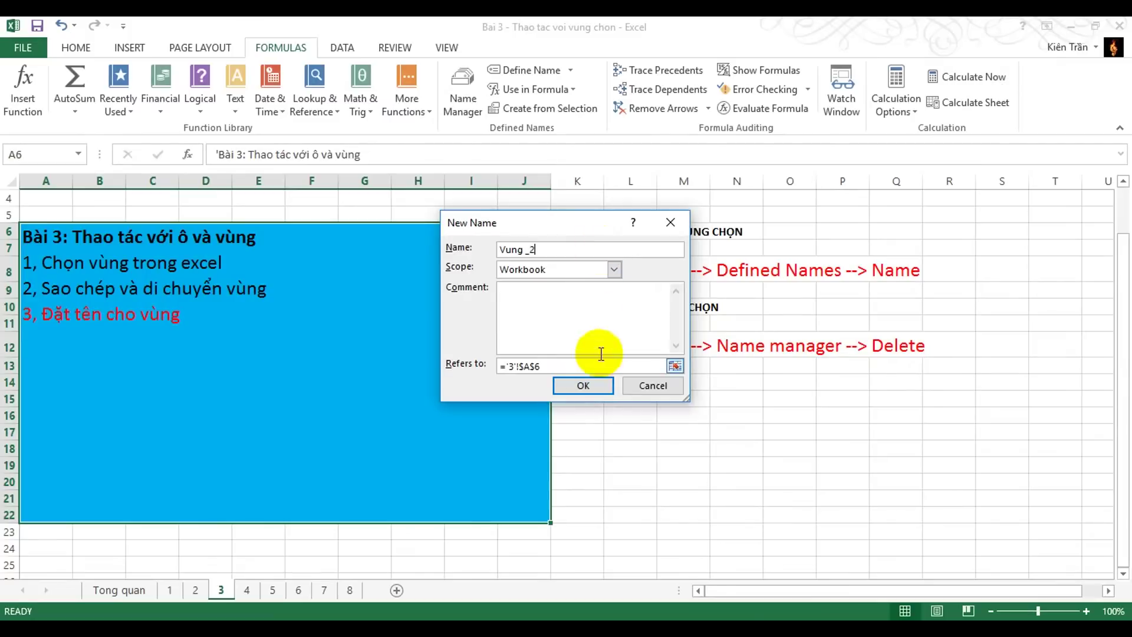
{"action": "left_click", "coordinate": [581, 385]}
{"action": "left_click", "coordinate": [561, 389]}
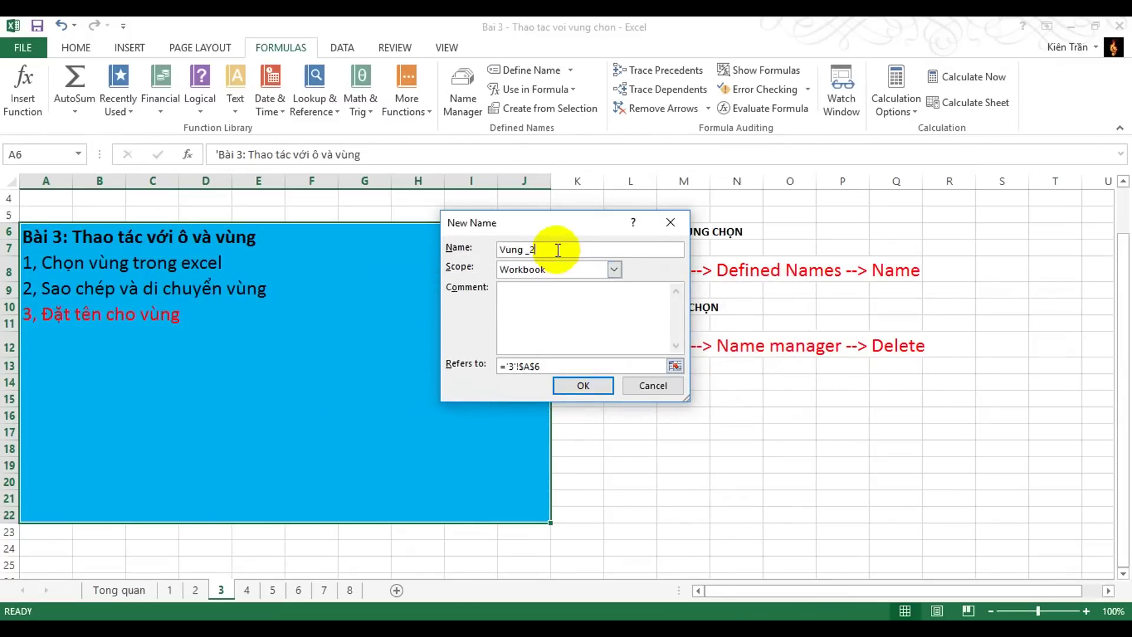
{"action": "key", "text": "Return"}
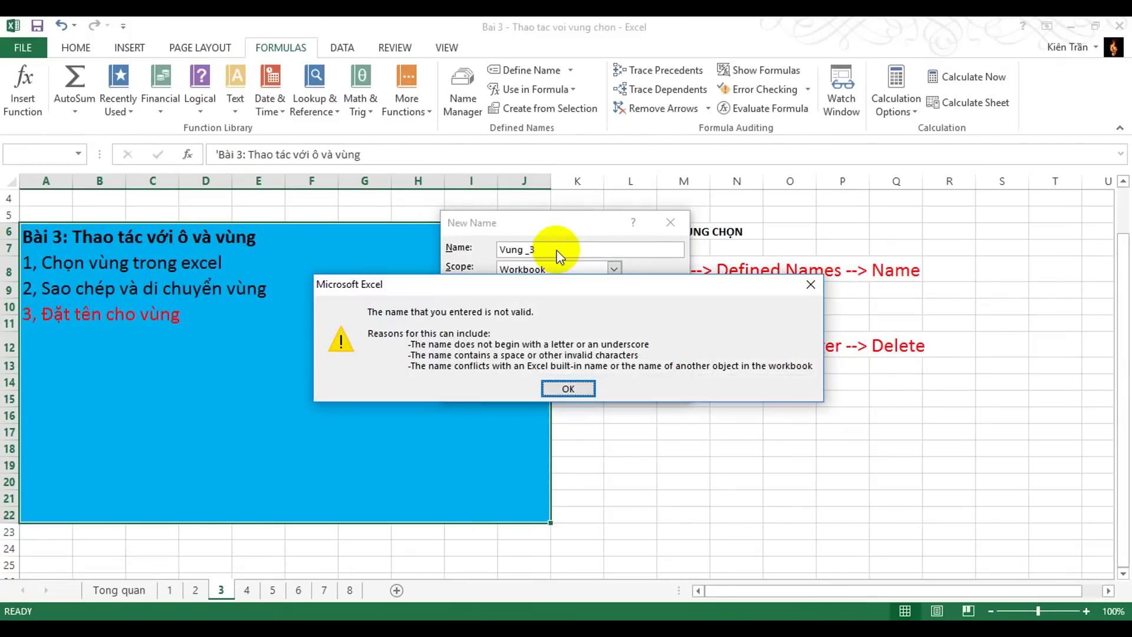
{"action": "left_click", "coordinate": [568, 389]}
{"action": "left_click", "coordinate": [658, 389]}
Name the A6 block with the suggested heading-based name Bài_3__Thao_tác_với_ô_và_vùng_1.
{"action": "left_click", "coordinate": [630, 431]}
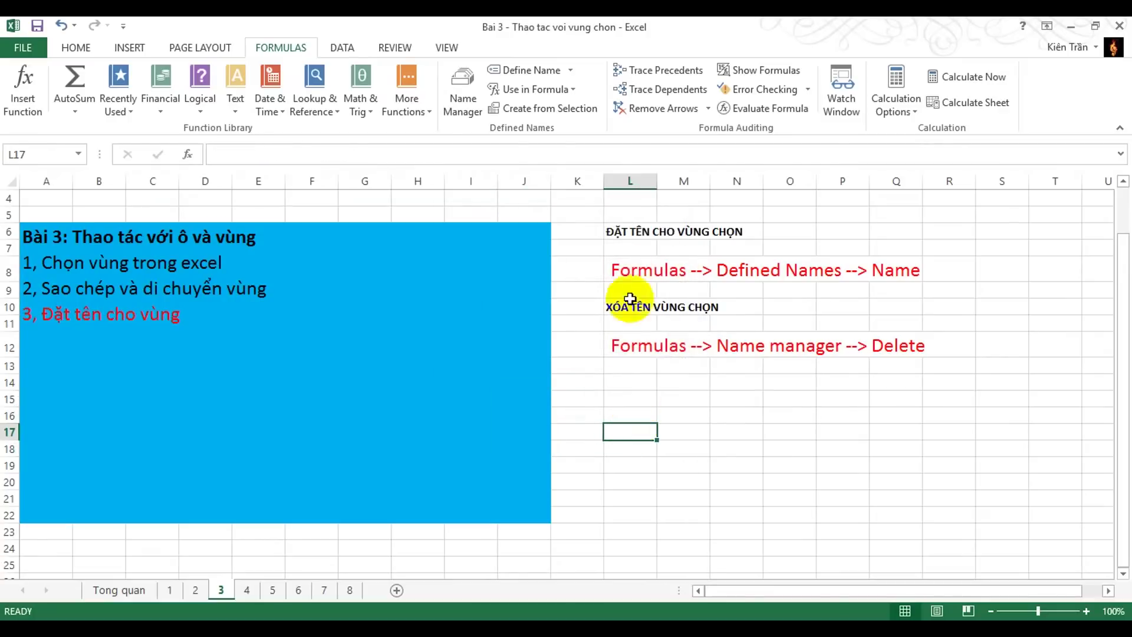
{"action": "left_click", "coordinate": [278, 240]}
{"action": "left_click", "coordinate": [524, 70]}
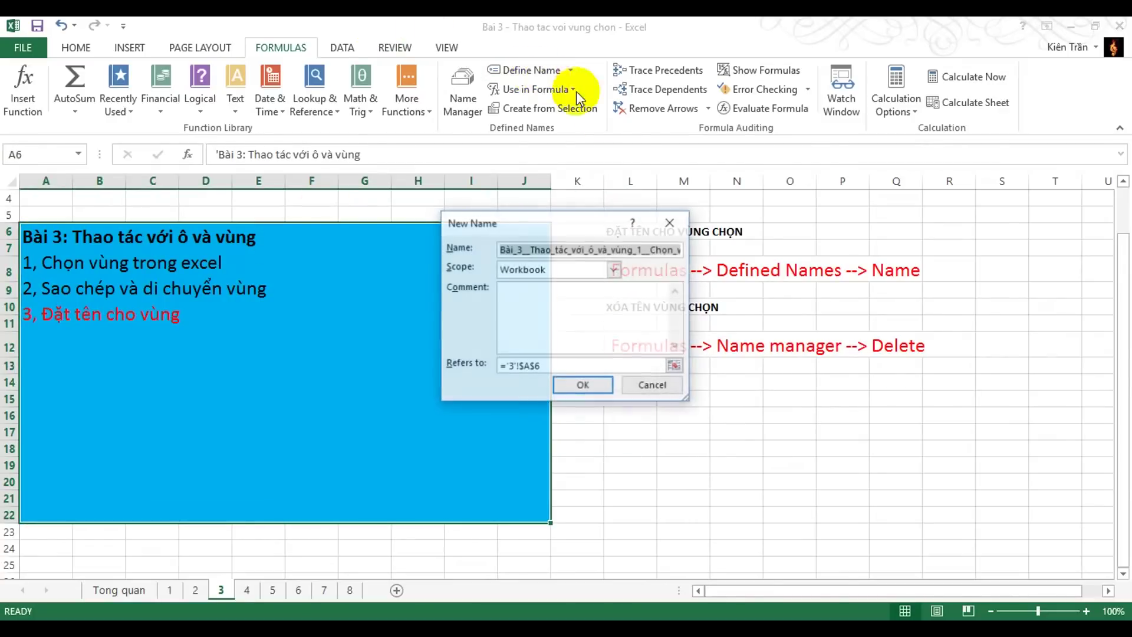
{"action": "left_click", "coordinate": [582, 385]}
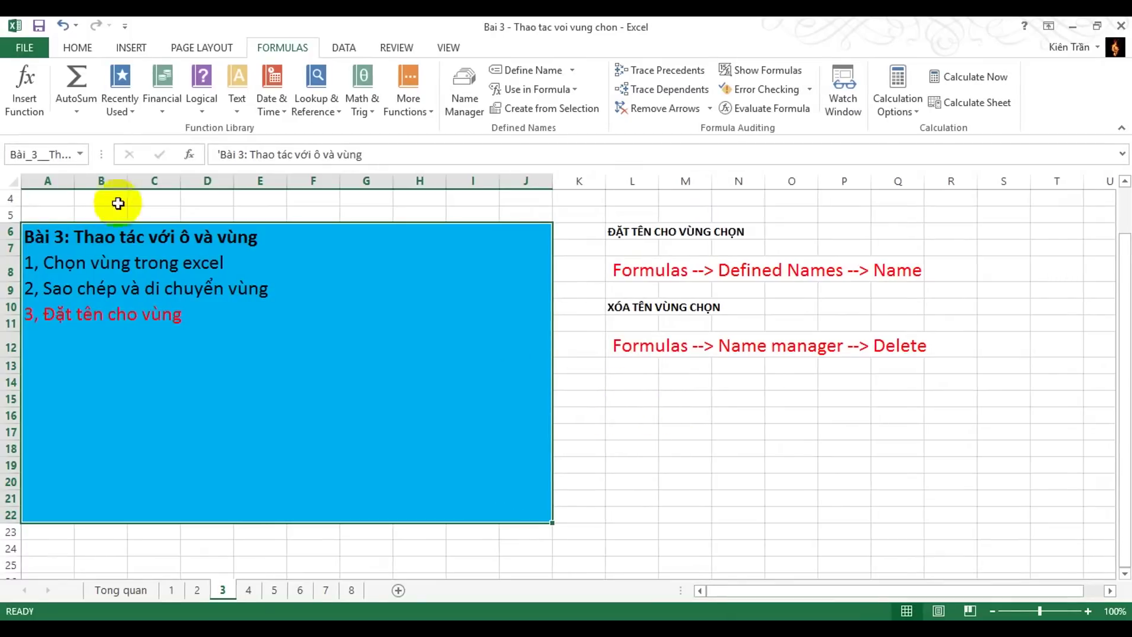
{"action": "left_click_drag", "start_coordinate": [99, 153], "coordinate": [321, 153]}
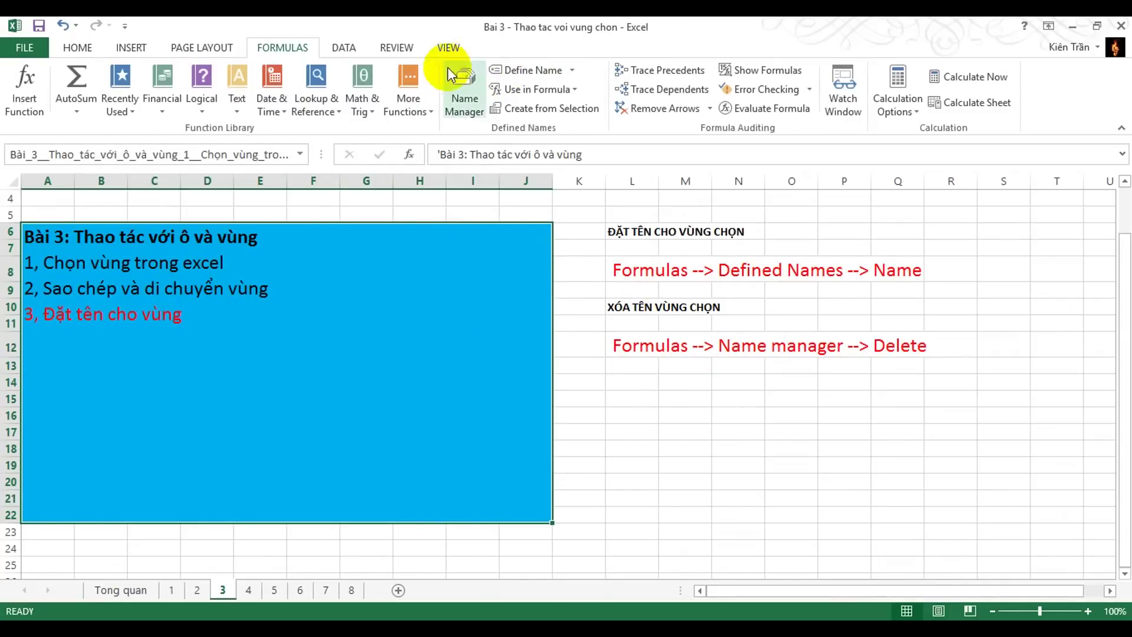
In Name Manager, delete the blue block's heading name and Vung_1.
{"action": "left_click", "coordinate": [101, 49]}
{"action": "left_click", "coordinate": [276, 50]}
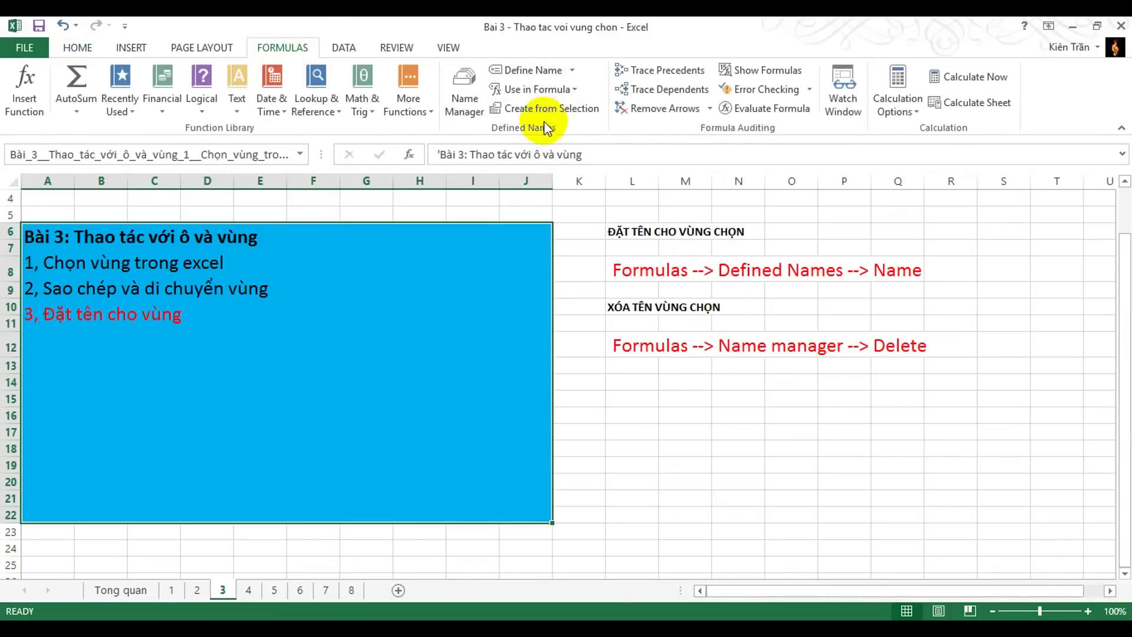
{"action": "left_click", "coordinate": [469, 86]}
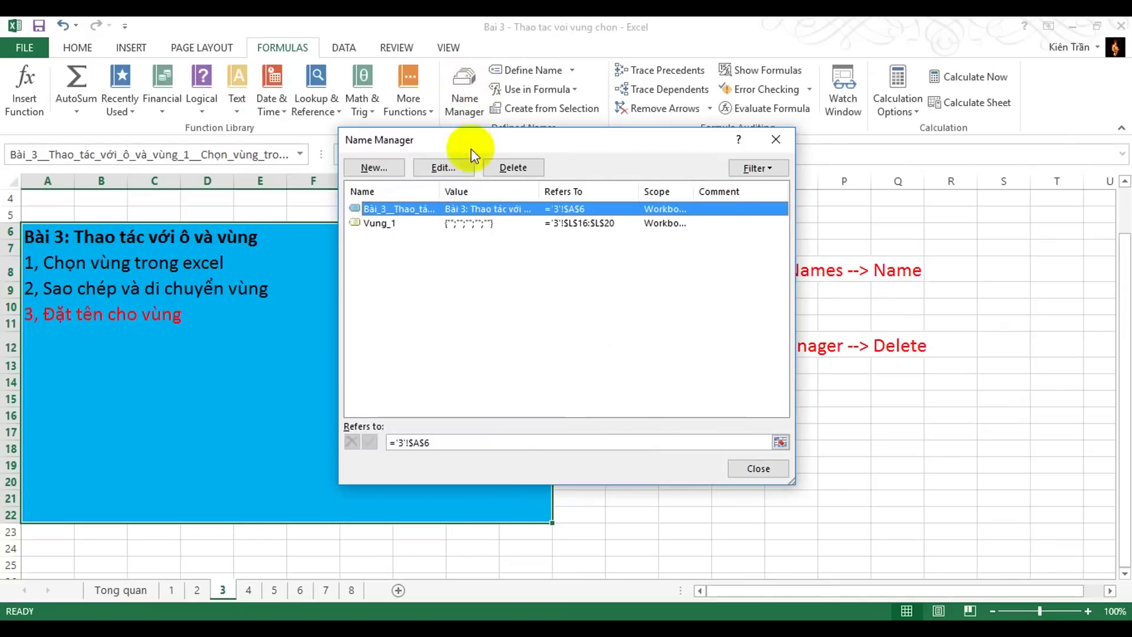
{"action": "left_click", "coordinate": [508, 167]}
{"action": "left_click", "coordinate": [533, 367]}
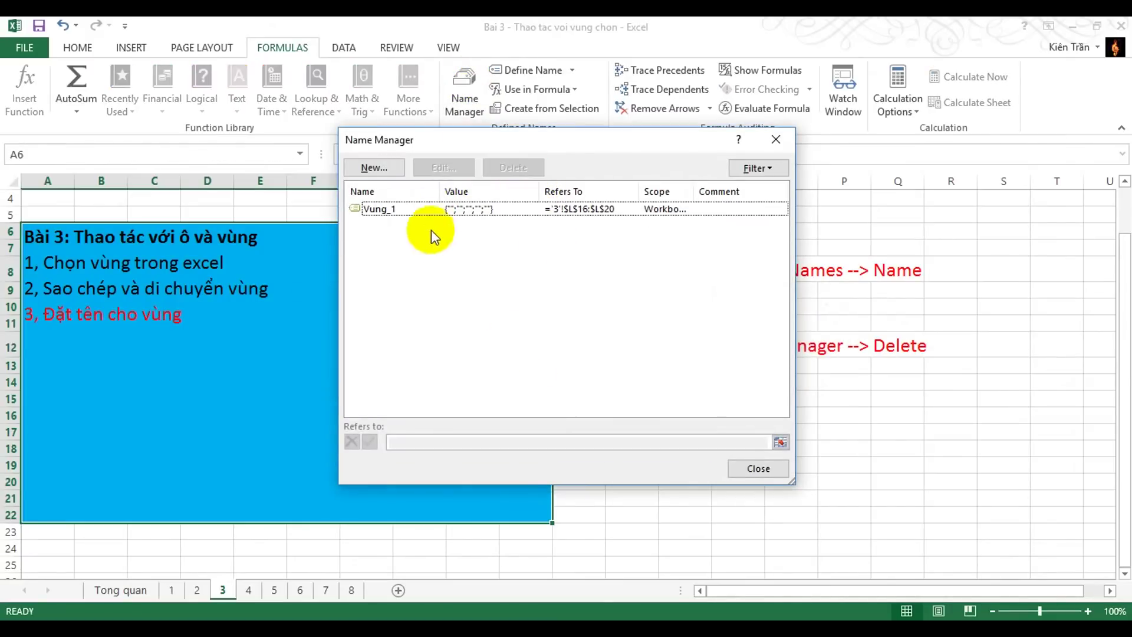
{"action": "left_click", "coordinate": [416, 210]}
{"action": "left_click", "coordinate": [508, 169]}
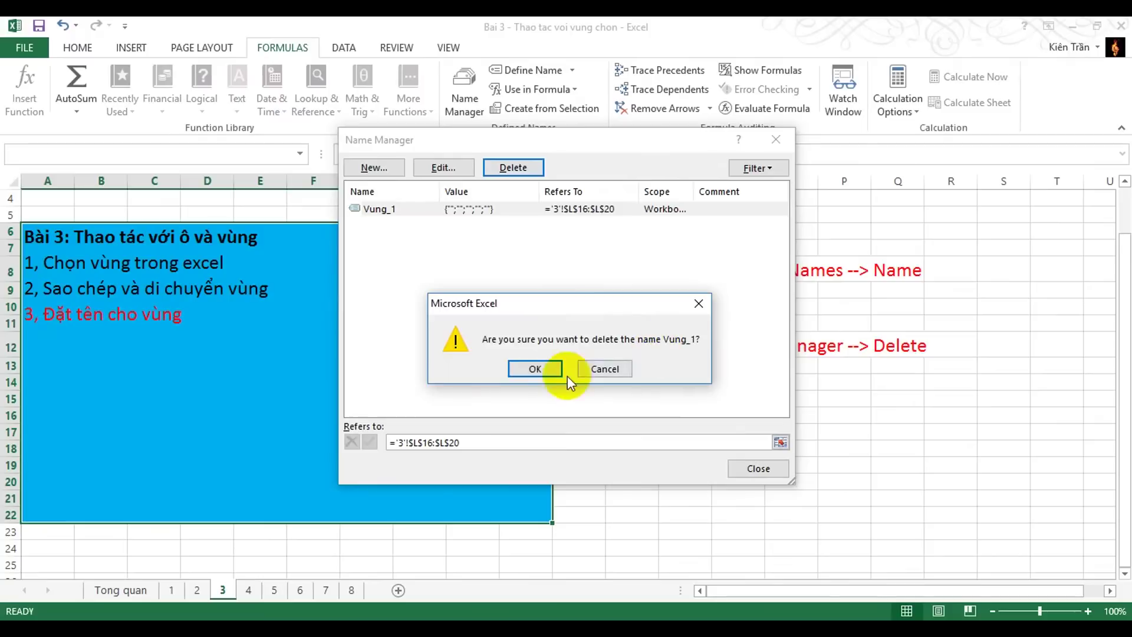
{"action": "left_click", "coordinate": [534, 369]}
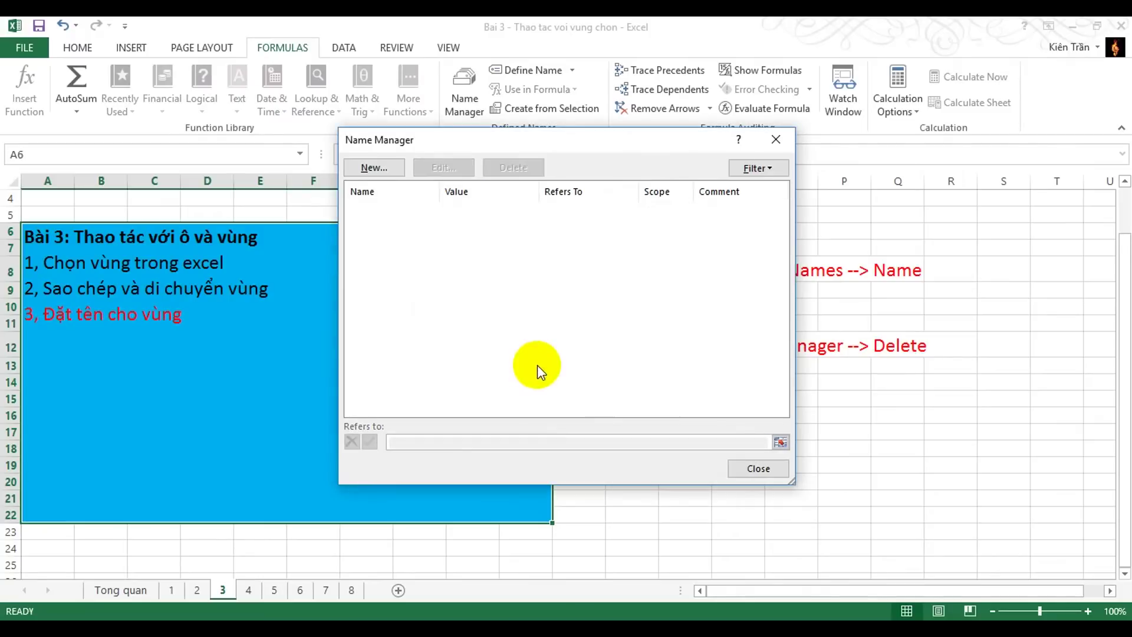
{"action": "left_click", "coordinate": [755, 470]}
{"action": "scroll", "coordinate": [698, 463], "scroll_direction": "up", "scroll_amount": 1}
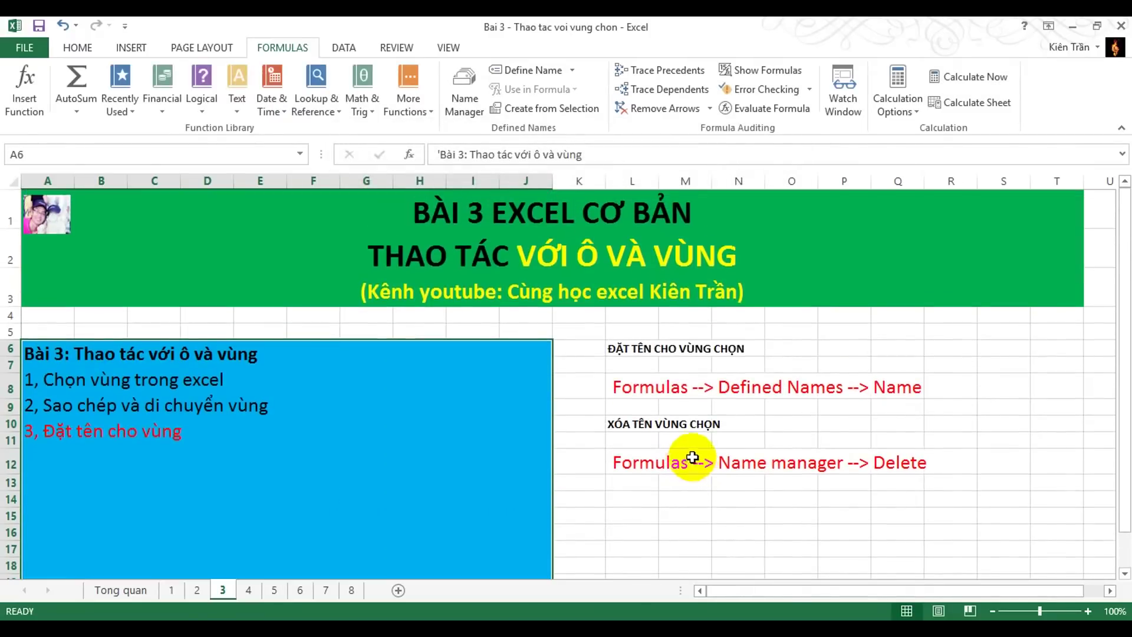
Open sheet 4 and scroll to the top of the comments lesson.
{"action": "left_click", "coordinate": [303, 402]}
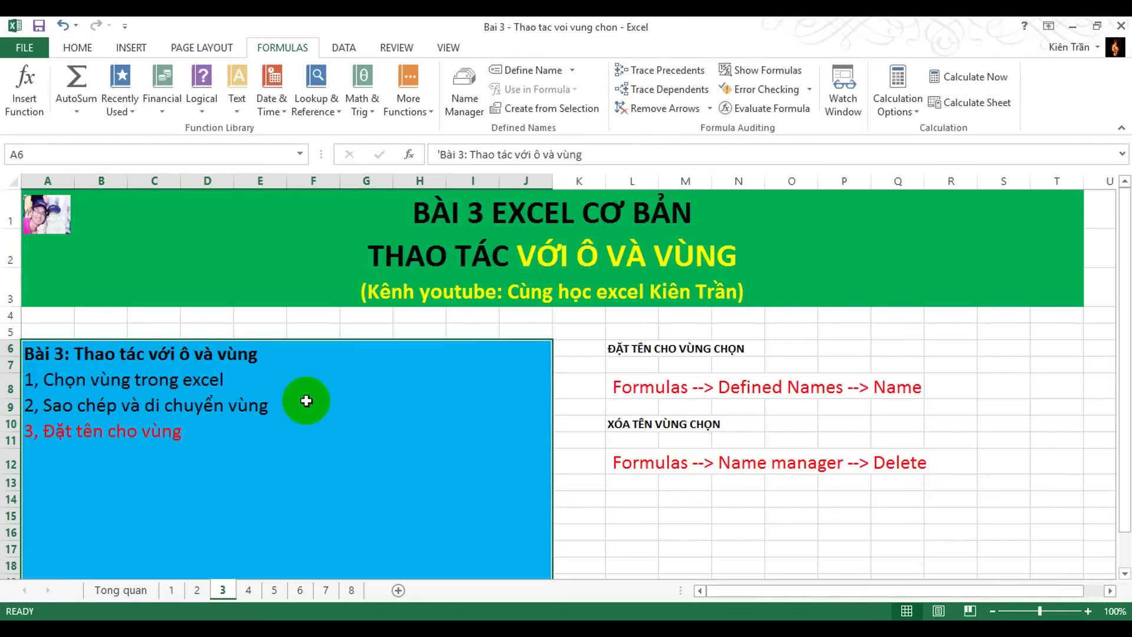
{"action": "scroll", "coordinate": [305, 399], "scroll_direction": "down", "scroll_amount": 1}
{"action": "scroll", "coordinate": [304, 400], "scroll_direction": "up", "scroll_amount": 1}
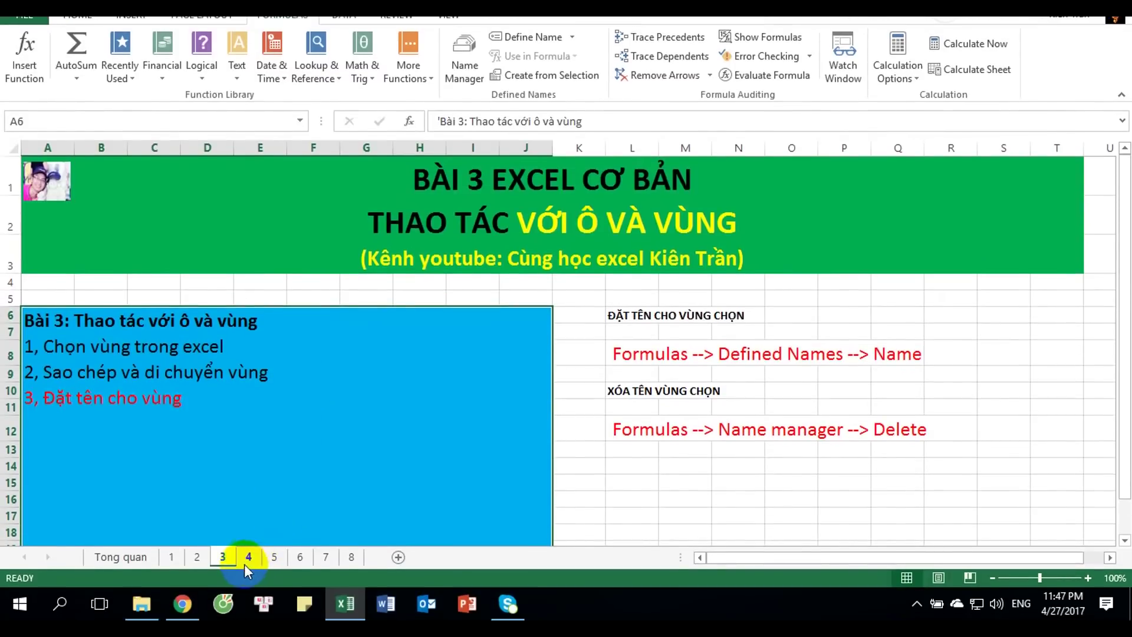
{"action": "left_click", "coordinate": [247, 589]}
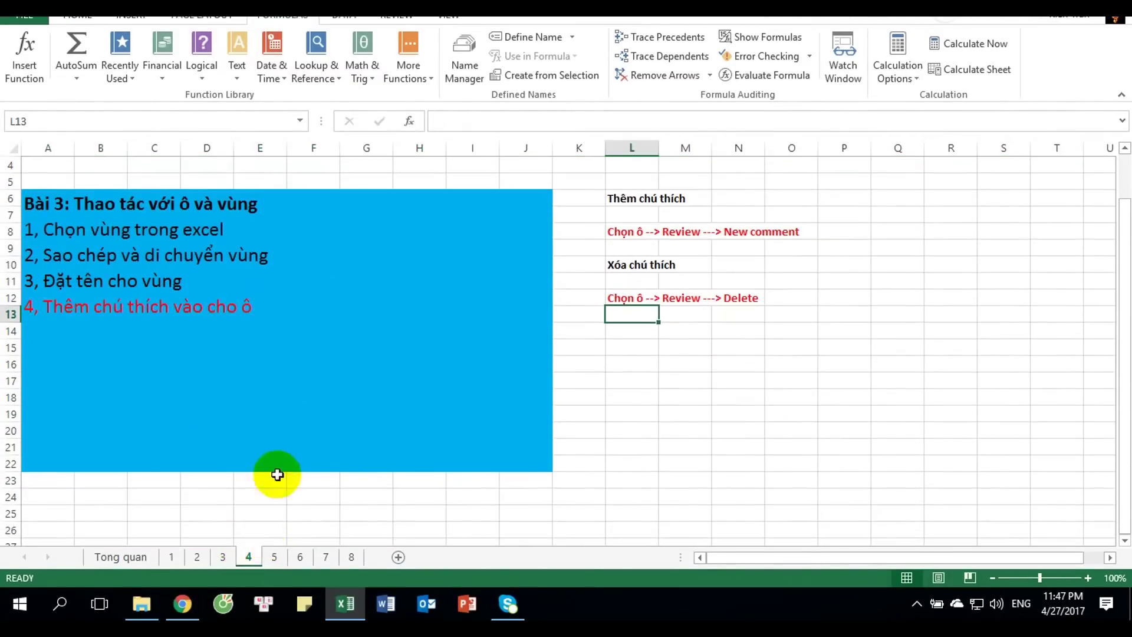
{"action": "scroll", "coordinate": [366, 400], "scroll_direction": "up", "scroll_amount": 1}
{"action": "scroll", "coordinate": [375, 398], "scroll_direction": "down", "scroll_amount": 1}
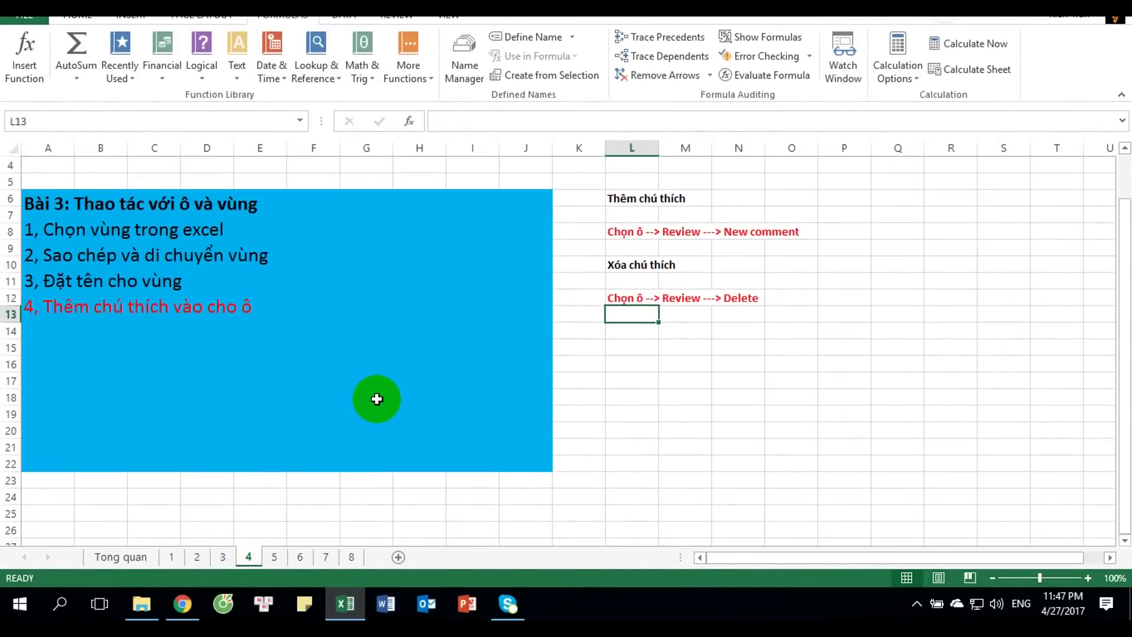
{"action": "scroll", "coordinate": [374, 387], "scroll_direction": "up", "scroll_amount": 1}
{"action": "scroll", "coordinate": [437, 364], "scroll_direction": "down", "scroll_amount": 1}
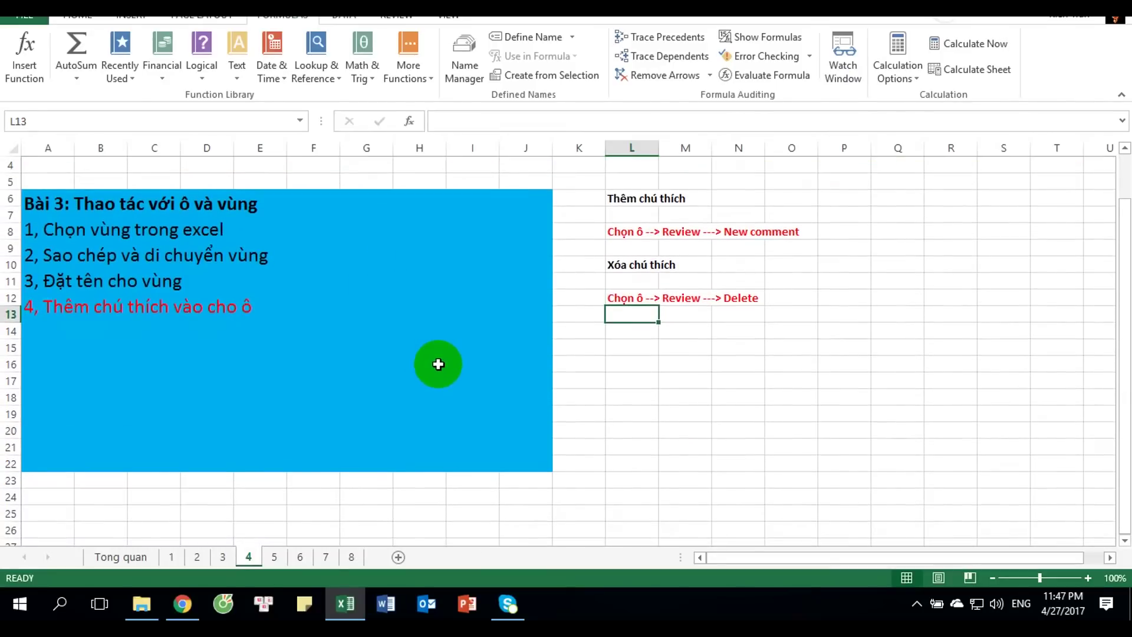
{"action": "scroll", "coordinate": [452, 353], "scroll_direction": "up", "scroll_amount": 1}
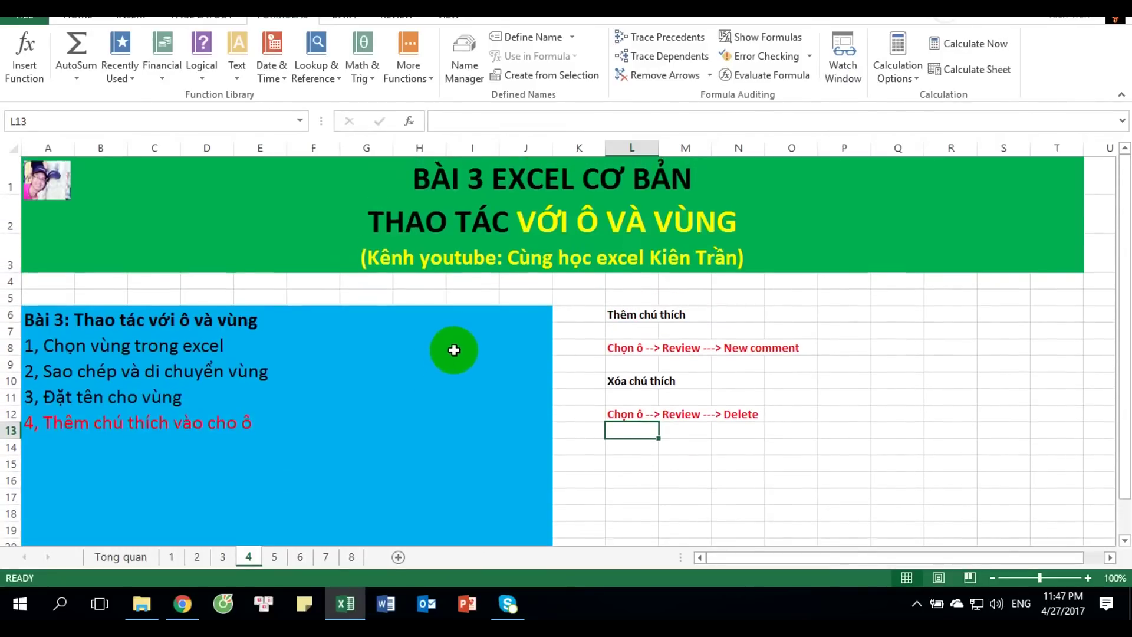
{"action": "mouse_move", "coordinate": [1126, 295]}
{"action": "left_mouse_down"}
{"action": "mouse_move", "coordinate": [1123, 307]}
{"action": "mouse_move", "coordinate": [1125, 293]}
{"action": "left_mouse_up"}
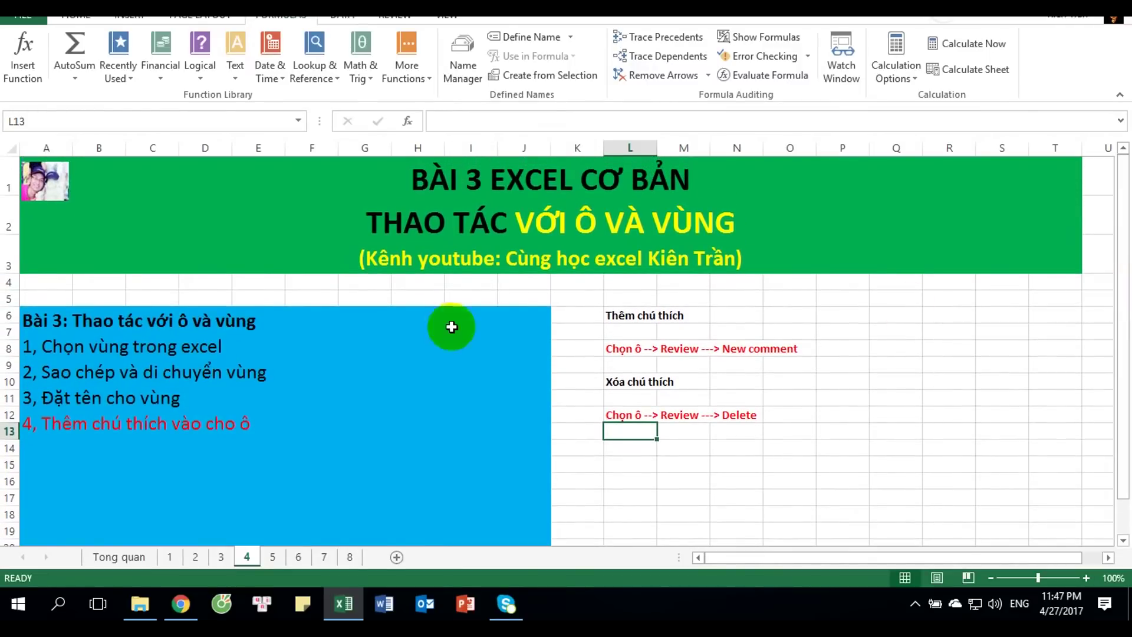
Select the blue lesson block at A6.
{"action": "left_click", "coordinate": [433, 350]}
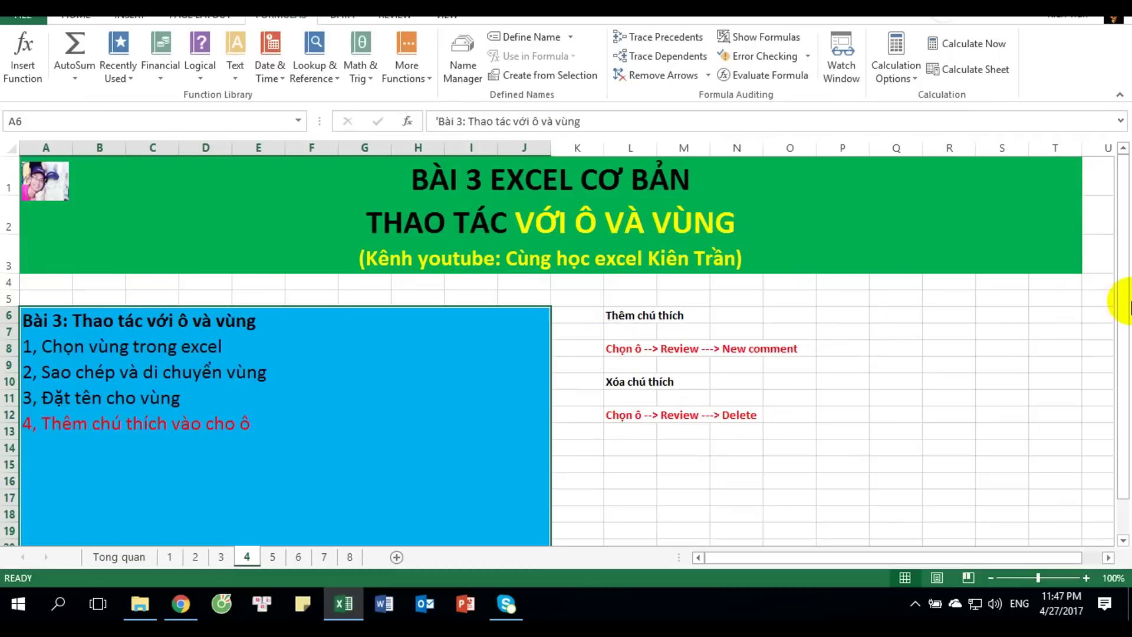
{"action": "left_click_drag", "start_coordinate": [1124, 310], "coordinate": [1111, 321]}
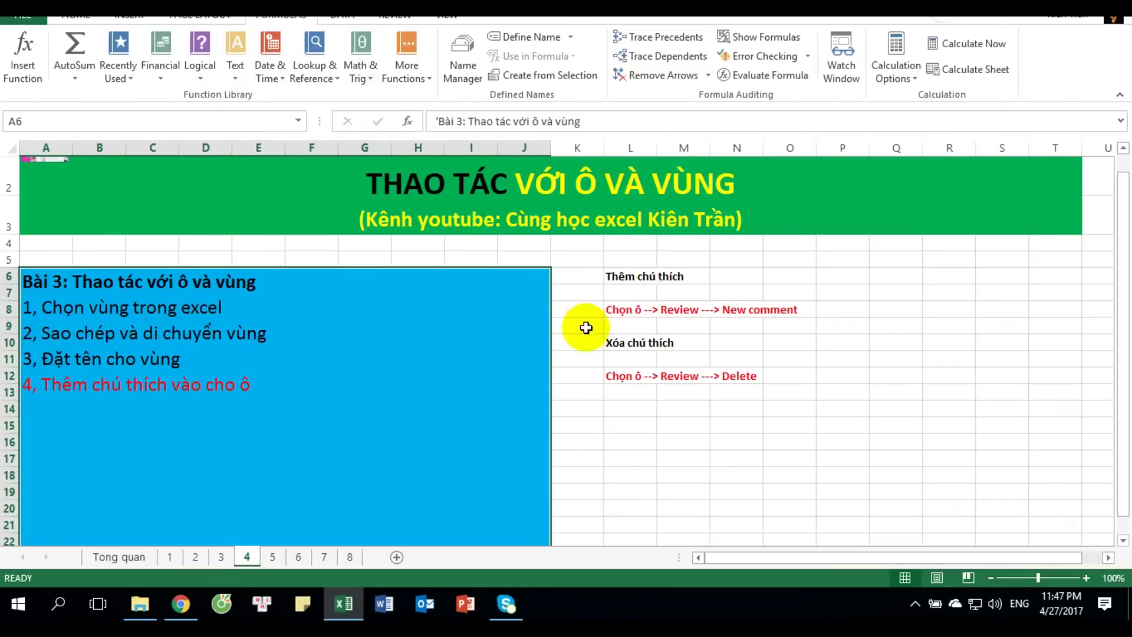
{"action": "left_click", "coordinate": [583, 287]}
{"action": "left_click", "coordinate": [471, 304]}
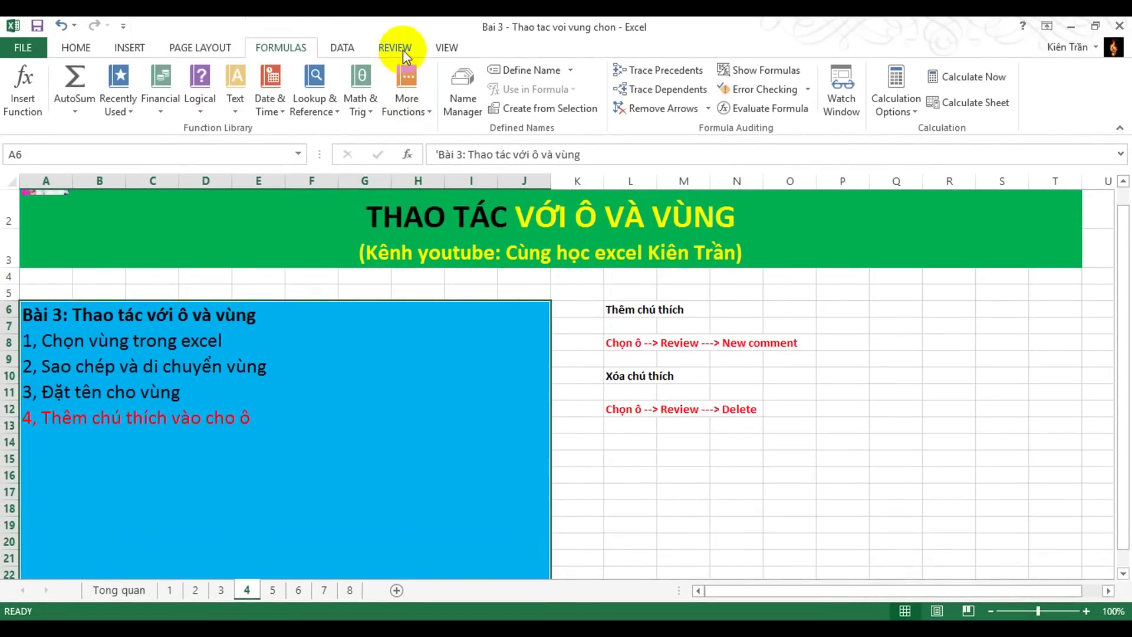
Add a comment to A6 saying the blue looks great but yellow would stand out more.
{"action": "left_click", "coordinate": [403, 16]}
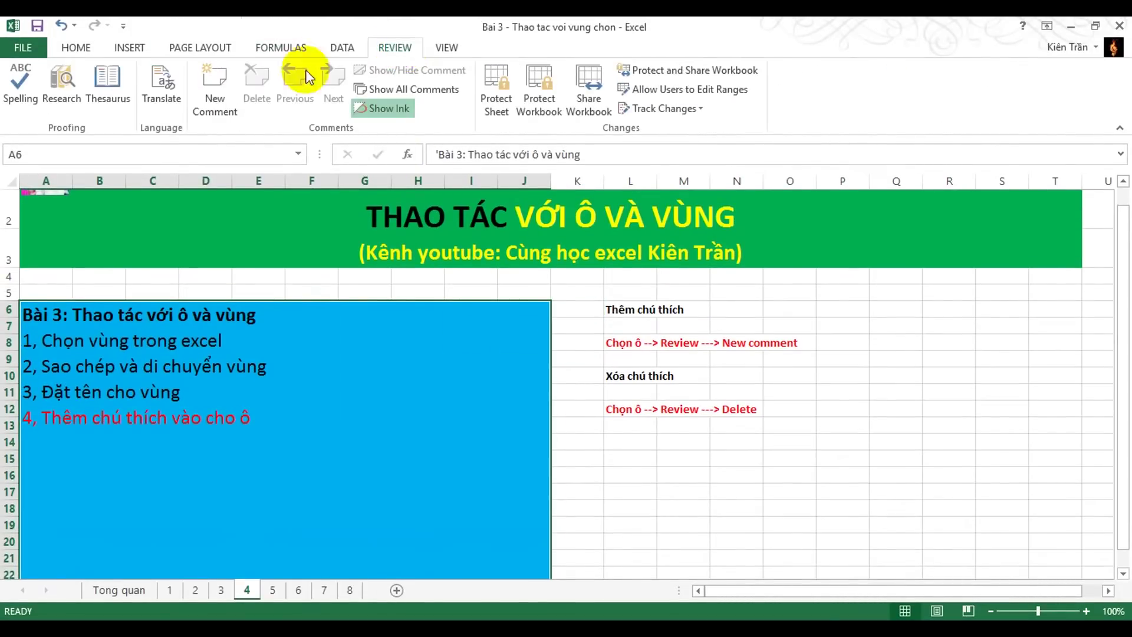
{"action": "left_click", "coordinate": [216, 83]}
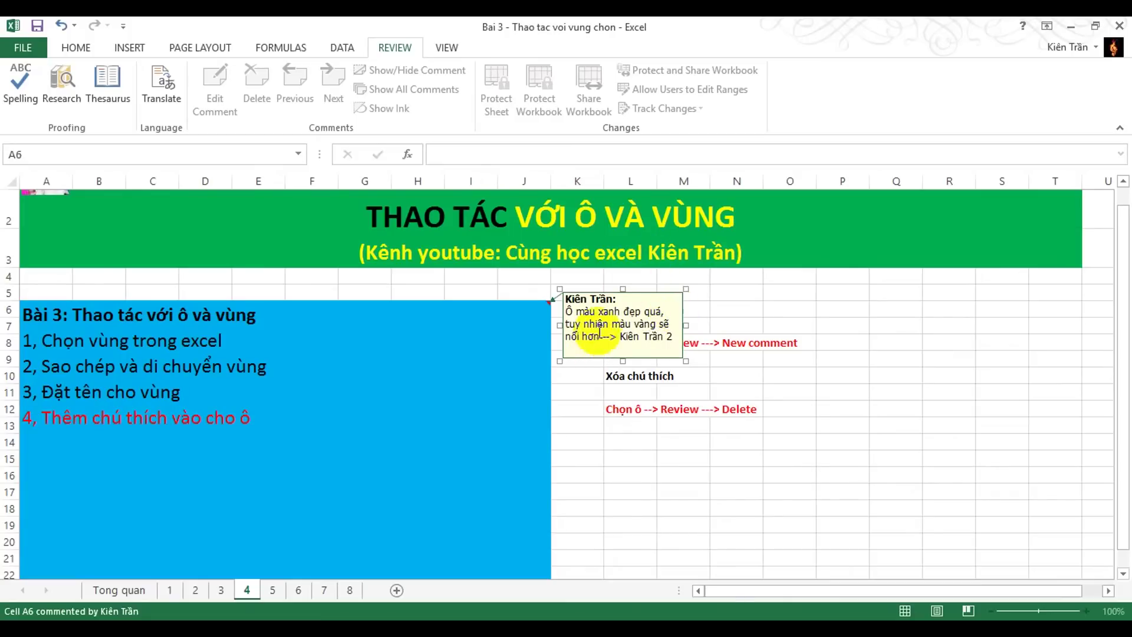
{"action": "left_click", "coordinate": [744, 307]}
Reselect A6 to display its comment and return to the Review commands.
{"action": "left_click", "coordinate": [496, 370]}
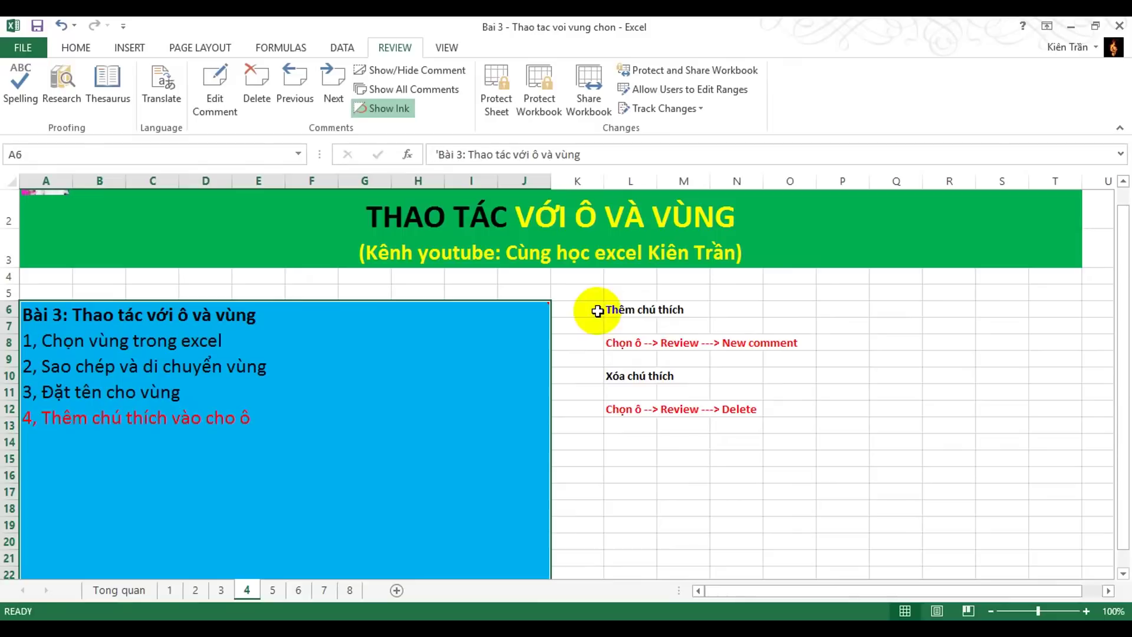
{"action": "mouse_move", "coordinate": [543, 308]}
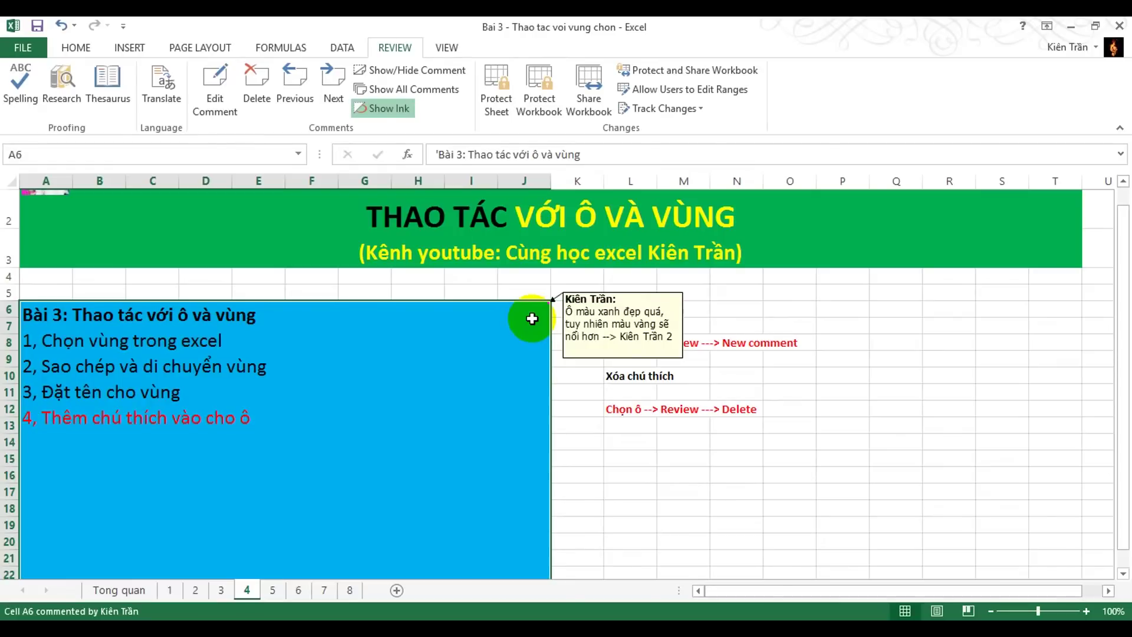
{"action": "left_click", "coordinate": [784, 392]}
{"action": "left_click", "coordinate": [637, 377]}
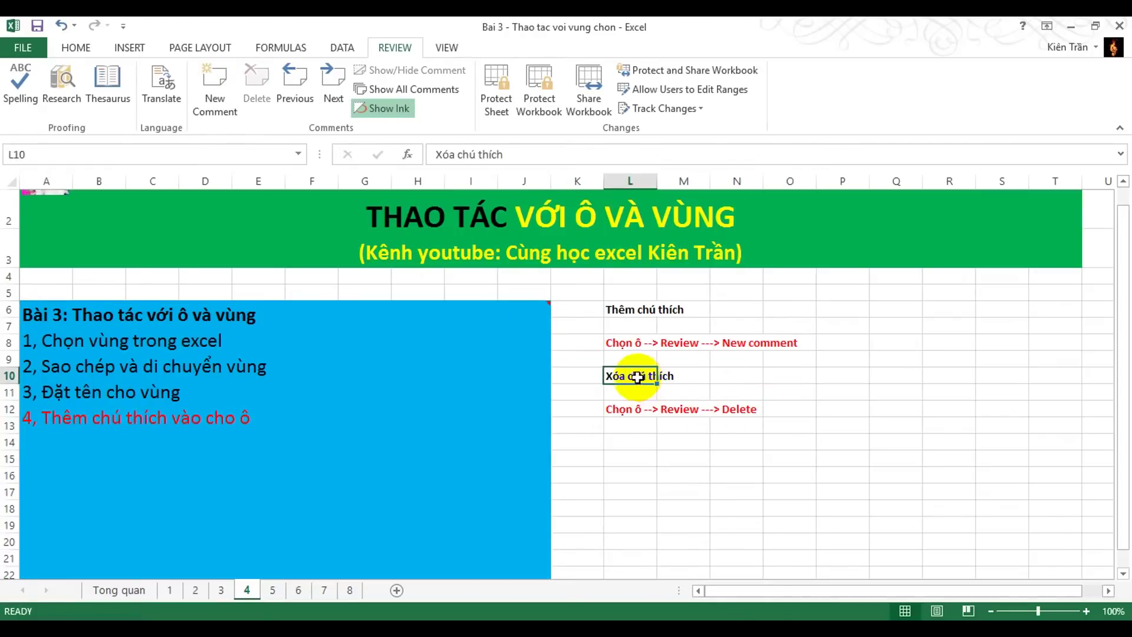
{"action": "left_click", "coordinate": [510, 357]}
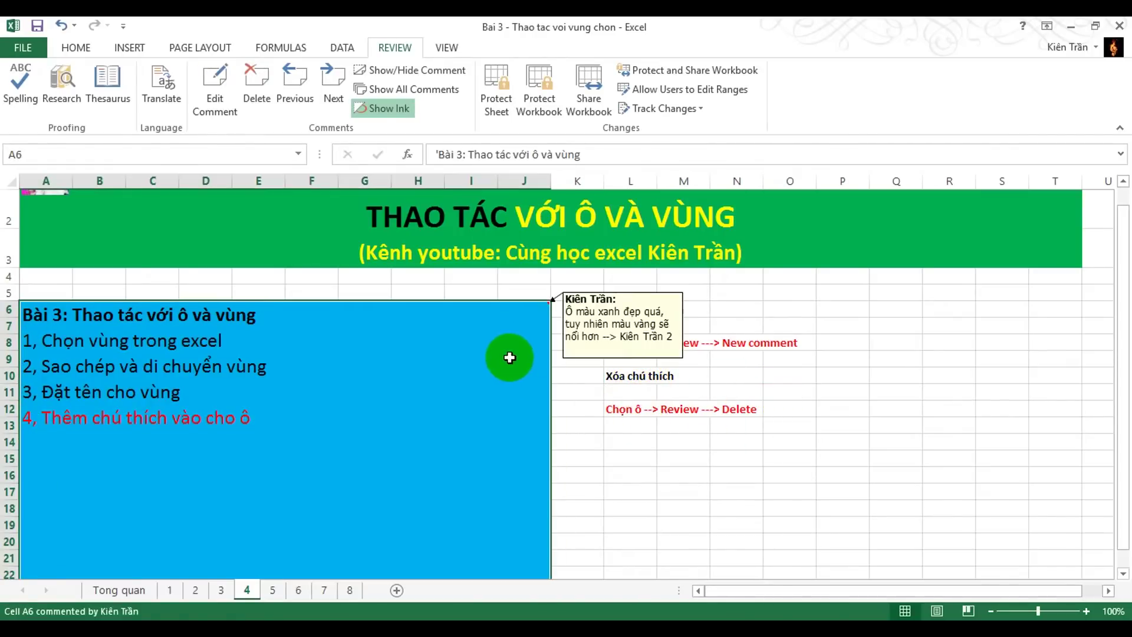
{"action": "left_click", "coordinate": [78, 48]}
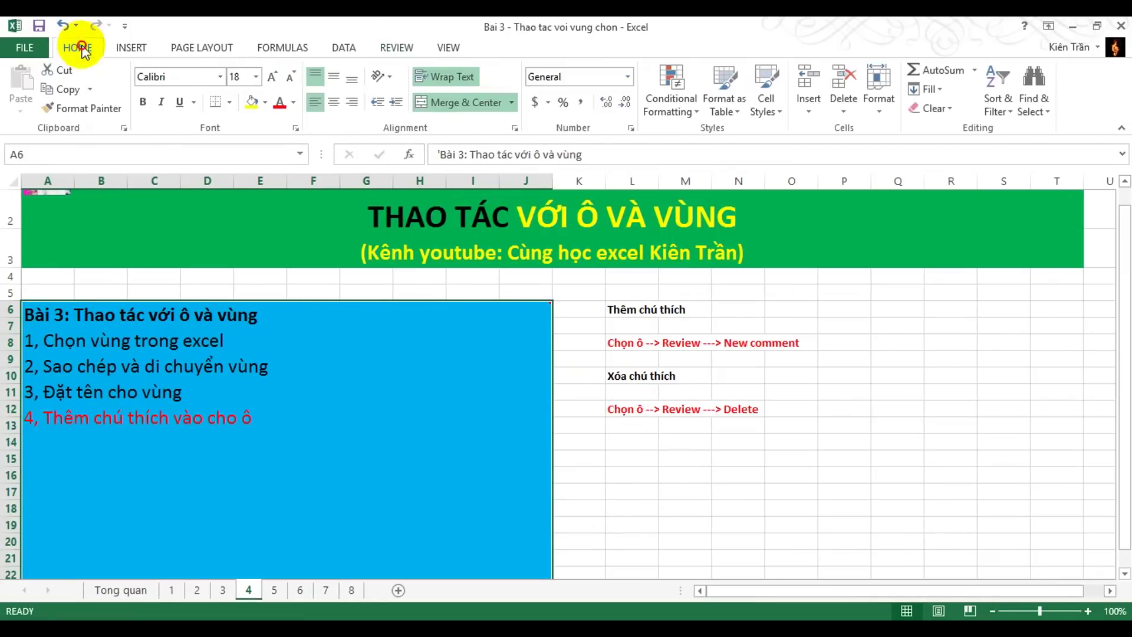
{"action": "left_click", "coordinate": [392, 47]}
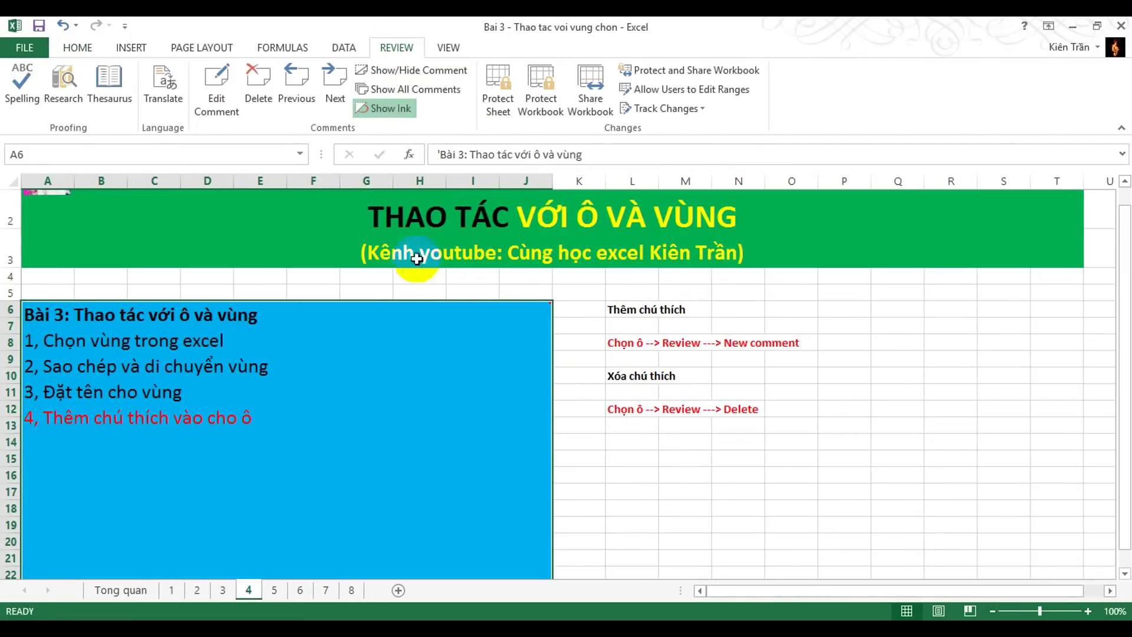
Delete the comment from cell A6.
{"action": "left_click", "coordinate": [258, 80]}
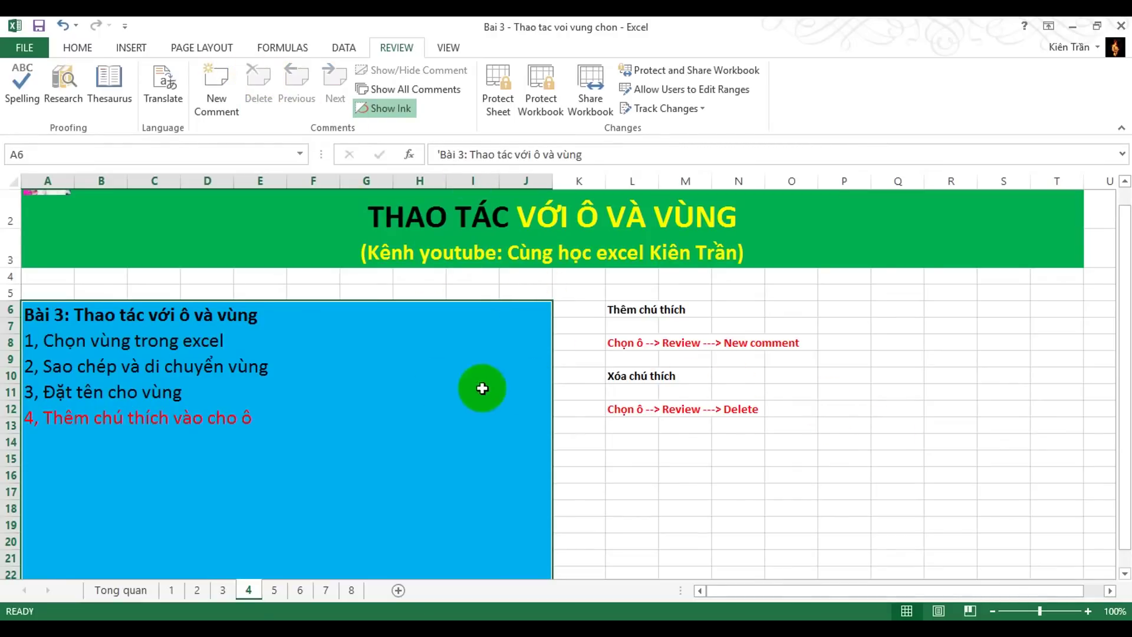
{"action": "left_click", "coordinate": [602, 305]}
{"action": "left_click", "coordinate": [511, 359]}
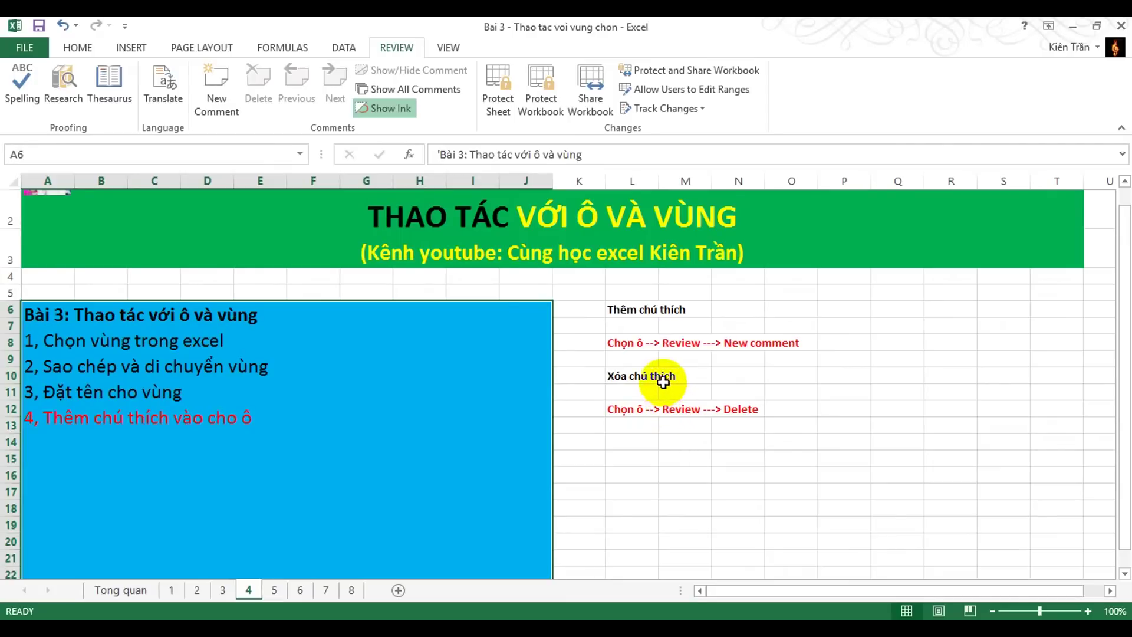
{"action": "left_click", "coordinate": [508, 382]}
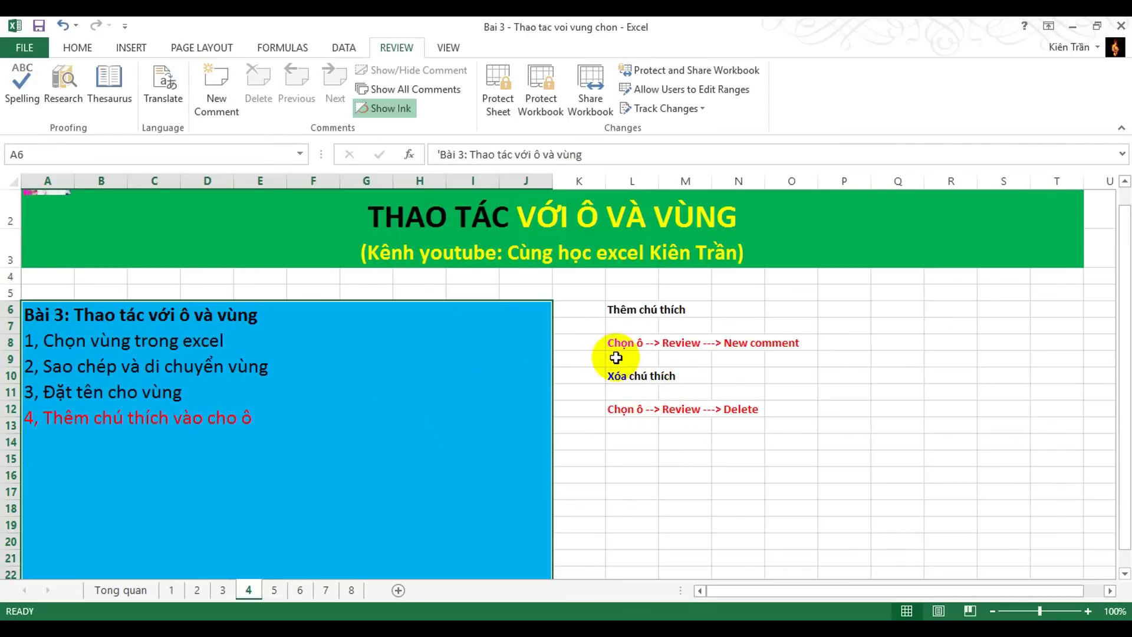
{"action": "left_click", "coordinate": [513, 375]}
{"action": "left_click", "coordinate": [425, 411]}
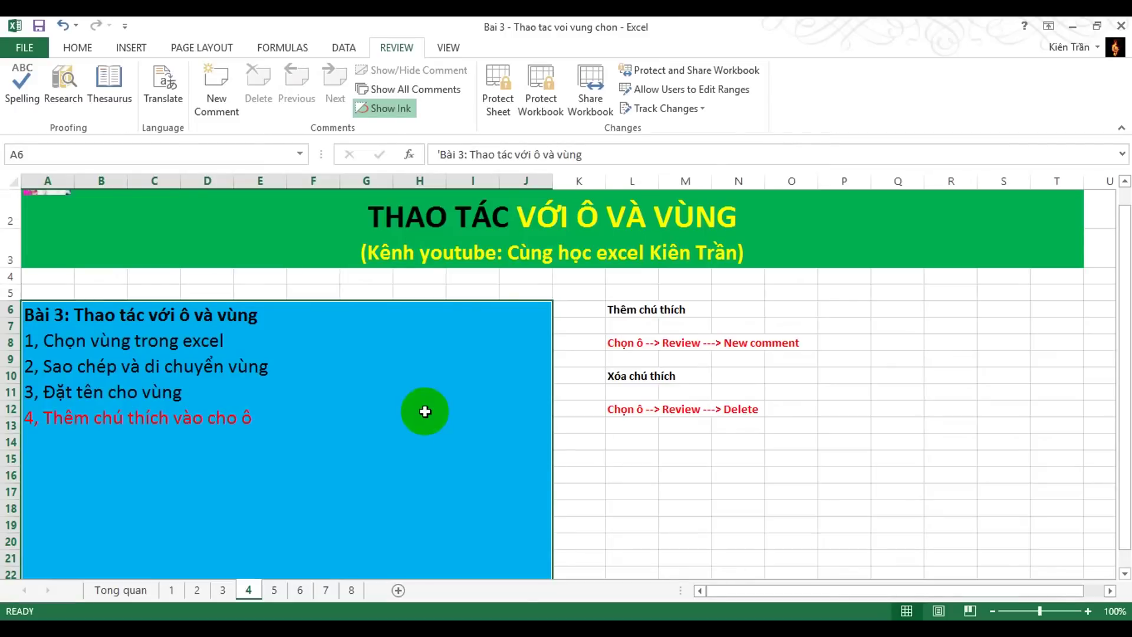
Switch to sheet 5, the lesson on inserting and deleting cells.
{"action": "scroll", "coordinate": [425, 412], "scroll_direction": "down", "scroll_amount": 5}
{"action": "scroll", "coordinate": [423, 411], "scroll_direction": "up", "scroll_amount": 5}
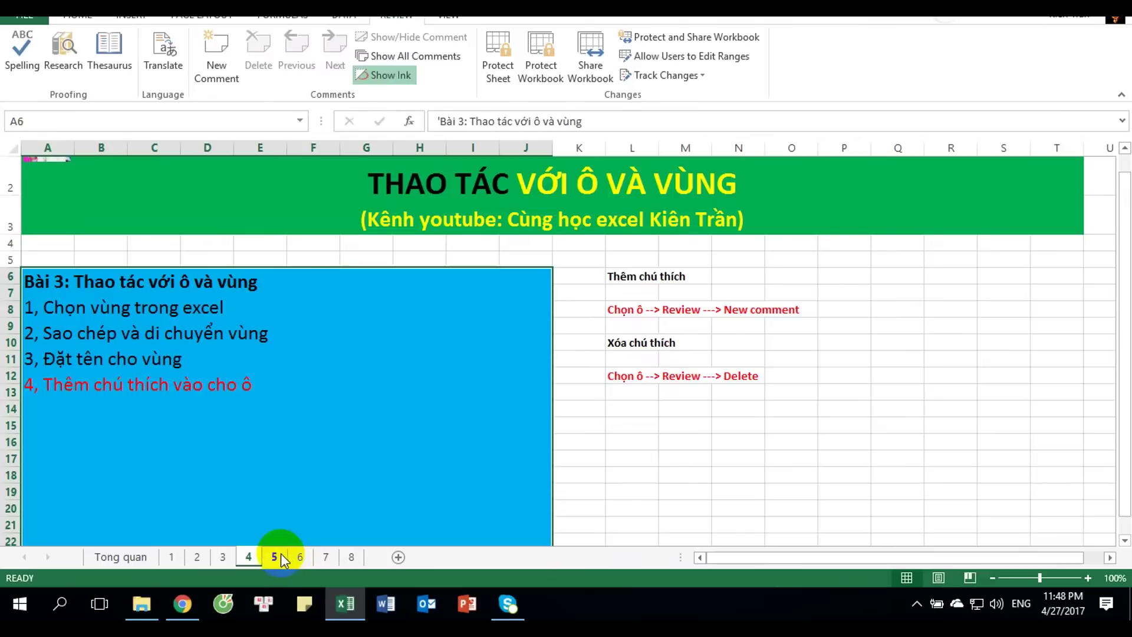
{"action": "left_click", "coordinate": [276, 572]}
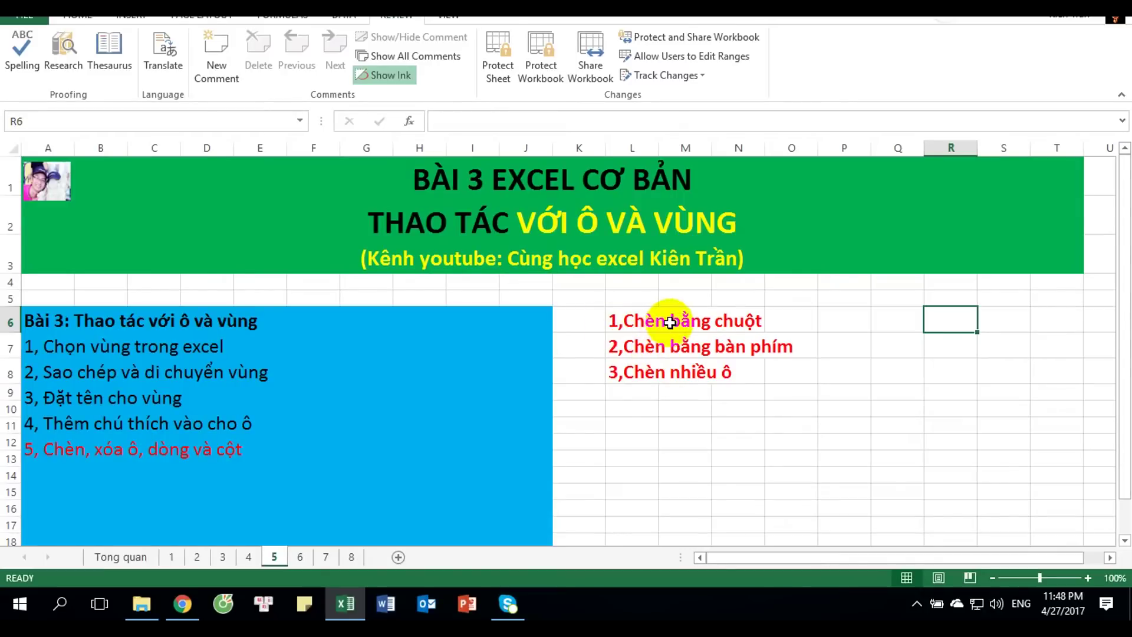
Insert two blank columns at column O.
{"action": "left_click", "coordinate": [635, 373]}
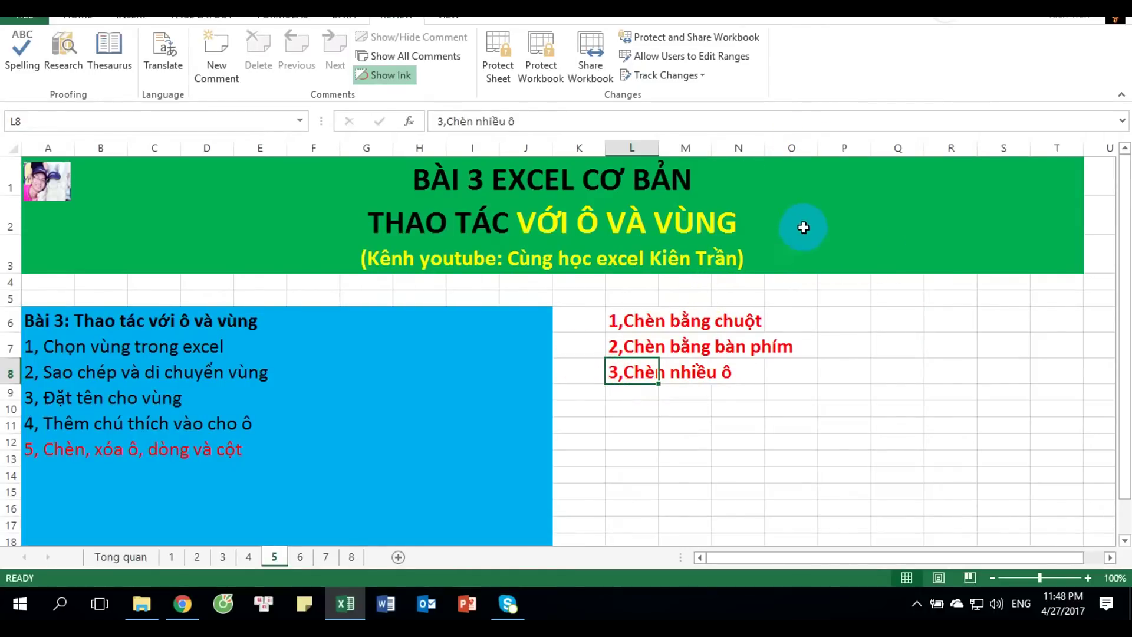
{"action": "left_click", "coordinate": [786, 146]}
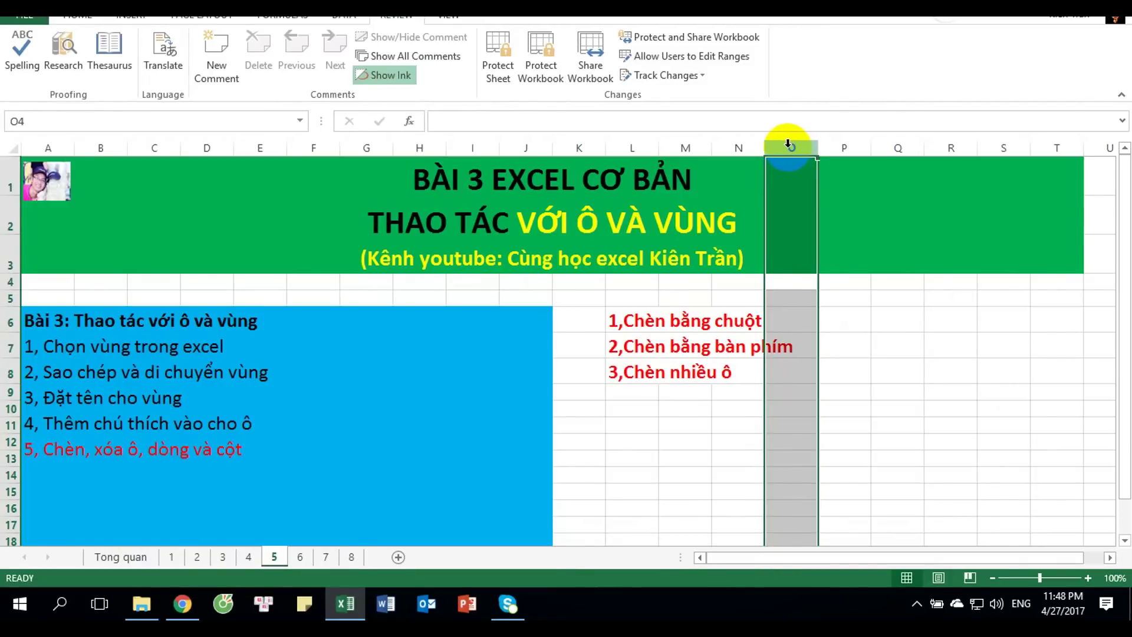
{"action": "right_click", "coordinate": [786, 147]}
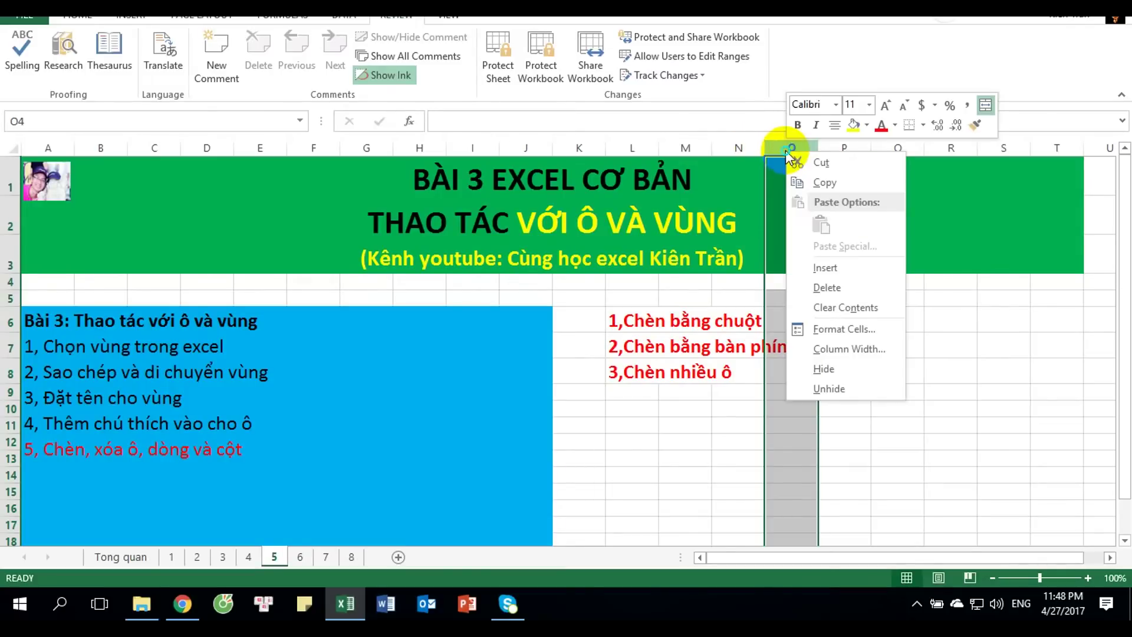
{"action": "left_click", "coordinate": [826, 266]}
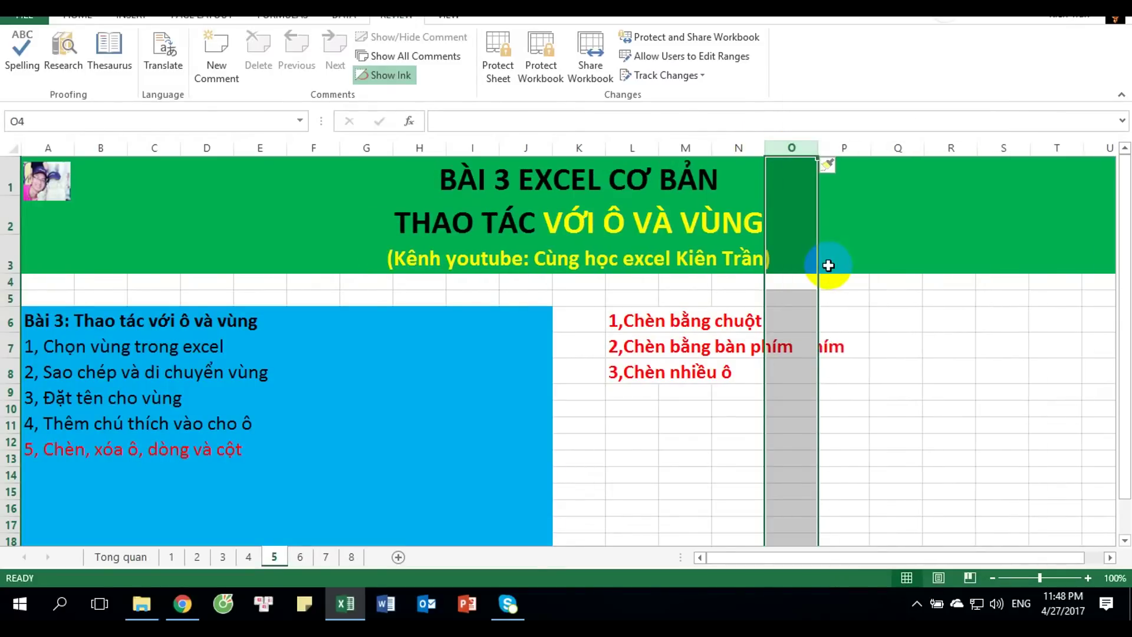
{"action": "right_click", "coordinate": [787, 141]}
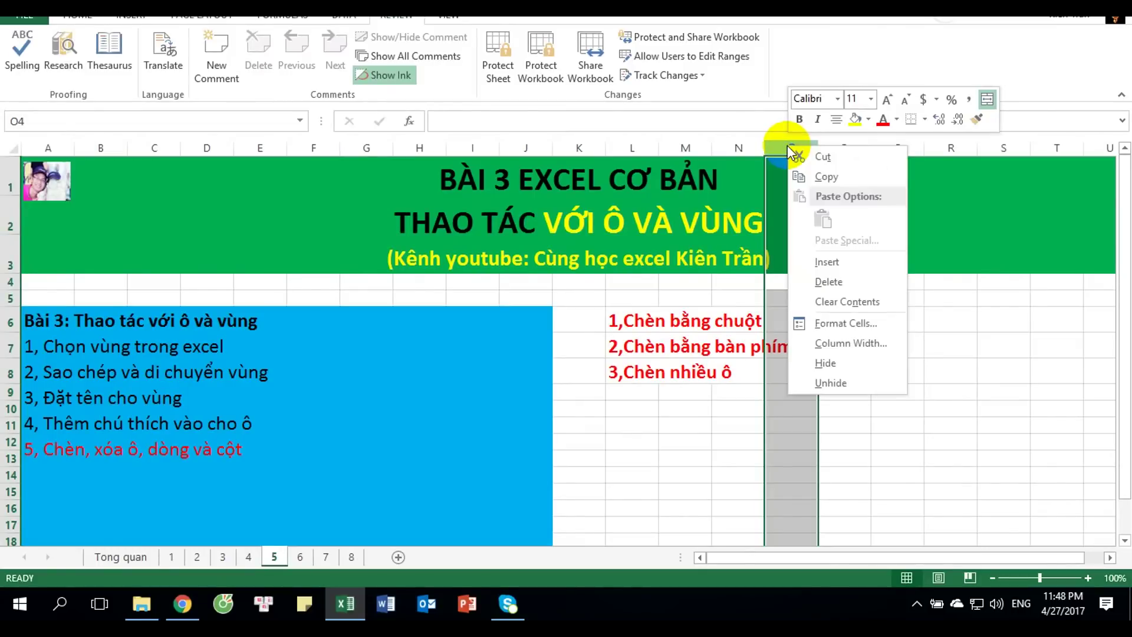
{"action": "left_click", "coordinate": [828, 261]}
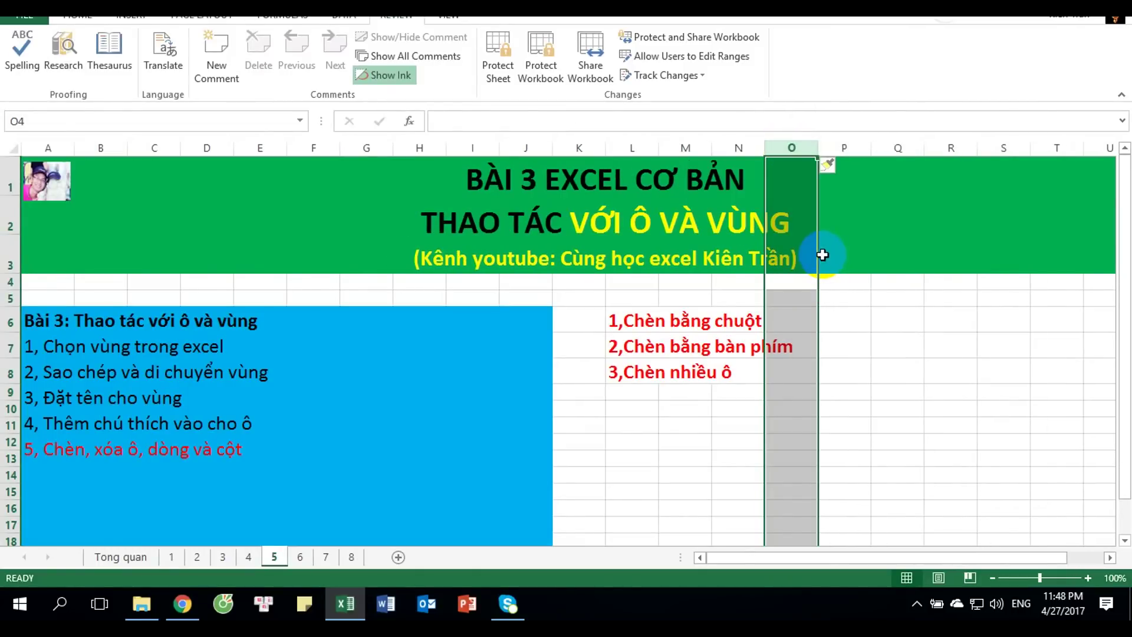
Insert a blank row at row 16.
{"action": "scroll", "coordinate": [27, 324], "scroll_direction": "down", "scroll_amount": 2}
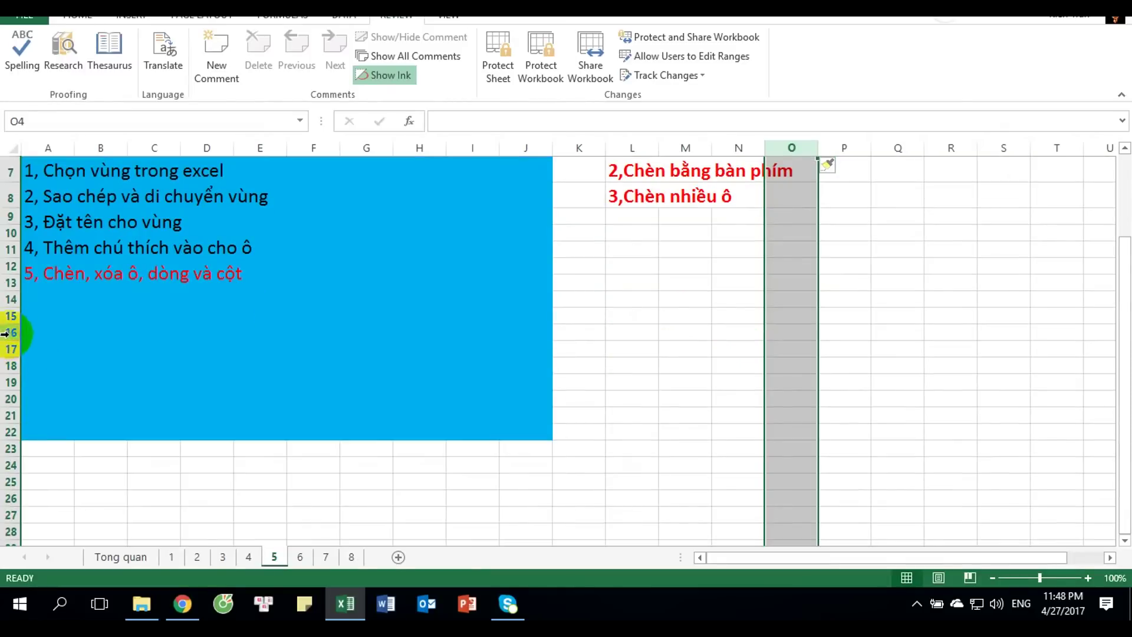
{"action": "right_click", "coordinate": [10, 333]}
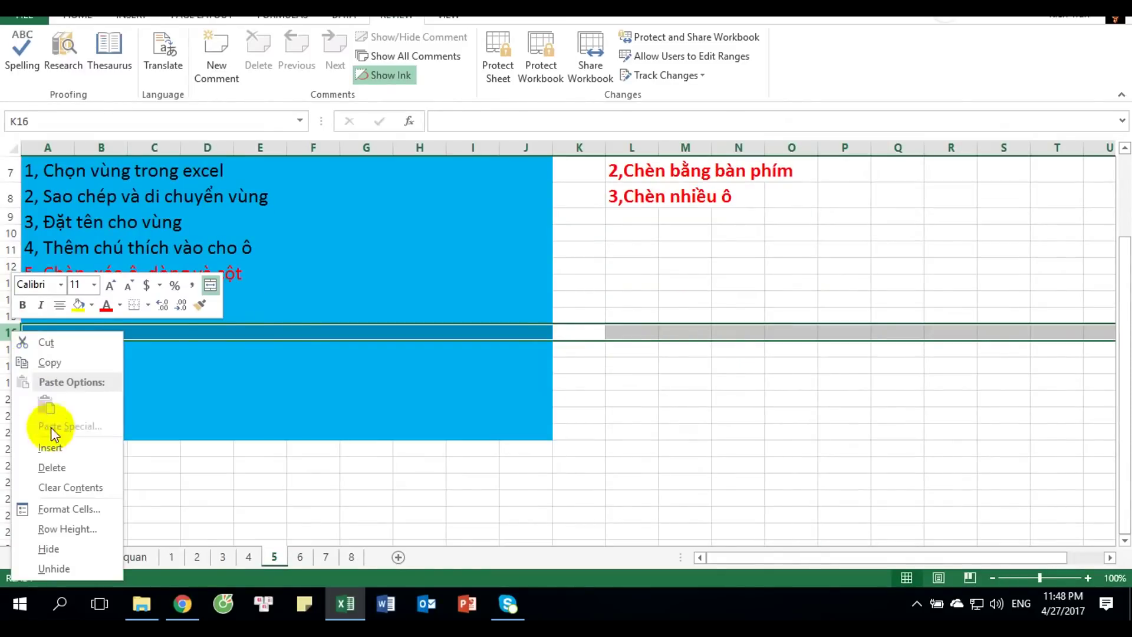
{"action": "left_click", "coordinate": [51, 448]}
{"action": "left_click", "coordinate": [595, 372]}
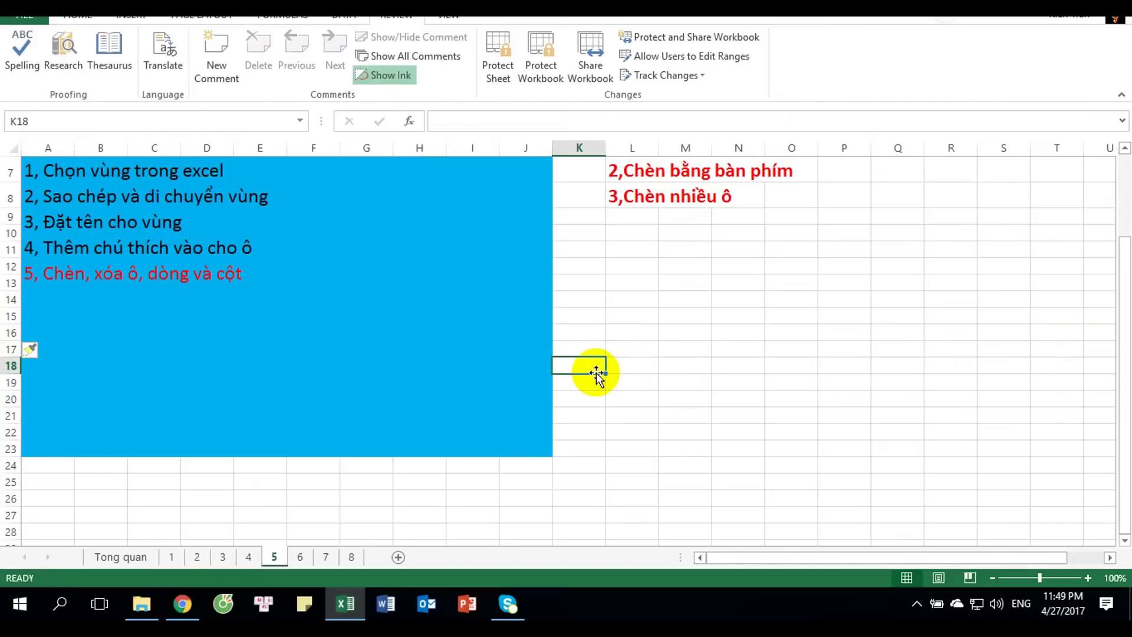
{"action": "scroll", "coordinate": [595, 371], "scroll_direction": "up", "scroll_amount": 2}
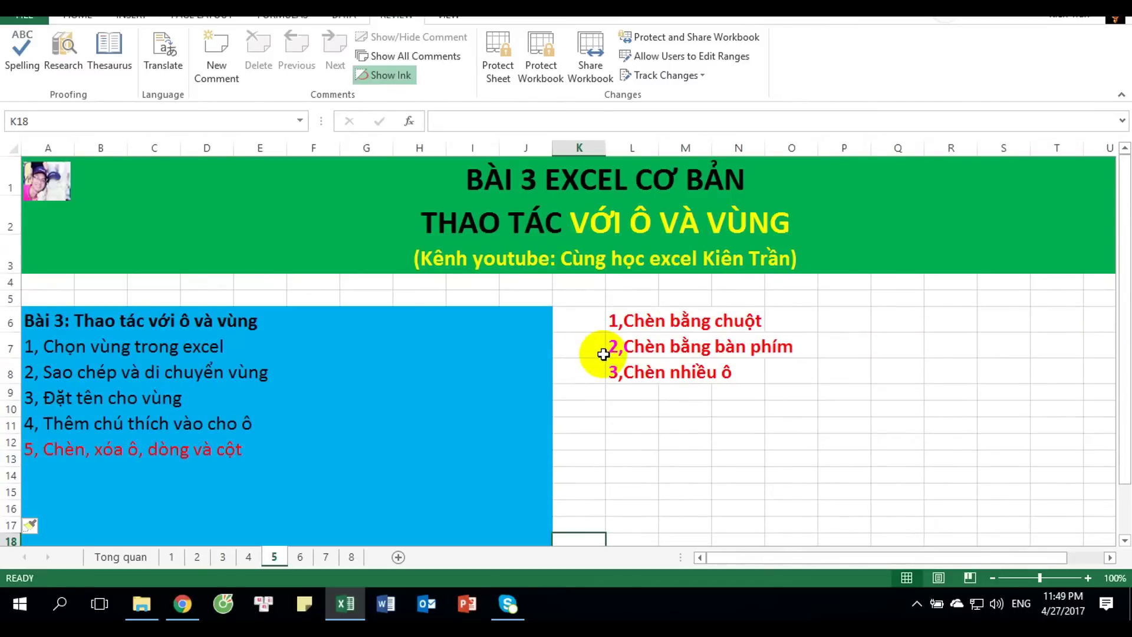
Insert a blank column at O with Ctrl+Shift++, undoing the extra second insertion.
{"action": "left_click", "coordinate": [802, 141]}
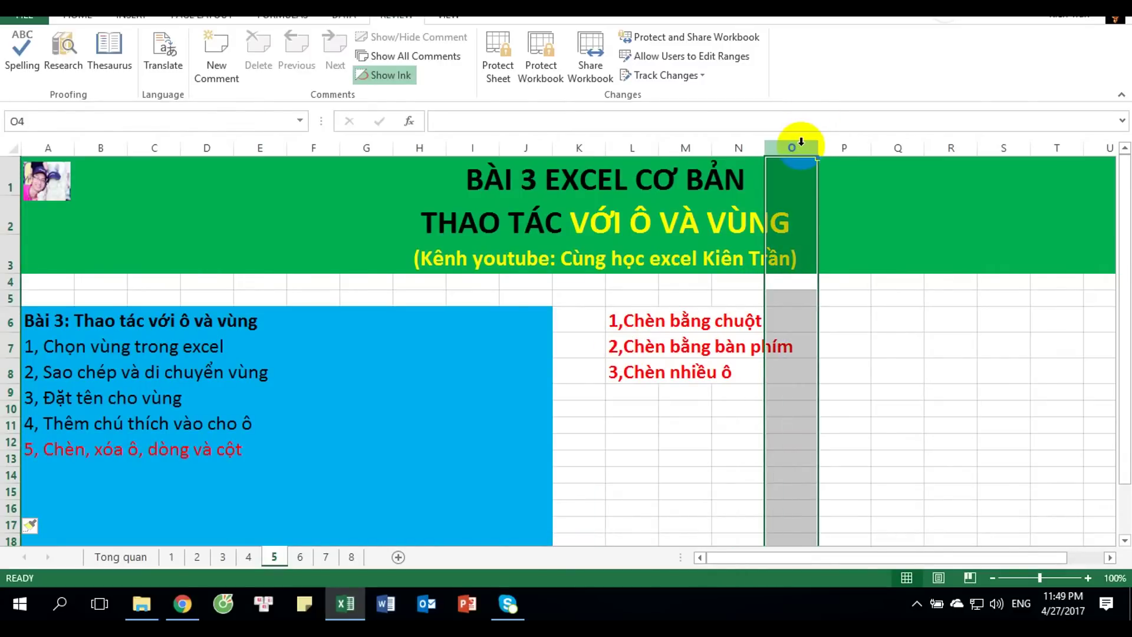
{"action": "key", "text": "ctrl+plus"}
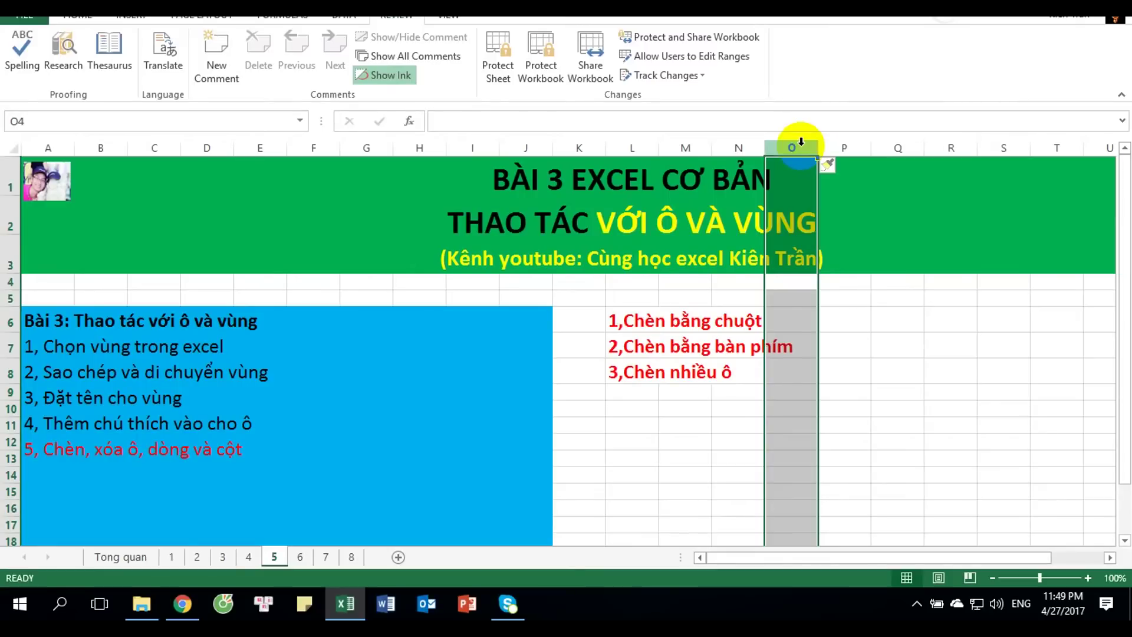
{"action": "key", "text": "ctrl+plus"}
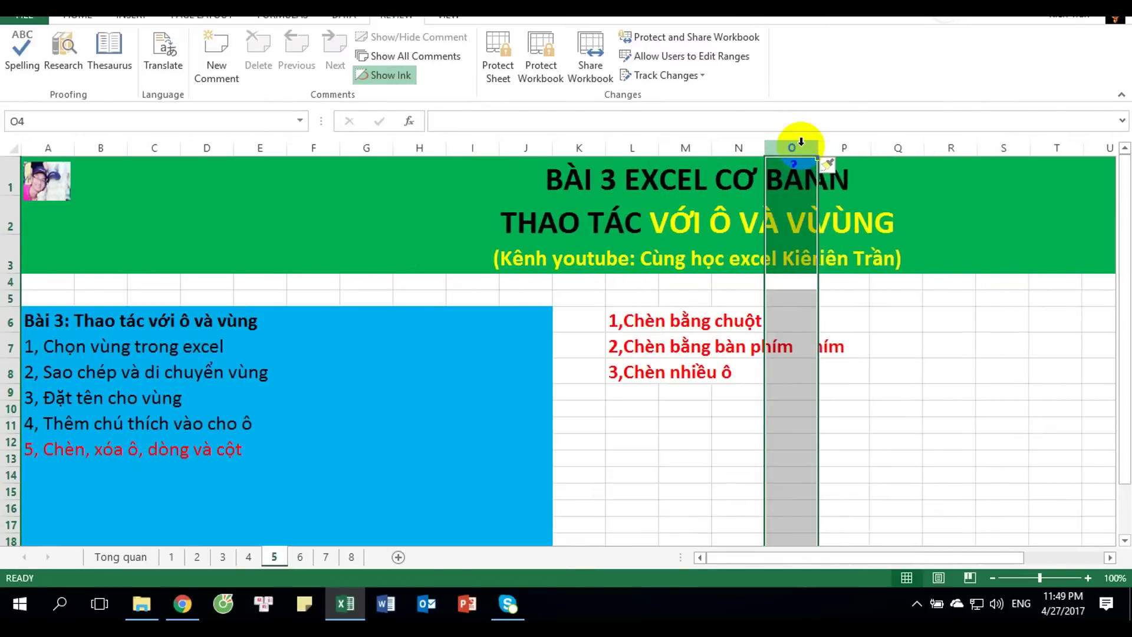
{"action": "key", "text": "ctrl+z"}
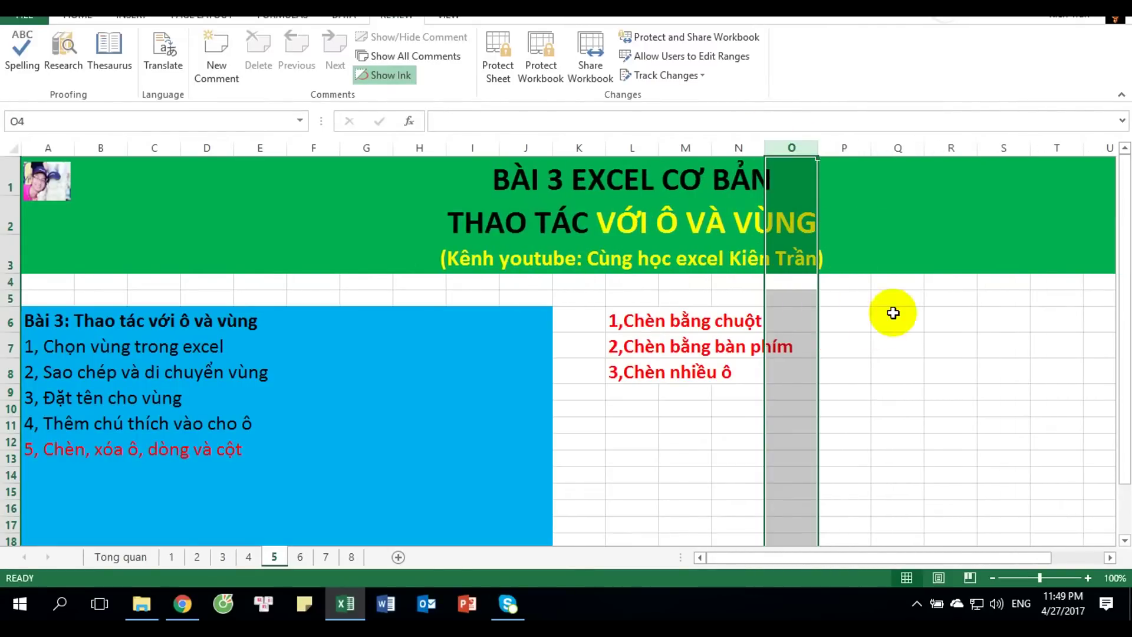
{"action": "left_click", "coordinate": [872, 346]}
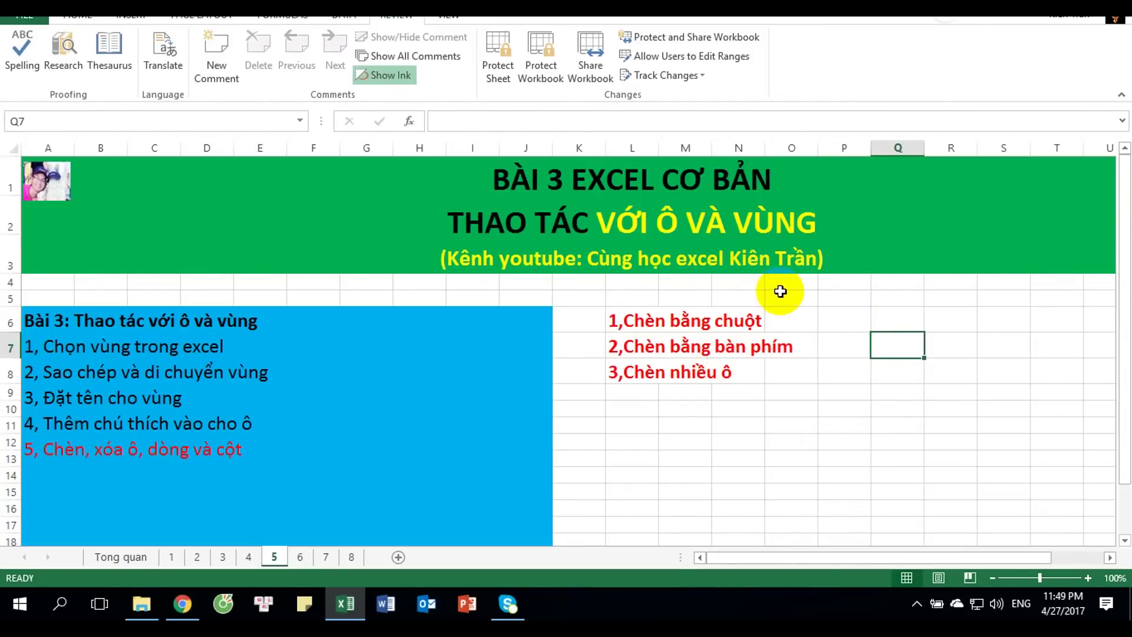
Enter 'Shift+Ctrl + "+" hoặc "-"' in L11 and make row 11 taller.
{"action": "left_click", "coordinate": [642, 435]}
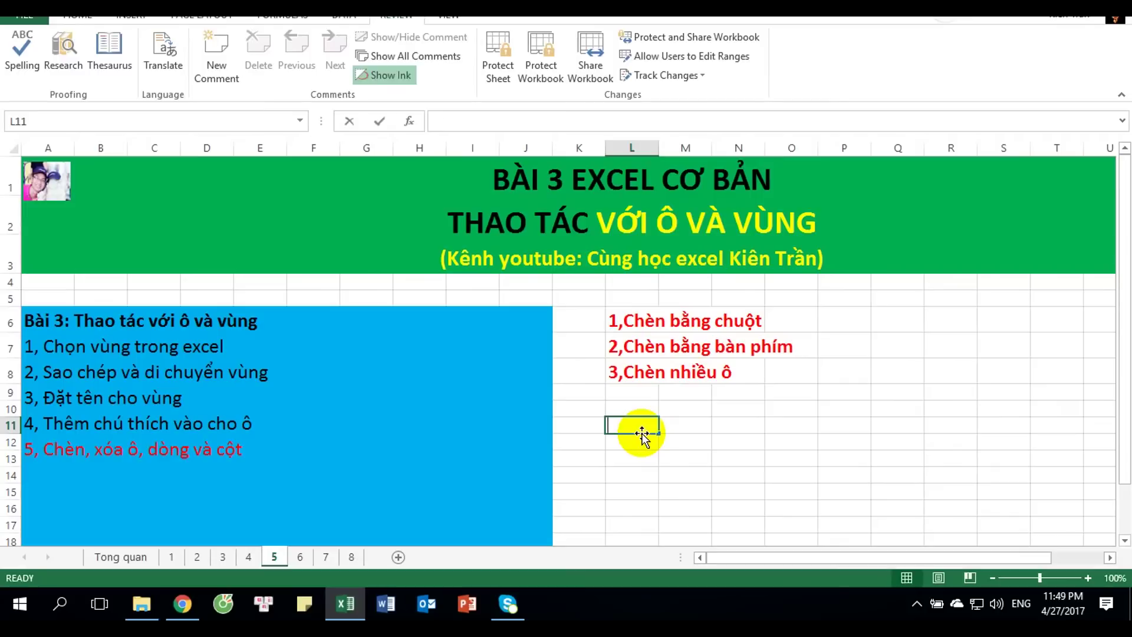
{"action": "type", "text": "Shift+Ctrl + \"+\"  hoặc"}
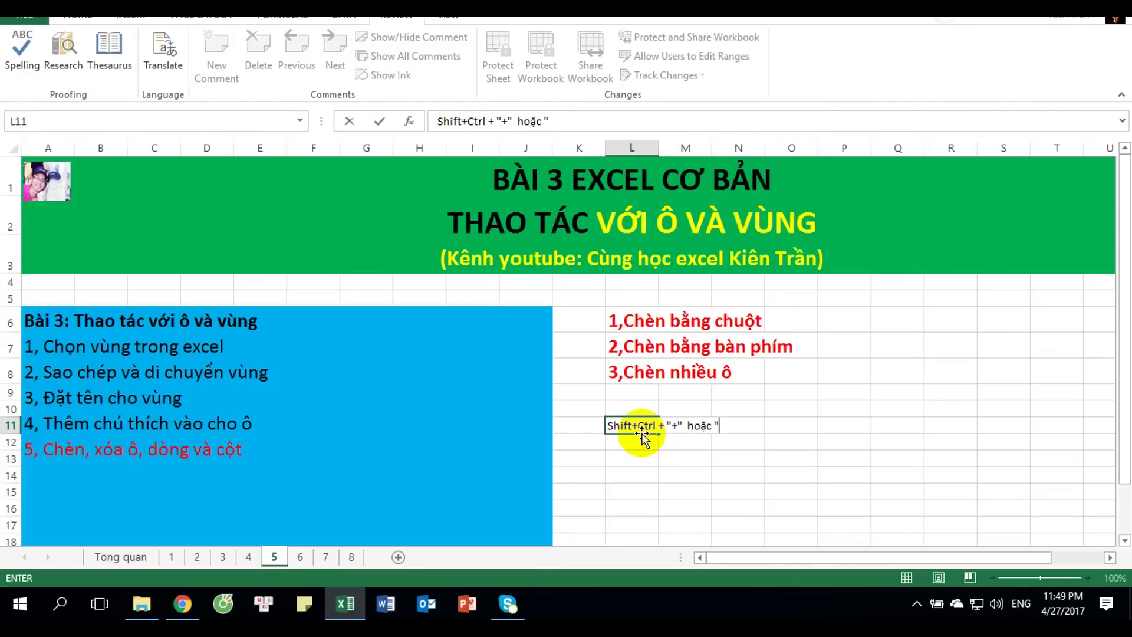
{"action": "type", "text": "\""}
{"action": "key", "text": "Return"}
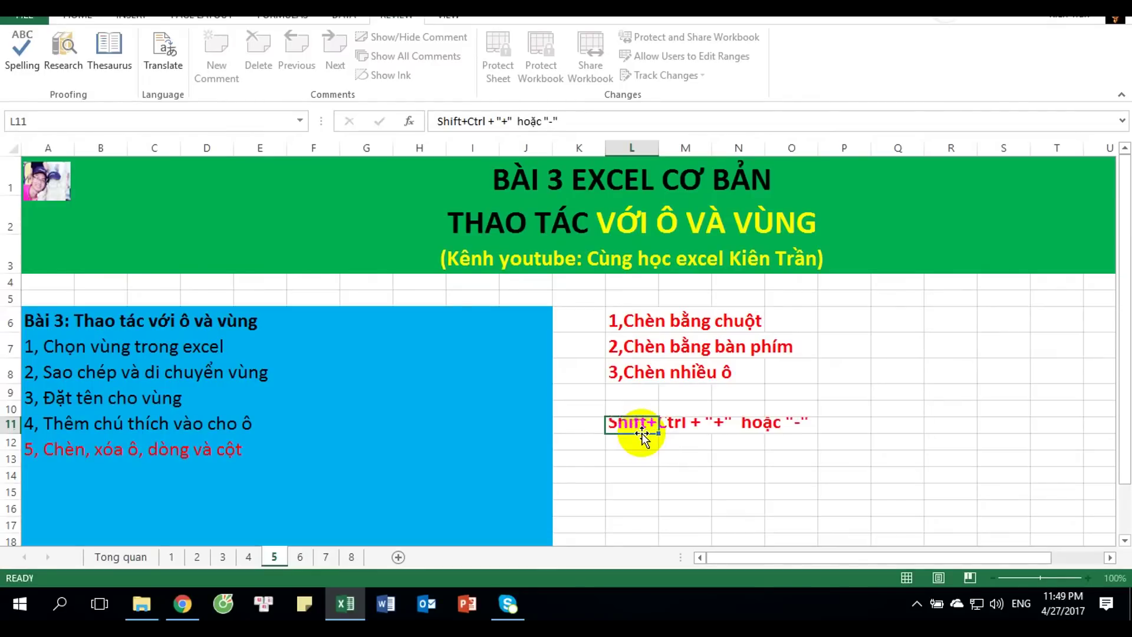
{"action": "left_click", "coordinate": [626, 422]}
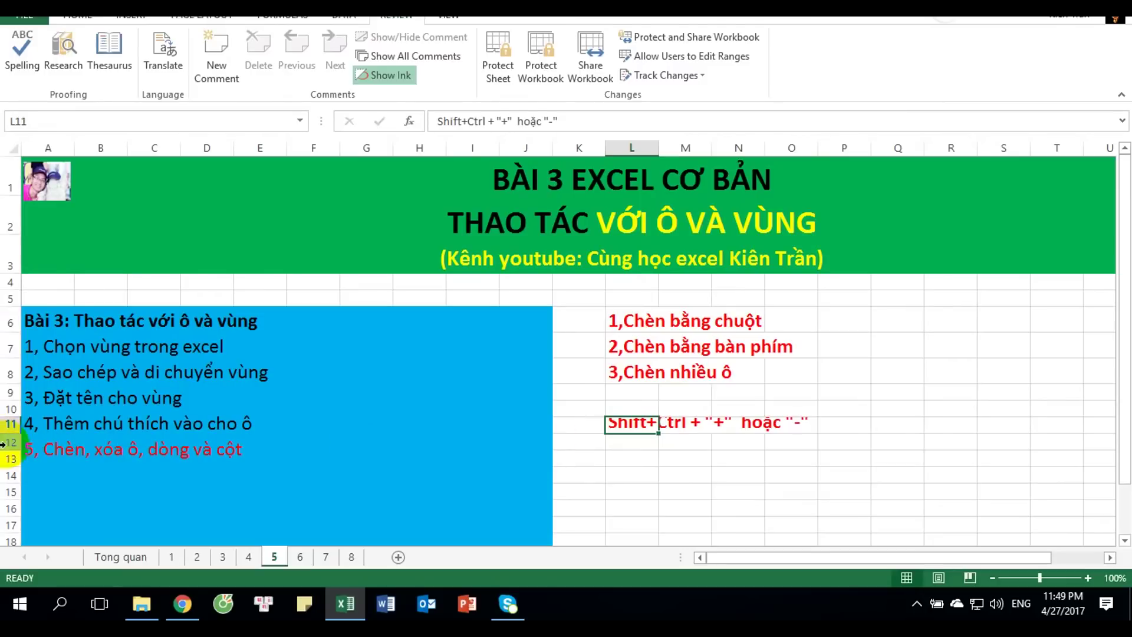
{"action": "left_click_drag", "start_coordinate": [18, 434], "coordinate": [13, 442]}
{"action": "left_click", "coordinate": [746, 449]}
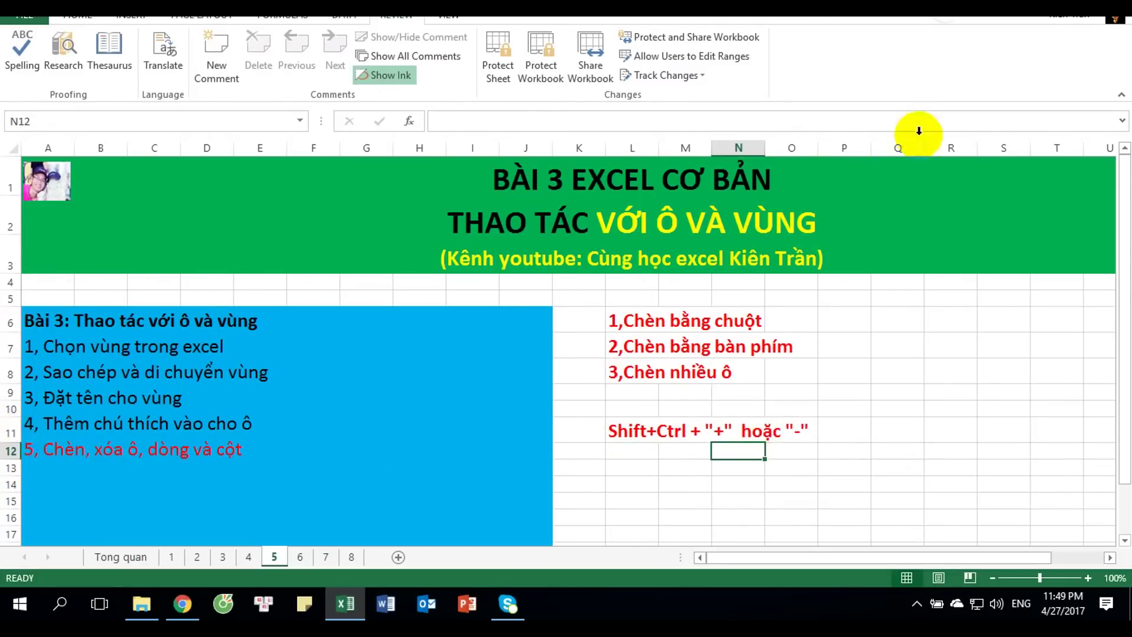
Delete the blank column P.
{"action": "left_click", "coordinate": [843, 145]}
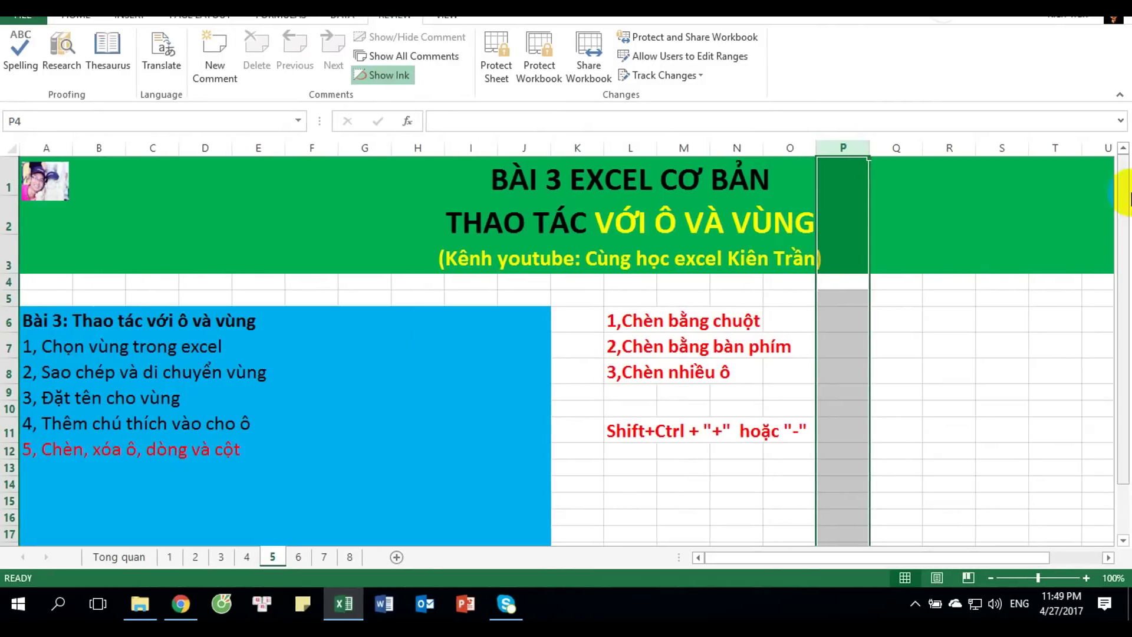
{"action": "right_click", "coordinate": [835, 150]}
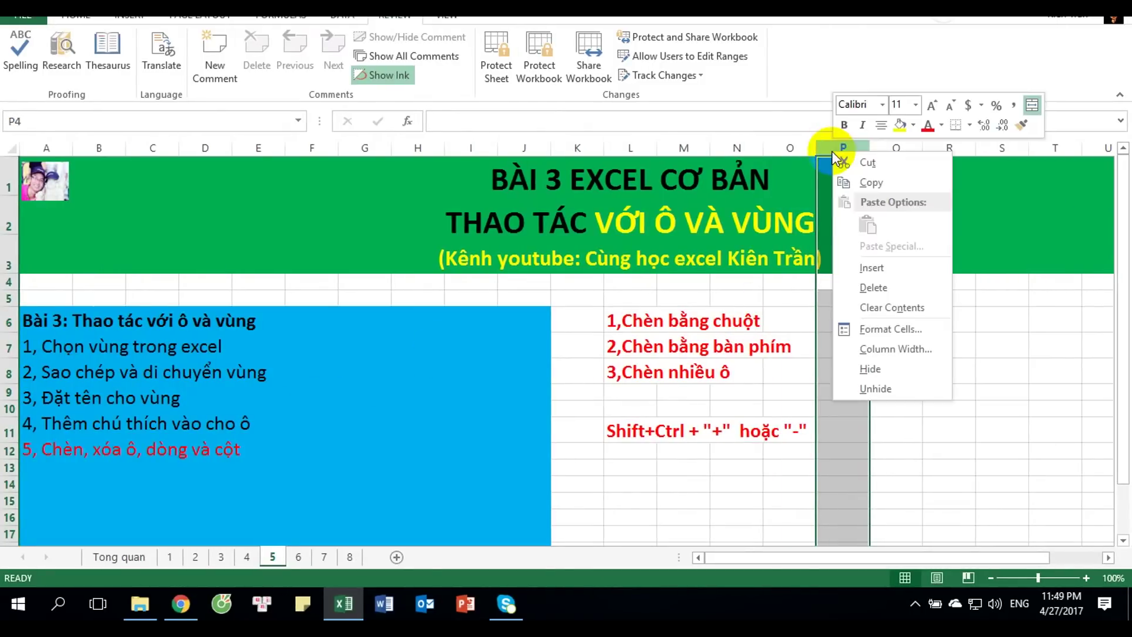
{"action": "left_click", "coordinate": [891, 289]}
{"action": "left_click", "coordinate": [928, 371]}
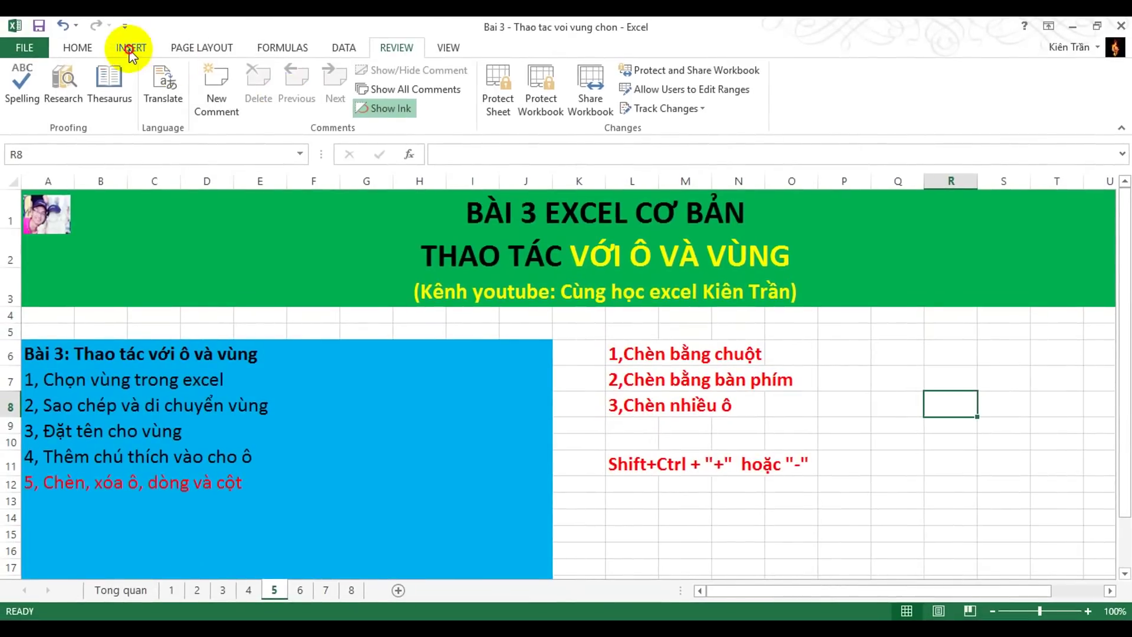
Copy columns P to R and insert the copied cells at column S.
{"action": "left_click", "coordinate": [130, 50]}
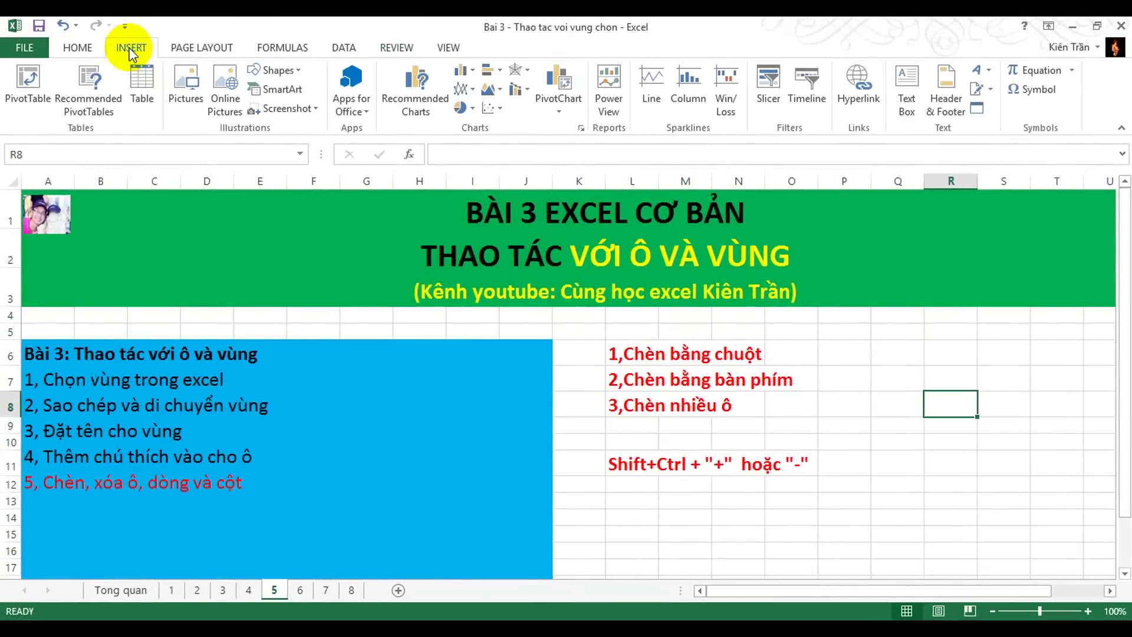
{"action": "left_click", "coordinate": [864, 358]}
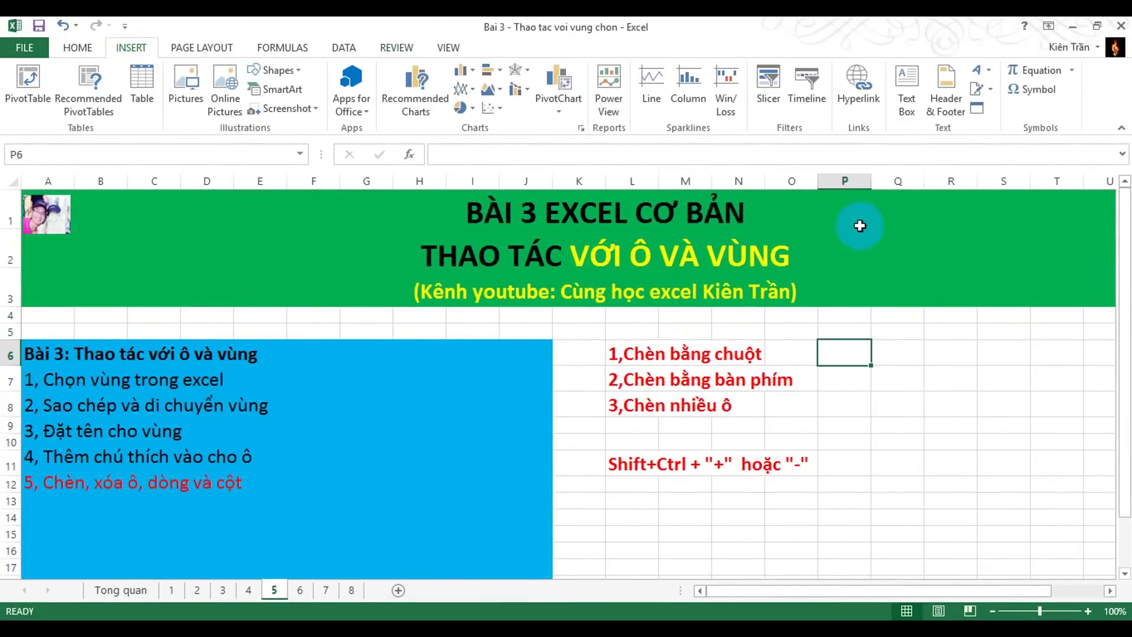
{"action": "left_click", "coordinate": [843, 177]}
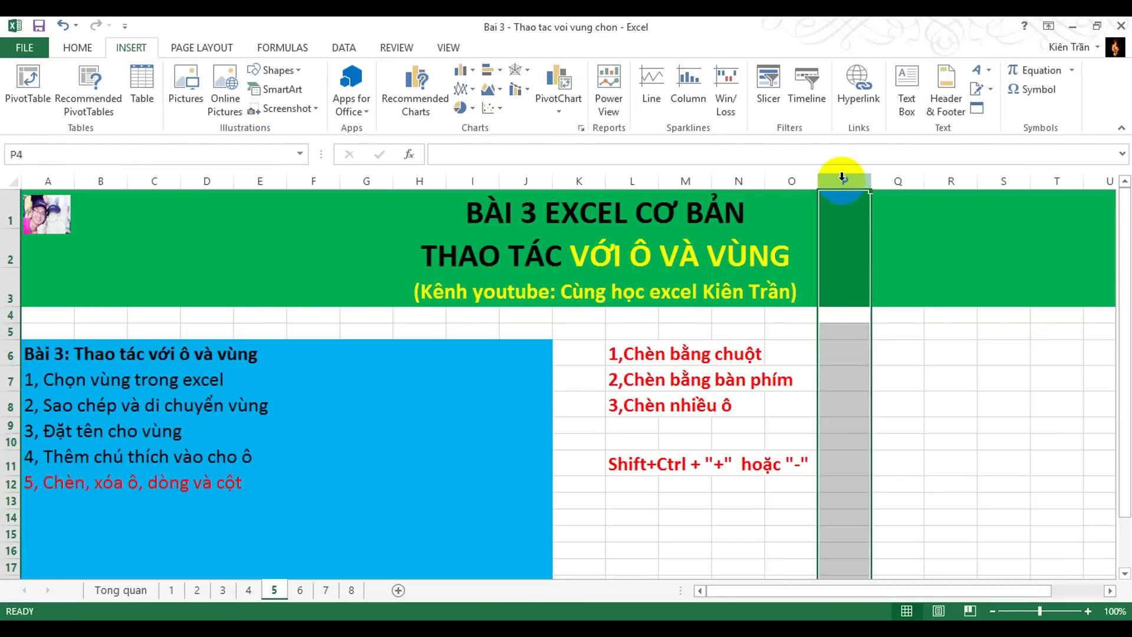
{"action": "left_click_drag", "start_coordinate": [842, 177], "coordinate": [941, 174]}
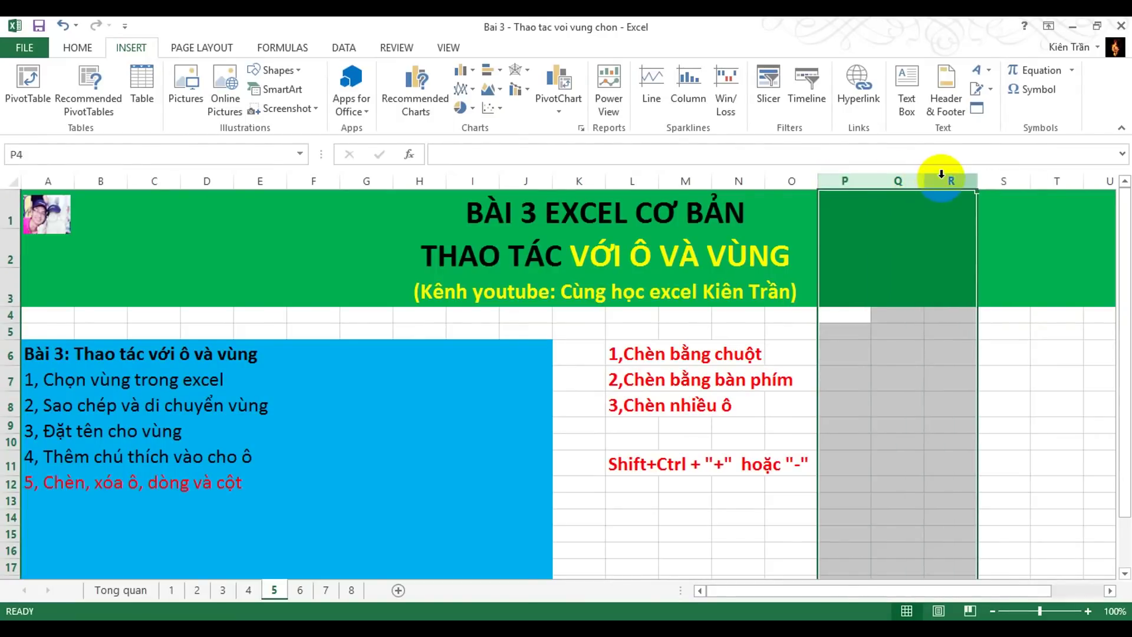
{"action": "key", "text": "ctrl+c"}
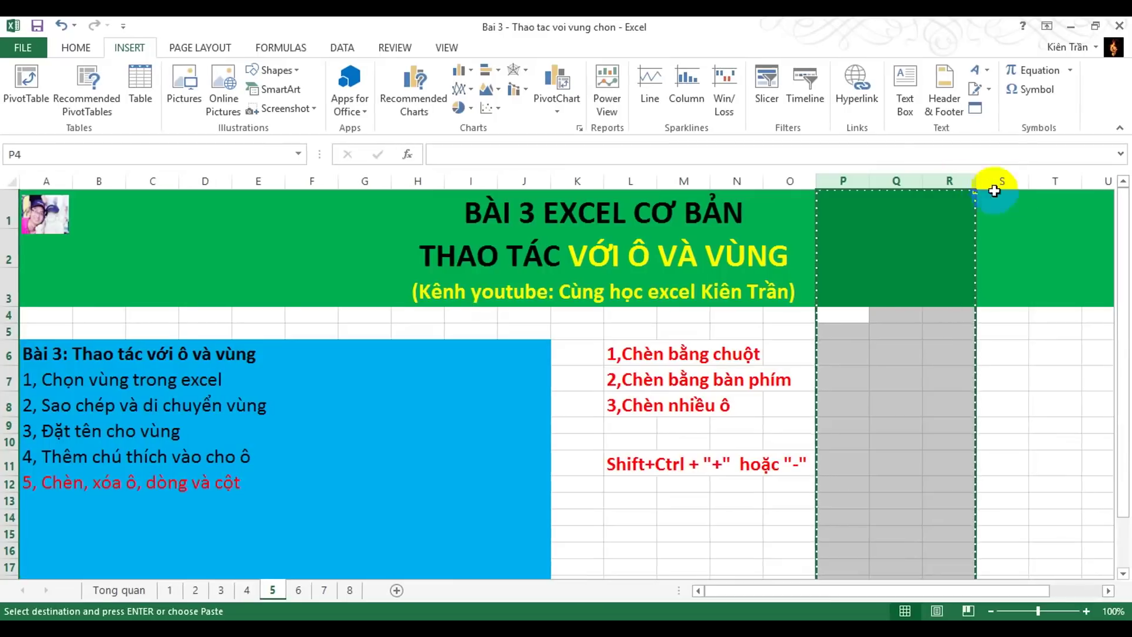
{"action": "left_click", "coordinate": [996, 177]}
{"action": "right_click", "coordinate": [995, 175]}
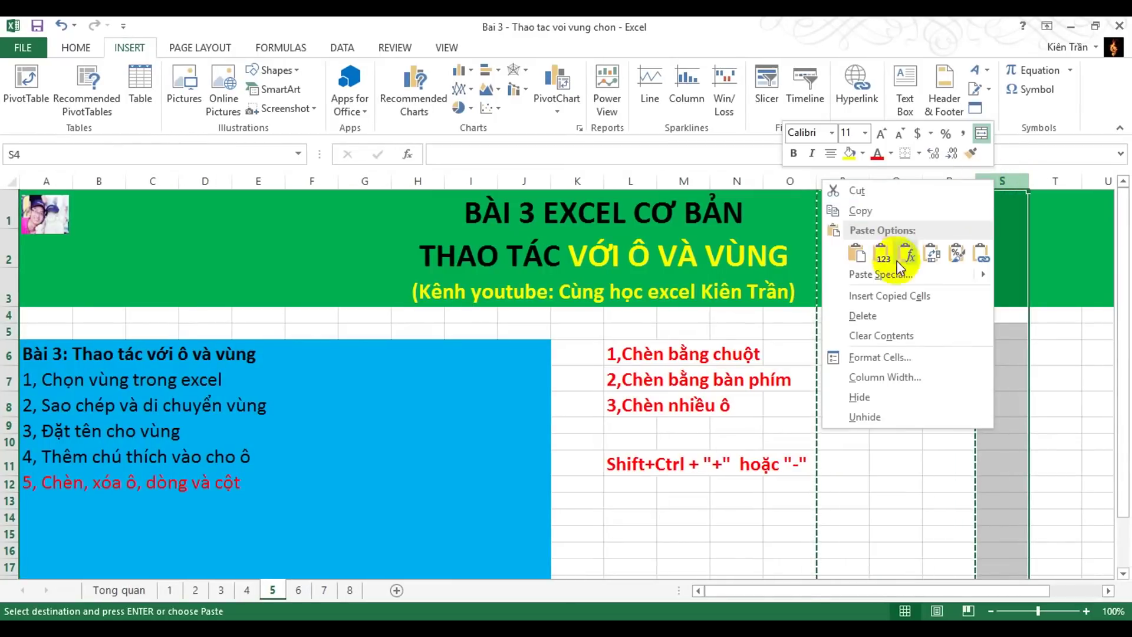
{"action": "left_click", "coordinate": [886, 299]}
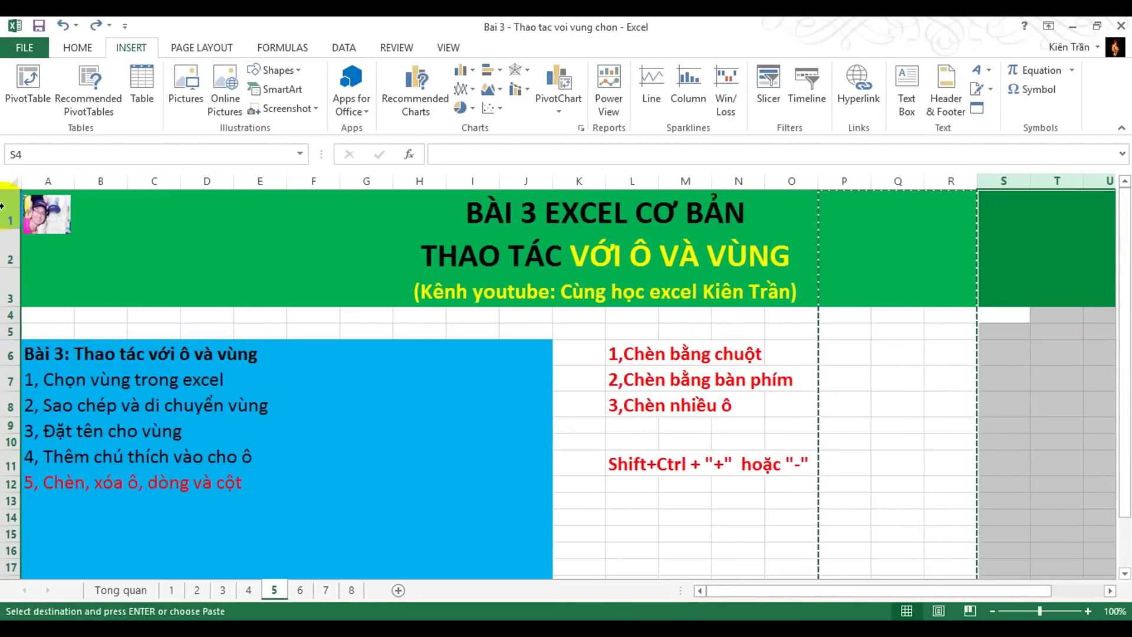
Undo the inserted columns, then insert a copy of title rows 1–3 at row 25.
{"action": "key", "text": "ctrl+z"}
{"action": "right_click", "coordinate": [14, 276]}
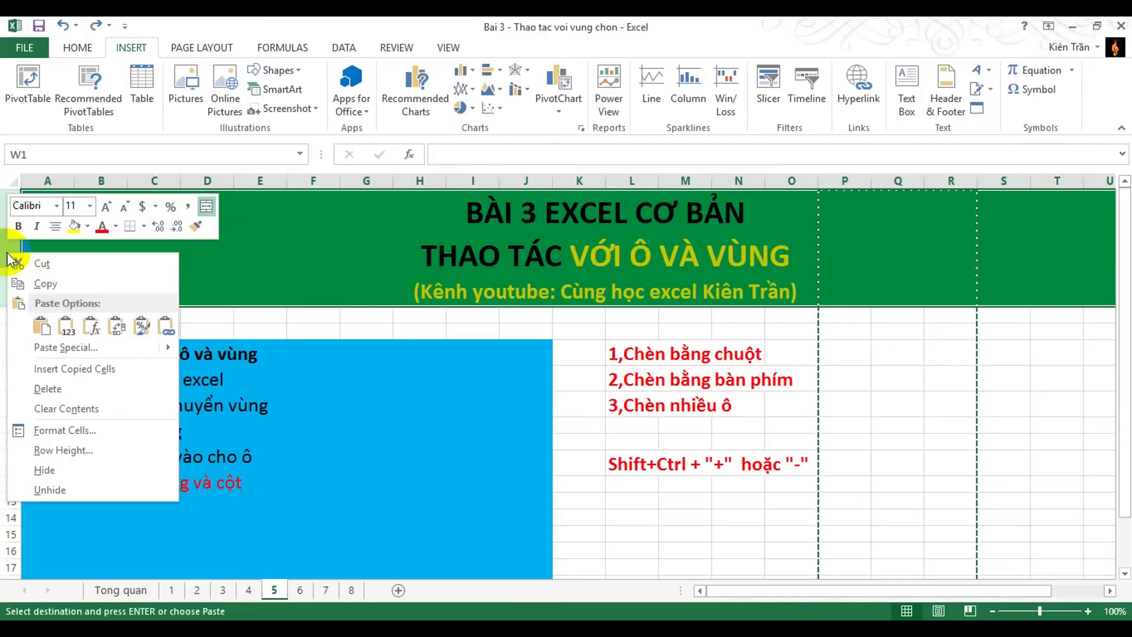
{"action": "left_click", "coordinate": [95, 298]}
{"action": "scroll", "coordinate": [218, 343], "scroll_direction": "down", "scroll_amount": 3}
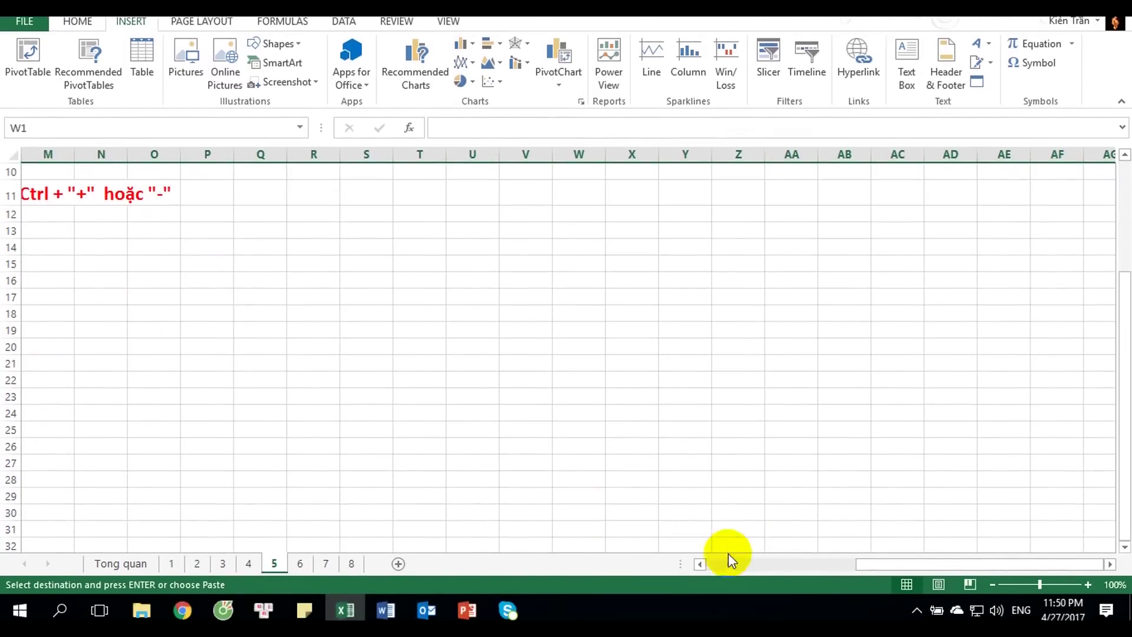
{"action": "left_click_drag", "start_coordinate": [897, 590], "coordinate": [653, 581]}
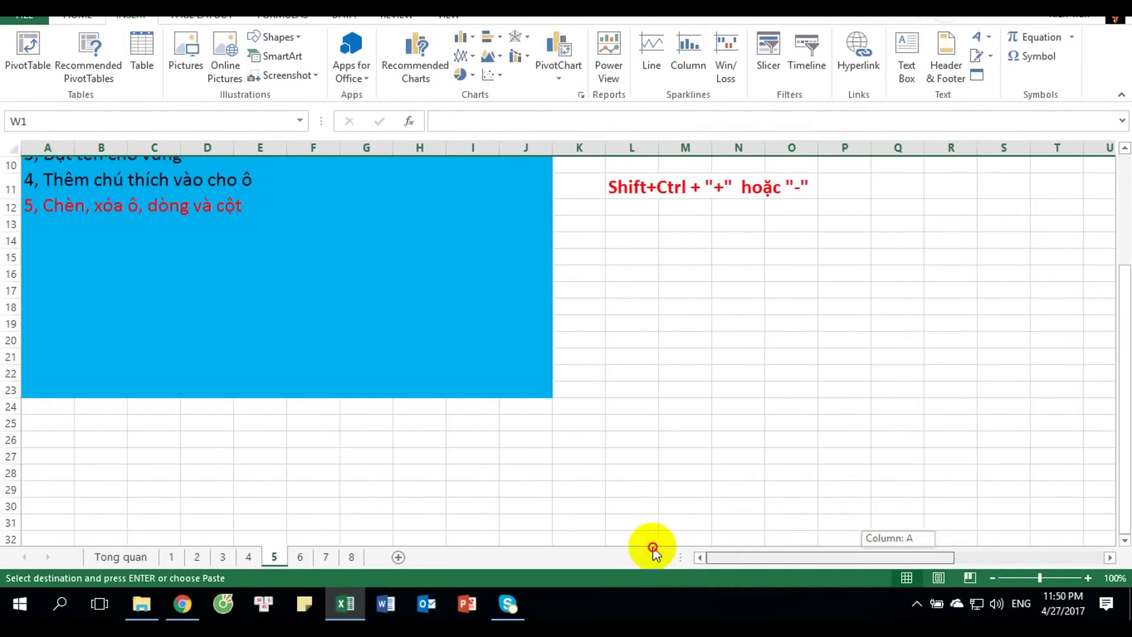
{"action": "right_click", "coordinate": [13, 423]}
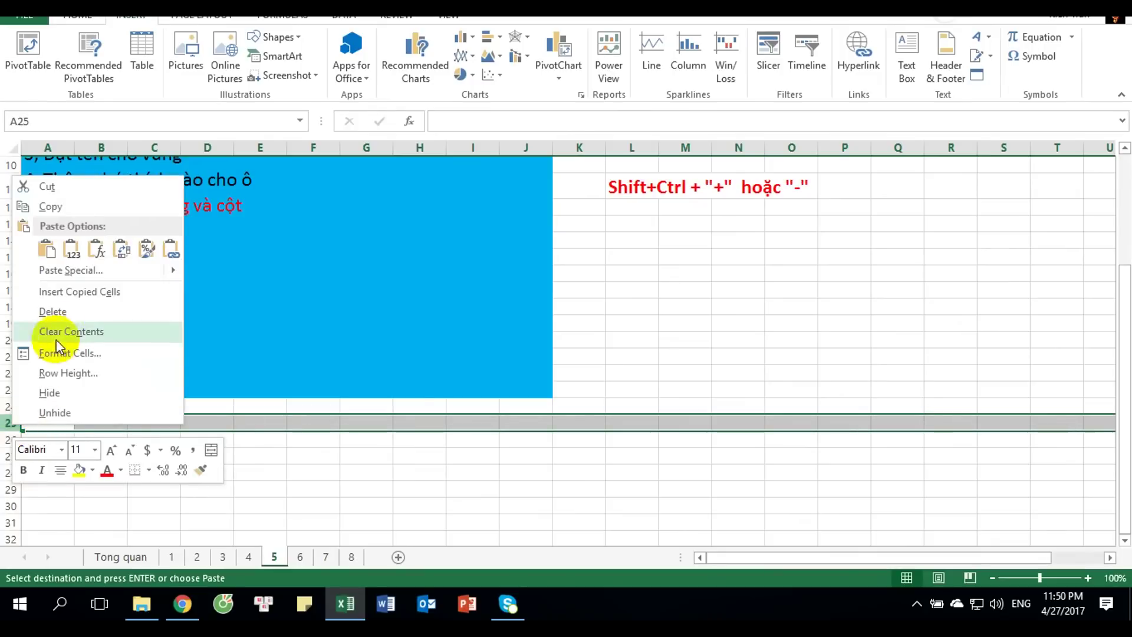
{"action": "left_click", "coordinate": [88, 292]}
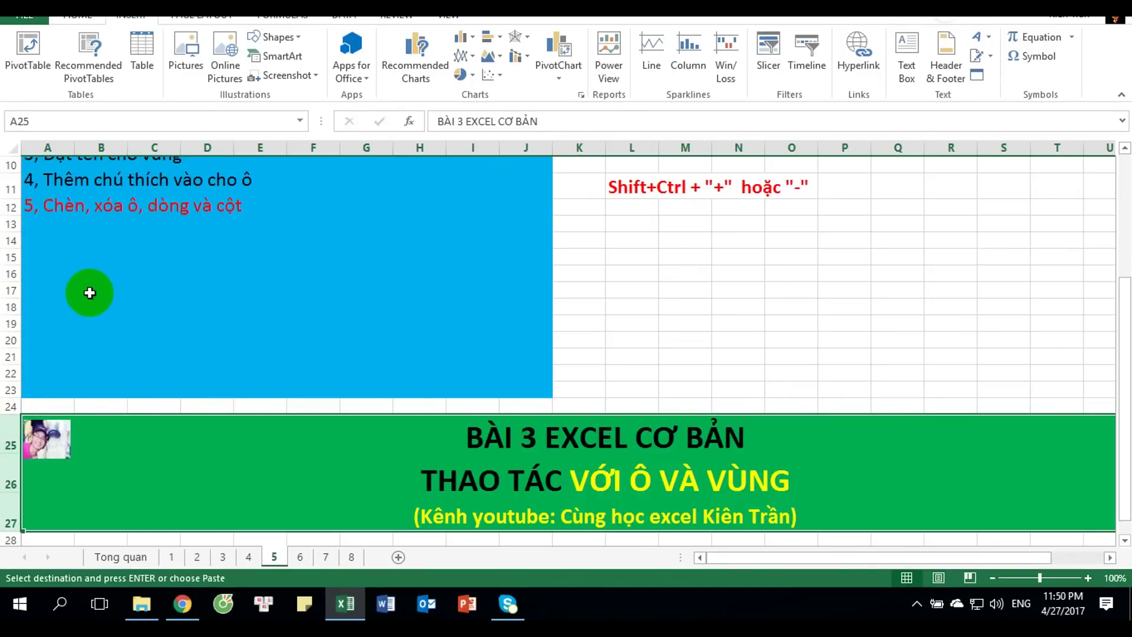
Delete the duplicated banner rows 25 to 27.
{"action": "scroll", "coordinate": [646, 455], "scroll_direction": "up", "scroll_amount": 4}
{"action": "scroll", "coordinate": [645, 455], "scroll_direction": "down", "scroll_amount": 4}
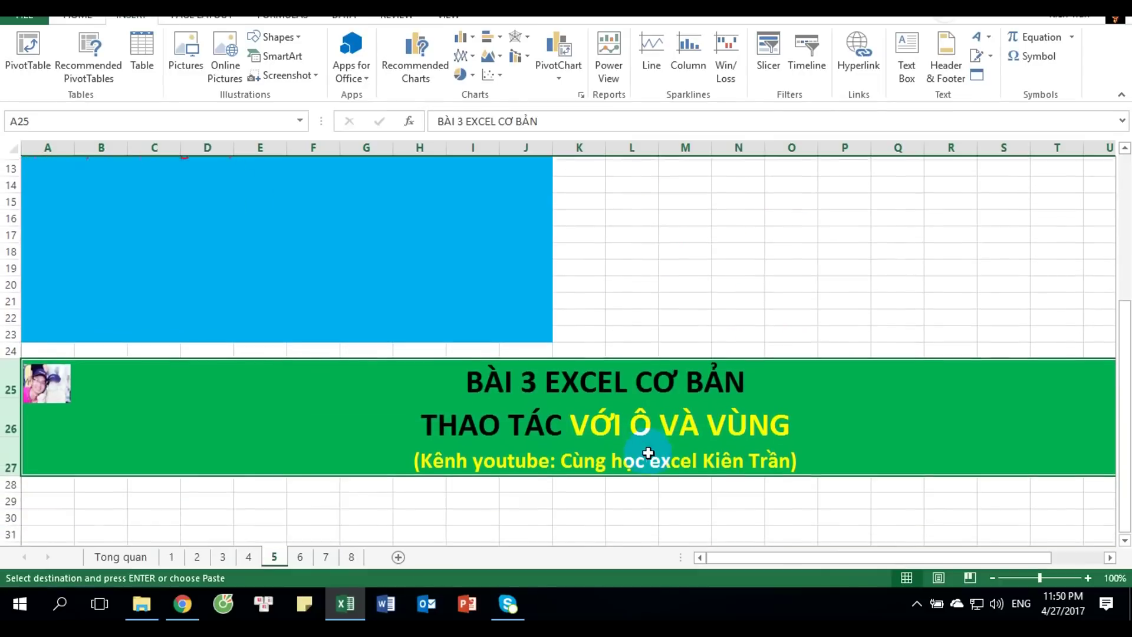
{"action": "left_click_drag", "start_coordinate": [4, 365], "coordinate": [8, 466]}
{"action": "right_click", "coordinate": [8, 382]}
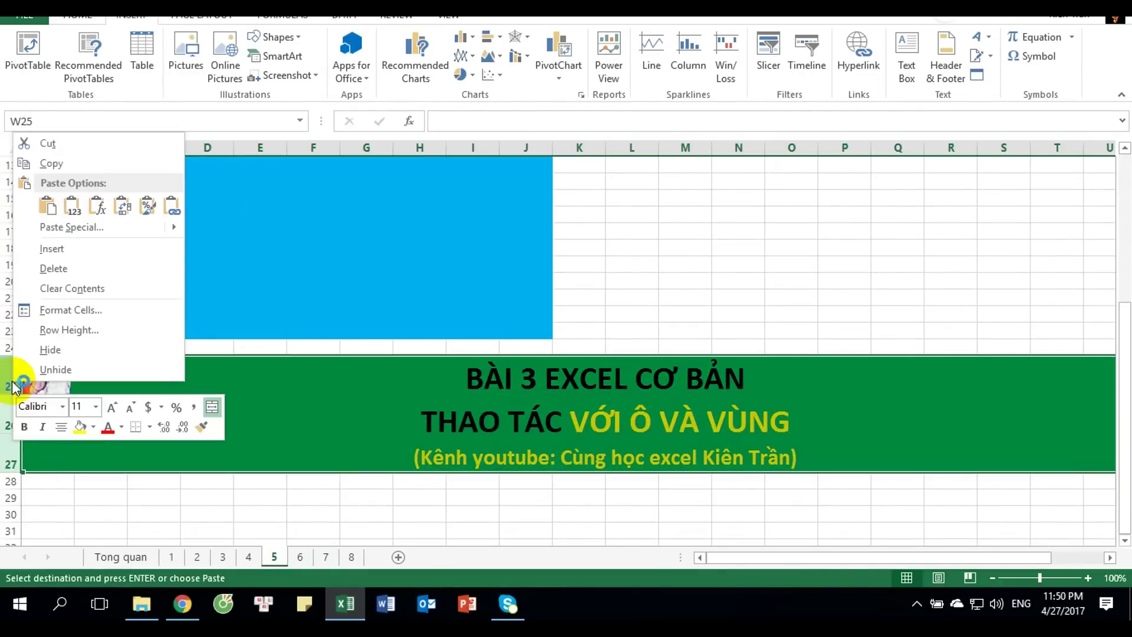
{"action": "left_click", "coordinate": [89, 269]}
{"action": "scroll", "coordinate": [767, 342], "scroll_direction": "up", "scroll_amount": 1}
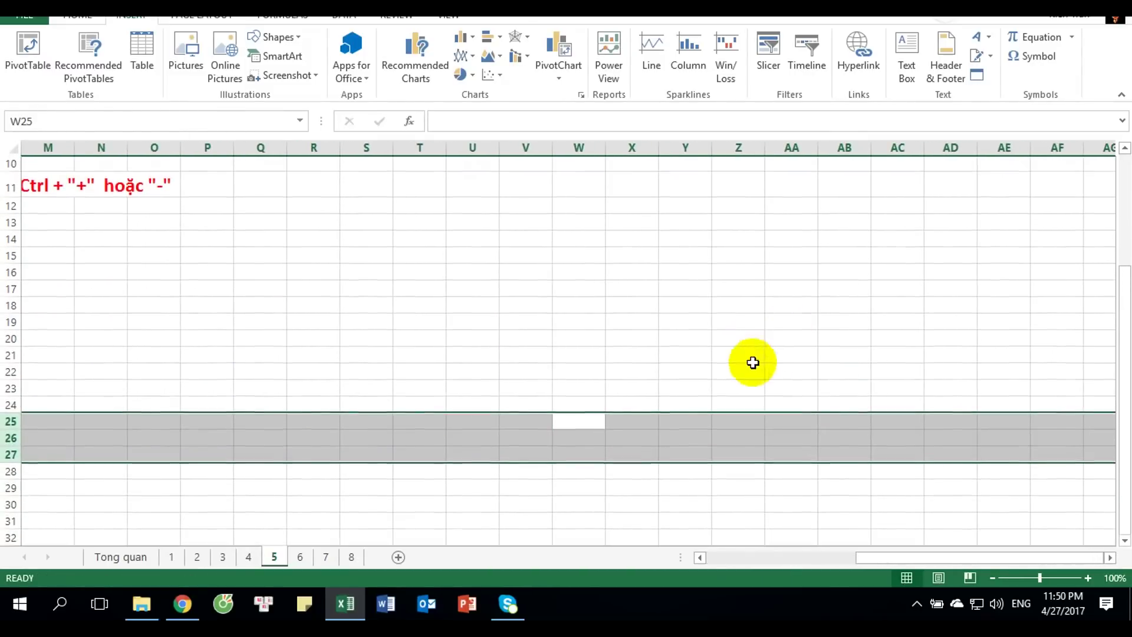
{"action": "left_click_drag", "start_coordinate": [935, 556], "coordinate": [734, 548]}
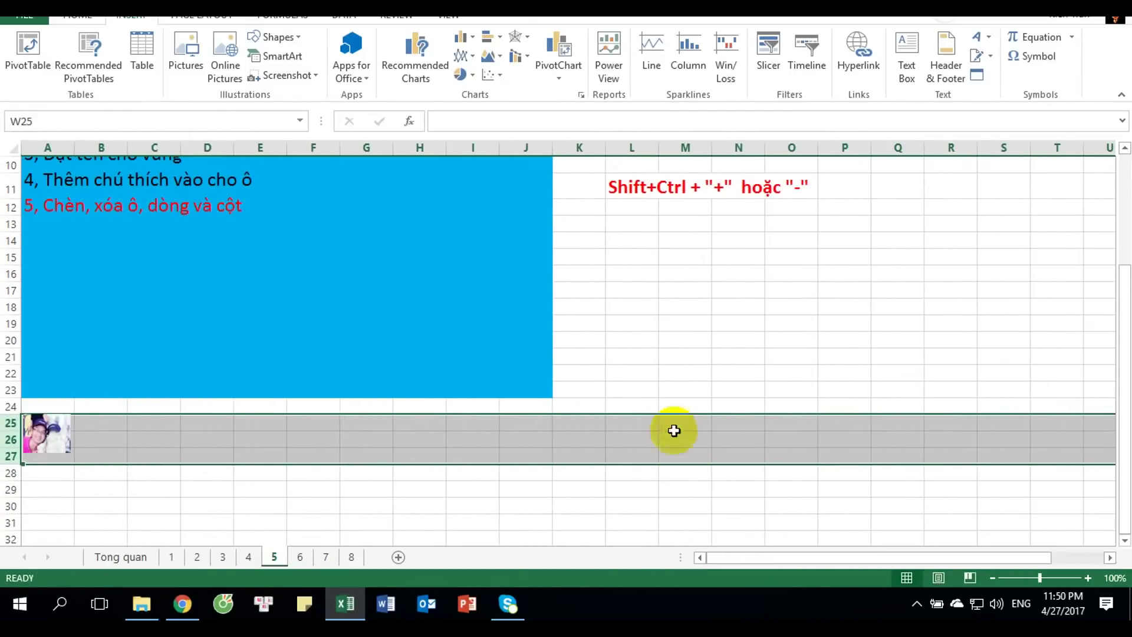
{"action": "scroll", "coordinate": [669, 383], "scroll_direction": "up", "scroll_amount": 2}
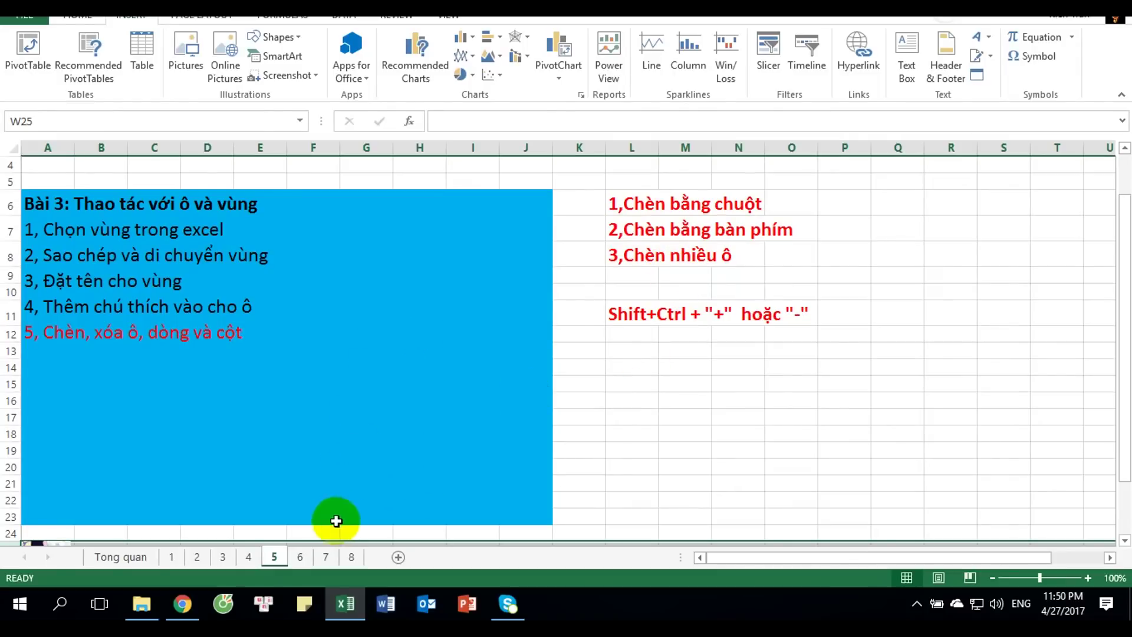
Switch to sheet 6.
{"action": "left_click", "coordinate": [299, 555]}
{"action": "scroll", "coordinate": [250, 456], "scroll_direction": "up", "scroll_amount": 1}
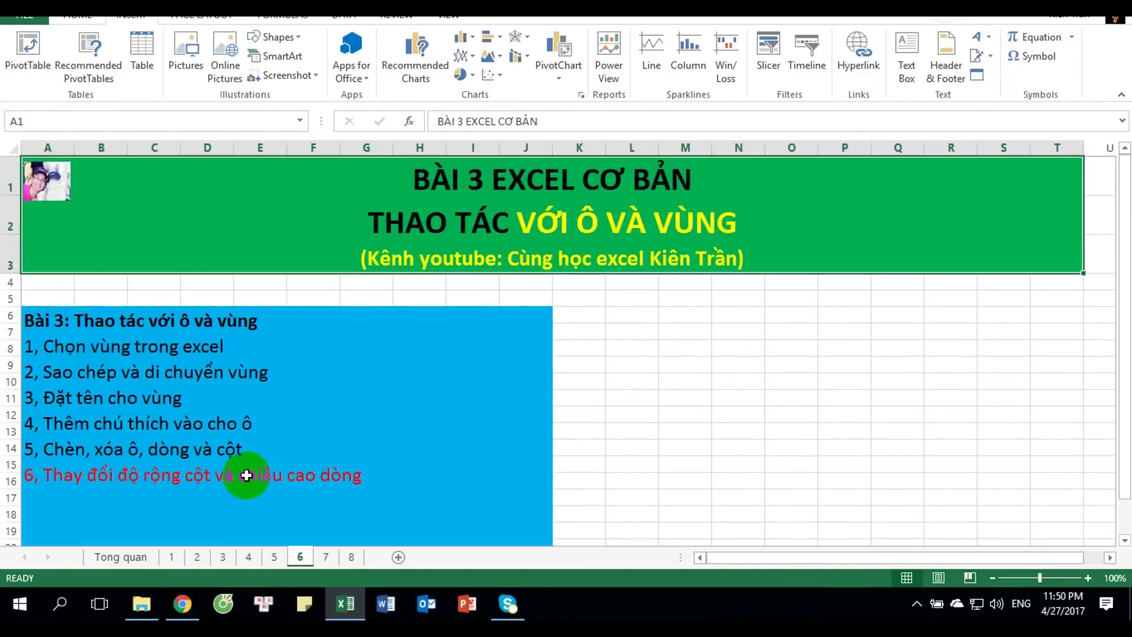
{"action": "scroll", "coordinate": [257, 475], "scroll_direction": "down", "scroll_amount": 1}
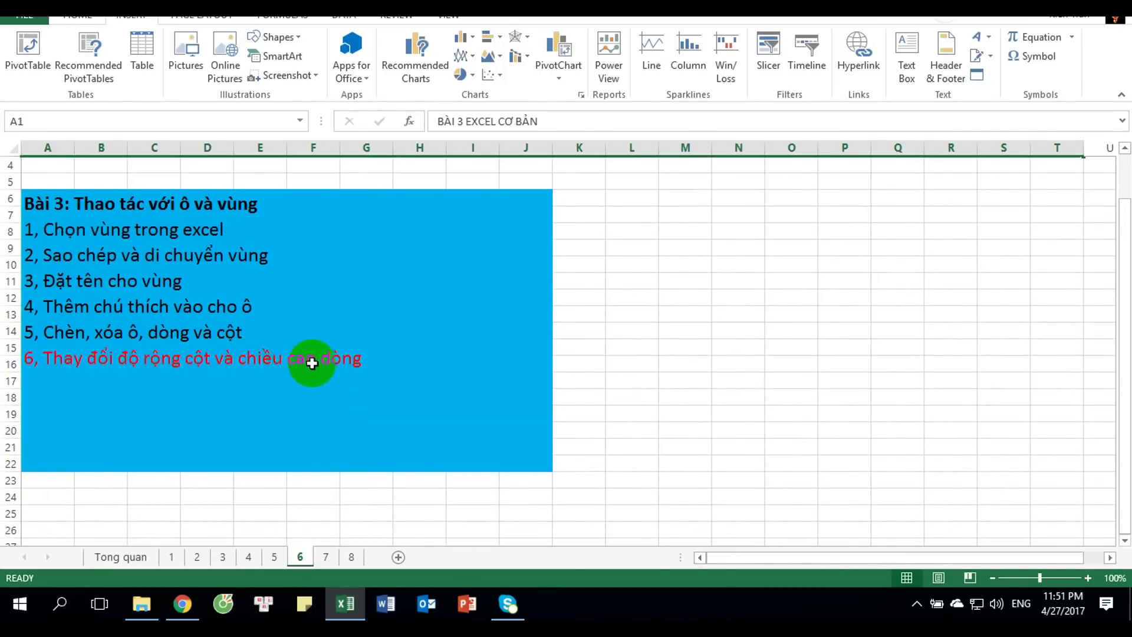
Select columns K and L and resize both to about 9.29 characters (70 pixels).
{"action": "scroll", "coordinate": [333, 364], "scroll_direction": "up", "scroll_amount": 1}
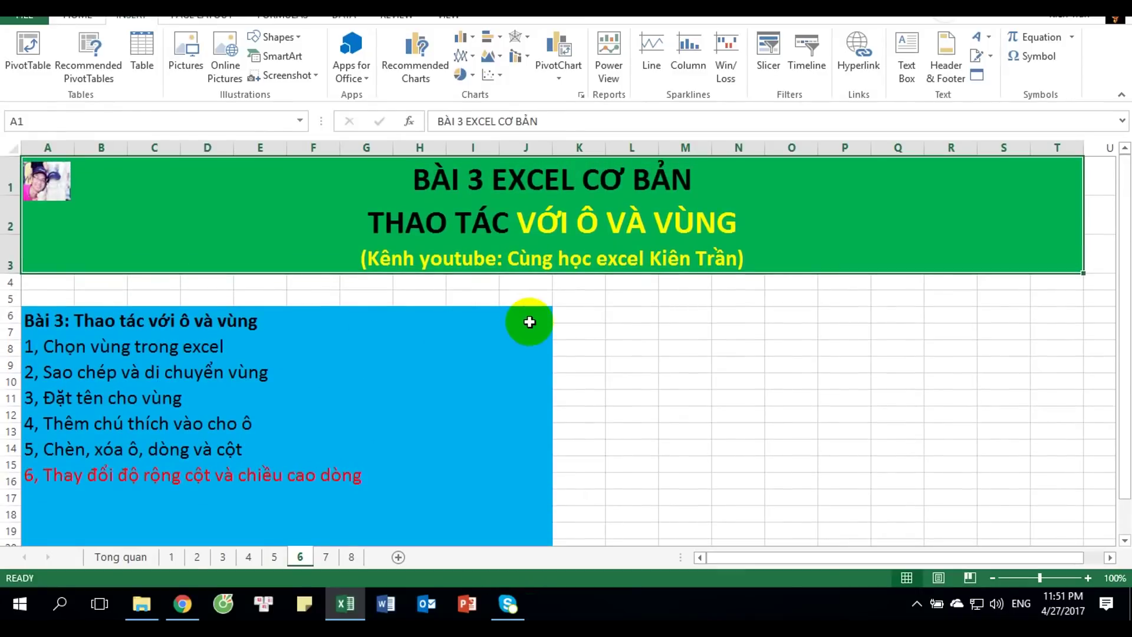
{"action": "left_click", "coordinate": [575, 145]}
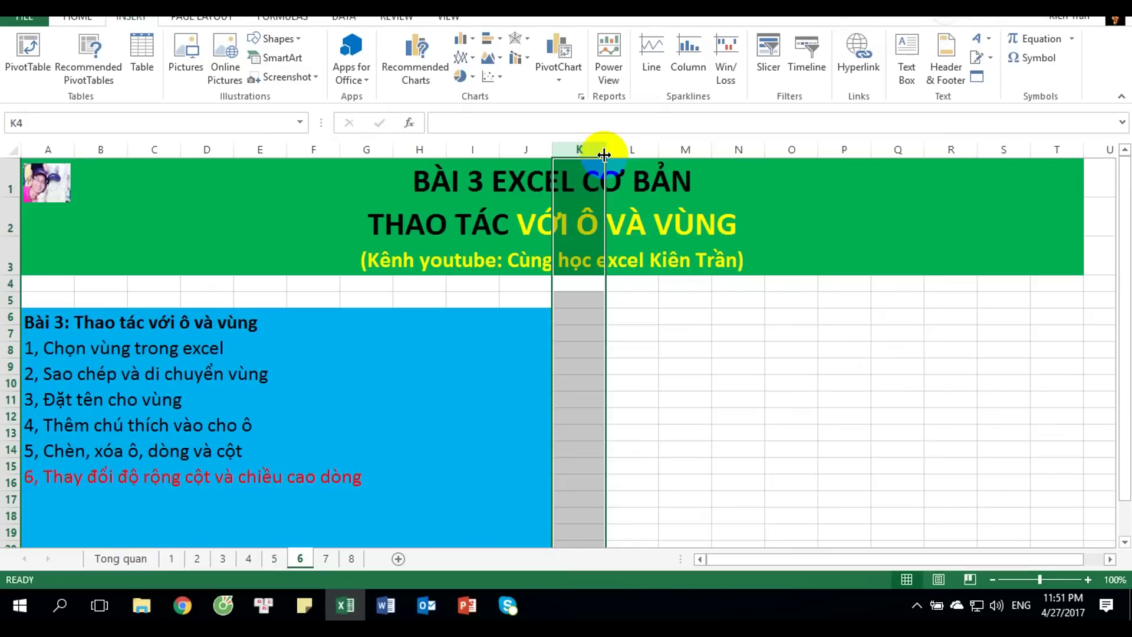
{"action": "left_click_drag", "start_coordinate": [605, 154], "coordinate": [630, 154]}
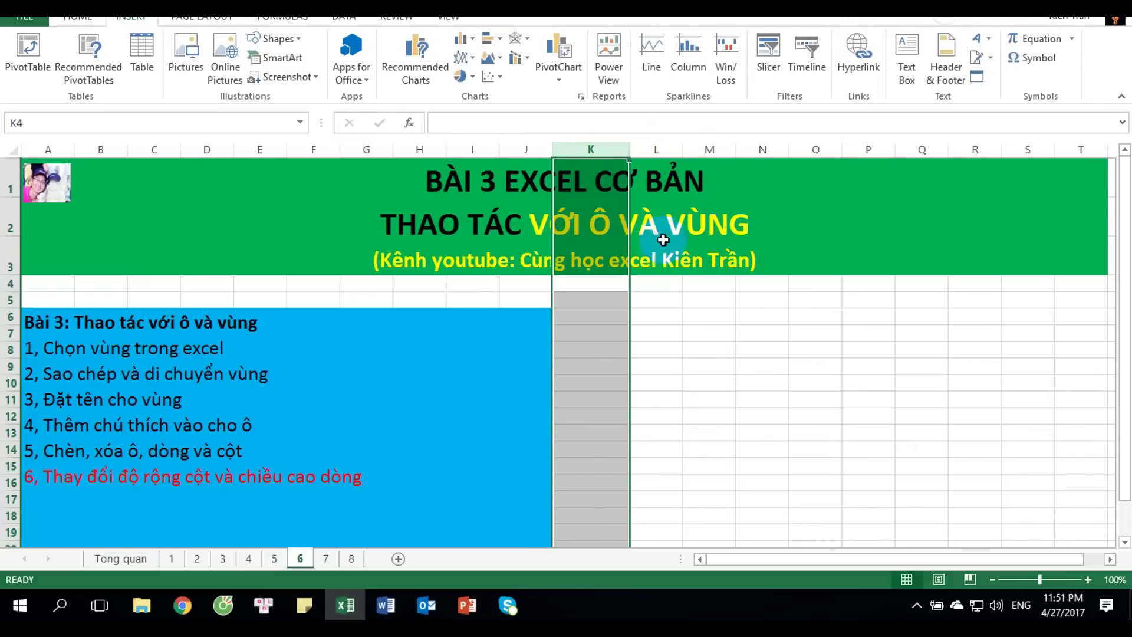
{"action": "left_click", "coordinate": [655, 148], "text": "ctrl"}
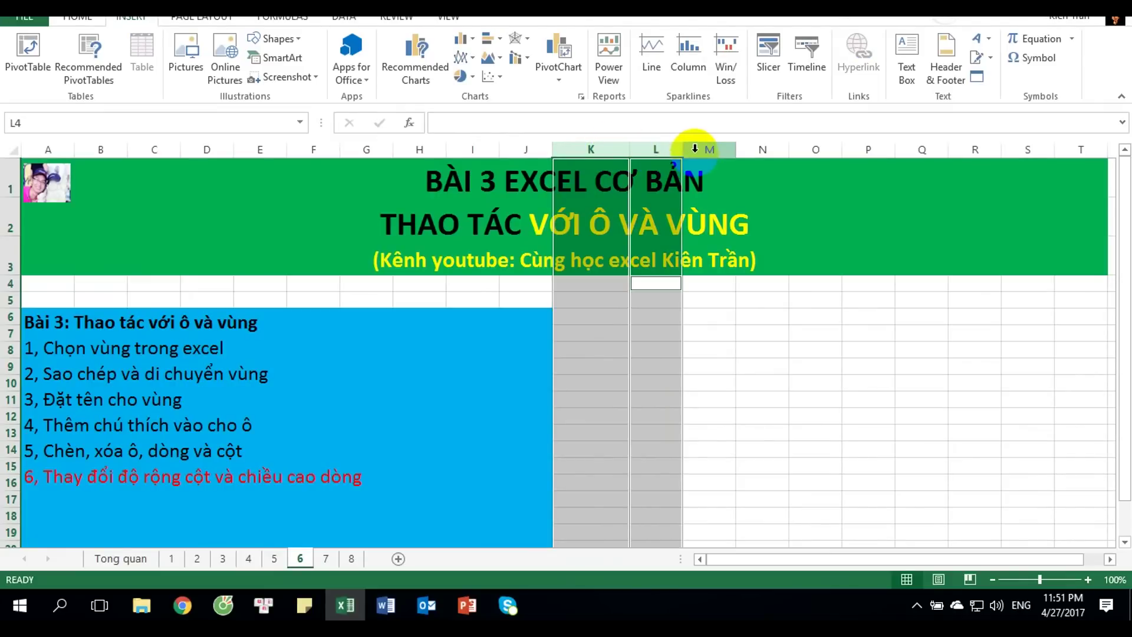
{"action": "left_click_drag", "start_coordinate": [682, 153], "coordinate": [850, 150]}
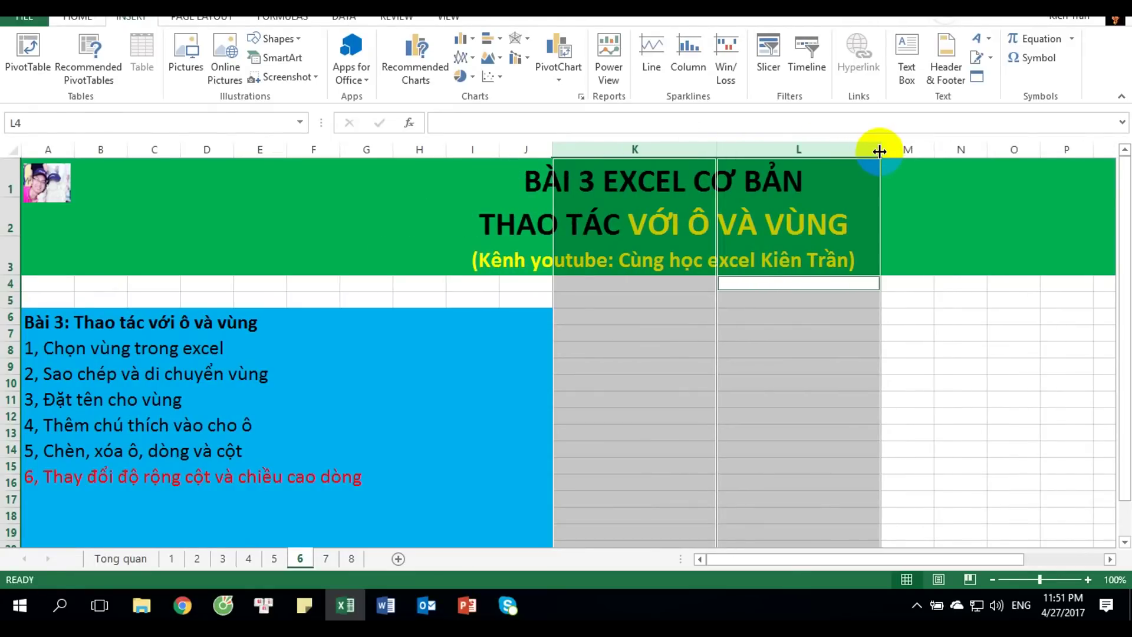
{"action": "left_click_drag", "start_coordinate": [881, 154], "coordinate": [751, 178]}
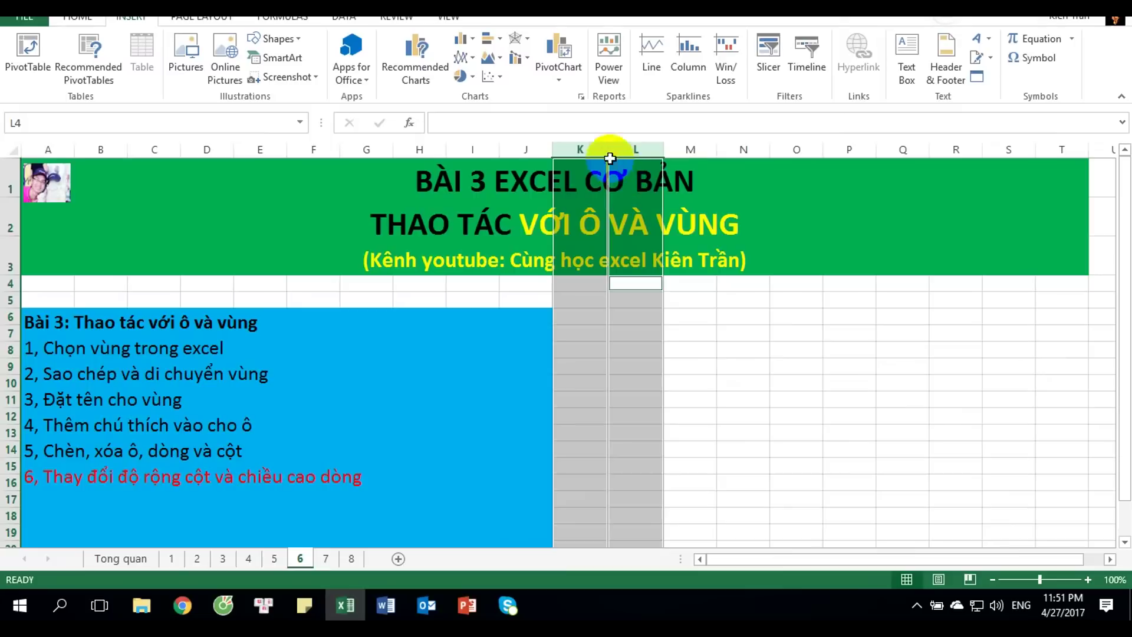
{"action": "left_click", "coordinate": [576, 147]}
{"action": "left_click", "coordinate": [635, 148], "text": "ctrl"}
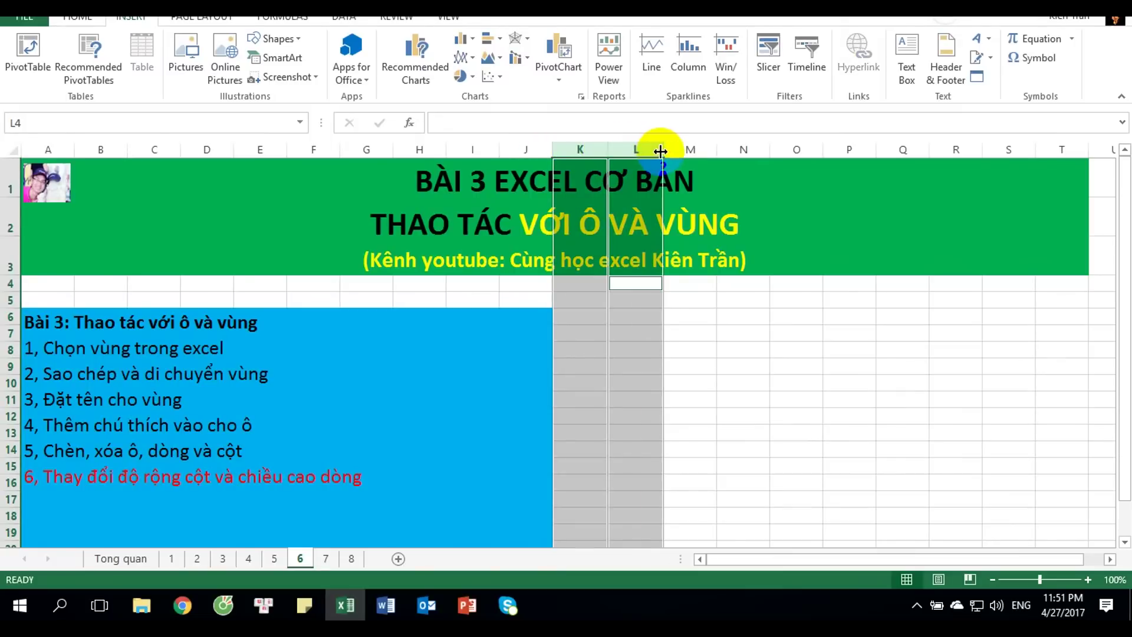
{"action": "left_click_drag", "start_coordinate": [661, 147], "coordinate": [666, 186]}
Stretch row 19 much taller, undo that, then resize row 19 slightly.
{"action": "left_click", "coordinate": [734, 333]}
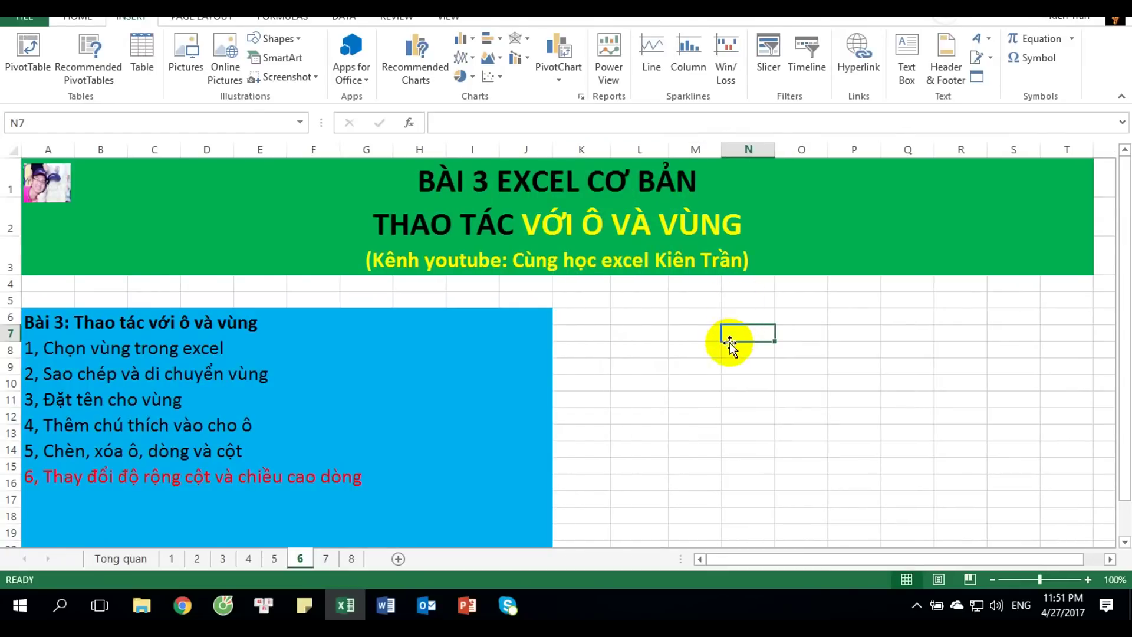
{"action": "scroll", "coordinate": [292, 338], "scroll_direction": "down", "scroll_amount": 1}
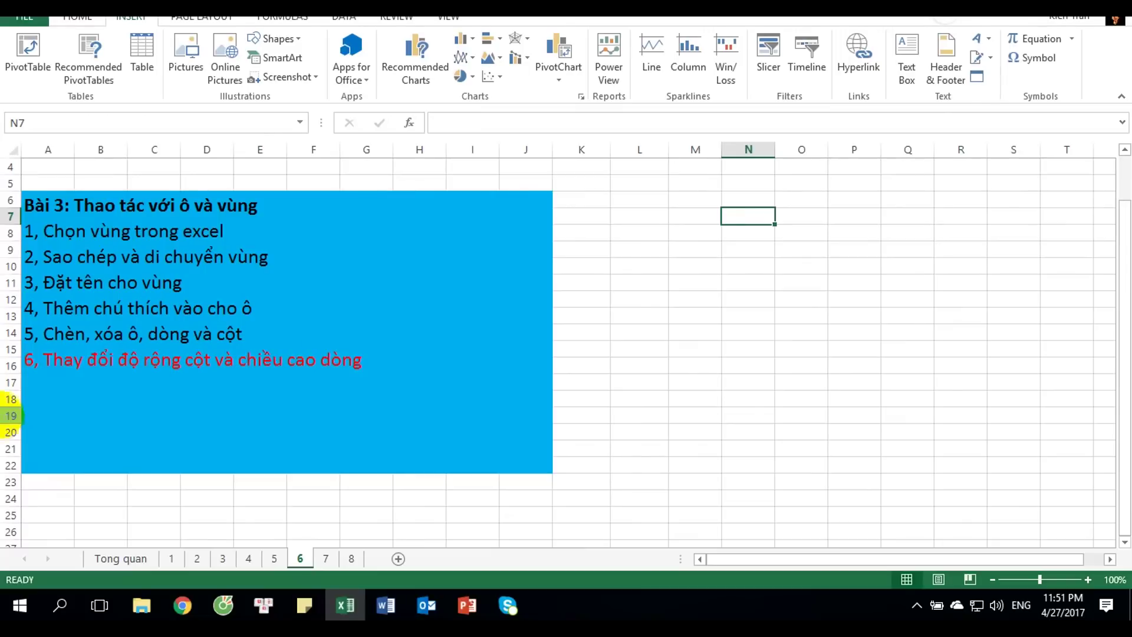
{"action": "left_click", "coordinate": [5, 416]}
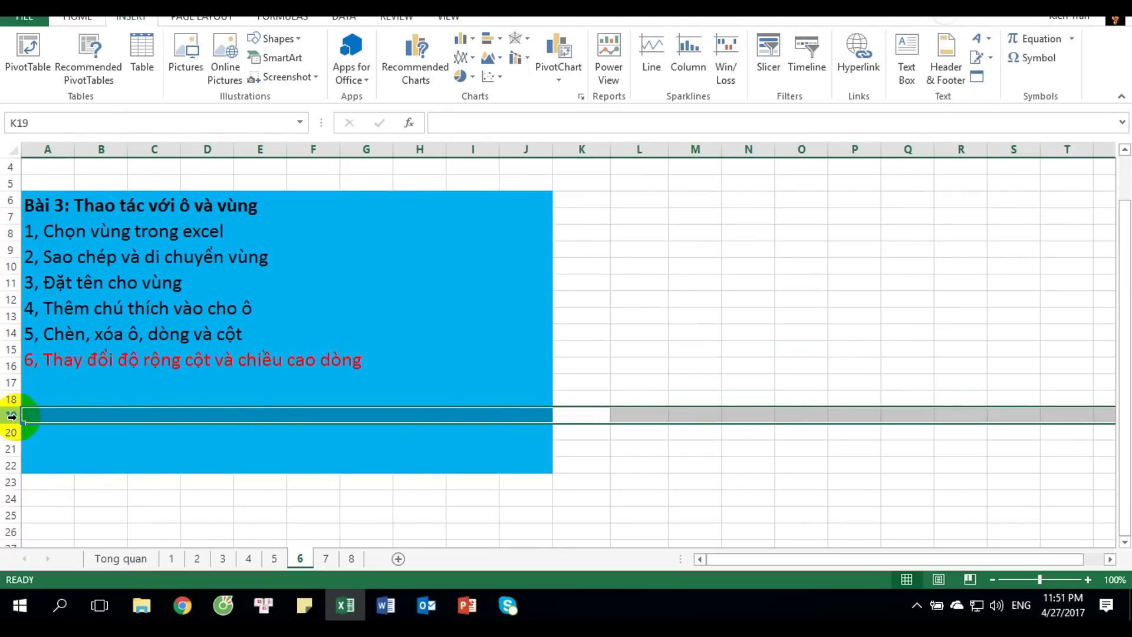
{"action": "left_click_drag", "start_coordinate": [19, 424], "coordinate": [20, 477]}
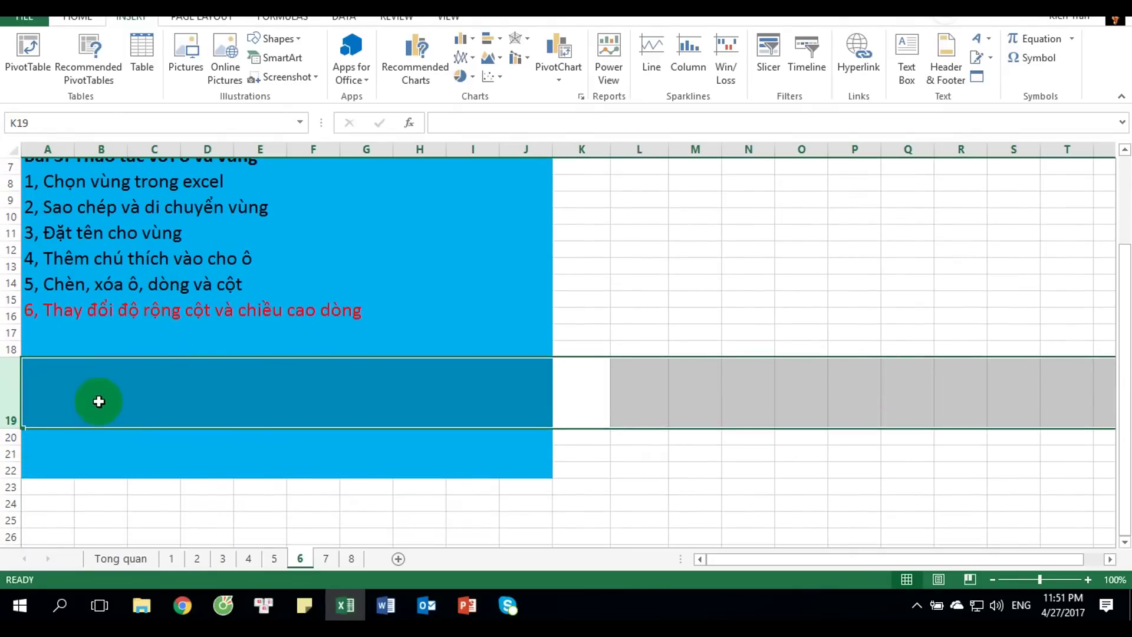
{"action": "key", "text": "ctrl+z"}
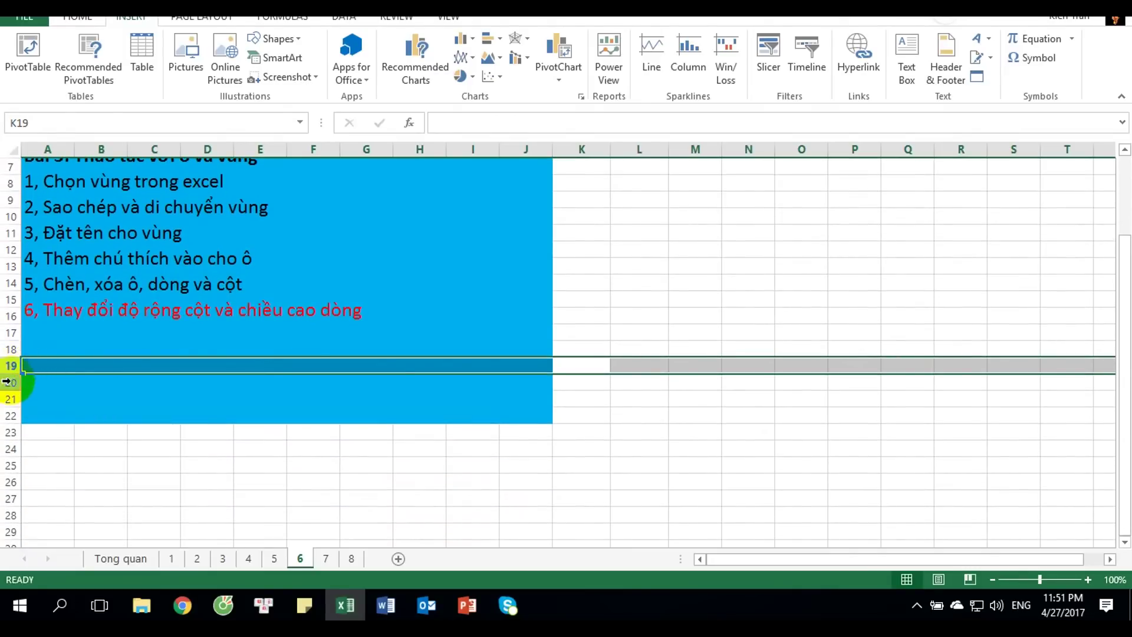
{"action": "left_click_drag", "start_coordinate": [9, 382], "coordinate": [9, 389]}
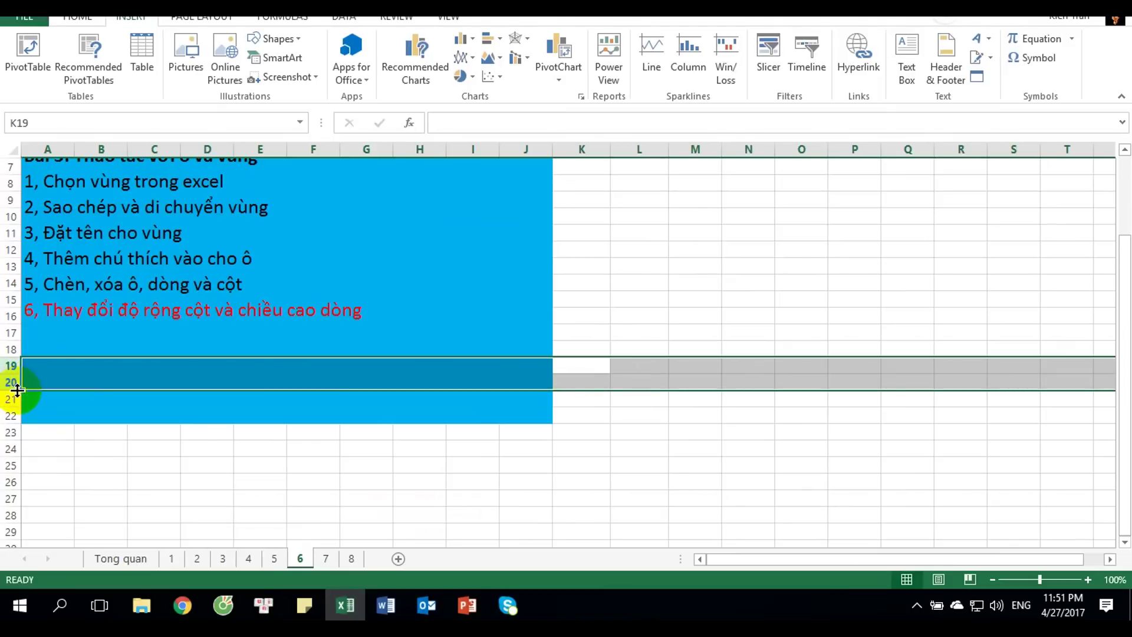
Select rows 19, 20 and 21 together and resize them back to normal height.
{"action": "left_click", "coordinate": [11, 365]}
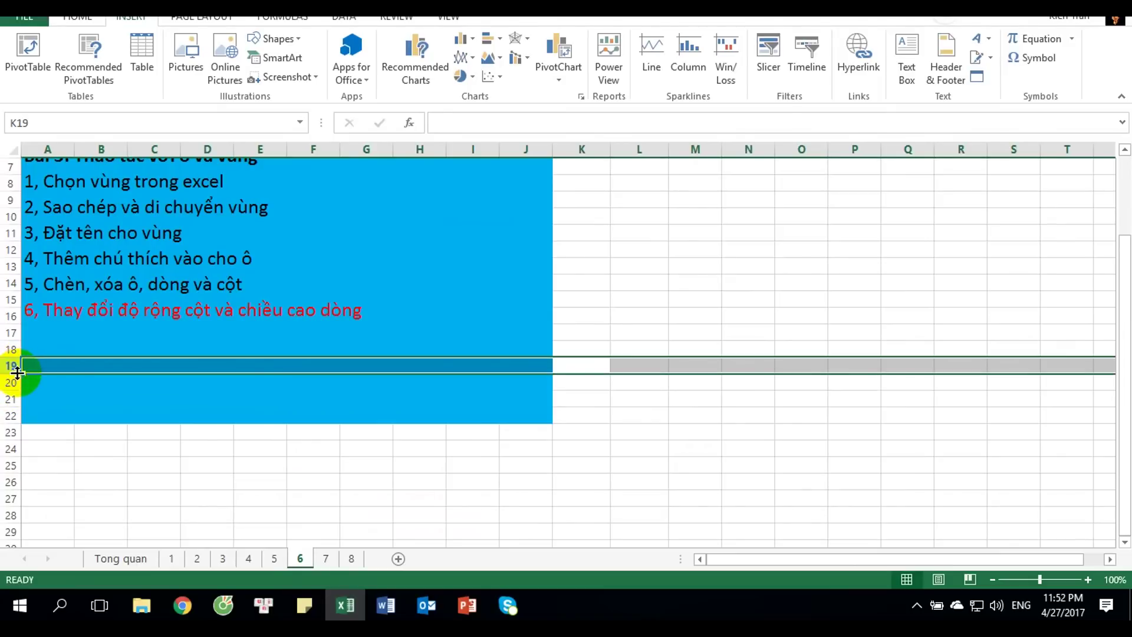
{"action": "left_click", "coordinate": [12, 382], "text": "ctrl"}
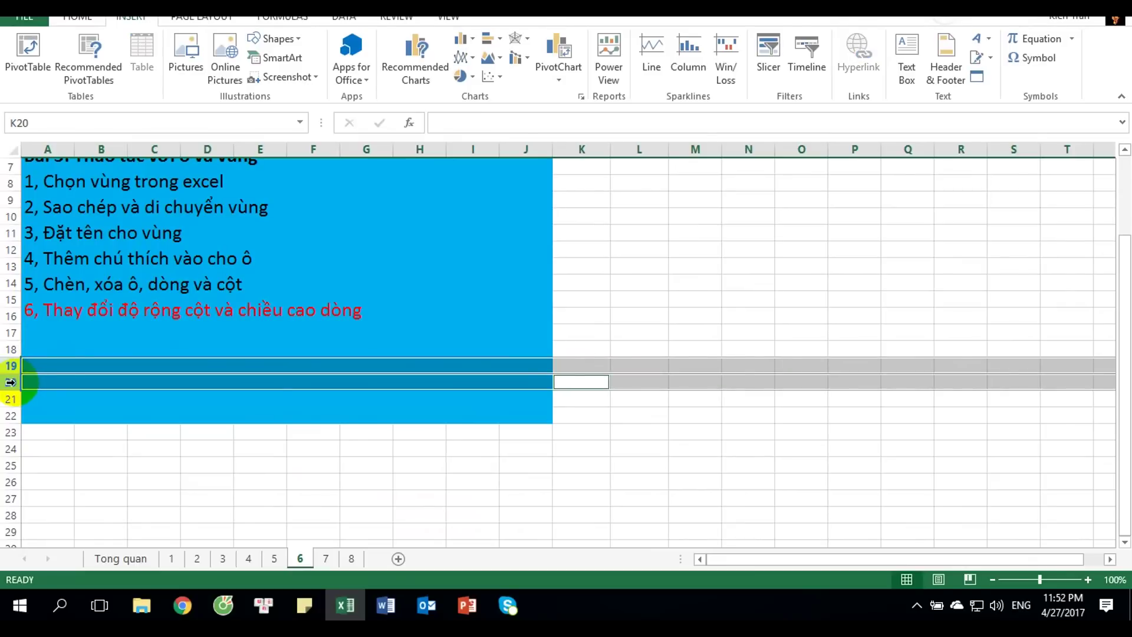
{"action": "left_click", "coordinate": [6, 398], "text": "ctrl"}
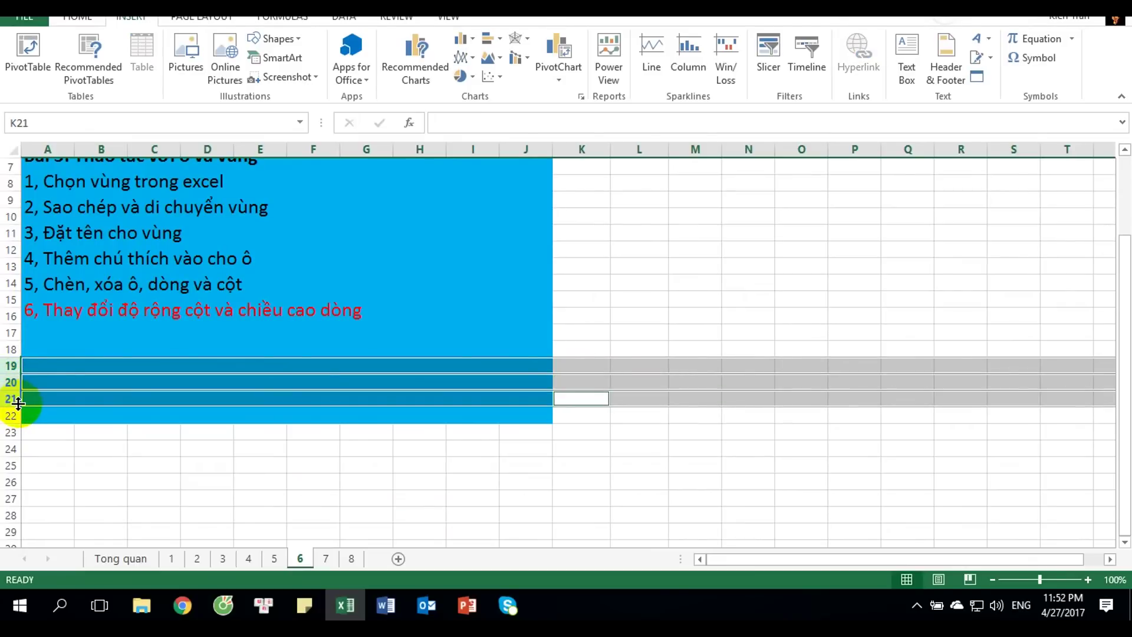
{"action": "left_click_drag", "start_coordinate": [18, 403], "coordinate": [71, 424]}
{"action": "scroll", "coordinate": [53, 445], "scroll_direction": "down", "scroll_amount": 1}
{"action": "scroll", "coordinate": [53, 445], "scroll_direction": "down", "scroll_amount": 1}
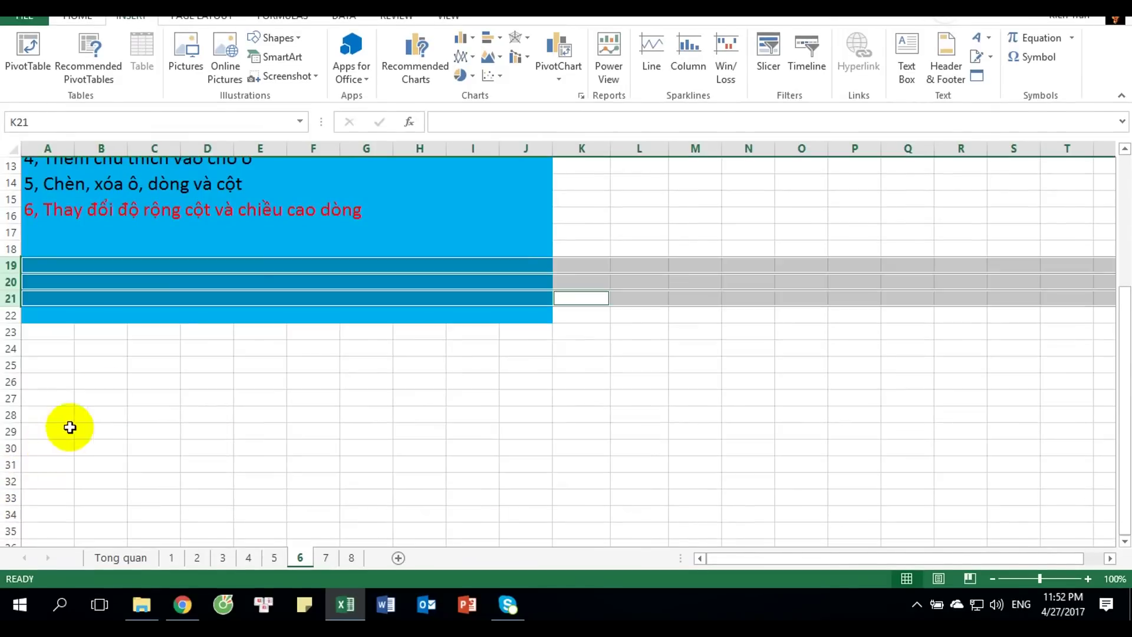
{"action": "left_click", "coordinate": [160, 346]}
{"action": "scroll", "coordinate": [245, 280], "scroll_direction": "up", "scroll_amount": 4}
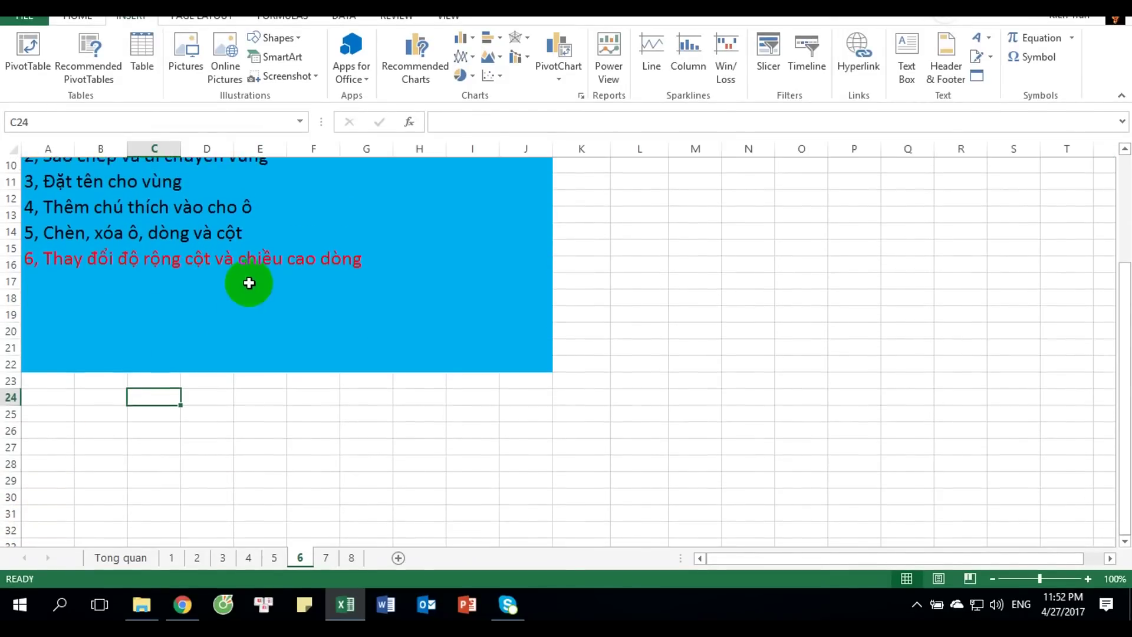
{"action": "scroll", "coordinate": [253, 262], "scroll_direction": "down", "scroll_amount": 1}
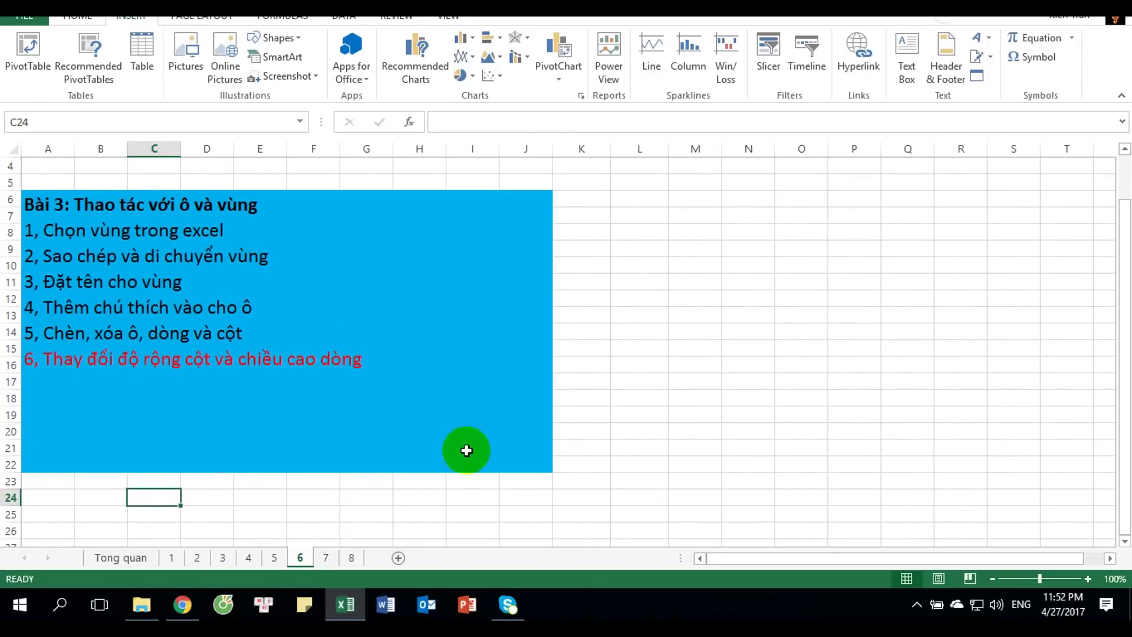
Switch to sheet 7 and clear the existing cell selection.
{"action": "left_click", "coordinate": [326, 558]}
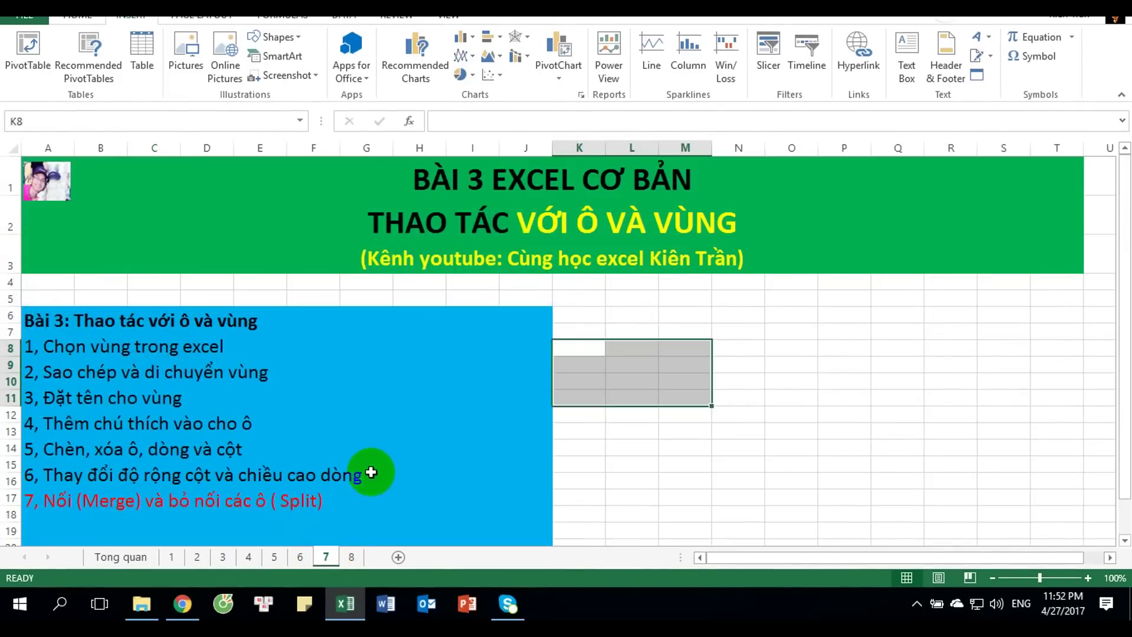
{"action": "scroll", "coordinate": [405, 443], "scroll_direction": "down", "scroll_amount": 2}
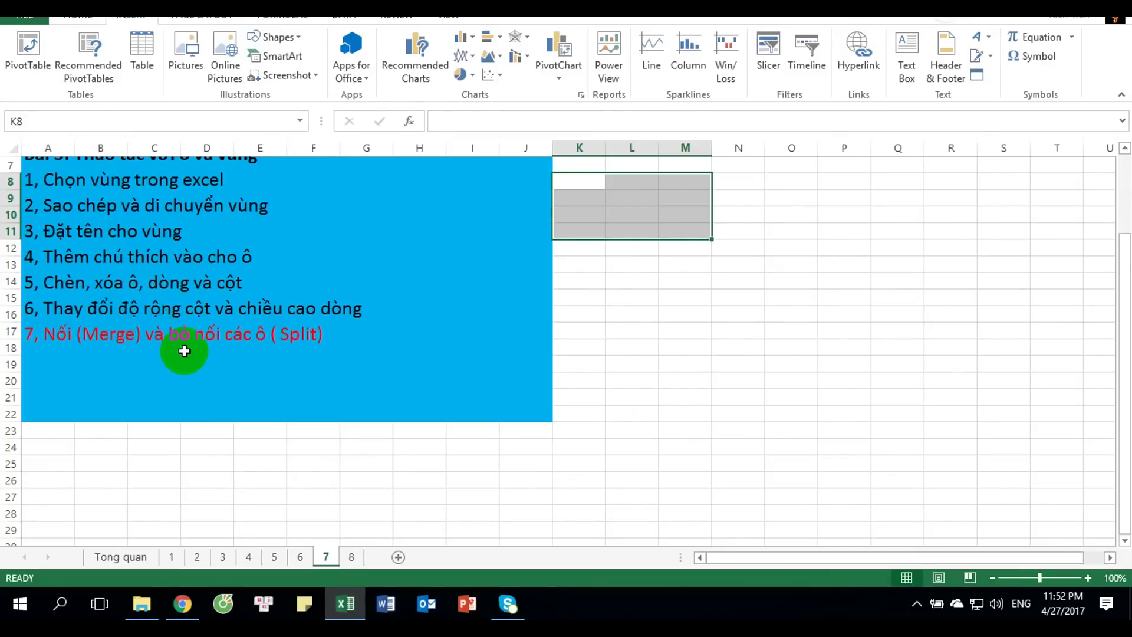
{"action": "scroll", "coordinate": [187, 351], "scroll_direction": "up", "scroll_amount": 1}
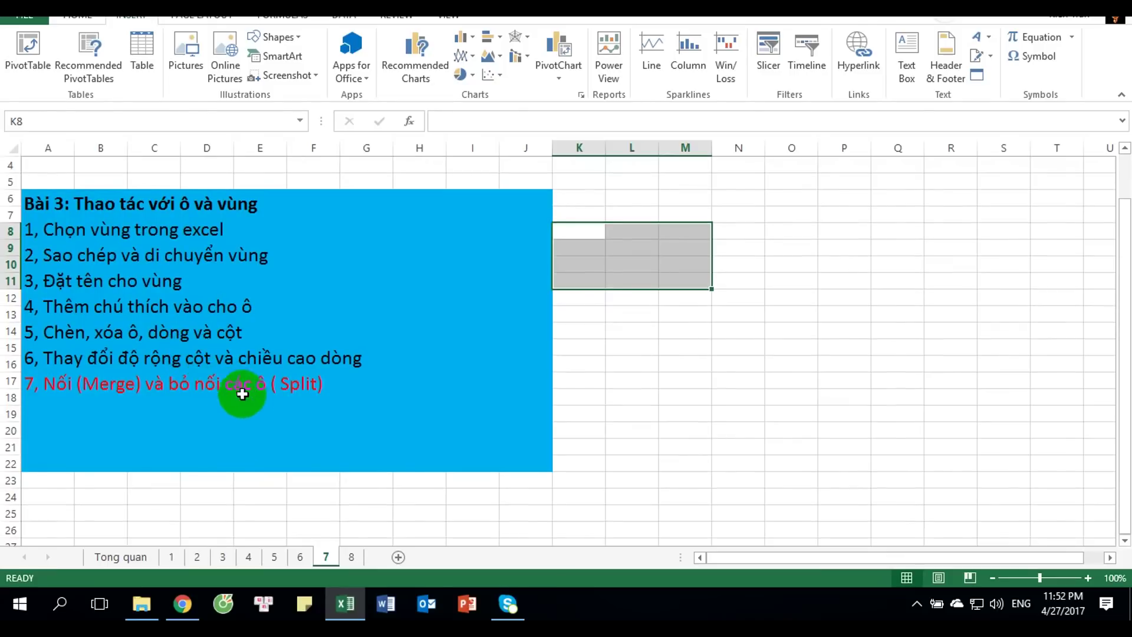
{"action": "left_click", "coordinate": [791, 311]}
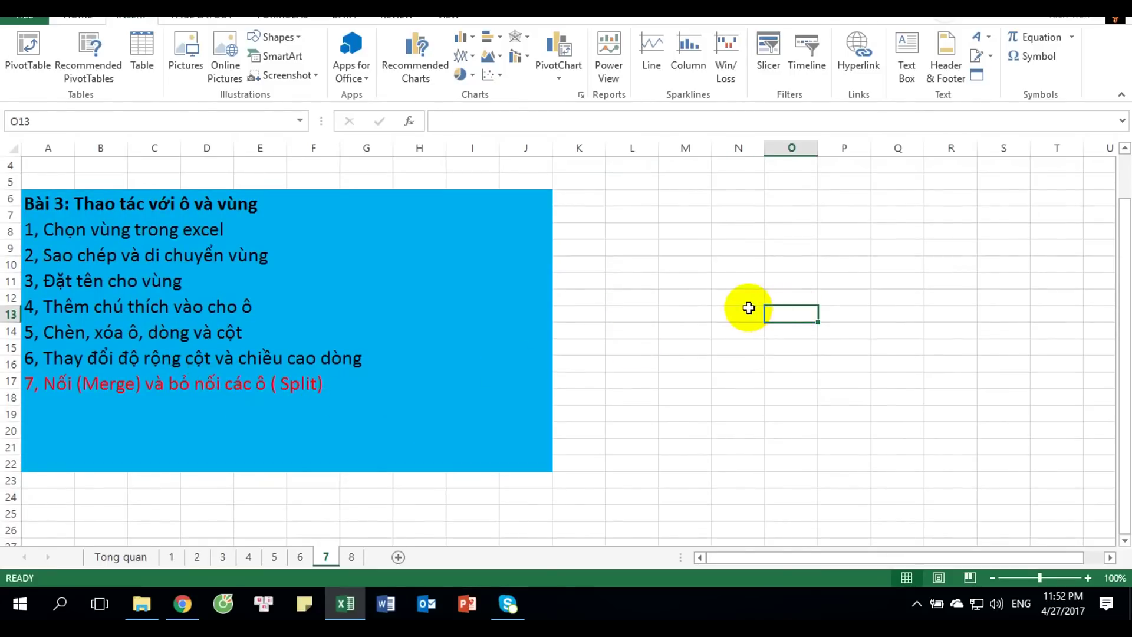
{"action": "scroll", "coordinate": [748, 306], "scroll_direction": "up", "scroll_amount": 1}
Enter 1, 2 and 3 into L8, M8 and N8, then select L8:N8.
{"action": "left_click", "coordinate": [653, 346]}
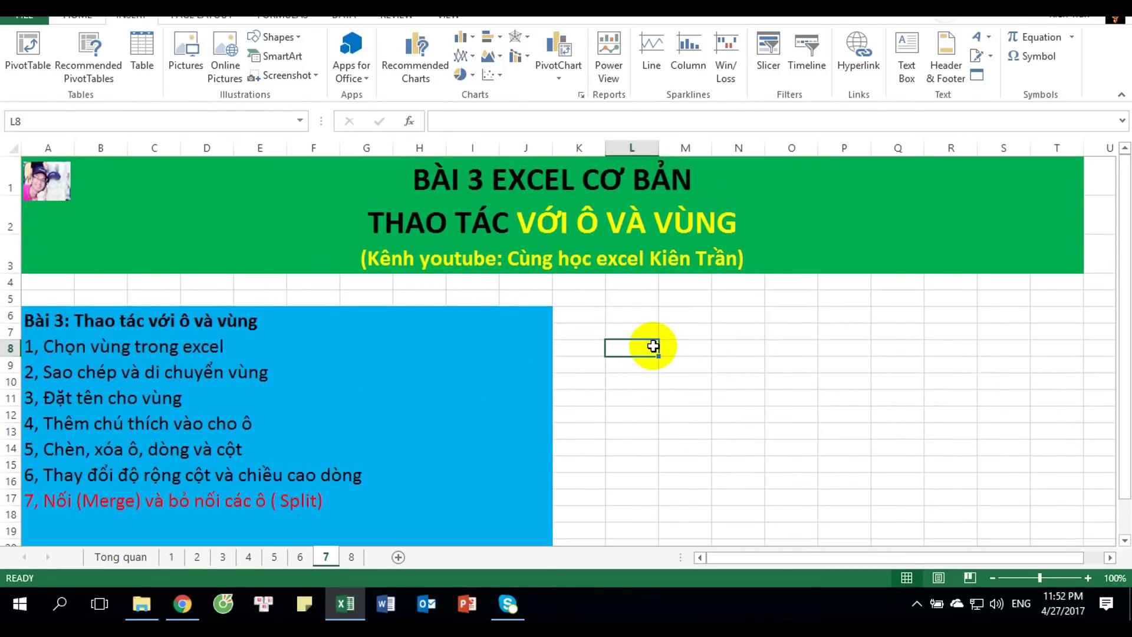
{"action": "key", "text": "Right"}
{"action": "type", "text": "2"}
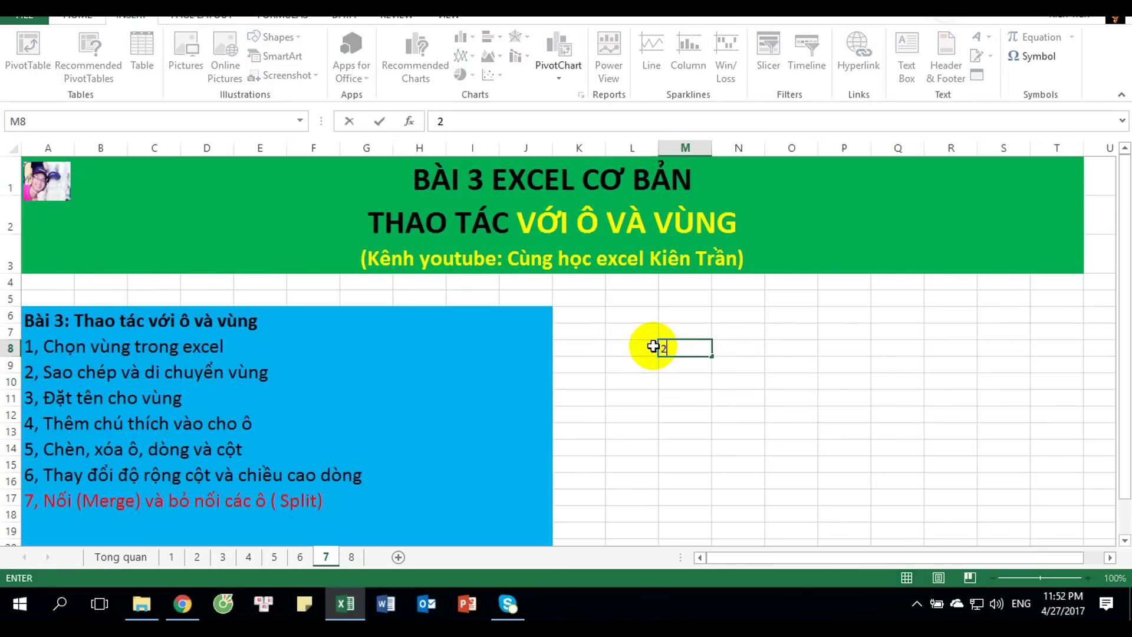
{"action": "key", "text": "Right"}
{"action": "type", "text": "3"}
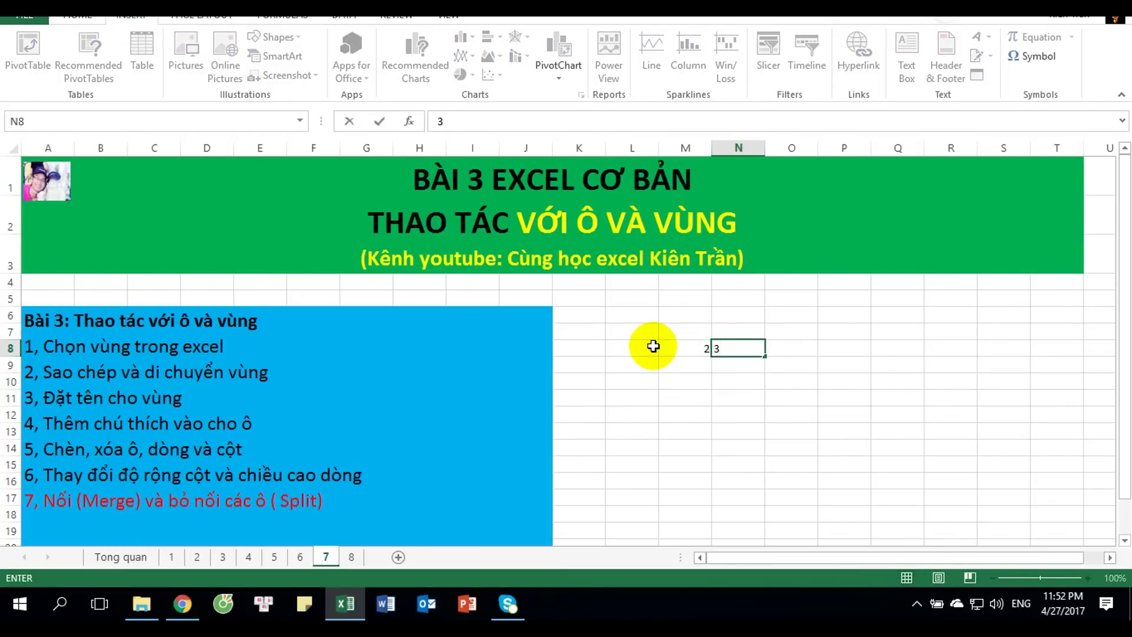
{"action": "key", "text": "Return"}
{"action": "left_click", "coordinate": [788, 379]}
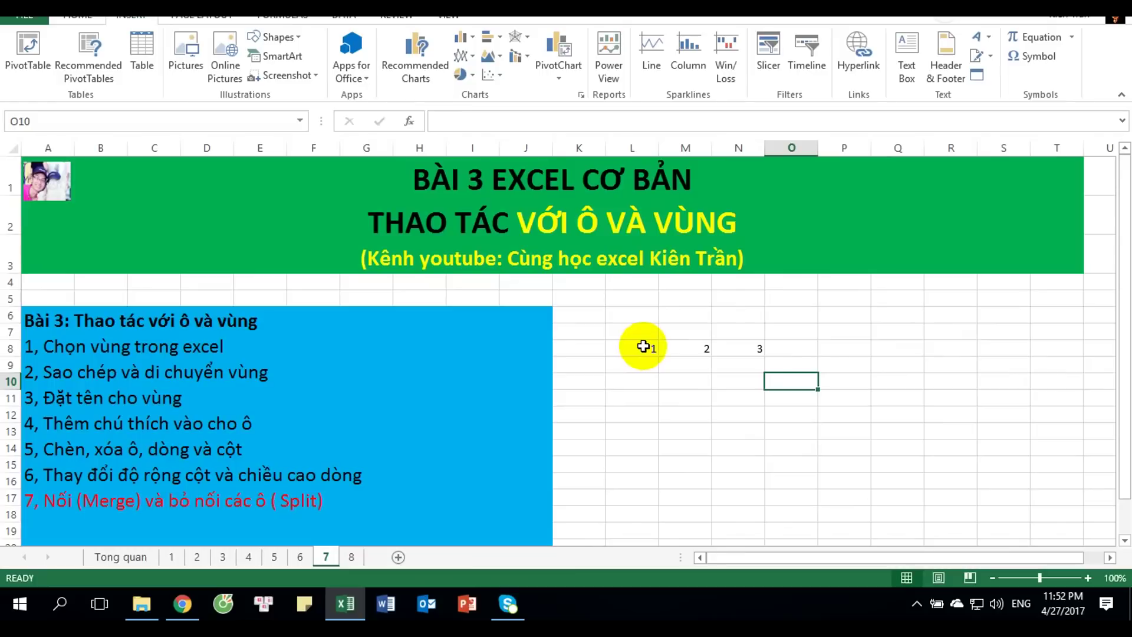
{"action": "left_click_drag", "start_coordinate": [639, 348], "coordinate": [732, 351]}
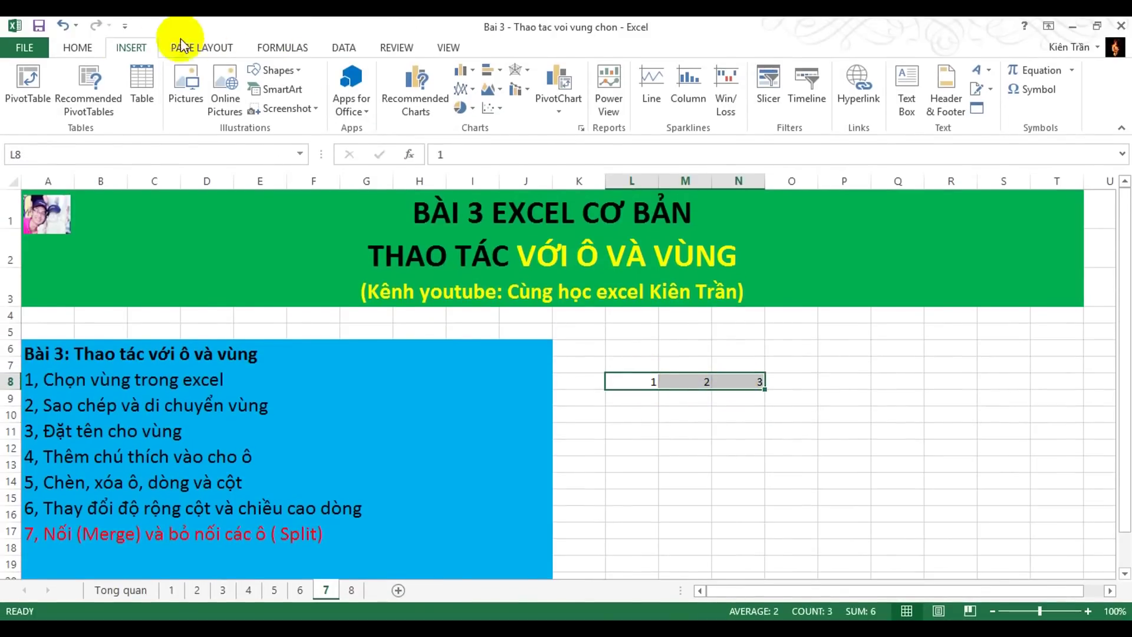
Merge and centre L8:N8 from the Home tab, accepting the warning that only the first value is kept.
{"action": "left_click", "coordinate": [80, 19]}
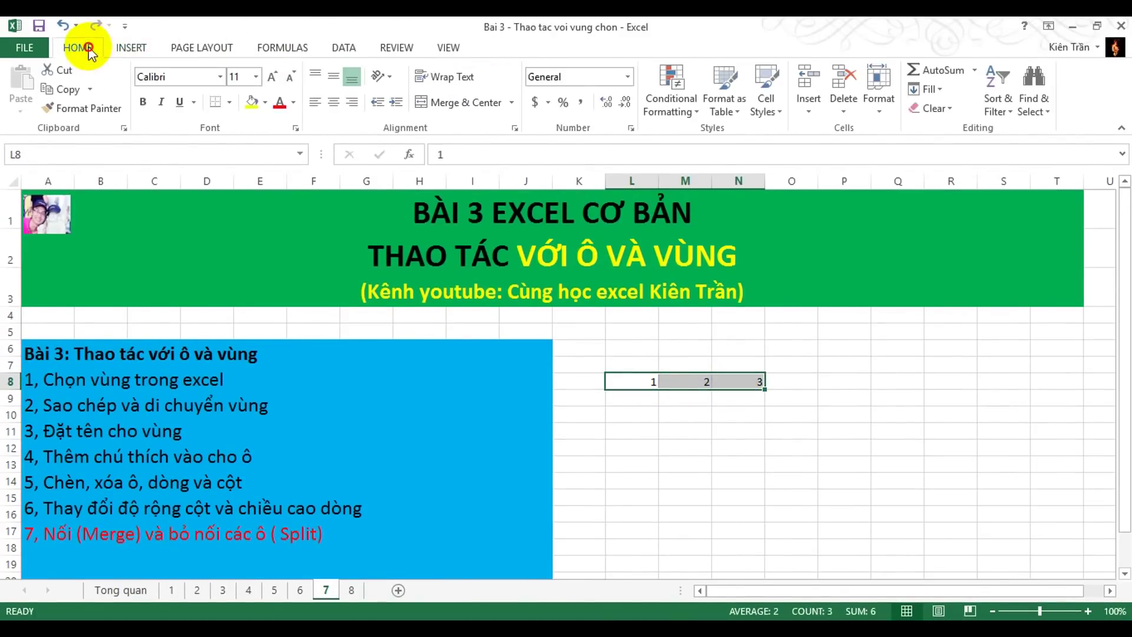
{"action": "left_click", "coordinate": [449, 110]}
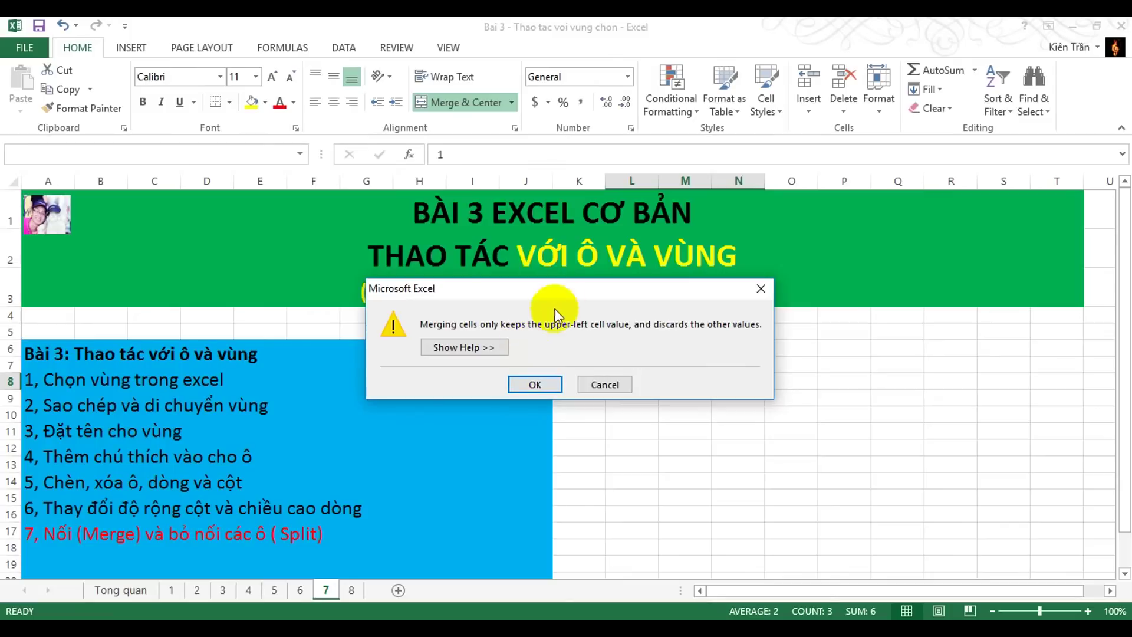
{"action": "left_click_drag", "start_coordinate": [554, 288], "coordinate": [724, 311]}
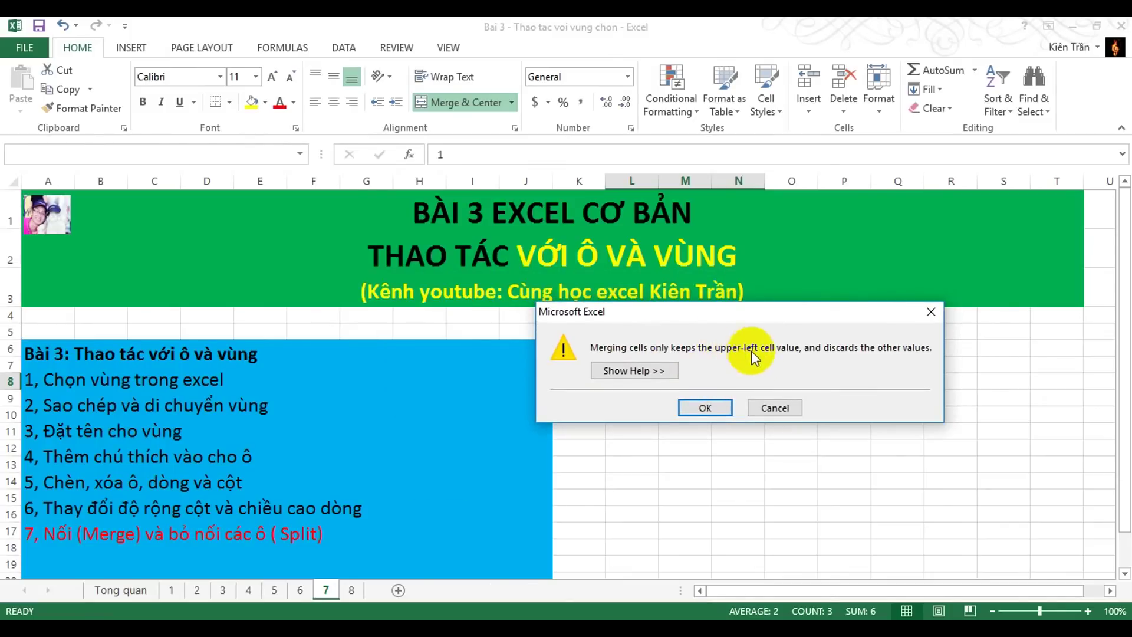
{"action": "left_click", "coordinate": [703, 408]}
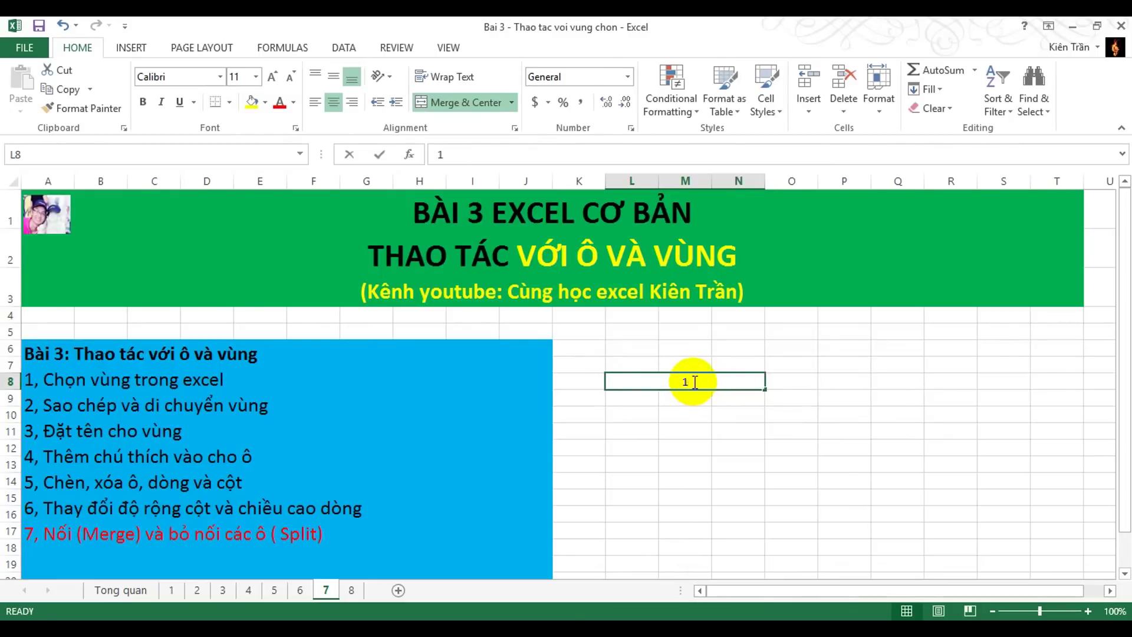
Fill the merged cell L8:N8 with yellow.
{"action": "key", "text": "Down"}
{"action": "key", "text": "Down"}
{"action": "key", "text": "Down"}
{"action": "key", "text": "Down"}
{"action": "left_click", "coordinate": [704, 381]}
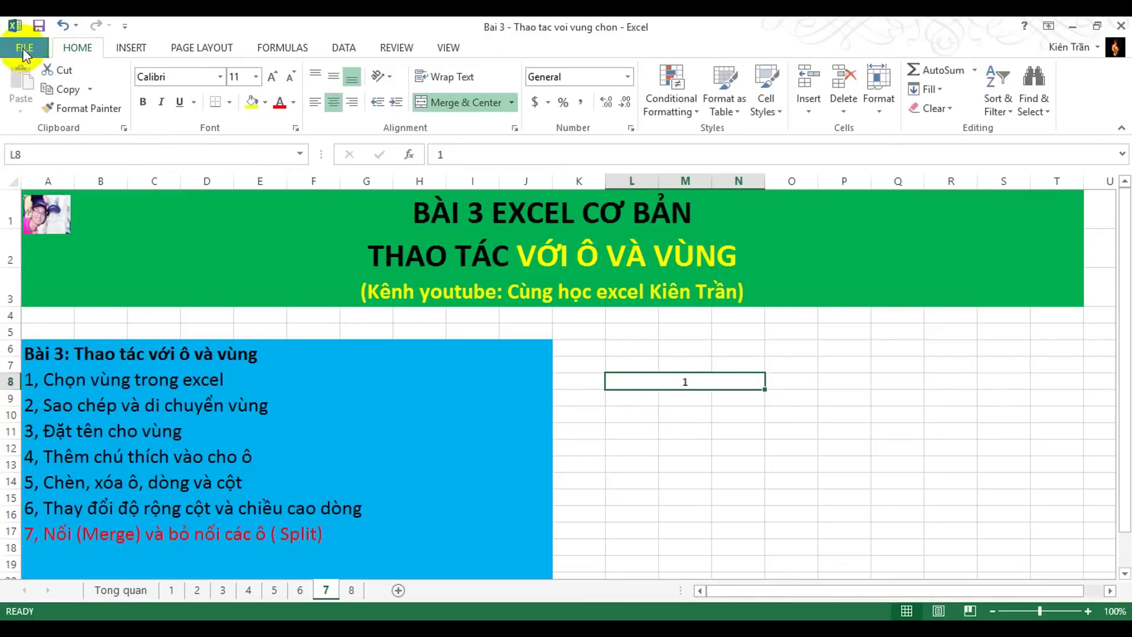
{"action": "left_click", "coordinate": [252, 104]}
Merge L8:N11 into one cell and centre the 1 vertically.
{"action": "left_click", "coordinate": [739, 416]}
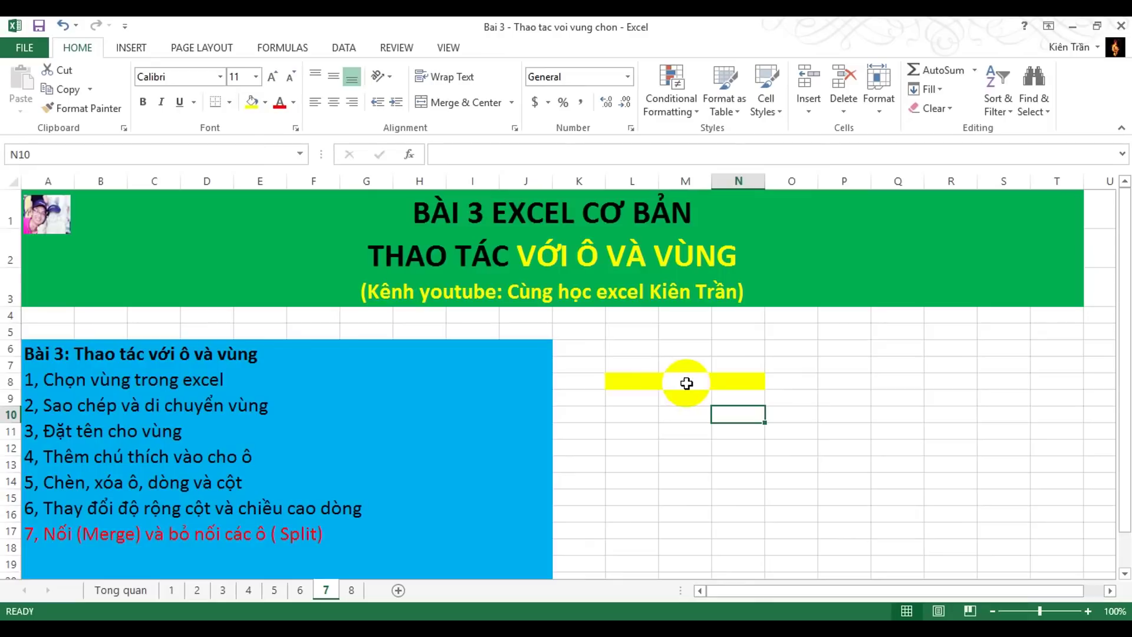
{"action": "left_click_drag", "start_coordinate": [675, 385], "coordinate": [661, 437]}
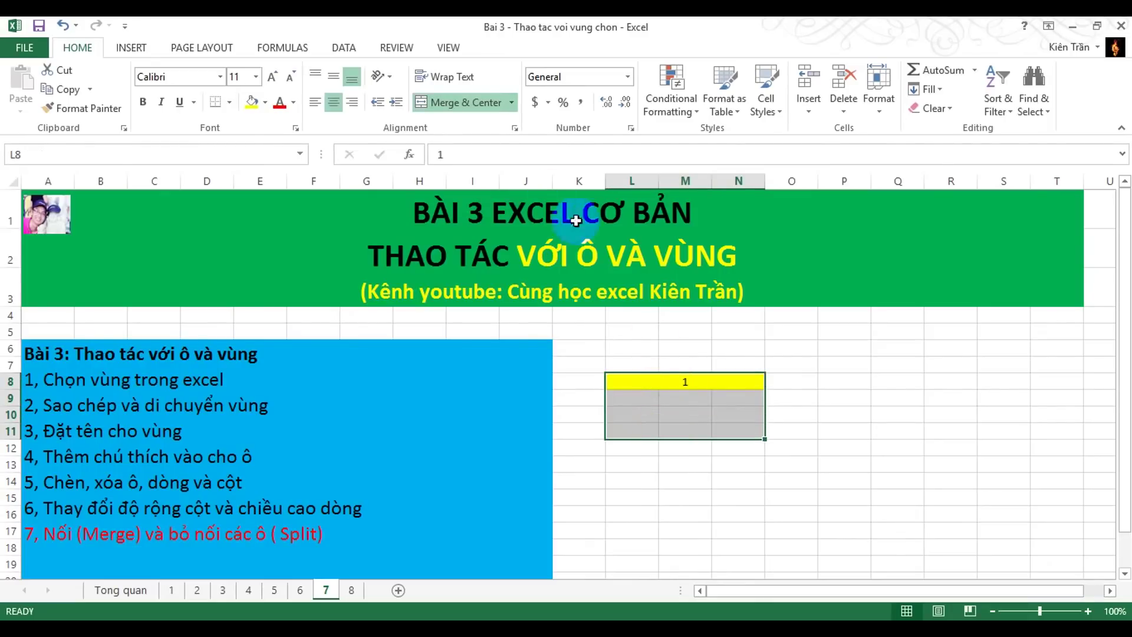
{"action": "left_click", "coordinate": [475, 112]}
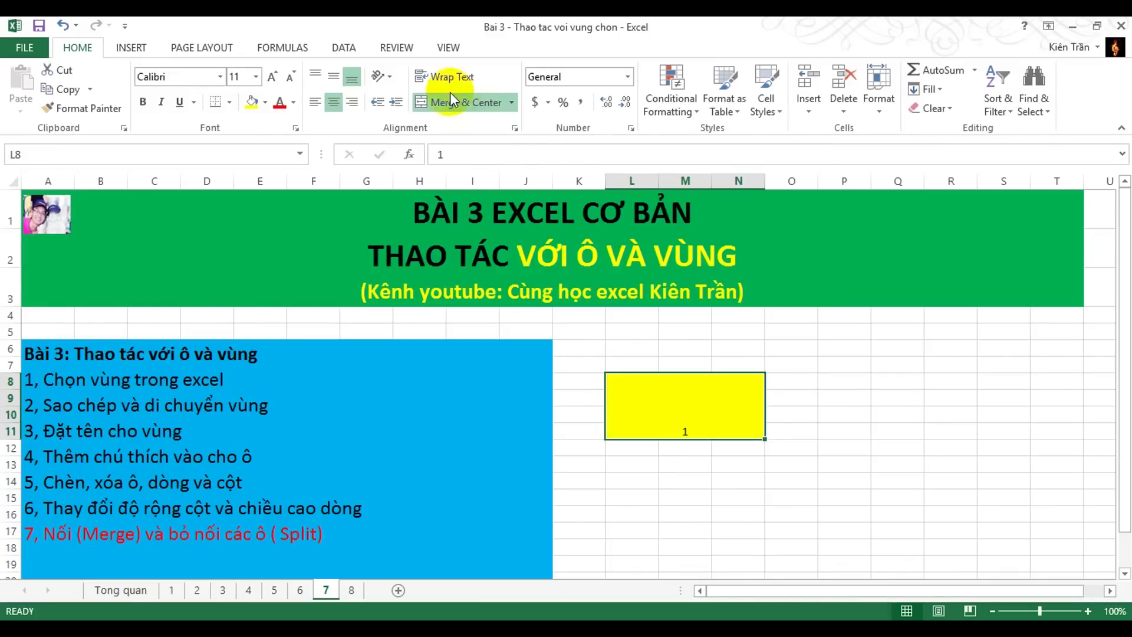
{"action": "left_click", "coordinate": [333, 76]}
Unmerge the cell back into separate cells L8:N11.
{"action": "left_click", "coordinate": [798, 432]}
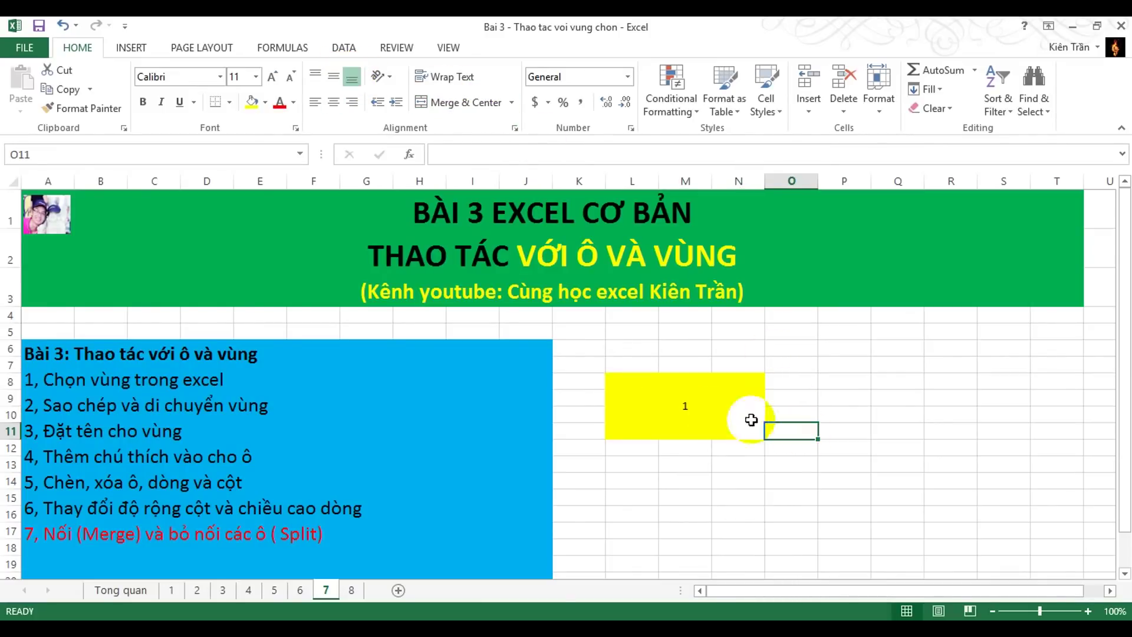
{"action": "left_click", "coordinate": [710, 407]}
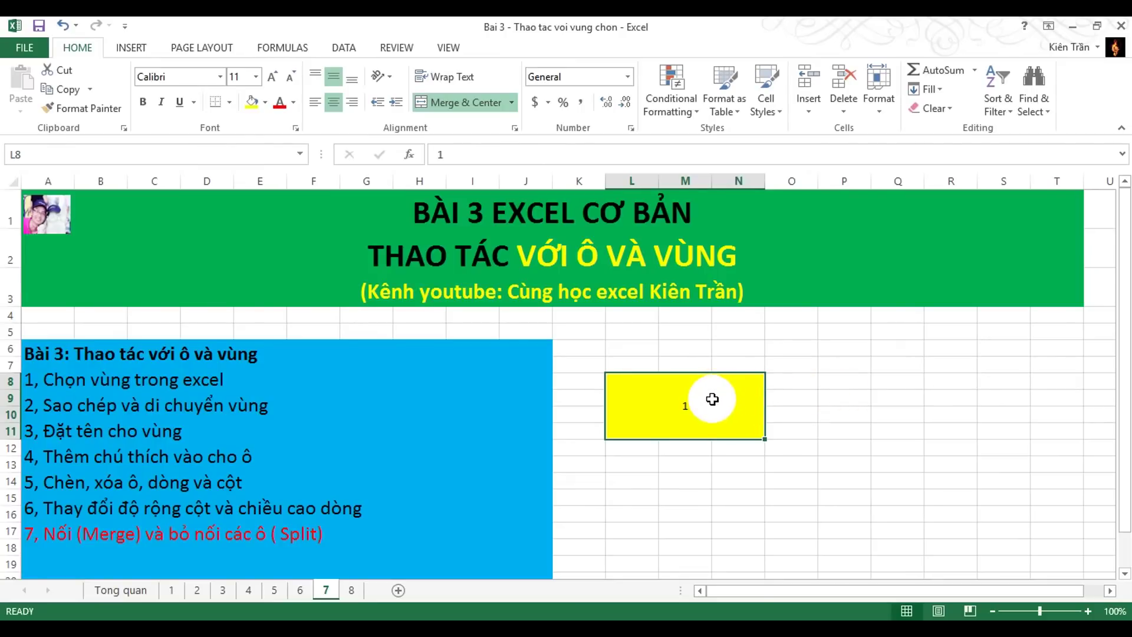
{"action": "left_click", "coordinate": [821, 391]}
{"action": "left_click", "coordinate": [712, 398]}
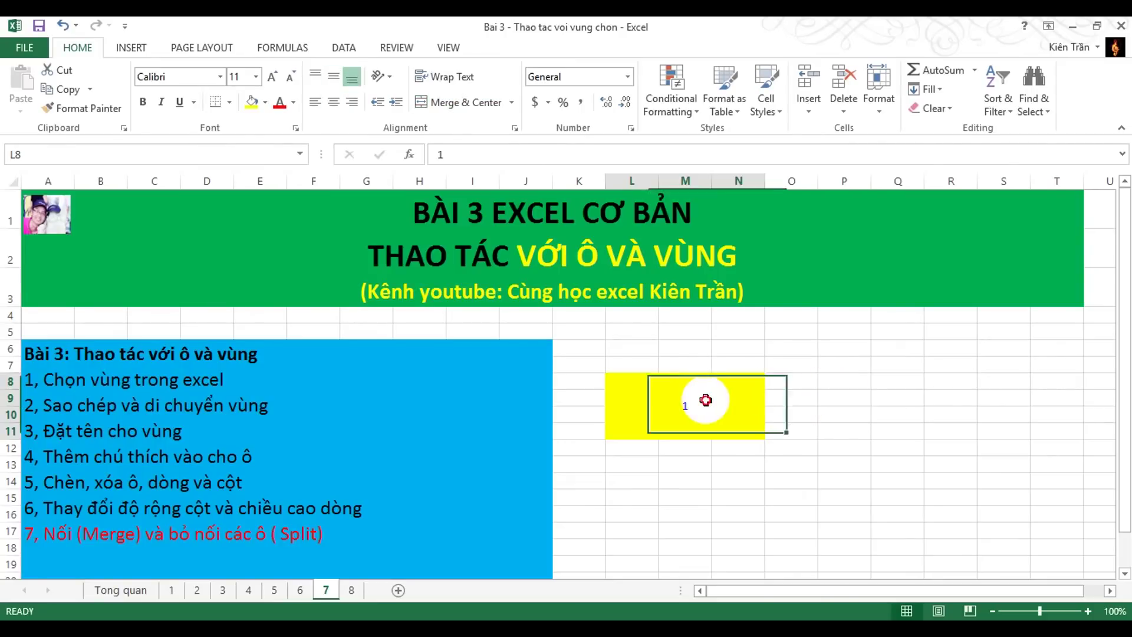
{"action": "left_click", "coordinate": [454, 105]}
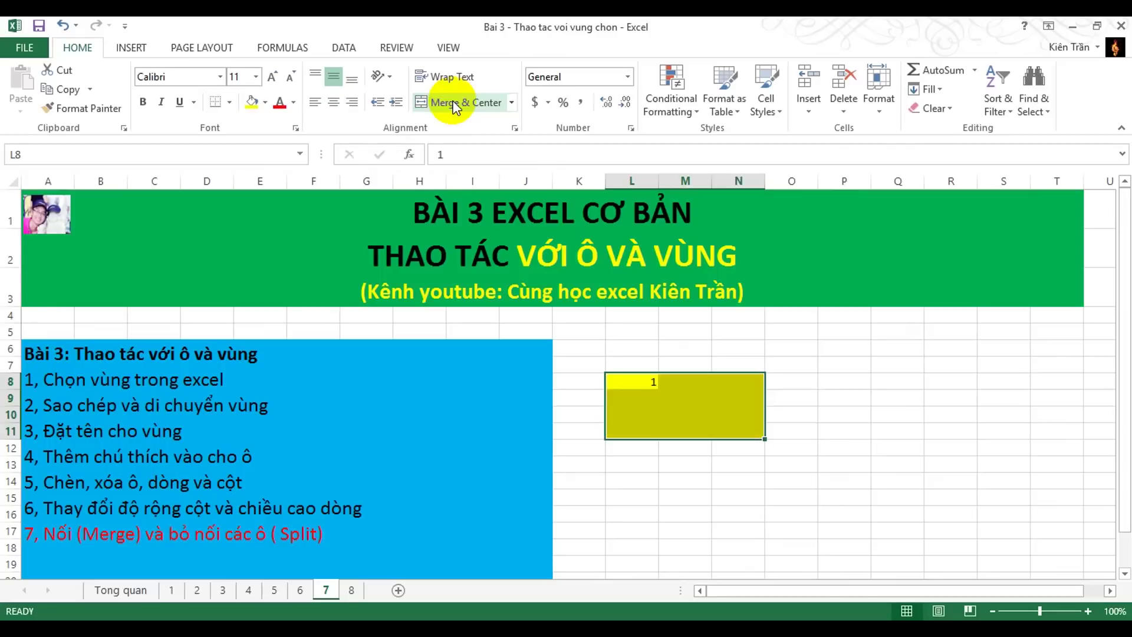
{"action": "left_click", "coordinate": [802, 383]}
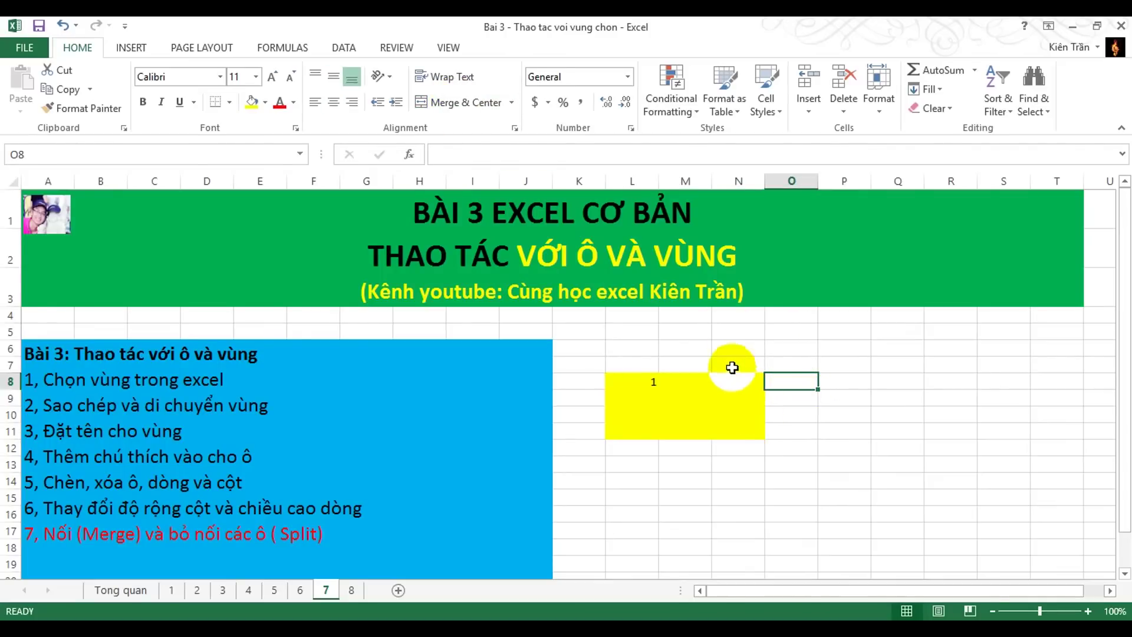
Remove the yellow fill from L8:N11 with No Fill.
{"action": "left_click_drag", "start_coordinate": [618, 381], "coordinate": [732, 424]}
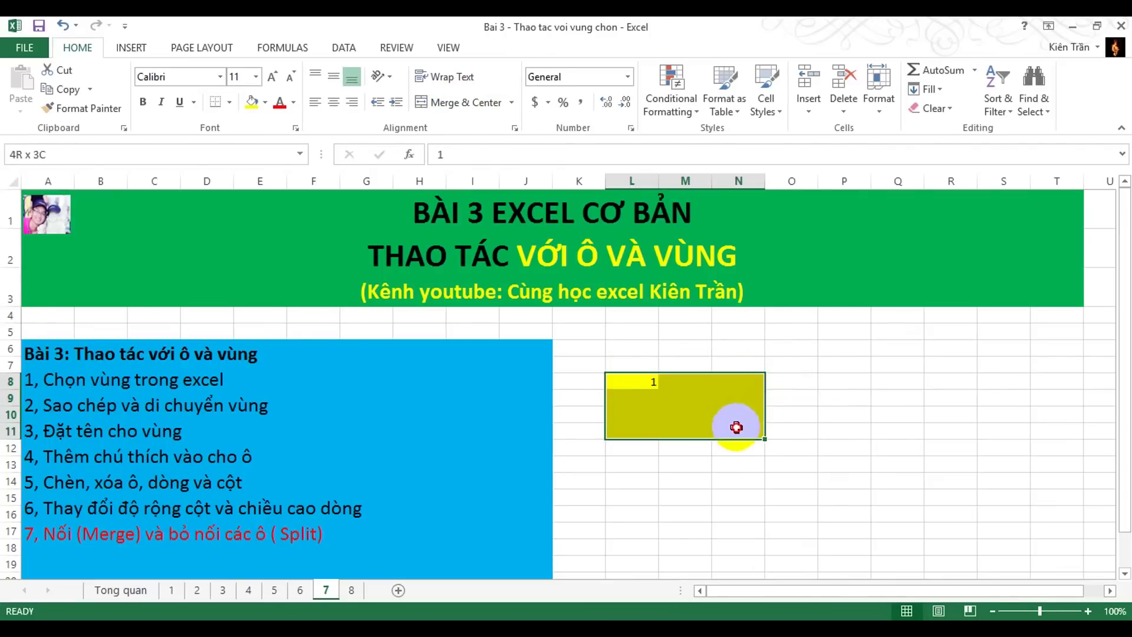
{"action": "left_click", "coordinate": [265, 101]}
{"action": "left_click", "coordinate": [285, 243]}
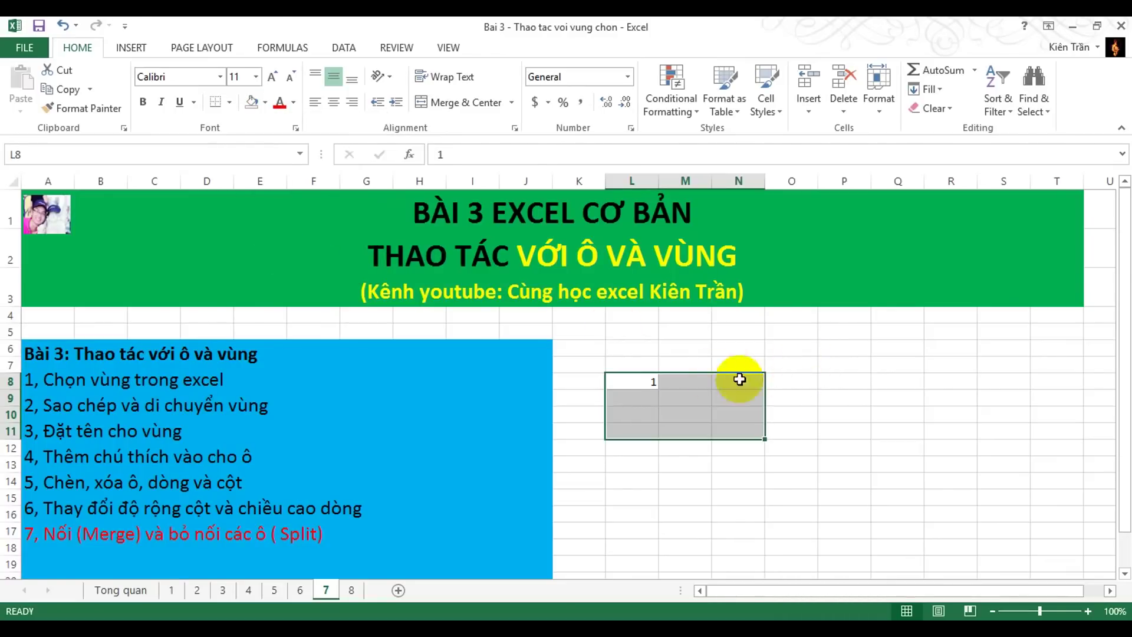
{"action": "scroll", "coordinate": [670, 354], "scroll_direction": "down", "scroll_amount": 1}
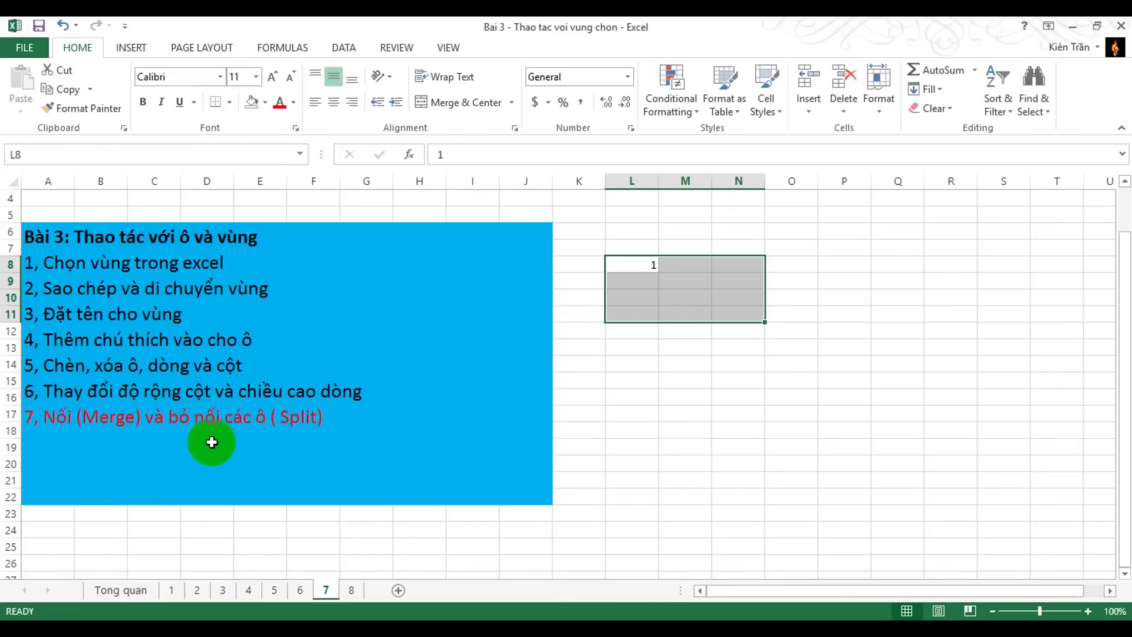
{"action": "scroll", "coordinate": [218, 439], "scroll_direction": "up", "scroll_amount": 1}
{"action": "scroll", "coordinate": [221, 437], "scroll_direction": "down", "scroll_amount": 1}
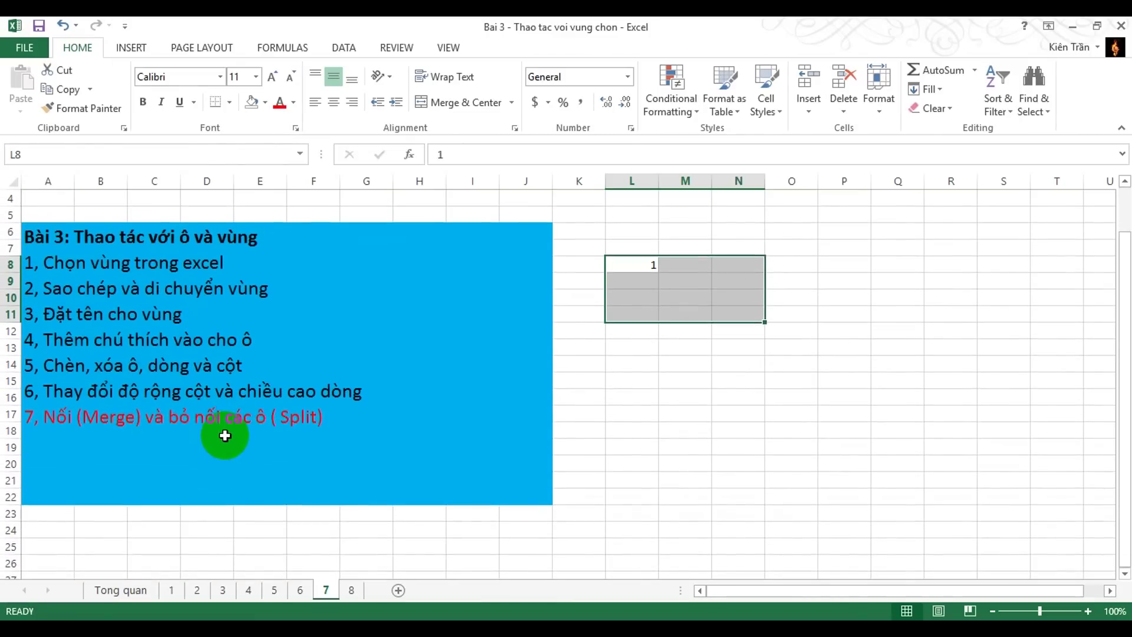
{"action": "scroll", "coordinate": [296, 443], "scroll_direction": "up", "scroll_amount": 1}
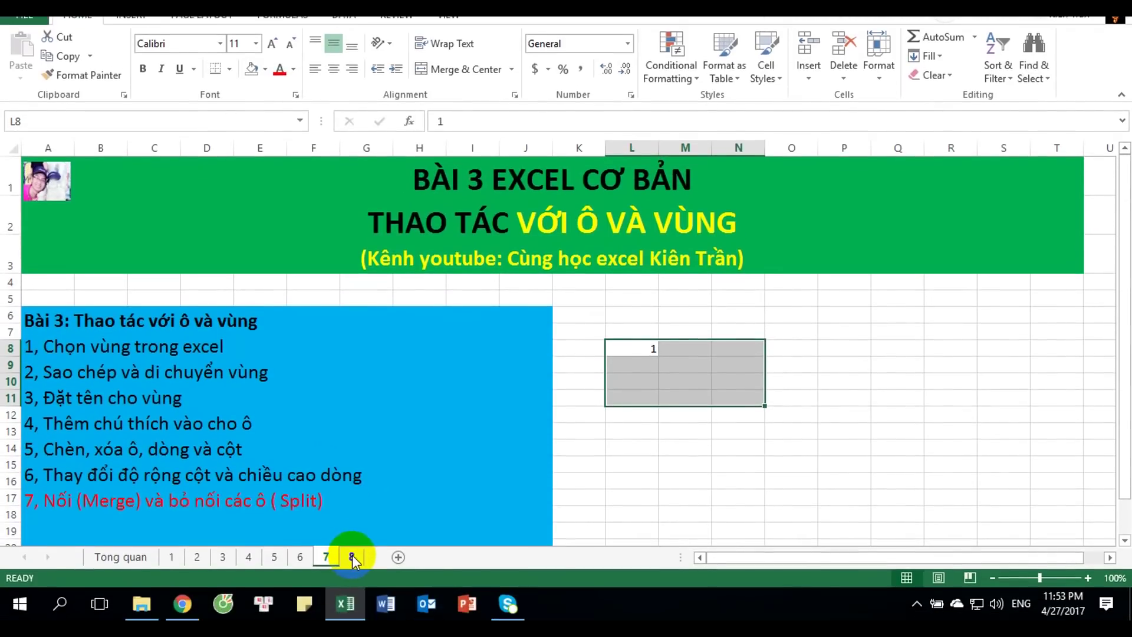
Switch to sheet 8 and copy the blue lesson-list block in A6.
{"action": "left_click", "coordinate": [352, 590]}
{"action": "scroll", "coordinate": [326, 425], "scroll_direction": "down", "scroll_amount": 1}
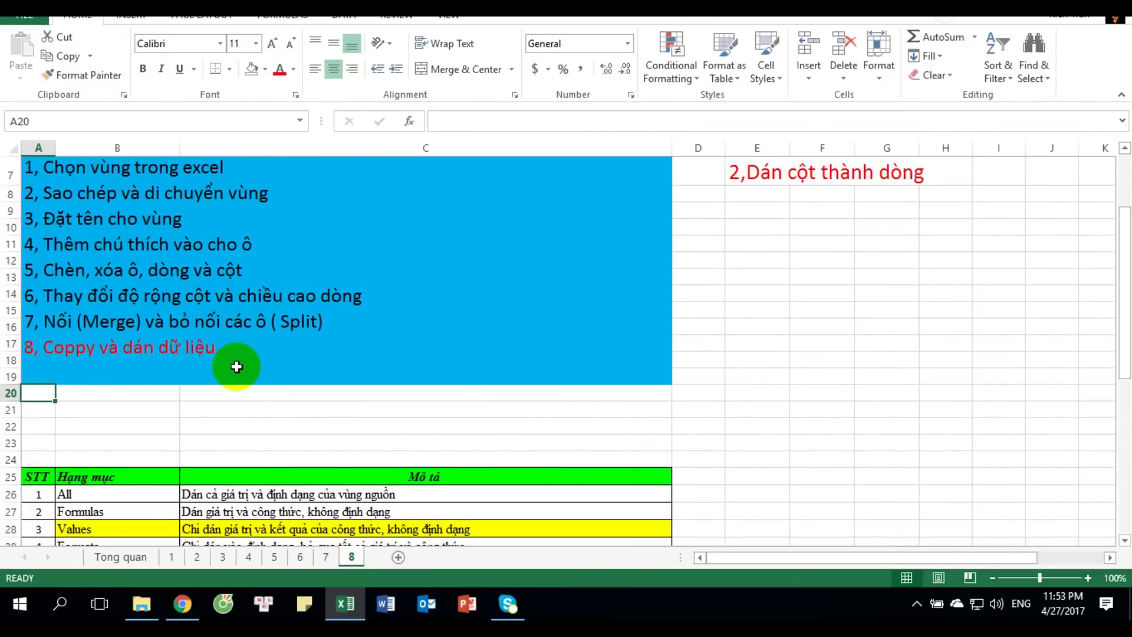
{"action": "scroll", "coordinate": [236, 365], "scroll_direction": "down", "scroll_amount": 1}
{"action": "scroll", "coordinate": [236, 362], "scroll_direction": "up", "scroll_amount": 2}
{"action": "left_click", "coordinate": [278, 242]}
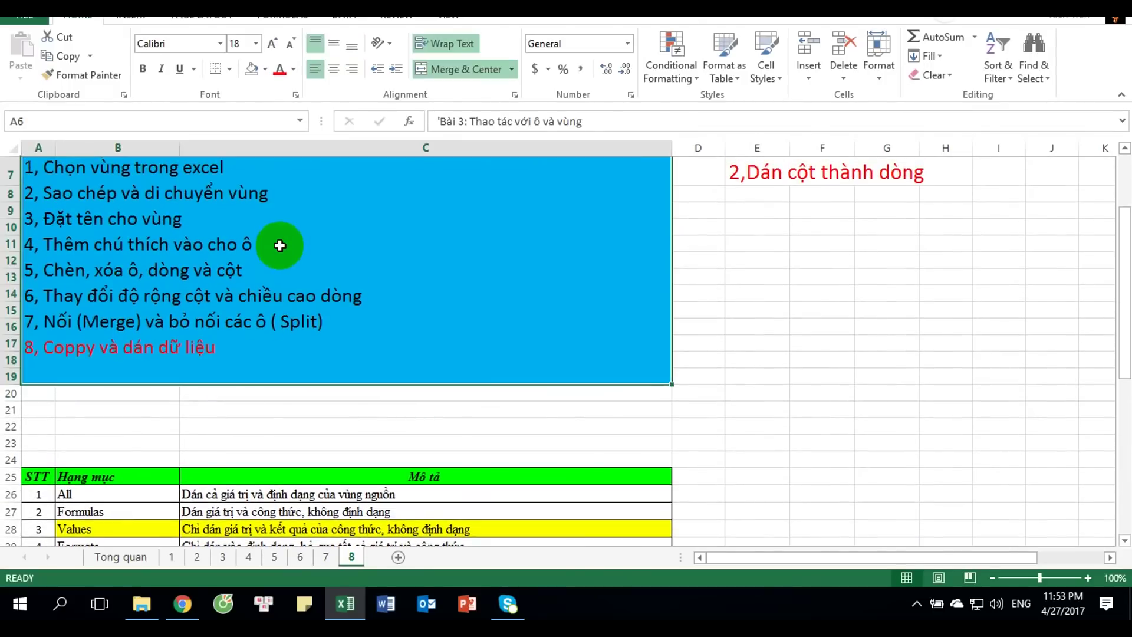
{"action": "scroll", "coordinate": [279, 245], "scroll_direction": "up", "scroll_amount": 2}
{"action": "key", "text": "ctrl+c"}
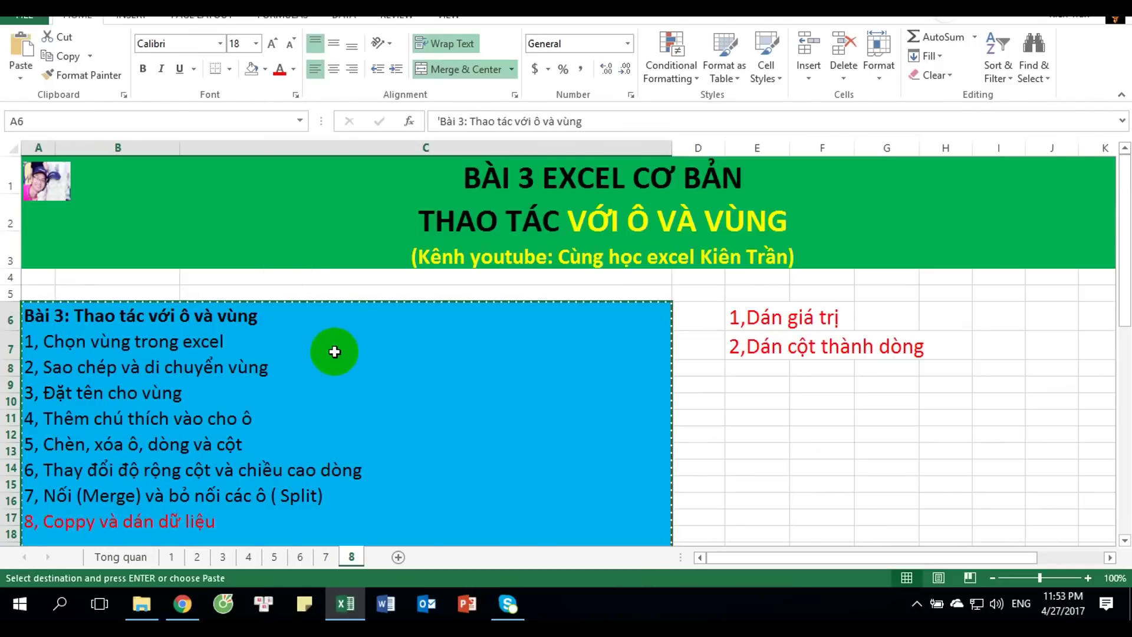
{"action": "scroll", "coordinate": [329, 350], "scroll_direction": "down", "scroll_amount": 2}
View the Paste Special dialog for cell E12, then cancel without pasting.
{"action": "left_click", "coordinate": [743, 255]}
{"action": "right_click", "coordinate": [743, 255]}
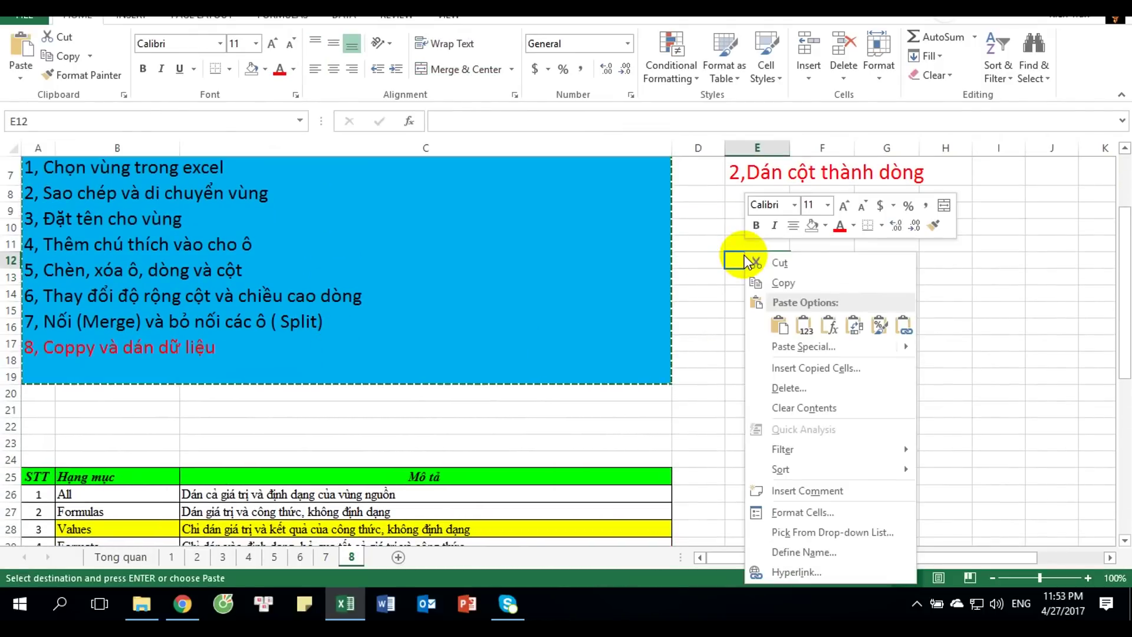
{"action": "left_click", "coordinate": [813, 346]}
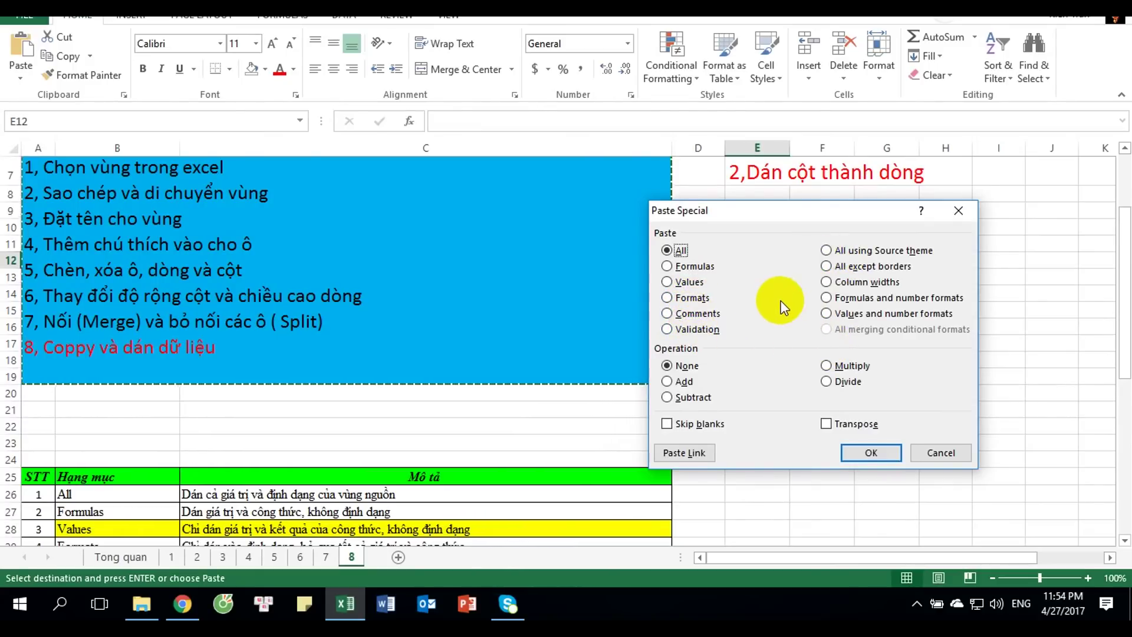
{"action": "left_click", "coordinate": [941, 453]}
{"action": "scroll", "coordinate": [792, 355], "scroll_direction": "up", "scroll_amount": 2}
{"action": "scroll", "coordinate": [790, 354], "scroll_direction": "down", "scroll_amount": 1}
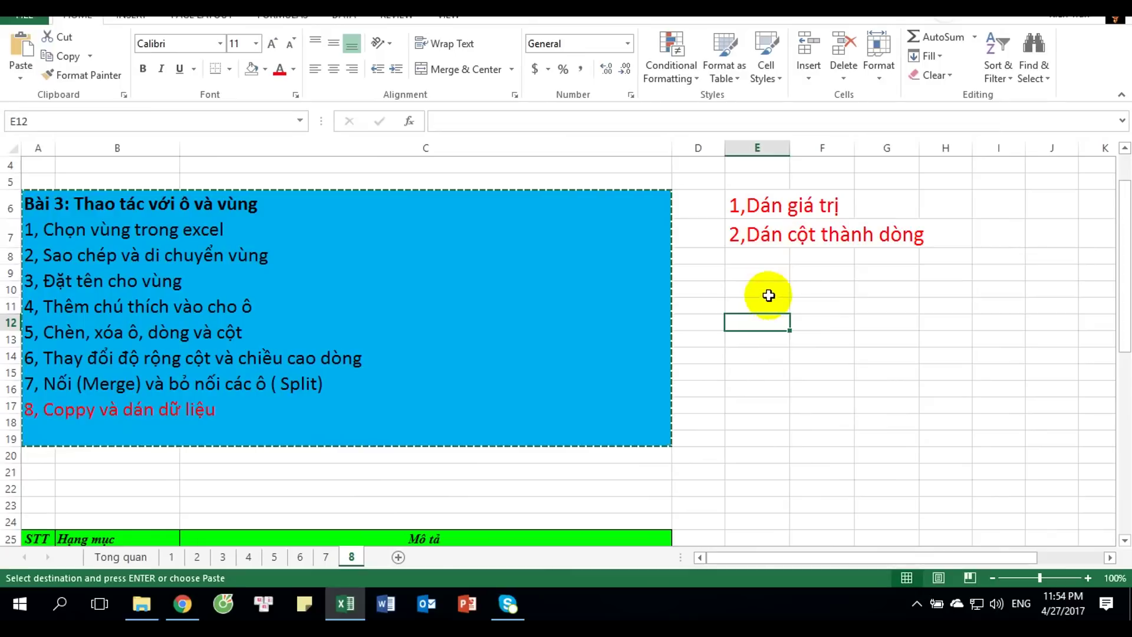
{"action": "scroll", "coordinate": [790, 263], "scroll_direction": "down", "scroll_amount": 4}
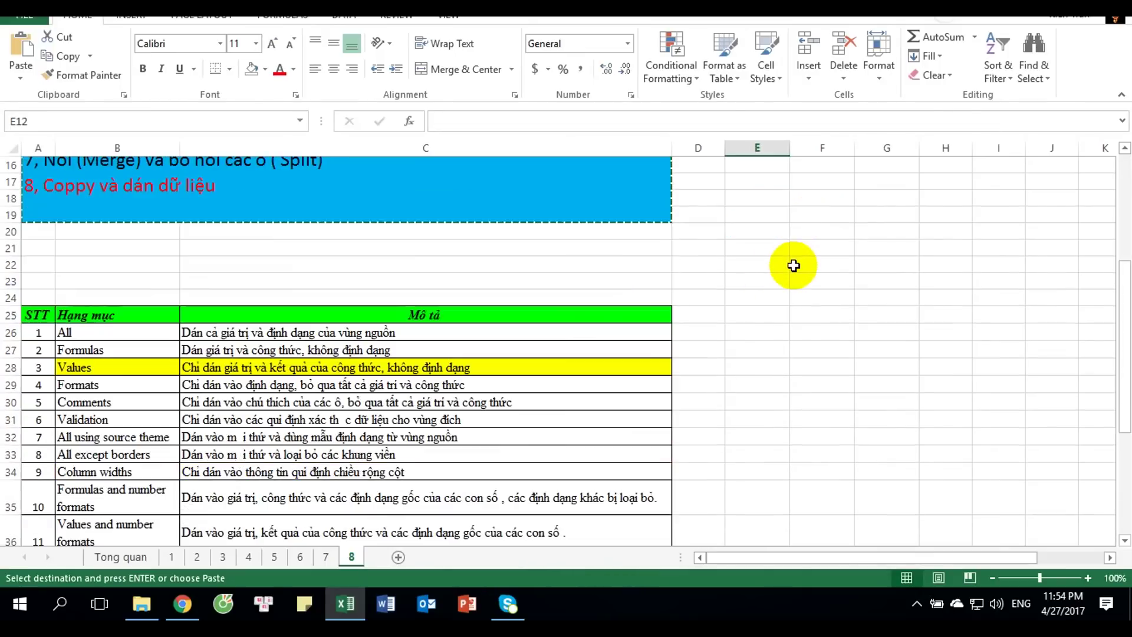
{"action": "scroll", "coordinate": [790, 263], "scroll_direction": "down", "scroll_amount": 3}
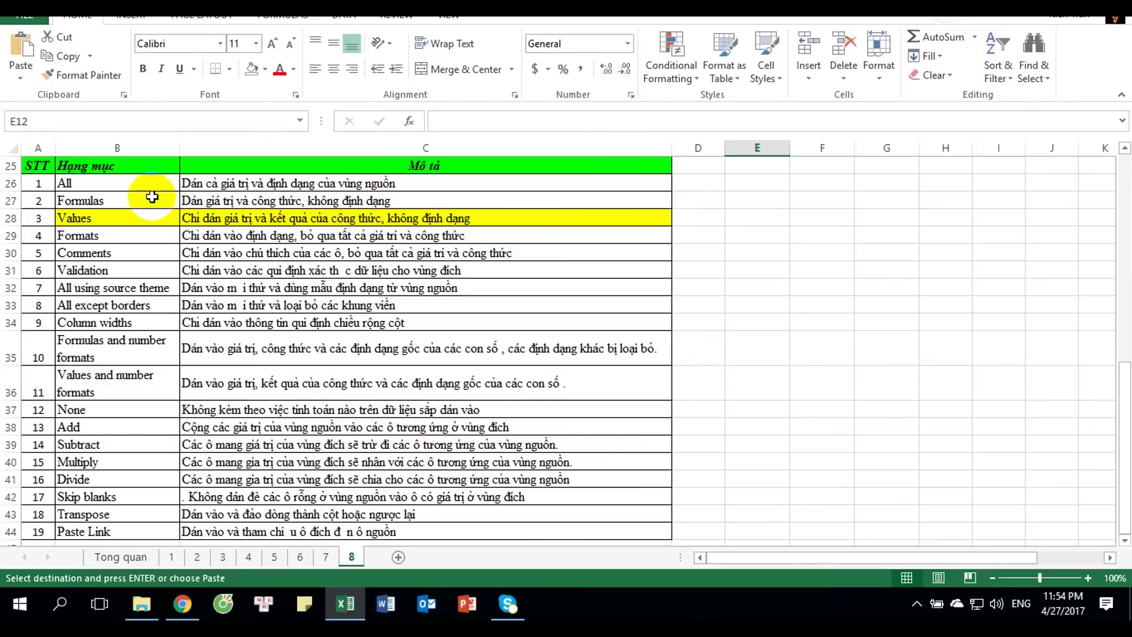
{"action": "right_click", "coordinate": [656, 215]}
{"action": "left_click", "coordinate": [697, 227]}
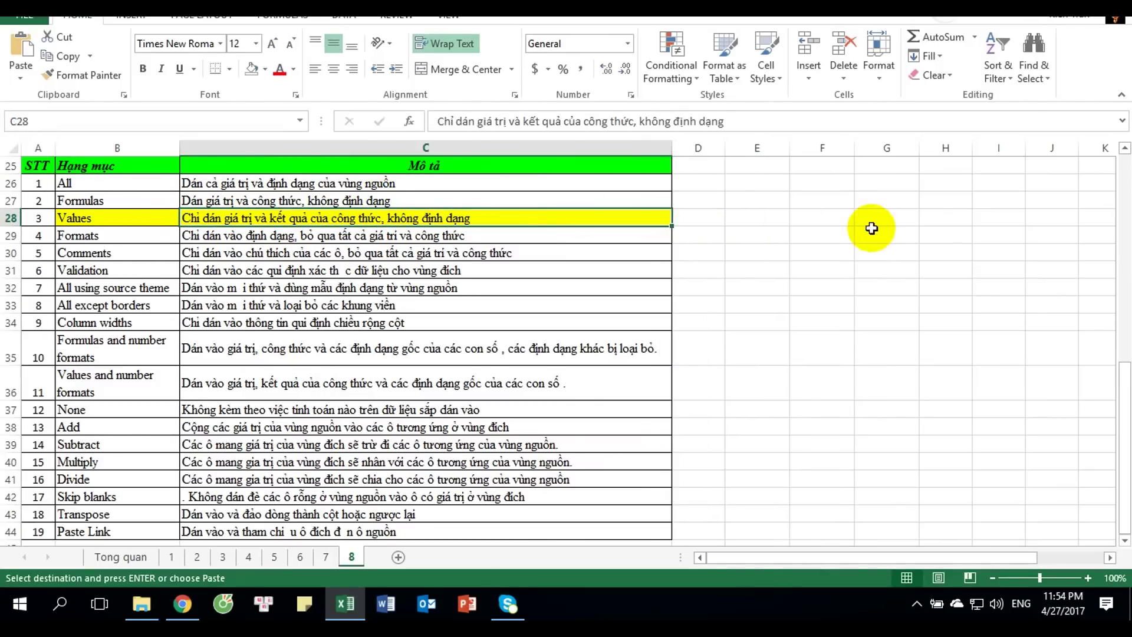
{"action": "right_click", "coordinate": [871, 230]}
{"action": "mouse_move", "coordinate": [949, 325]}
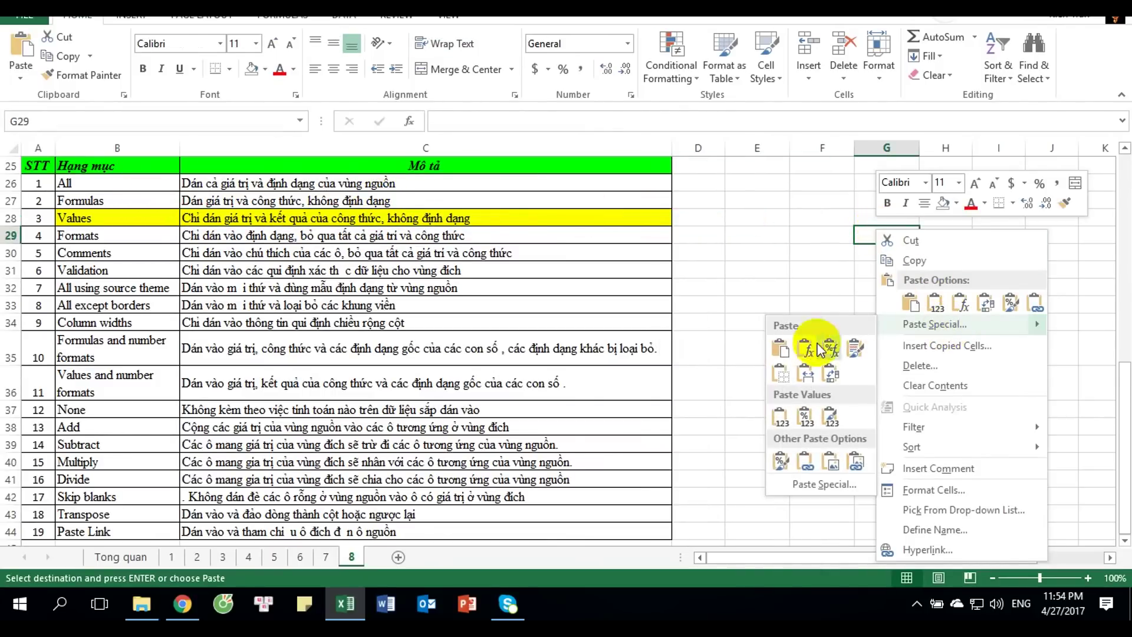
{"action": "left_click", "coordinate": [932, 323]}
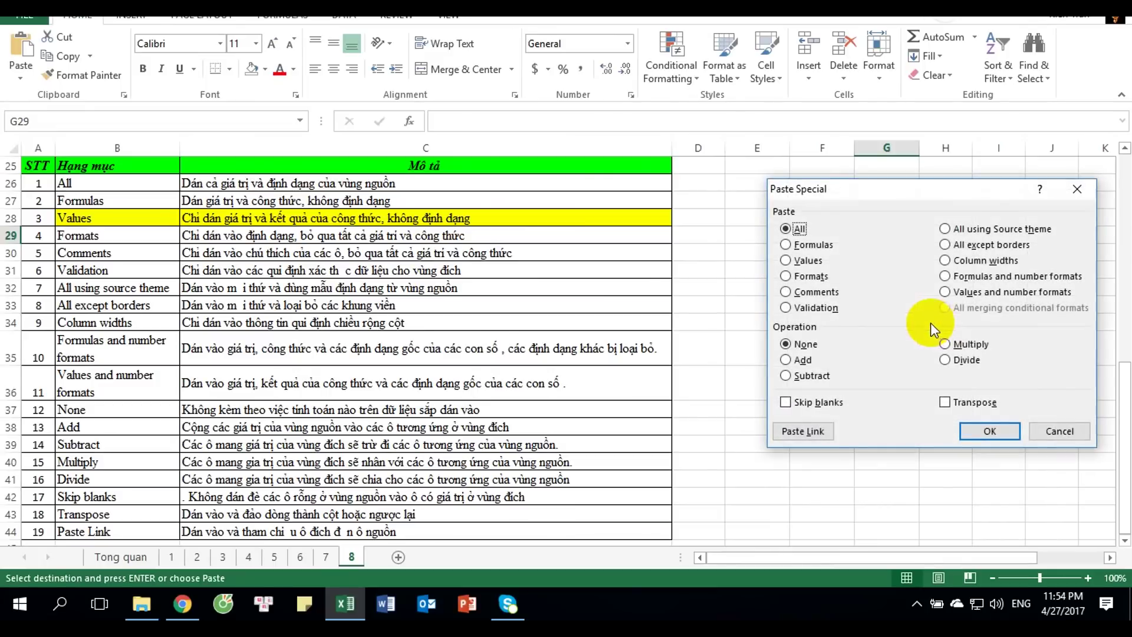
{"action": "left_click_drag", "start_coordinate": [831, 192], "coordinate": [726, 177]}
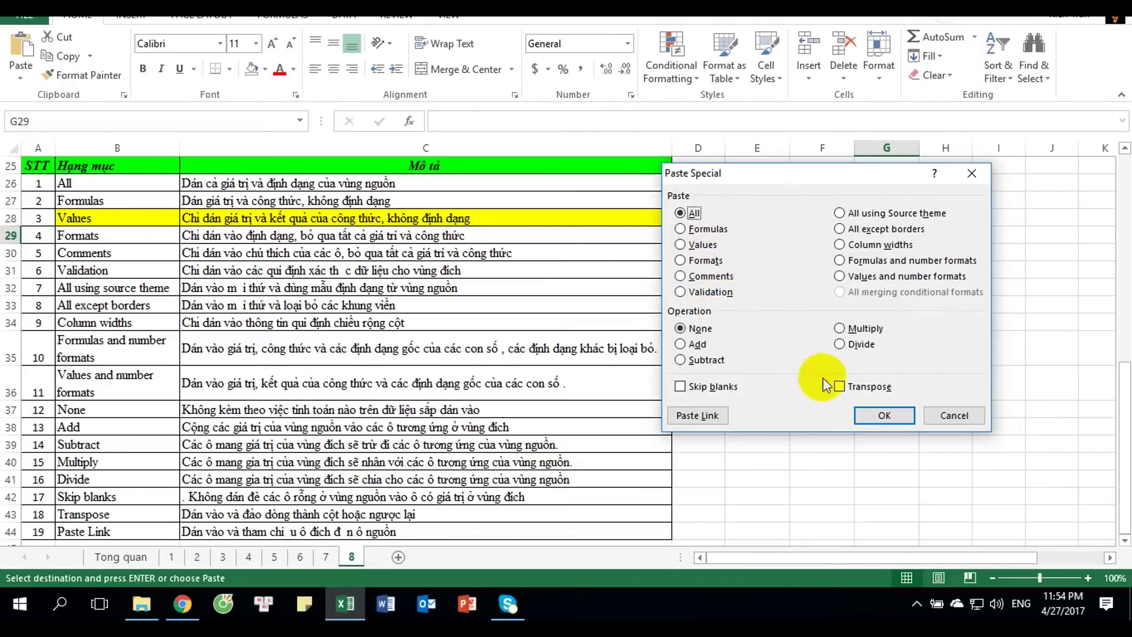
{"action": "left_click", "coordinate": [953, 415]}
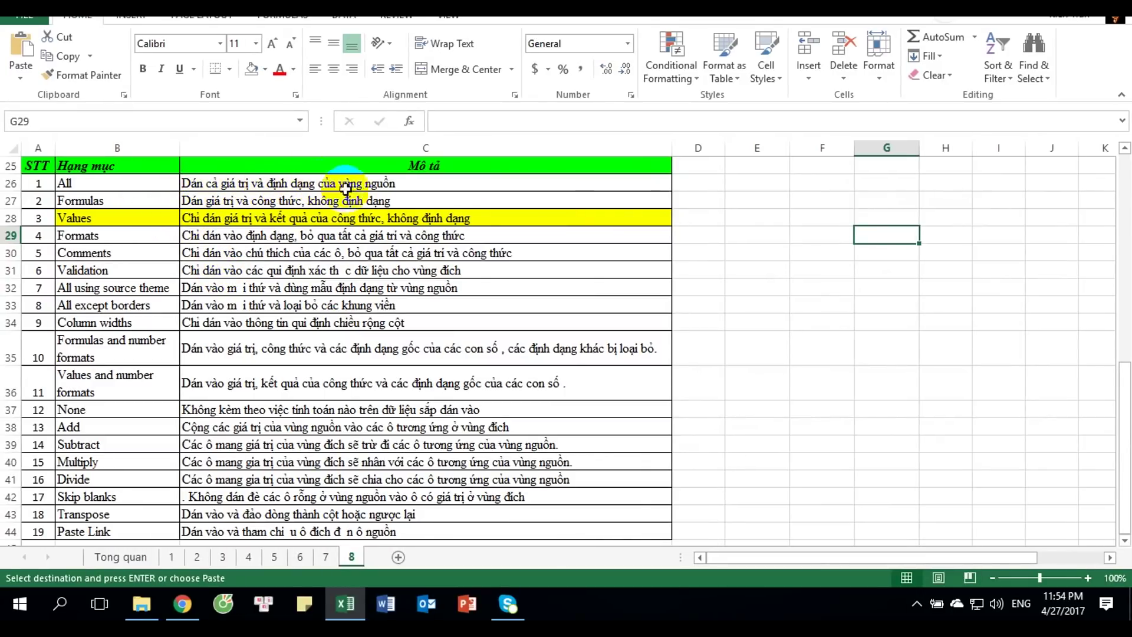
{"action": "scroll", "coordinate": [150, 326], "scroll_direction": "down", "scroll_amount": 1}
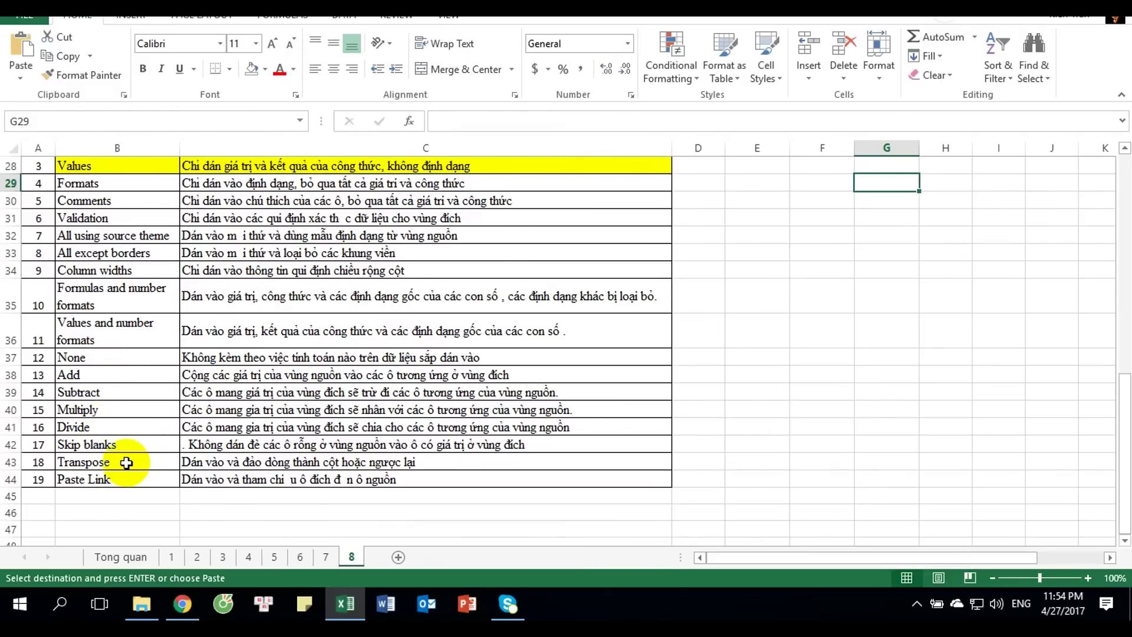
{"action": "left_click_drag", "start_coordinate": [126, 462], "coordinate": [415, 462]}
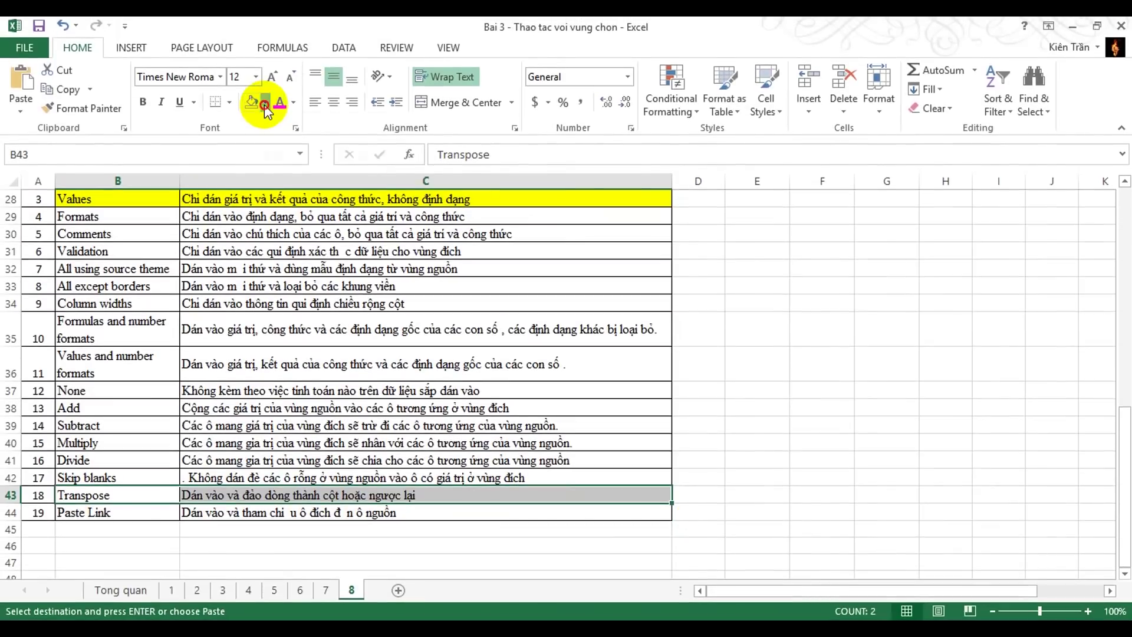
{"action": "left_click", "coordinate": [265, 104]}
{"action": "left_click", "coordinate": [289, 218]}
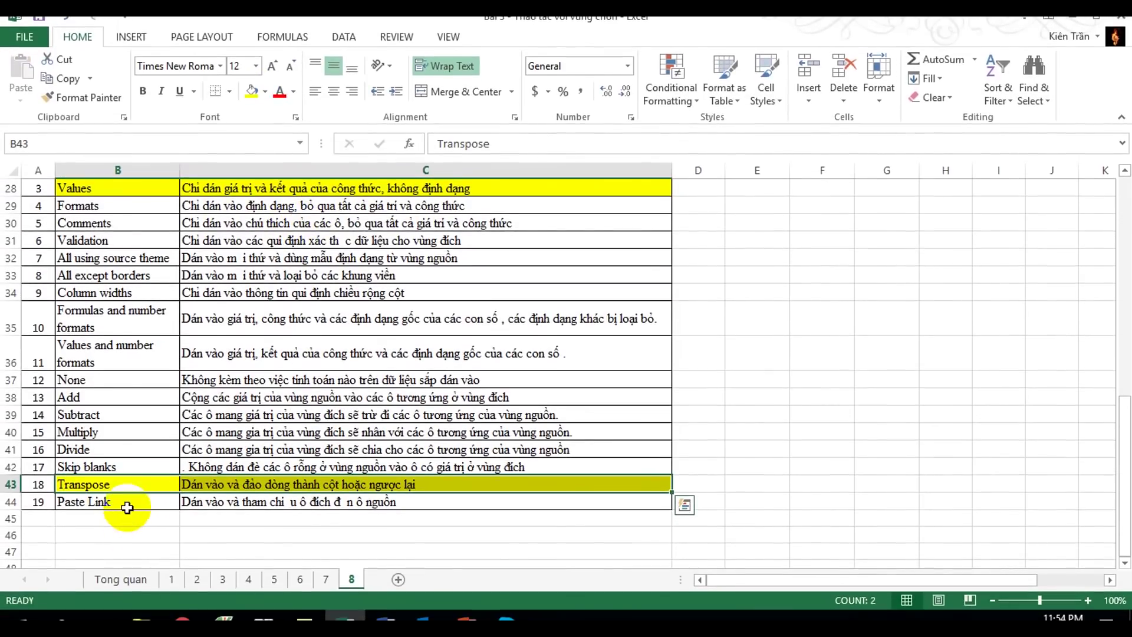
{"action": "scroll", "coordinate": [380, 468], "scroll_direction": "up", "scroll_amount": 2}
{"action": "scroll", "coordinate": [377, 436], "scroll_direction": "down", "scroll_amount": 2}
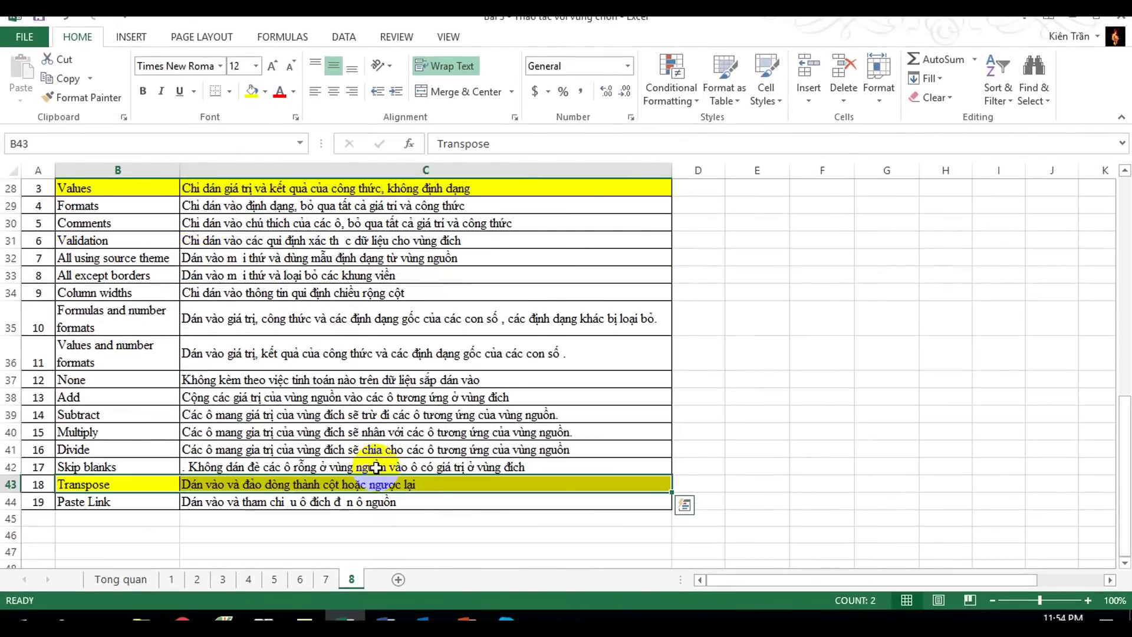
{"action": "scroll", "coordinate": [375, 465], "scroll_direction": "up", "scroll_amount": 3}
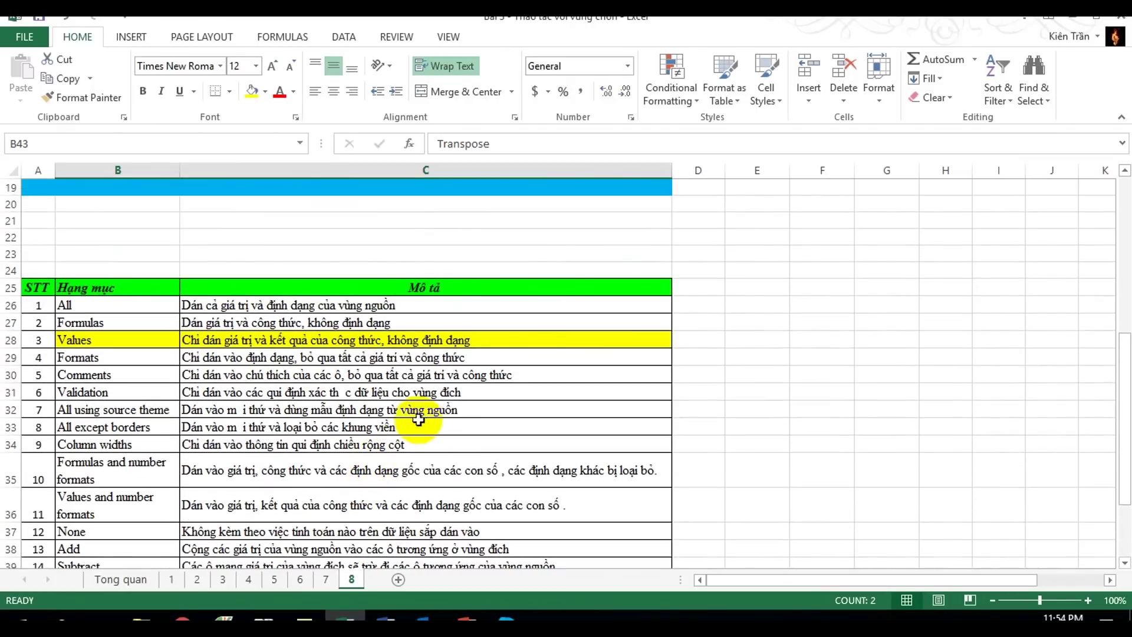
{"action": "left_click_drag", "start_coordinate": [118, 337], "coordinate": [306, 347]}
{"action": "scroll", "coordinate": [306, 360], "scroll_direction": "down", "scroll_amount": 2}
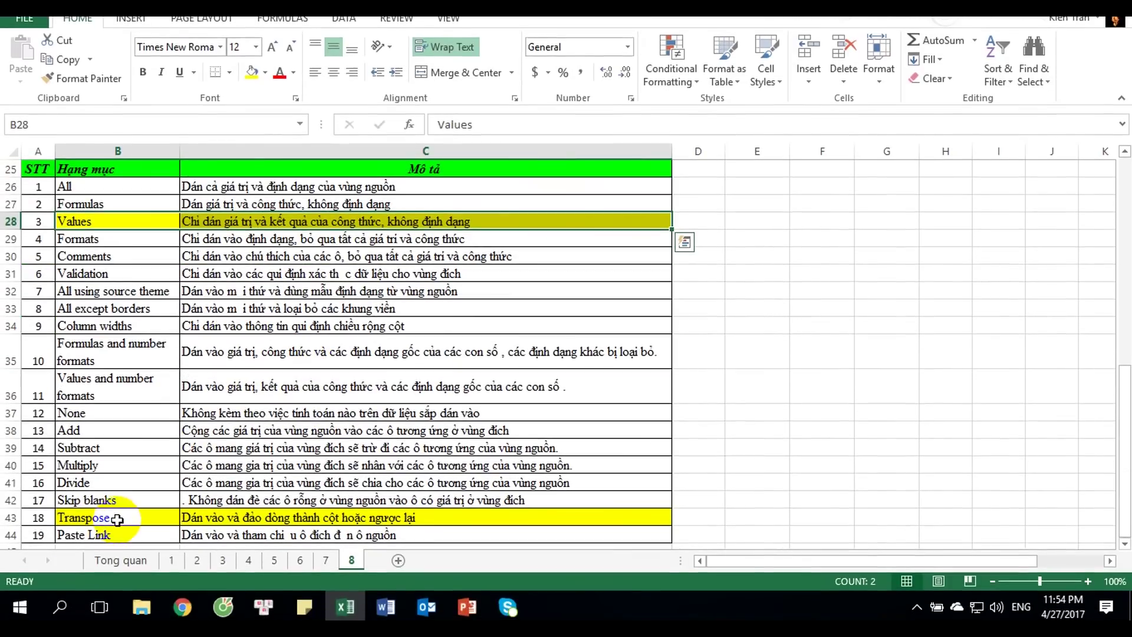
{"action": "left_click_drag", "start_coordinate": [147, 536], "coordinate": [318, 534]}
{"action": "scroll", "coordinate": [377, 459], "scroll_direction": "up", "scroll_amount": 3}
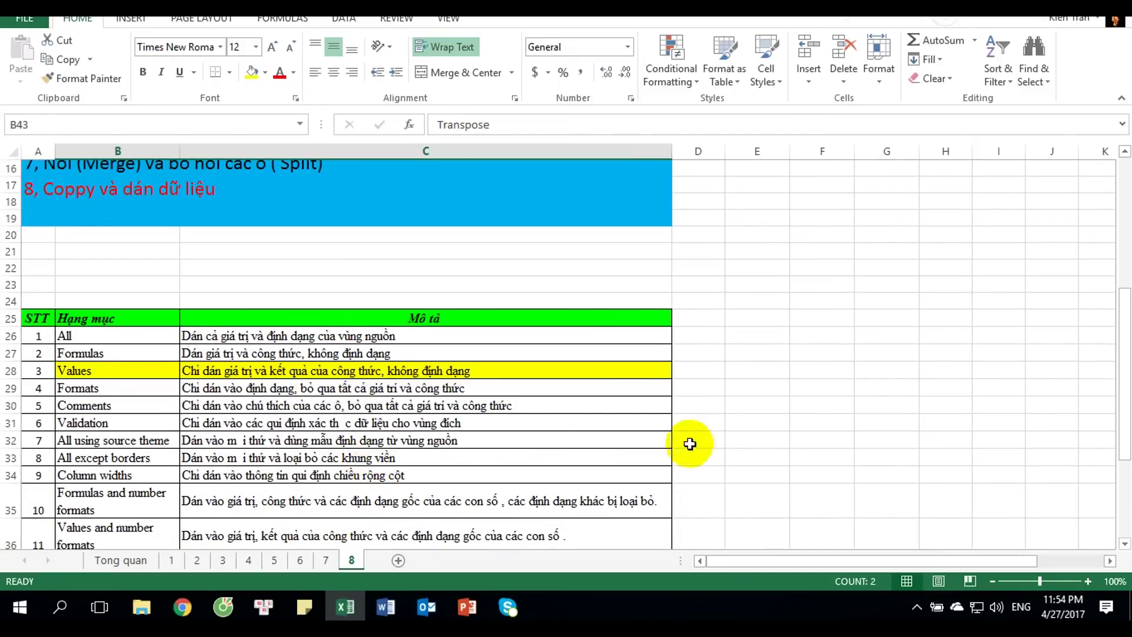
Abandon a stray entry and put the value 10 in E24.
{"action": "left_click", "coordinate": [766, 370]}
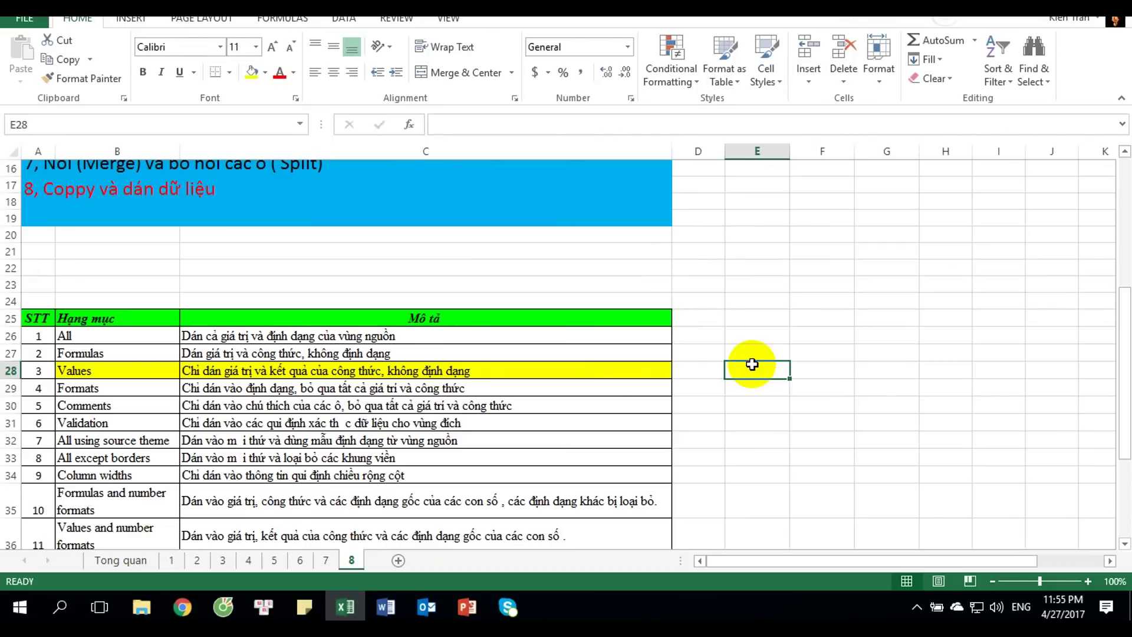
{"action": "type", "text": "=2"}
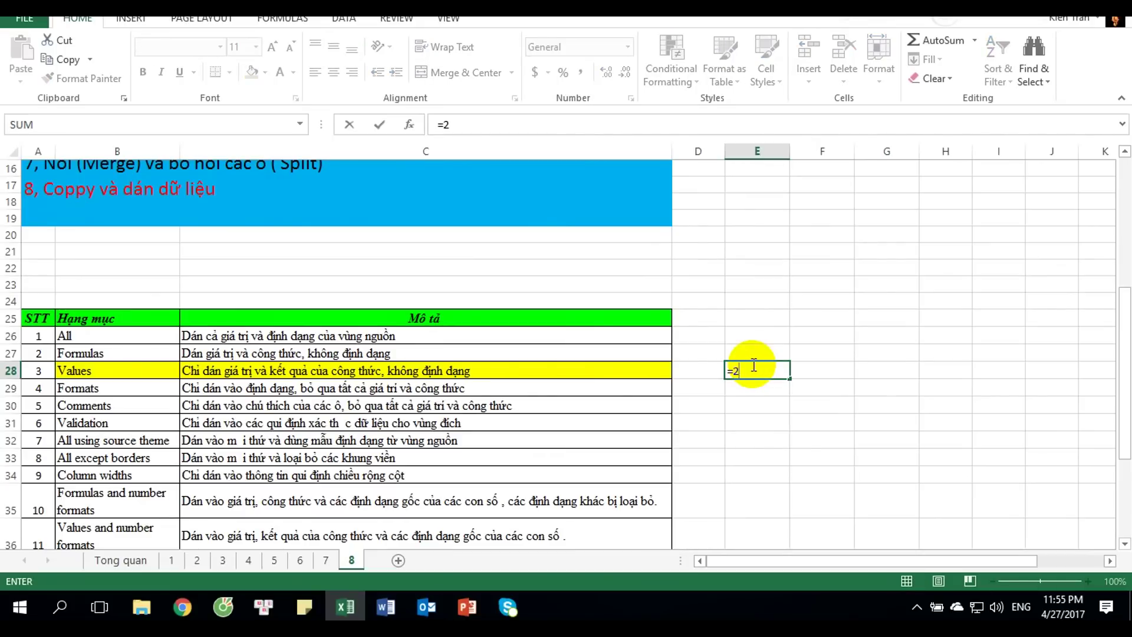
{"action": "key", "text": "Escape"}
{"action": "left_click", "coordinate": [752, 295]}
{"action": "type", "text": "1"}
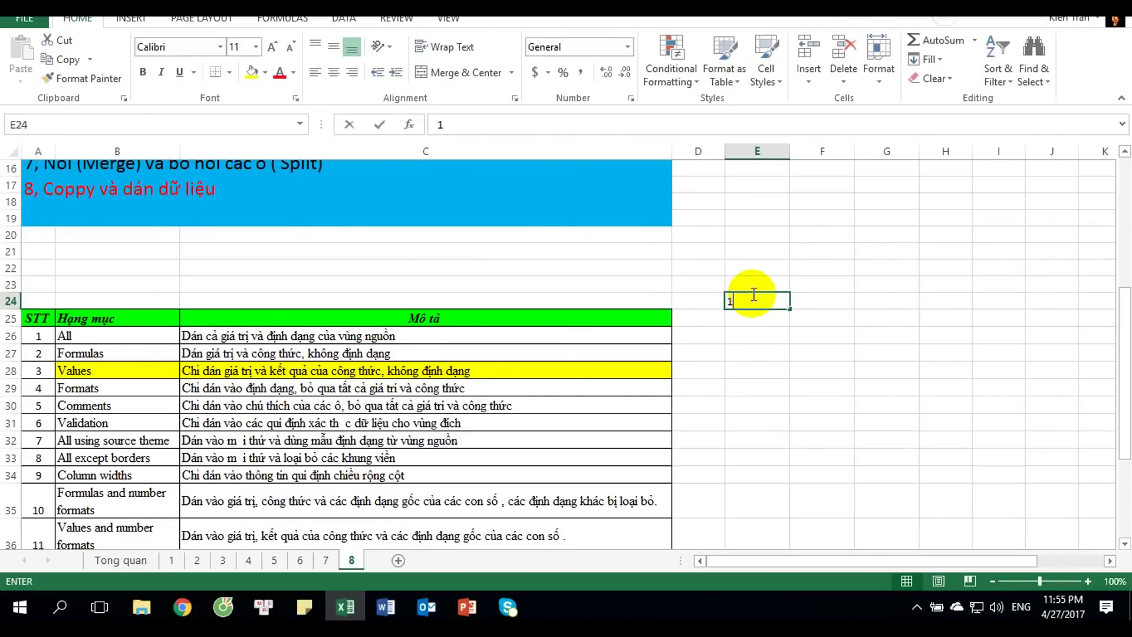
{"action": "type", "text": "0"}
{"action": "key", "text": "Return"}
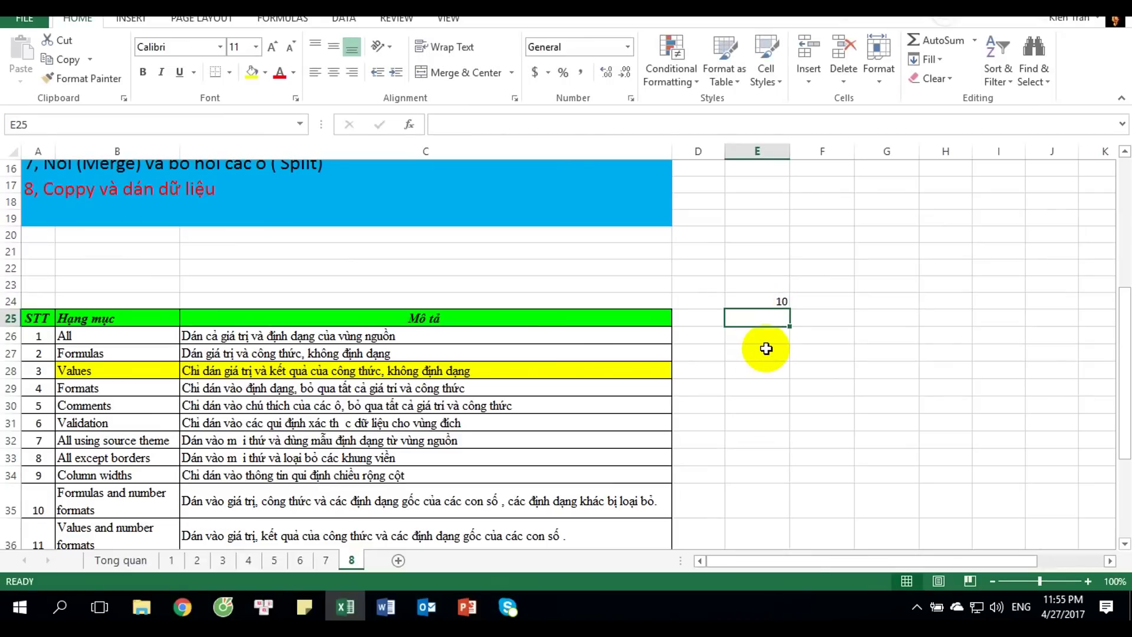
Enter the formula =E24*2 in E25 and copy E25.
{"action": "type", "text": "="}
{"action": "left_click", "coordinate": [755, 299]}
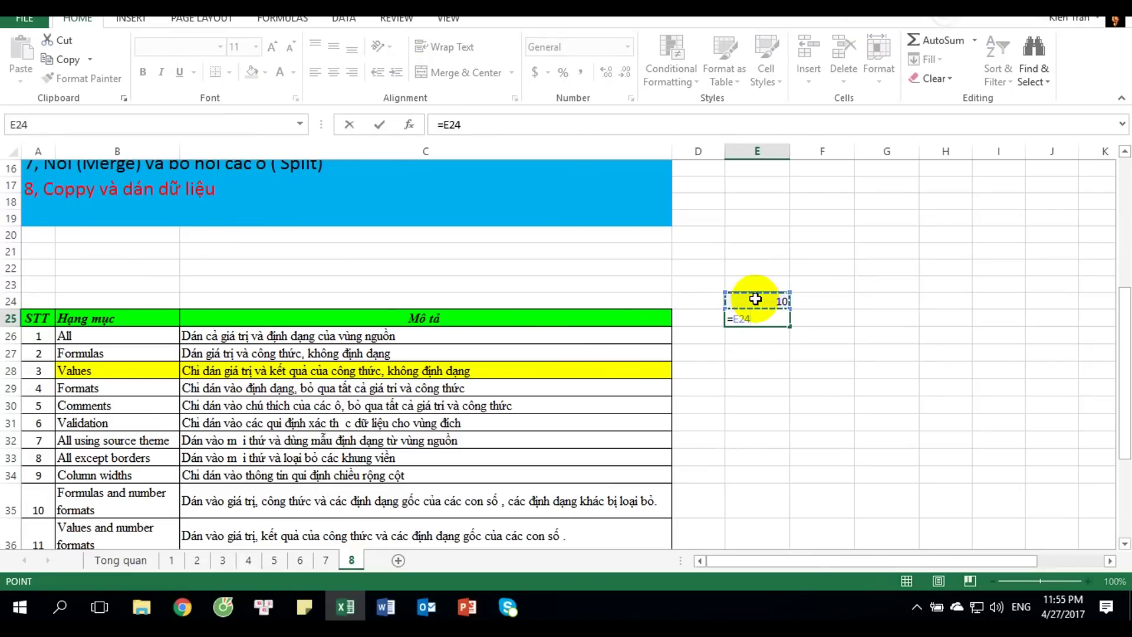
{"action": "type", "text": "*2"}
{"action": "key", "text": "Return"}
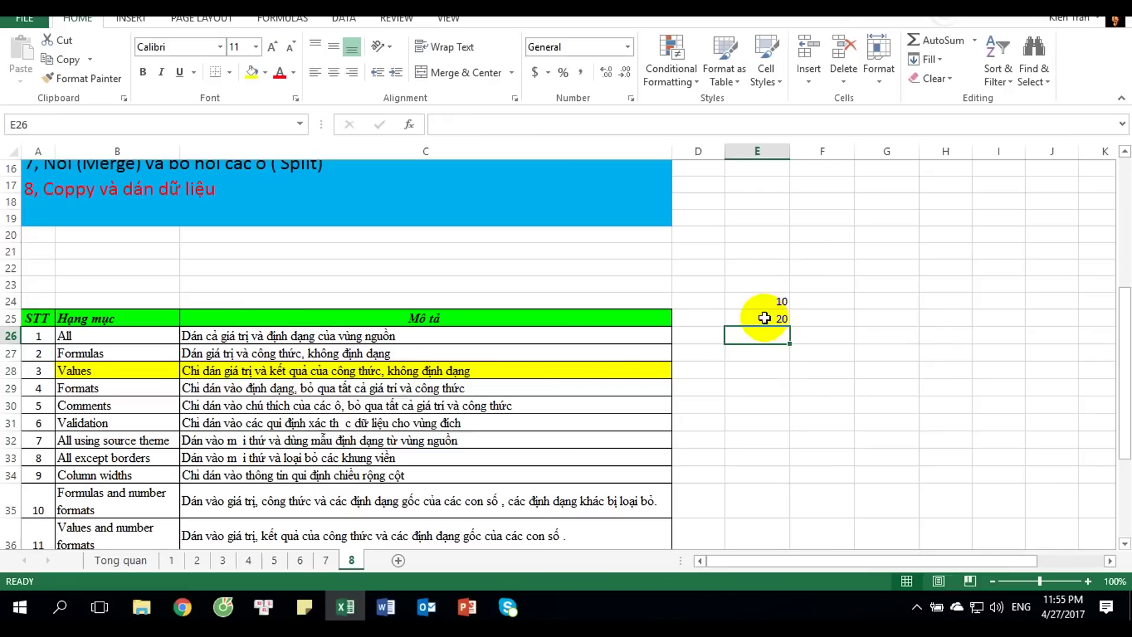
{"action": "left_click", "coordinate": [764, 317]}
{"action": "key", "text": "ctrl+c"}
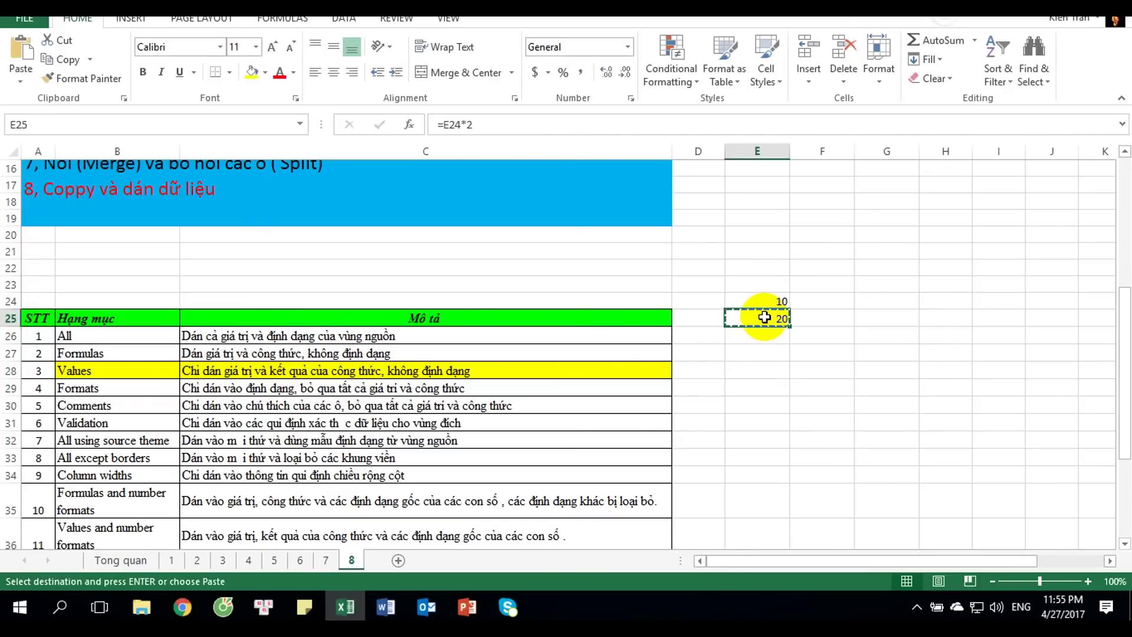
{"action": "left_click", "coordinate": [863, 317]}
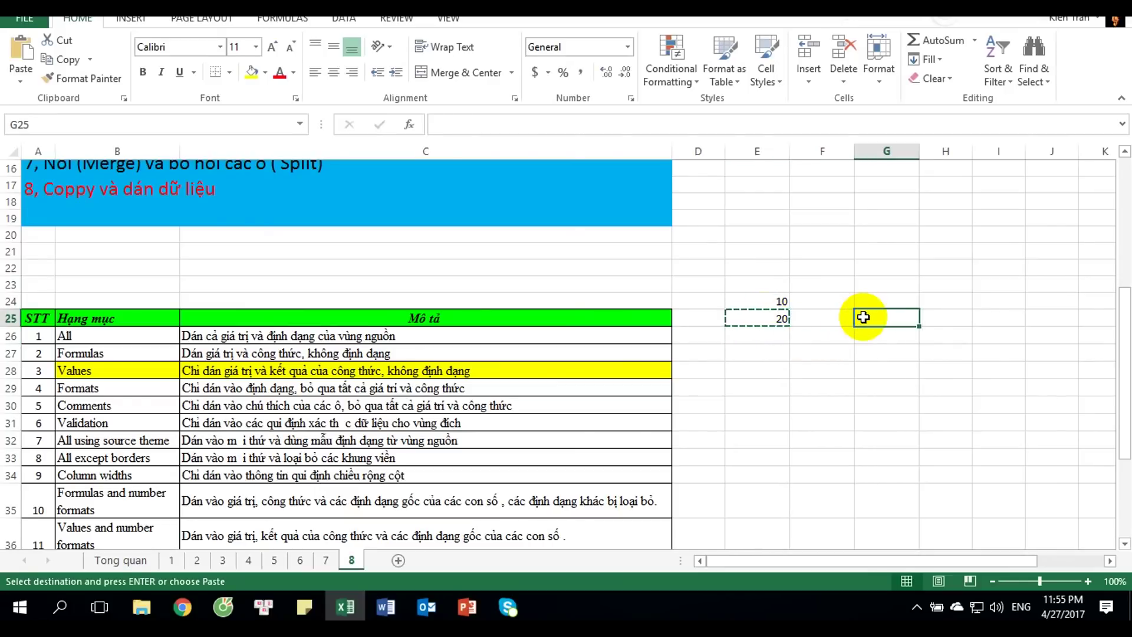
{"action": "left_click", "coordinate": [771, 318]}
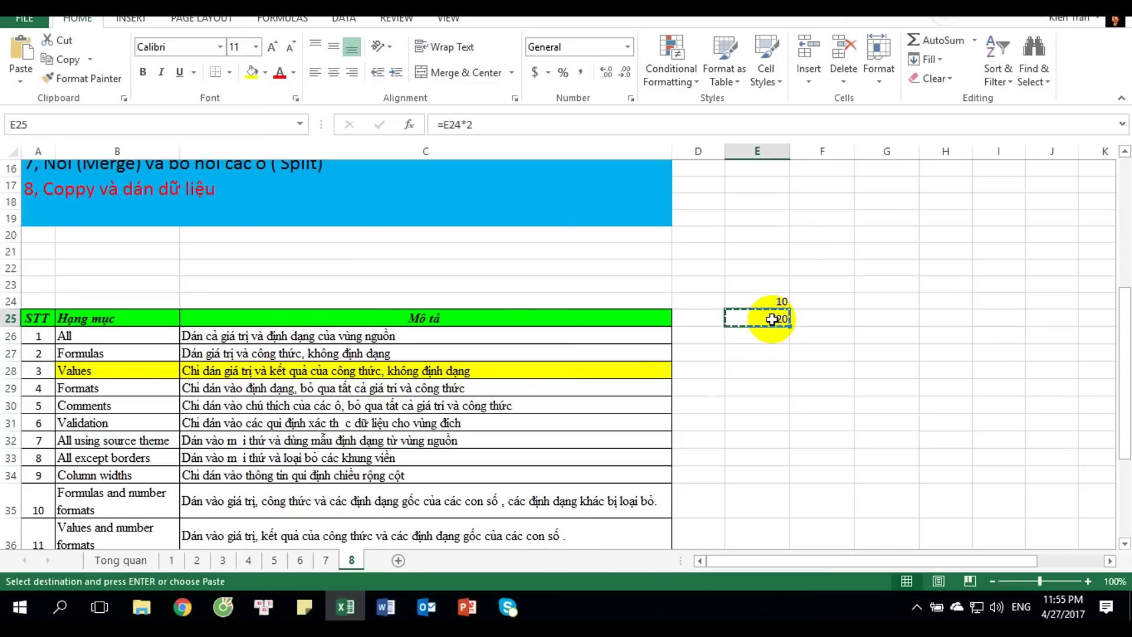
Paste E25's formula into G25, inspect the shifted result, then undo the paste.
{"action": "right_click", "coordinate": [772, 319]}
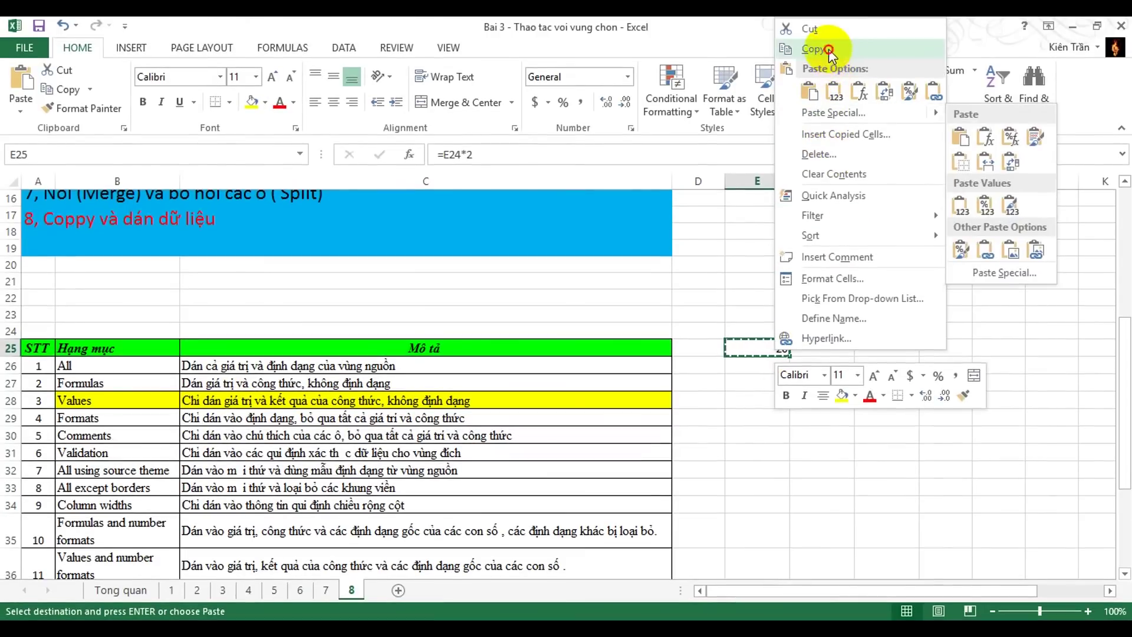
{"action": "left_click", "coordinate": [828, 52]}
{"action": "left_click", "coordinate": [878, 346]}
{"action": "right_click", "coordinate": [879, 346]}
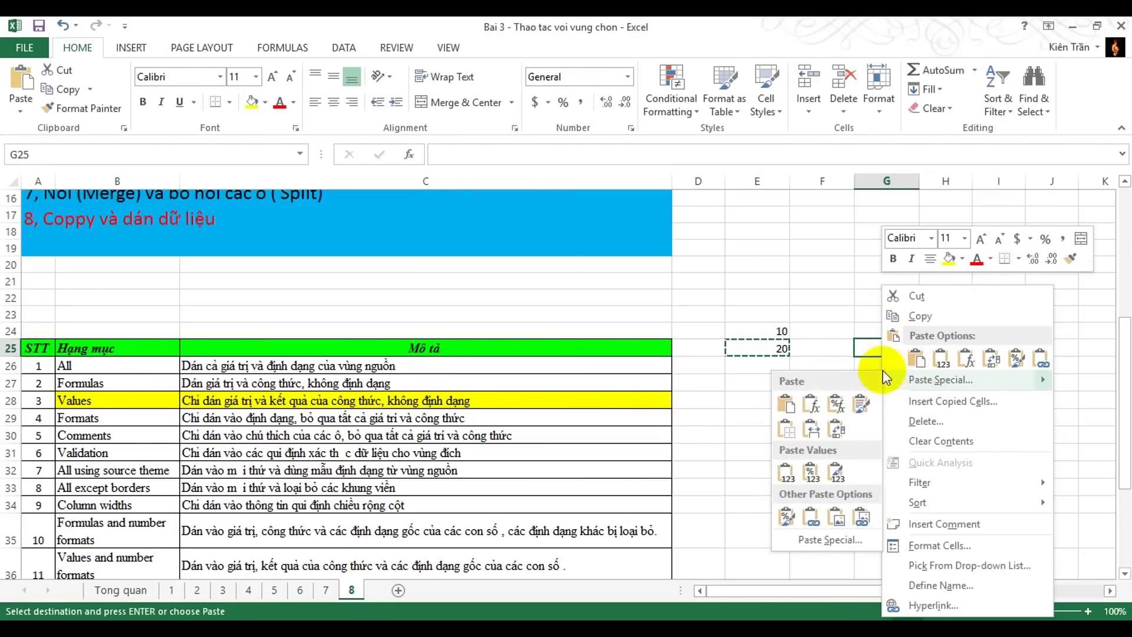
{"action": "left_click", "coordinate": [867, 348]}
{"action": "key", "text": "ctrl+v"}
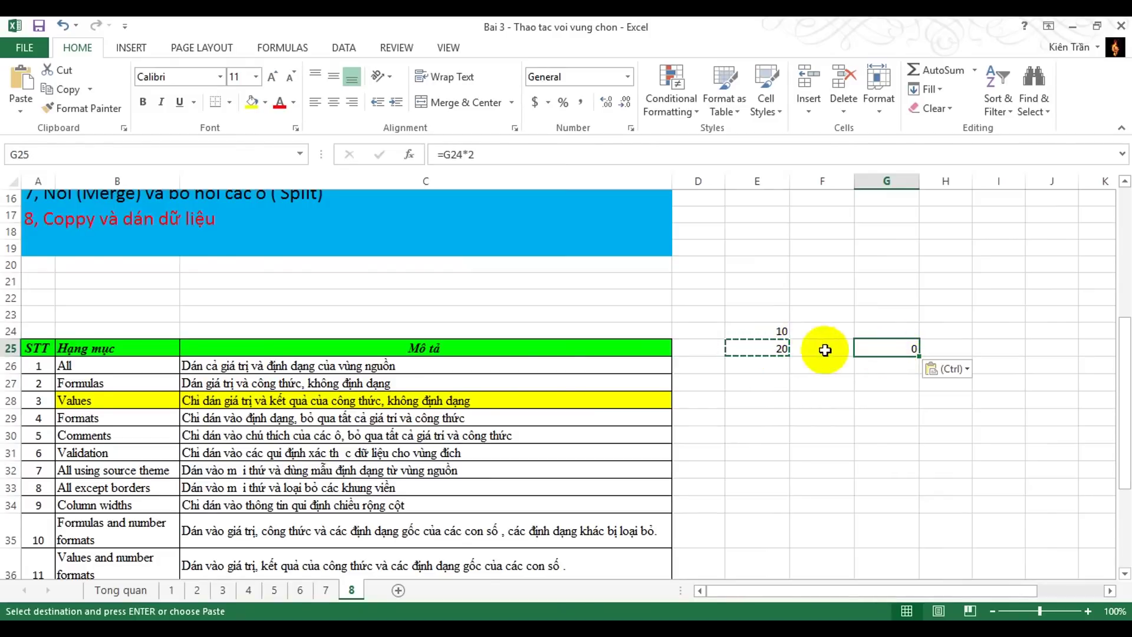
{"action": "double_click", "coordinate": [884, 348]}
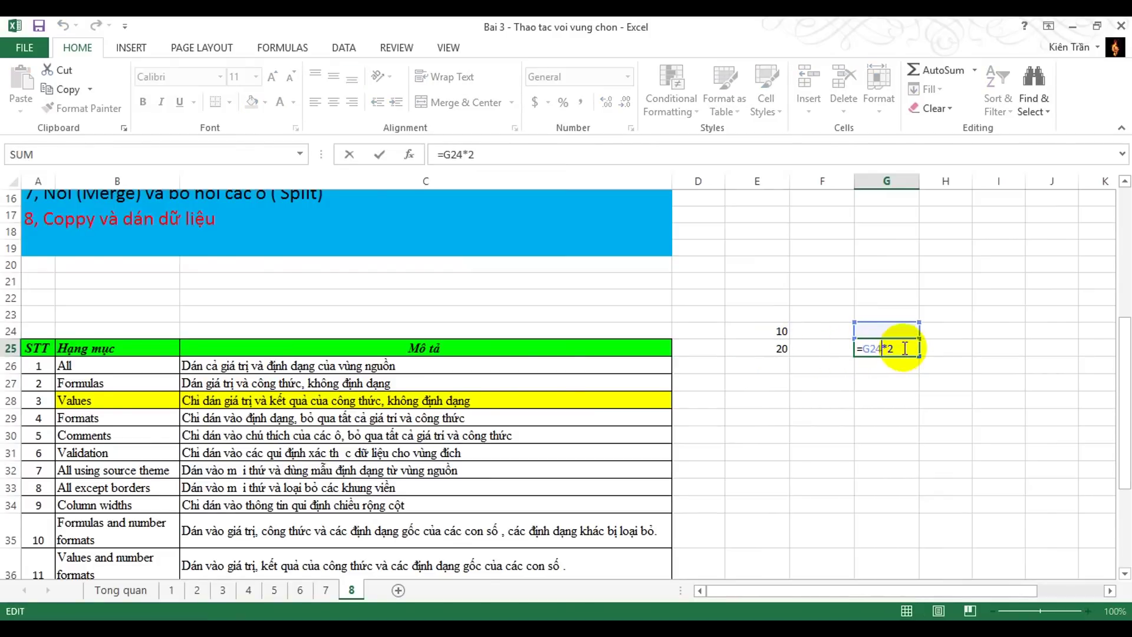
{"action": "key", "text": "Escape"}
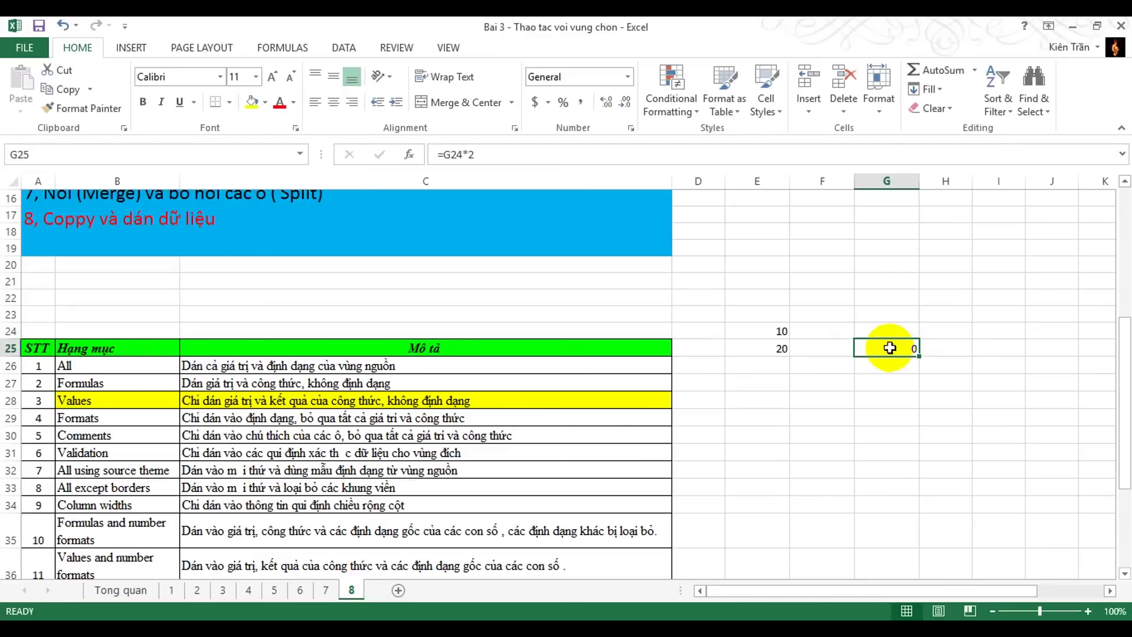
{"action": "key", "text": "ctrl+z"}
Paste E25 into G25 as the plain value 20 using Paste Values.
{"action": "left_click", "coordinate": [782, 348]}
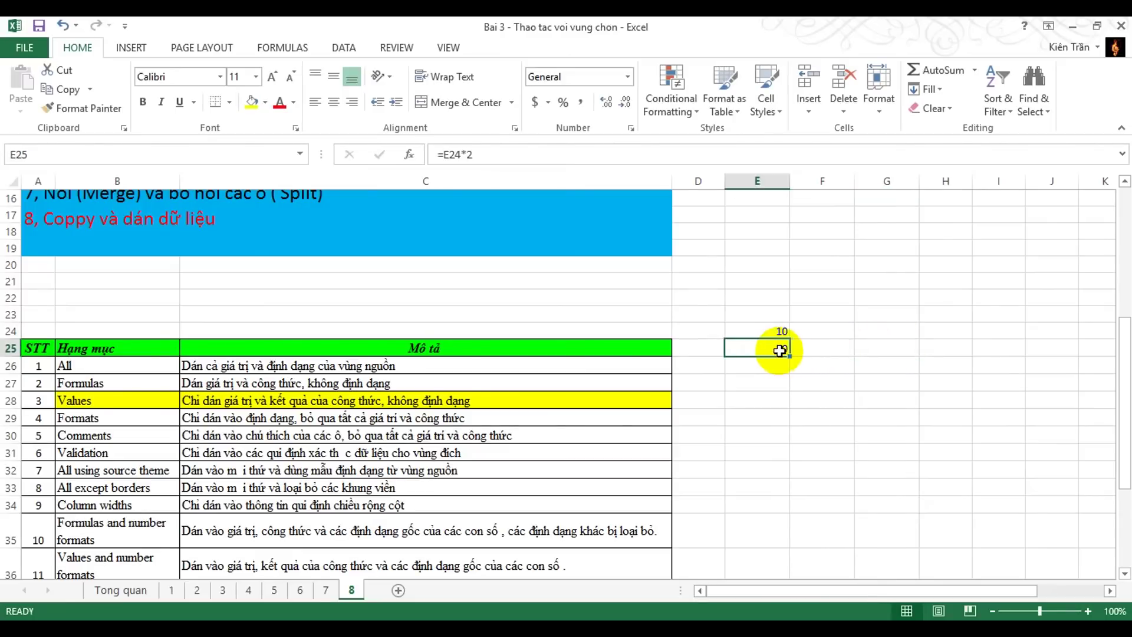
{"action": "key", "text": "ctrl+c"}
{"action": "left_click", "coordinate": [875, 348]}
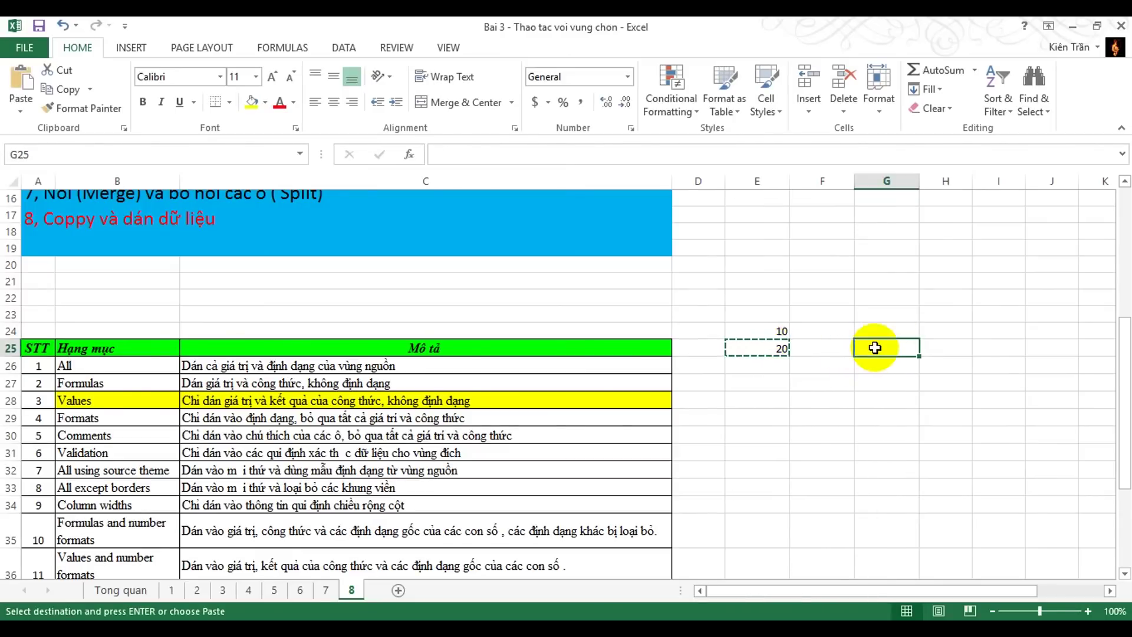
{"action": "right_click", "coordinate": [875, 347]}
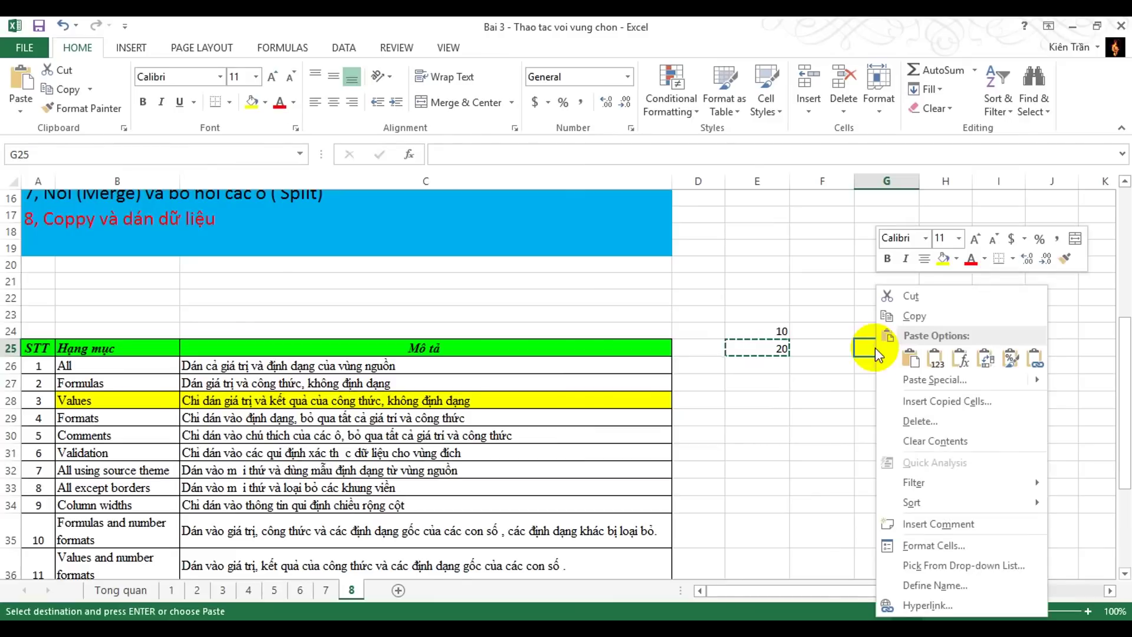
{"action": "left_click", "coordinate": [936, 358]}
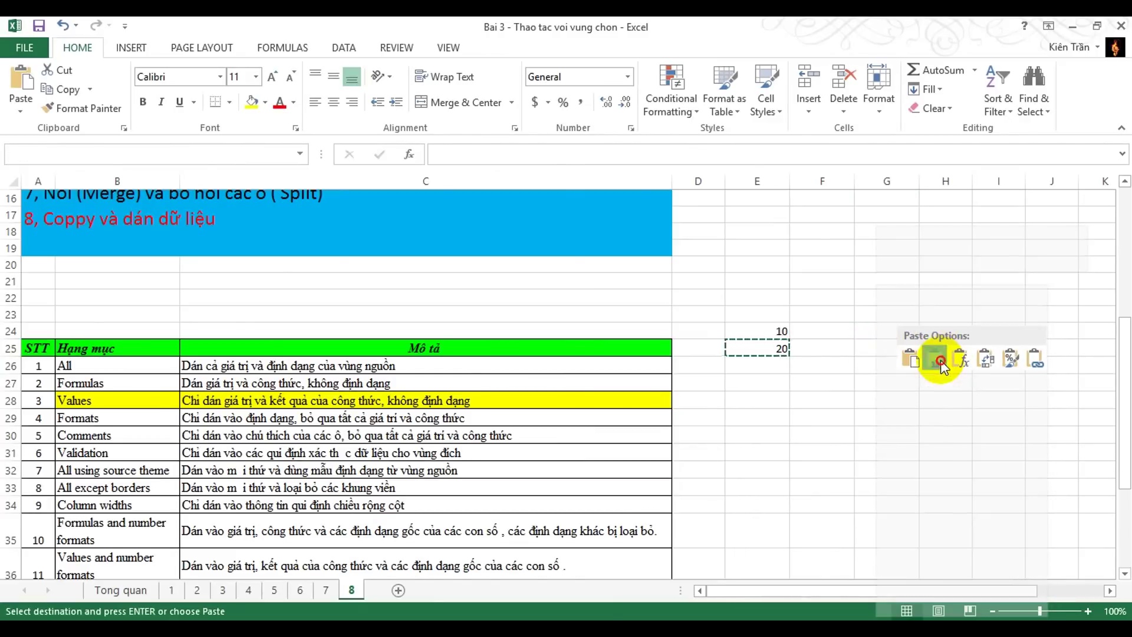
{"action": "left_click", "coordinate": [905, 345]}
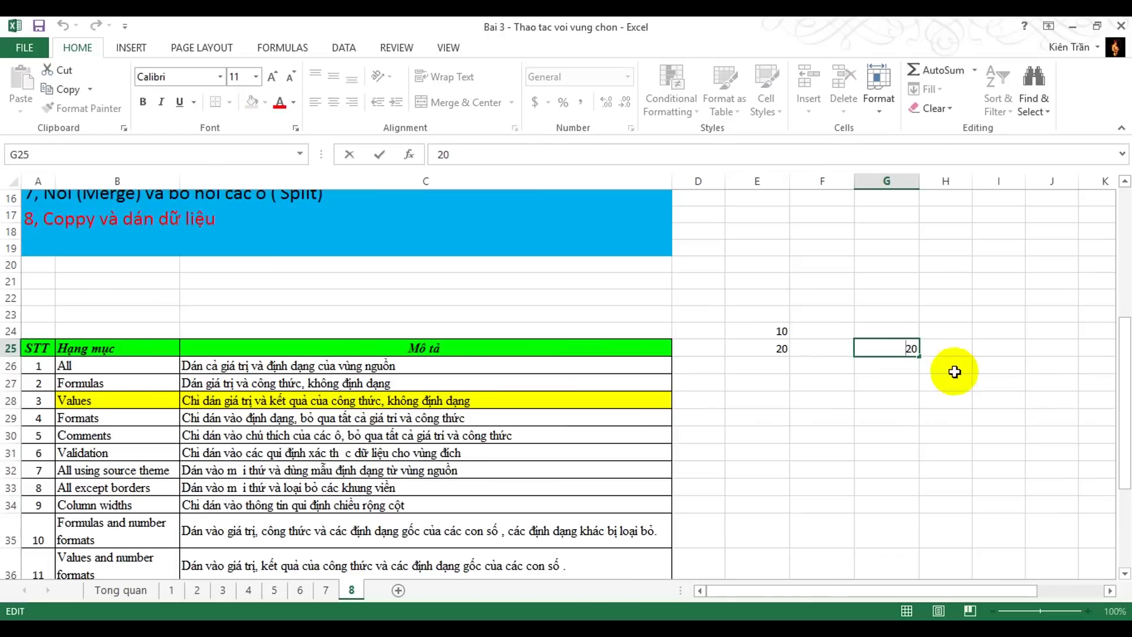
Clear the sample cells E24 through G25.
{"action": "left_click", "coordinate": [771, 333]}
{"action": "left_click_drag", "start_coordinate": [770, 333], "coordinate": [871, 348]}
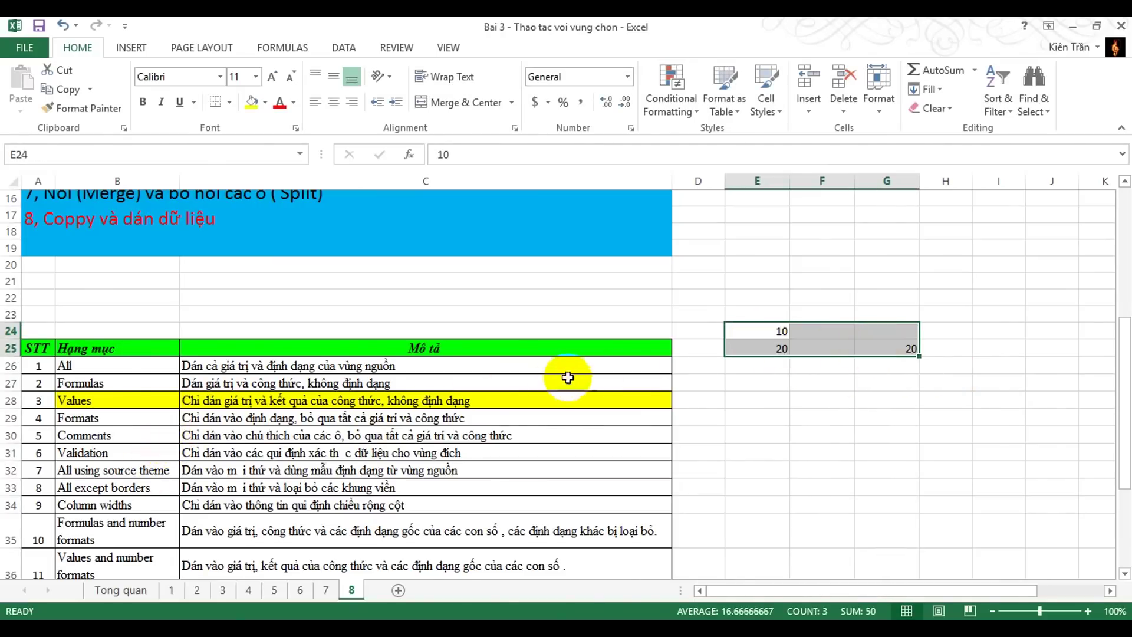
{"action": "key", "text": "Delete"}
Highlight the Transpose row of the Paste Special options table.
{"action": "scroll", "coordinate": [598, 392], "scroll_direction": "down", "scroll_amount": 4}
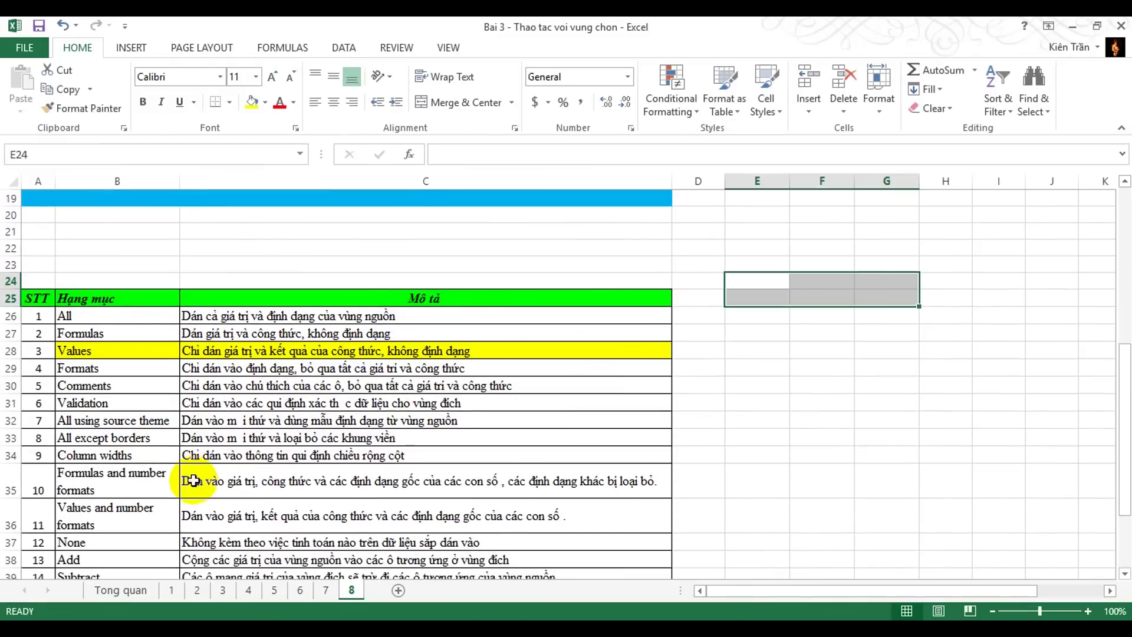
{"action": "left_click_drag", "start_coordinate": [115, 496], "coordinate": [212, 499]}
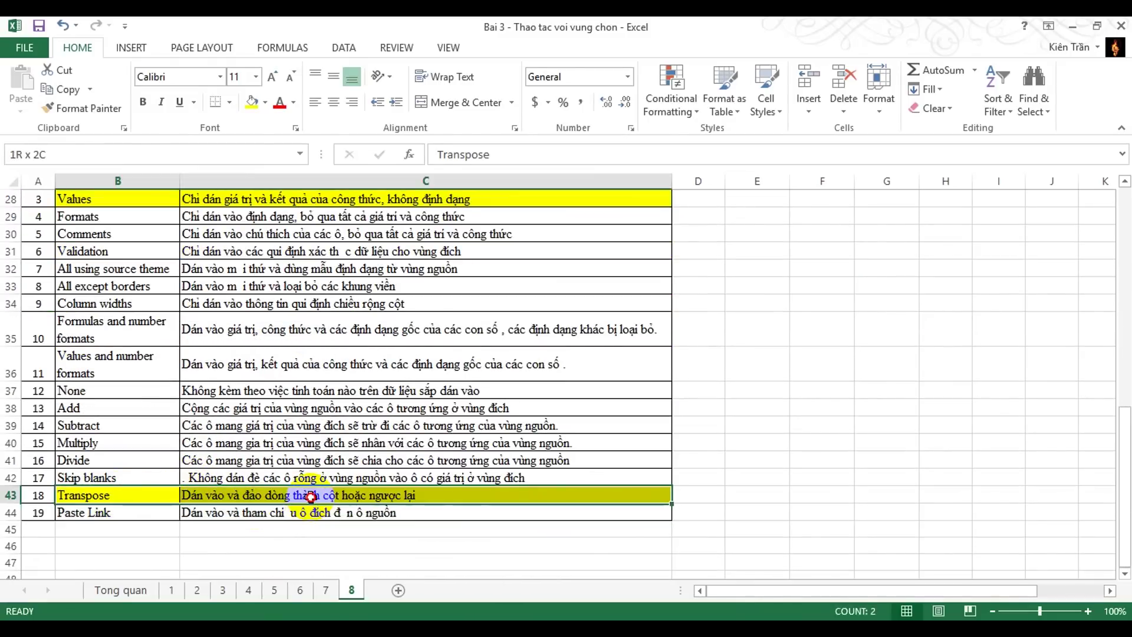
{"action": "scroll", "coordinate": [516, 482], "scroll_direction": "up", "scroll_amount": 2}
{"action": "scroll", "coordinate": [515, 482], "scroll_direction": "up", "scroll_amount": 3}
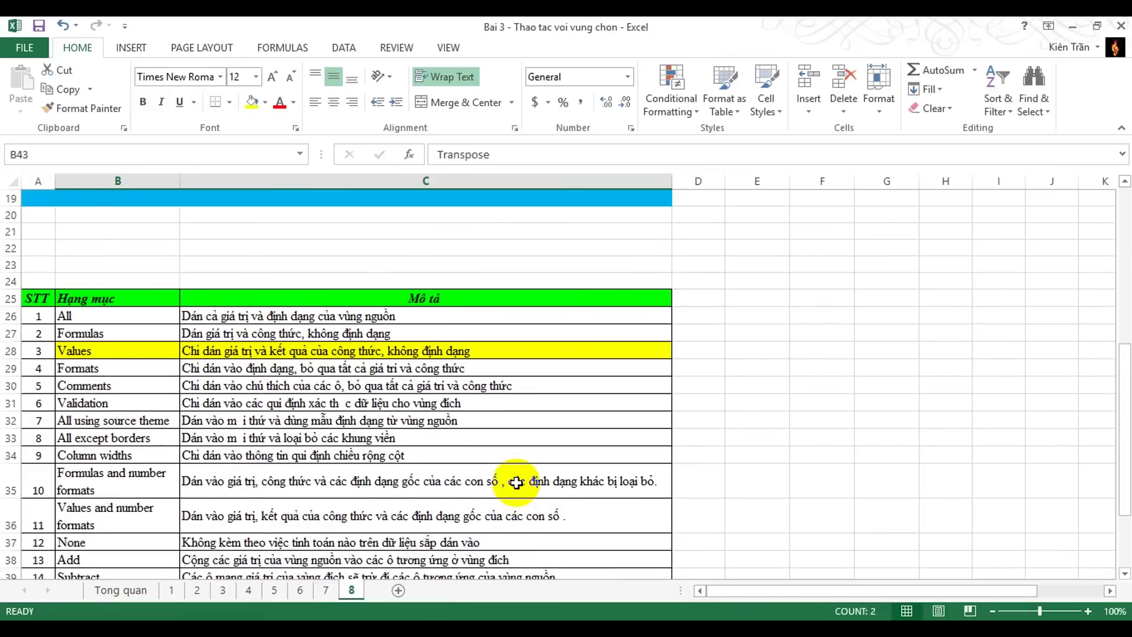
{"action": "left_click", "coordinate": [760, 383]}
Type the weekday labels Thứ 2, Thứ 3 and Thứ 4 into F24, G24 and H24.
{"action": "left_click", "coordinate": [806, 382]}
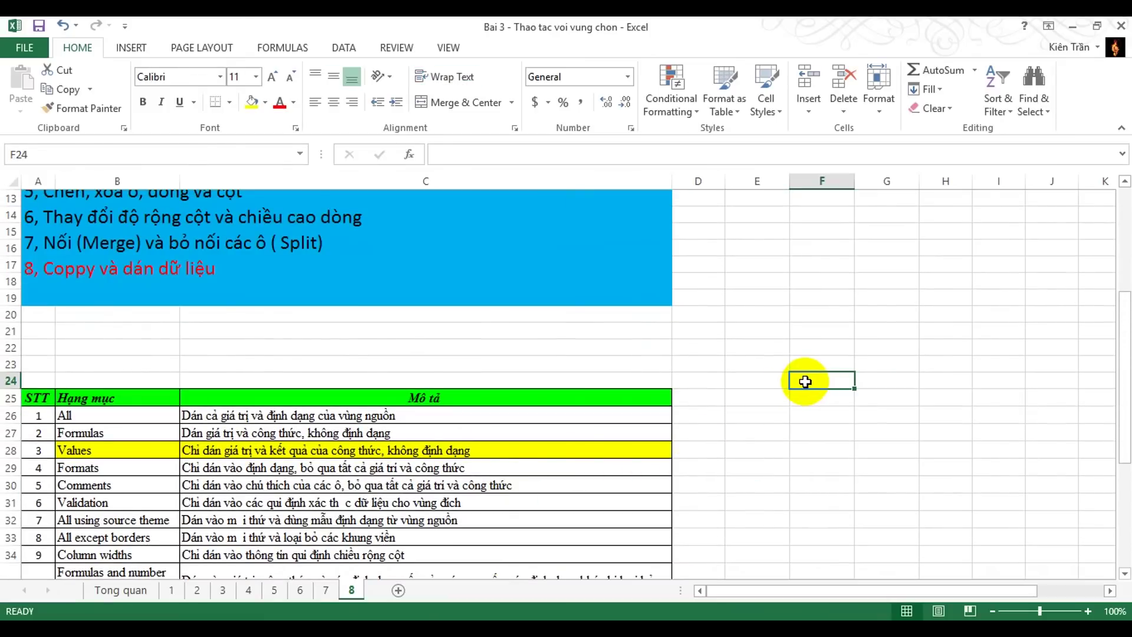
{"action": "type", "text": "Thư"}
{"action": "type", "text": " 2"}
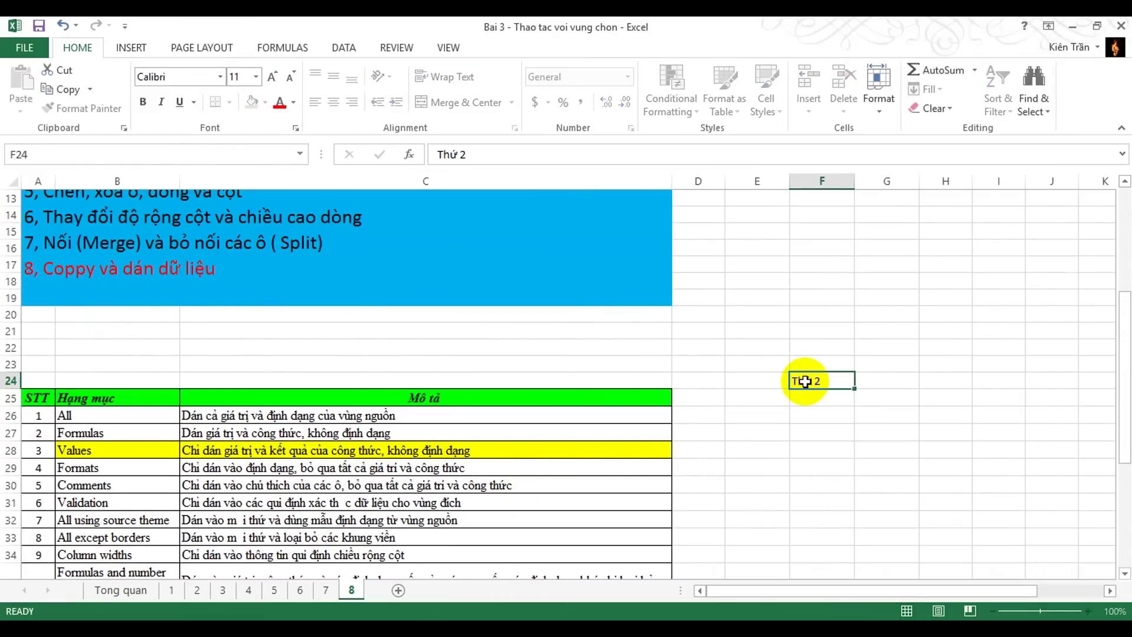
{"action": "key", "text": "Tab"}
{"action": "type", "text": "Thứ"}
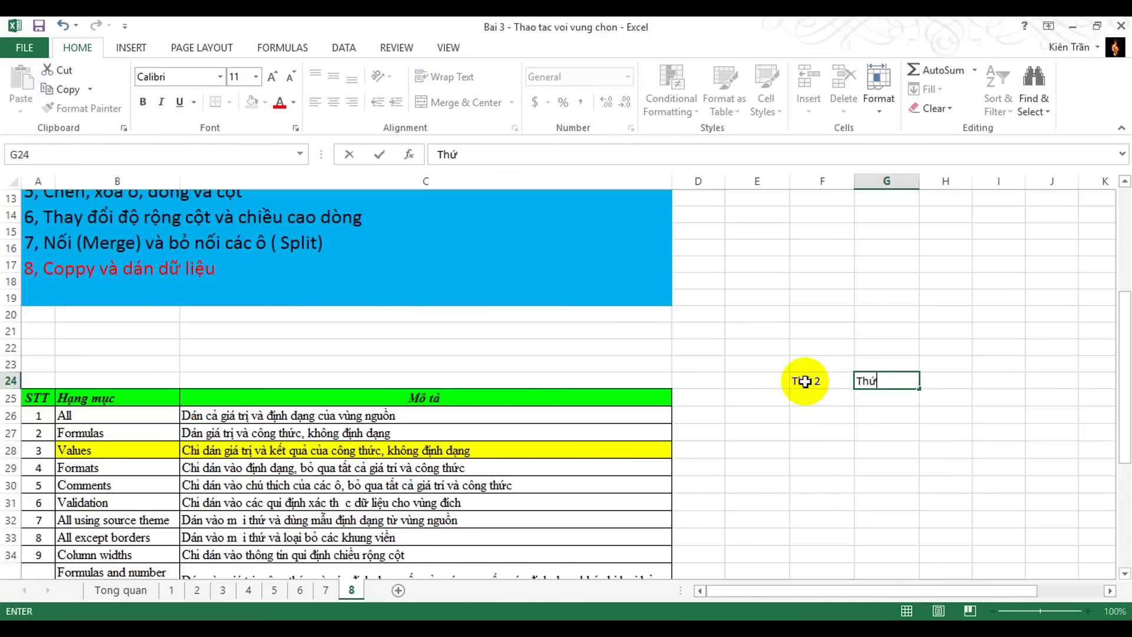
{"action": "type", "text": " 3"}
{"action": "key", "text": "Tab"}
{"action": "type", "text": "Th"}
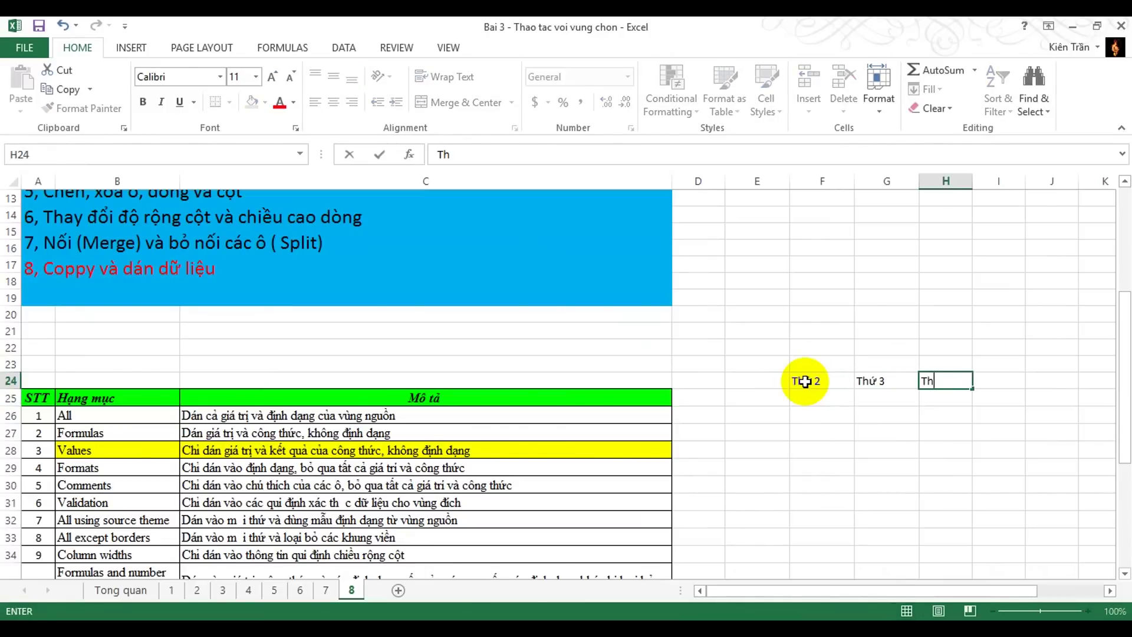
{"action": "type", "text": "ứ 4"}
{"action": "key", "text": "Return"}
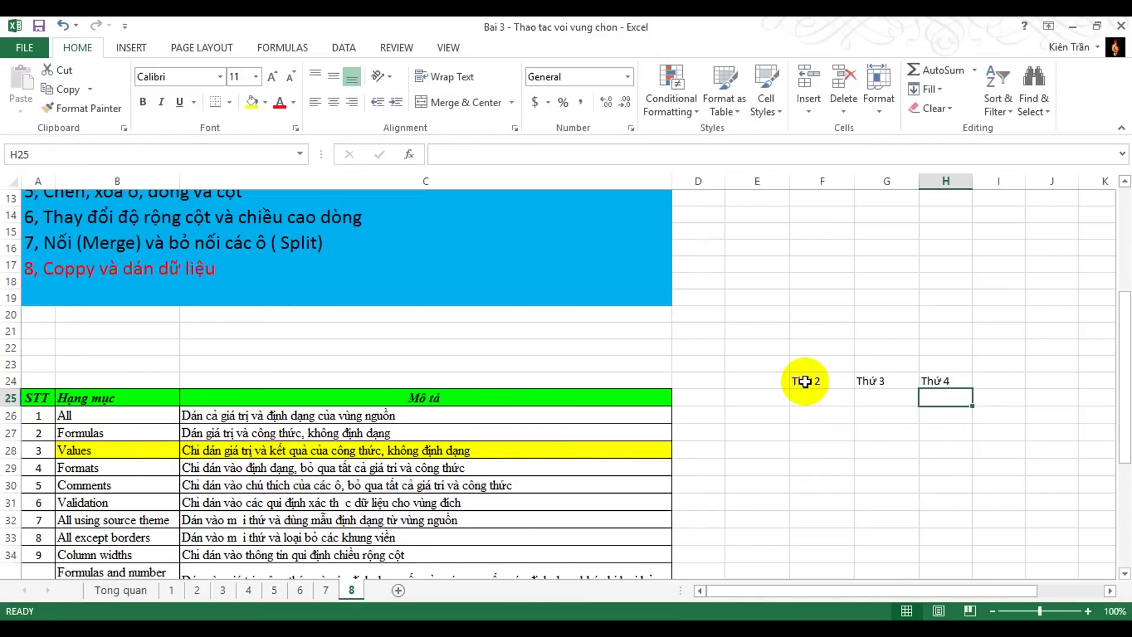
{"action": "key", "text": "Left"}
{"action": "key", "text": "Left"}
{"action": "key", "text": "Left"}
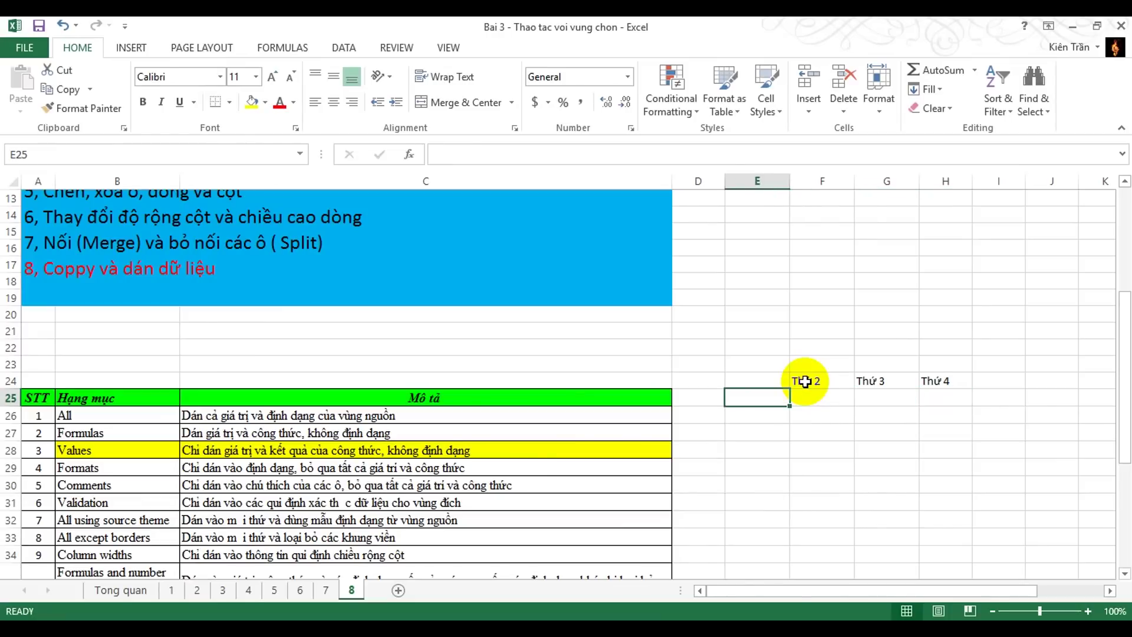
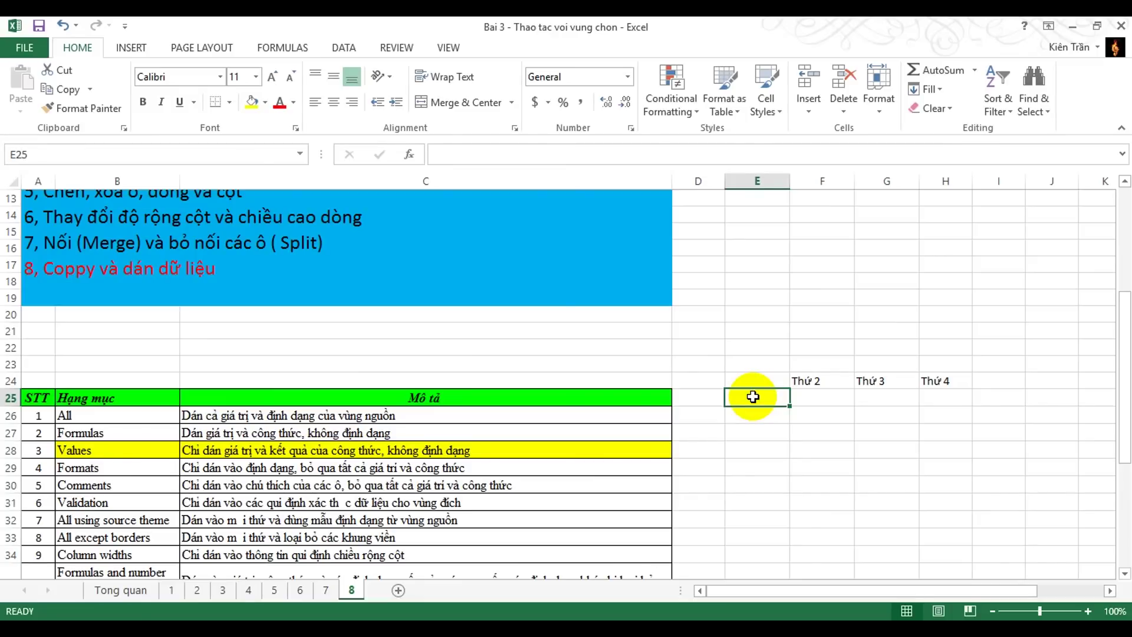
Enter the row labels Thẻ viettel in E25 and Thẻ Vina in E26.
{"action": "type", "text": "Thẻ viettel"}
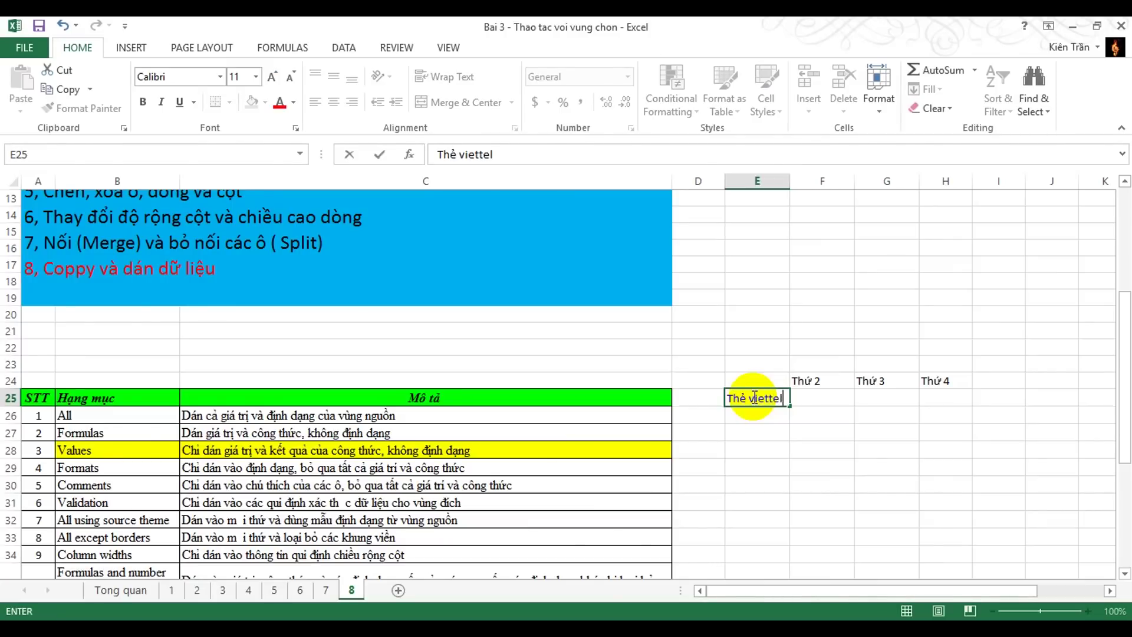
{"action": "key", "text": "Return"}
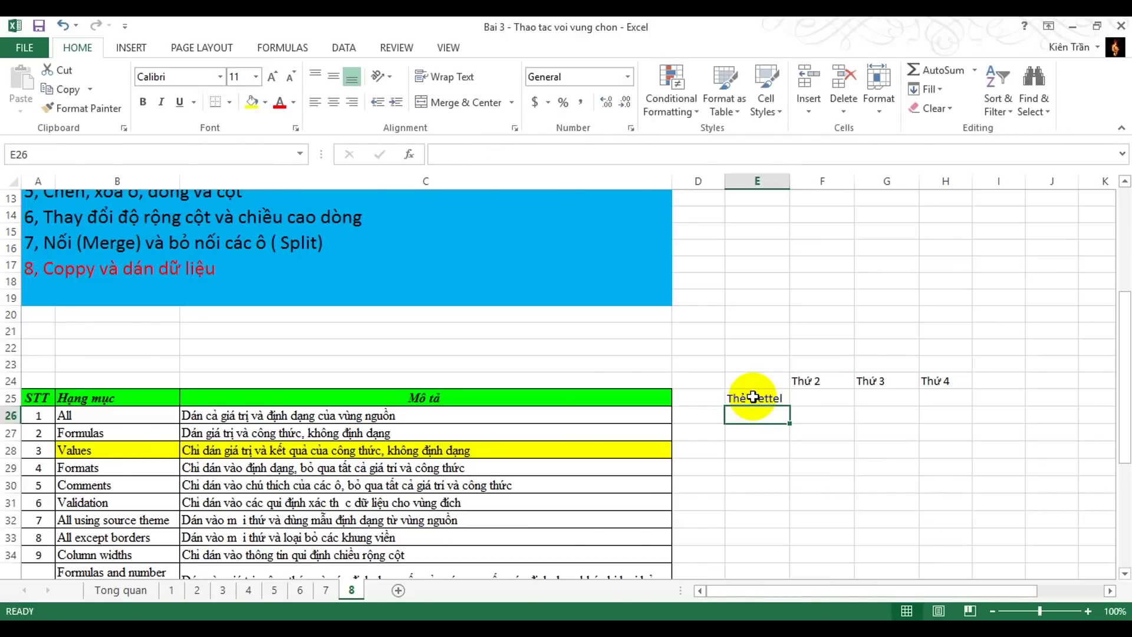
{"action": "type", "text": "Thẻ Vina"}
{"action": "key", "text": "Return"}
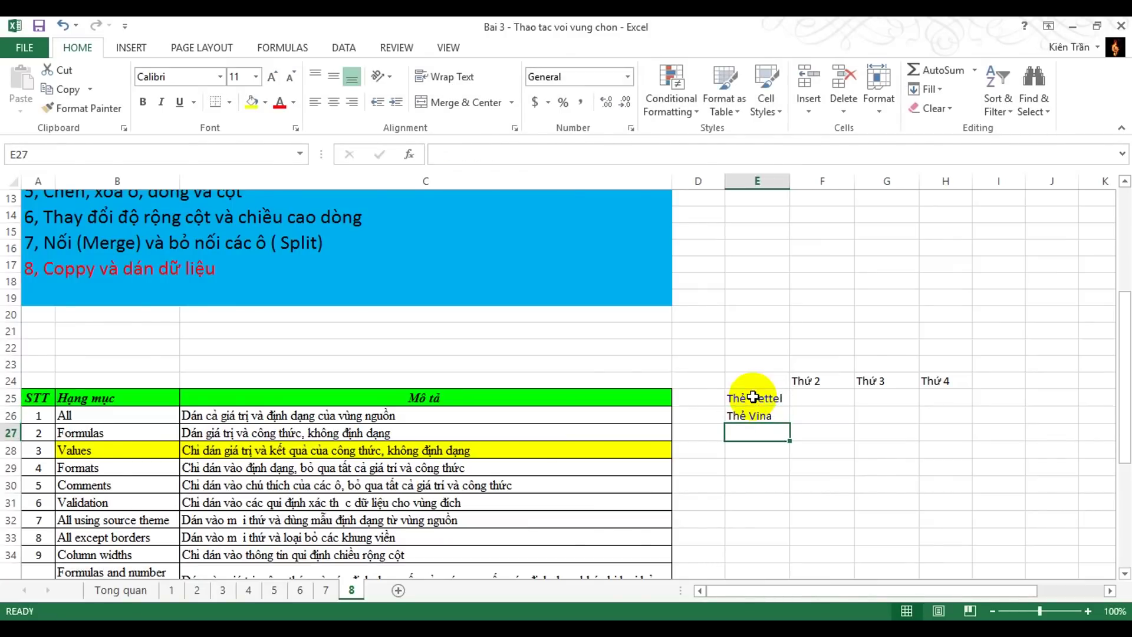
Fill the Thẻ viettel row F25:H25 with 1, 2 and 10.
{"action": "key", "text": "Up"}
{"action": "key", "text": "Up"}
{"action": "key", "text": "Right"}
{"action": "type", "text": "1"}
{"action": "key", "text": "Tab"}
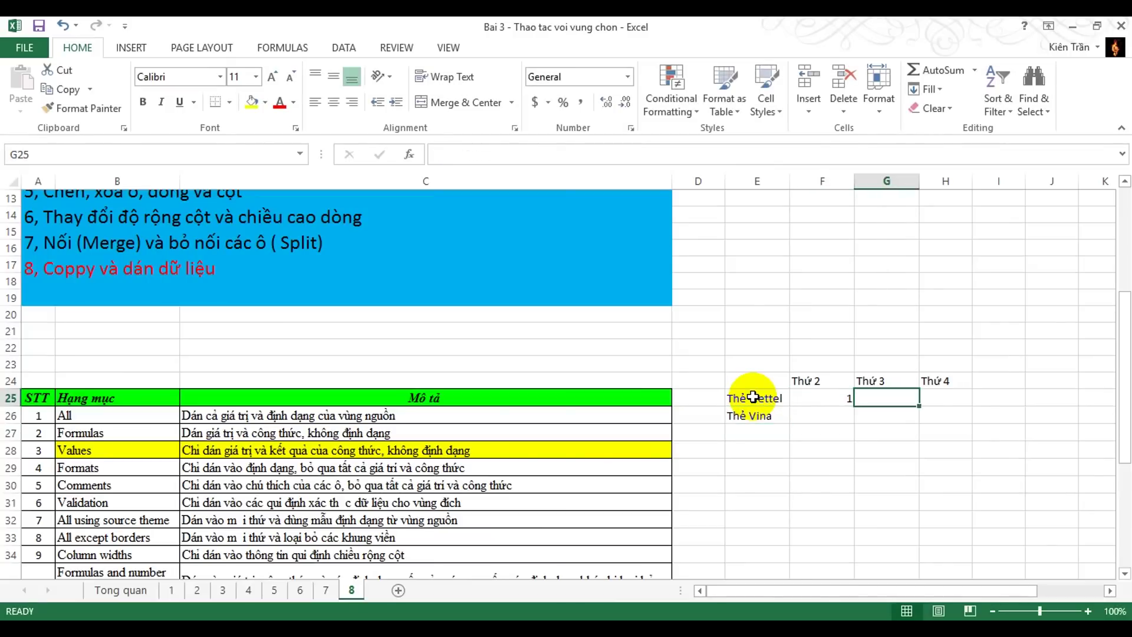
{"action": "type", "text": "2"}
{"action": "key", "text": "Tab"}
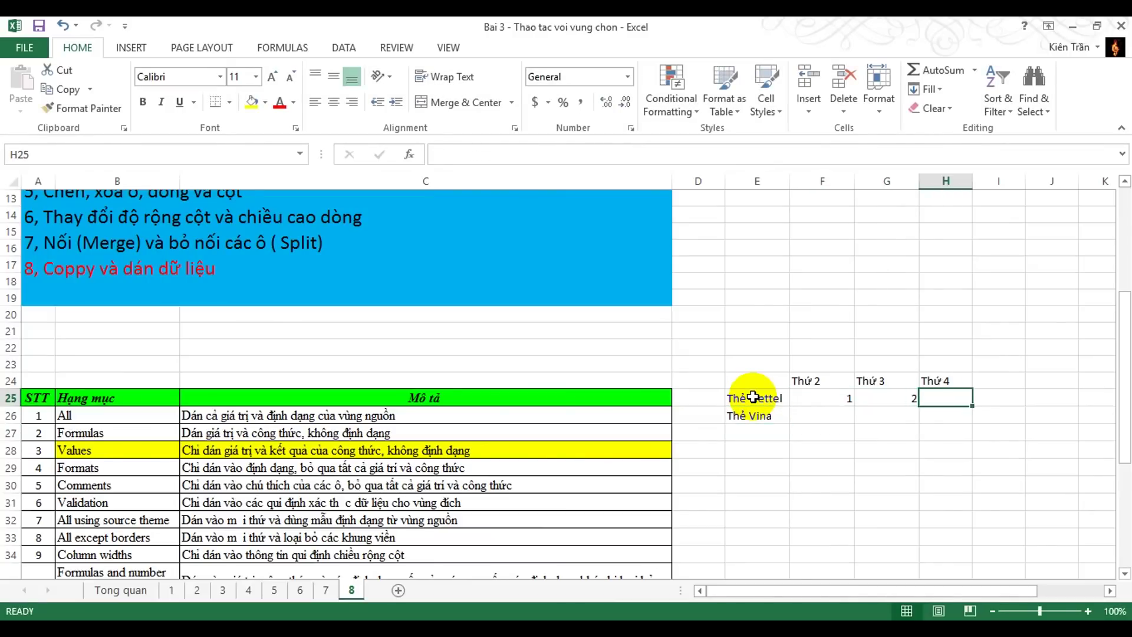
{"action": "type", "text": "10"}
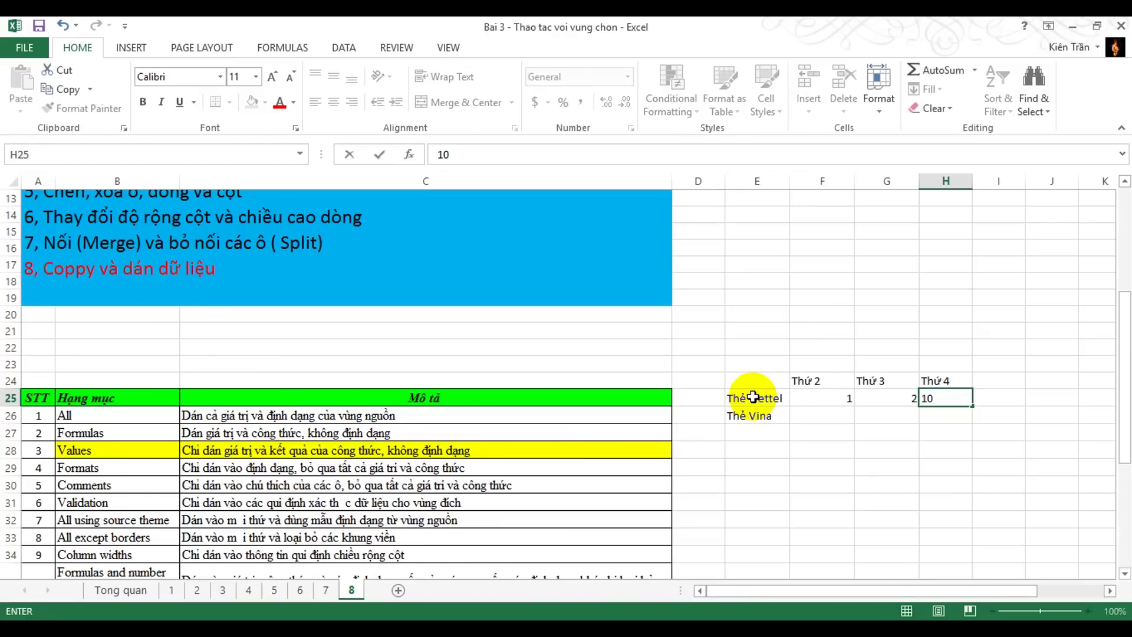
{"action": "key", "text": "Return"}
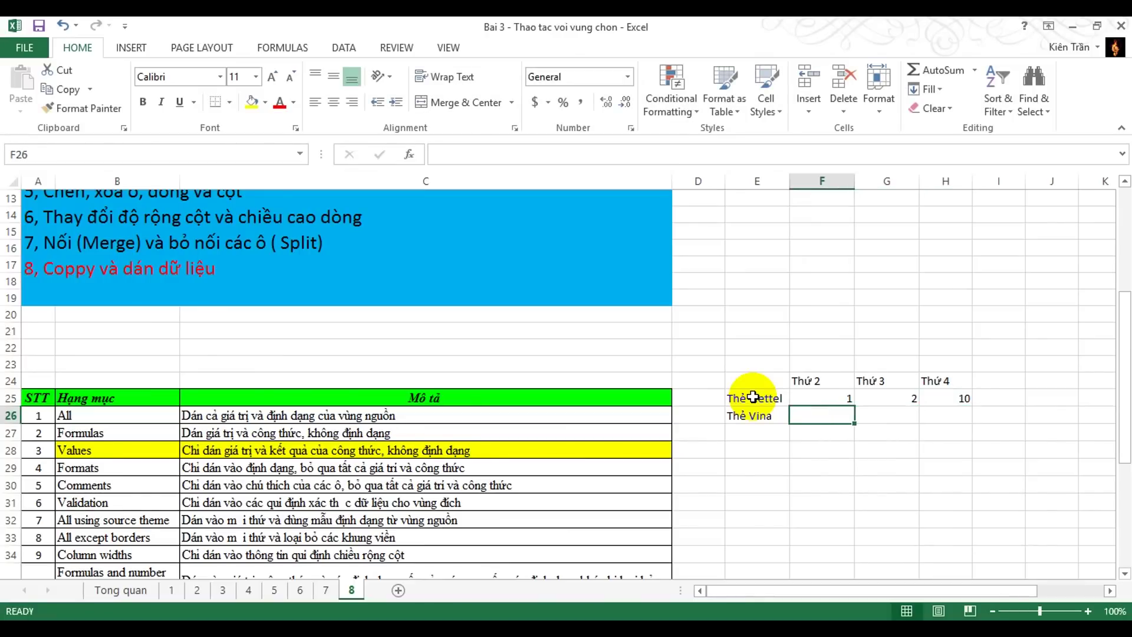
Fill the Thẻ Vina row F26:H26 with 2, 5 and 7.
{"action": "type", "text": "2"}
{"action": "key", "text": "Tab"}
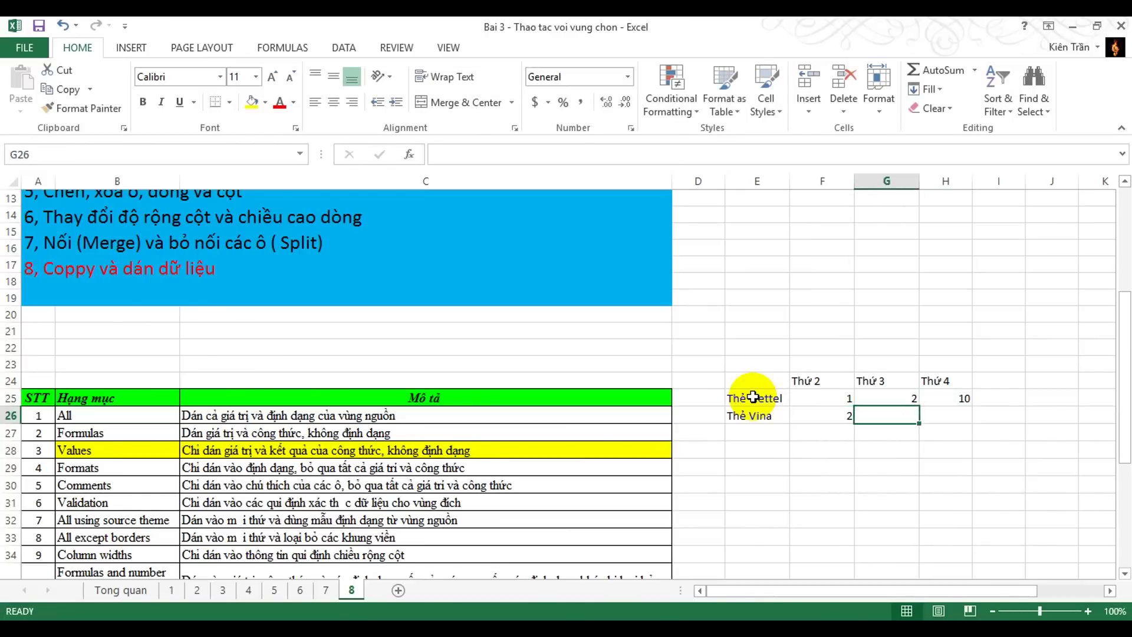
{"action": "type", "text": "5"}
{"action": "key", "text": "Tab"}
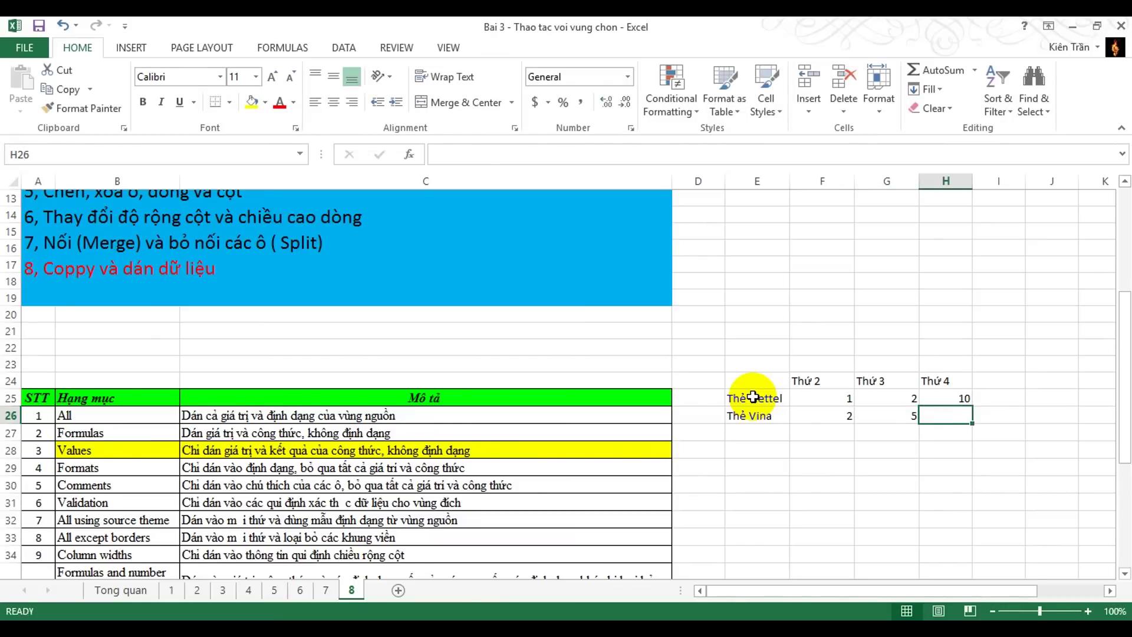
{"action": "type", "text": "7"}
{"action": "key", "text": "Return"}
Apply All Borders to the weekday table E24:H26.
{"action": "left_click_drag", "start_coordinate": [753, 383], "coordinate": [947, 413]}
{"action": "left_click", "coordinate": [230, 102]}
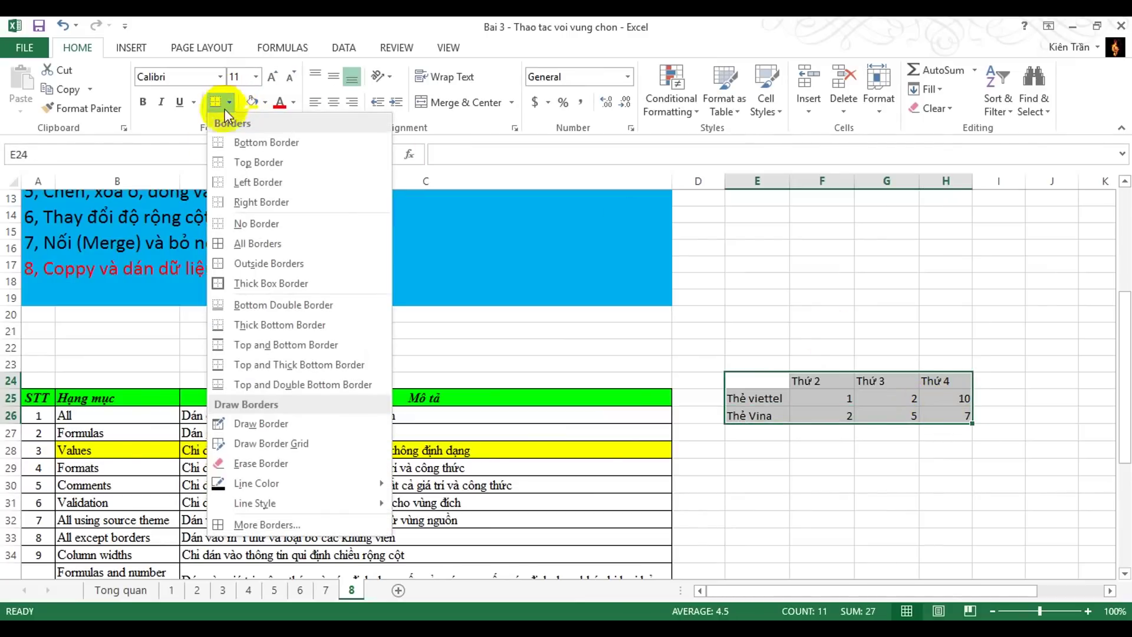
{"action": "left_click", "coordinate": [229, 243]}
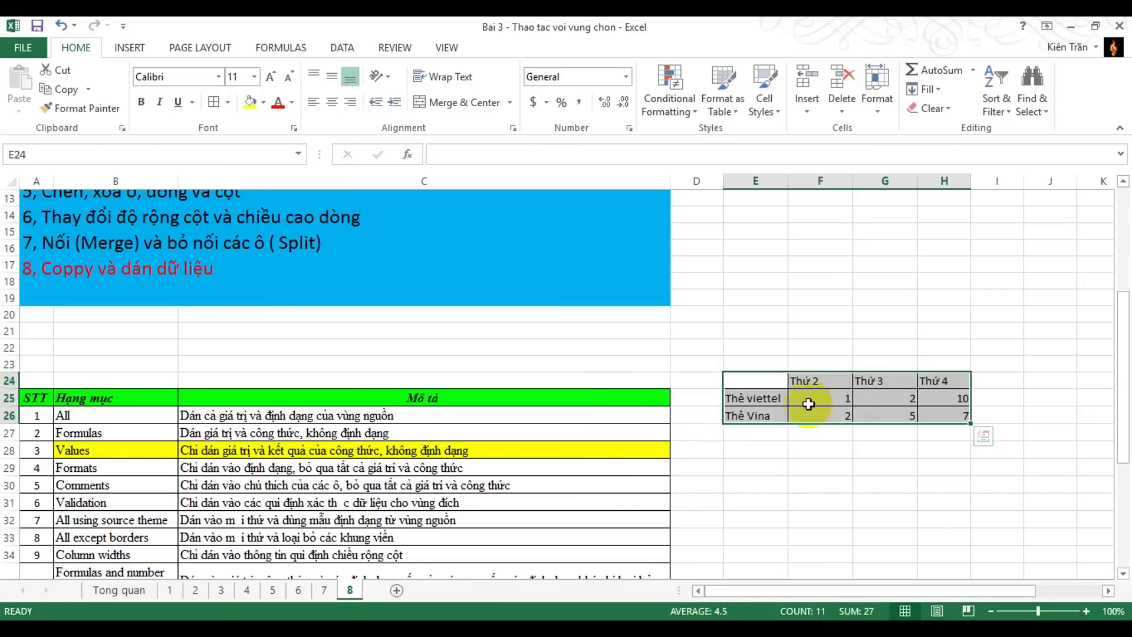
{"action": "left_click_drag", "start_coordinate": [752, 397], "coordinate": [758, 416]}
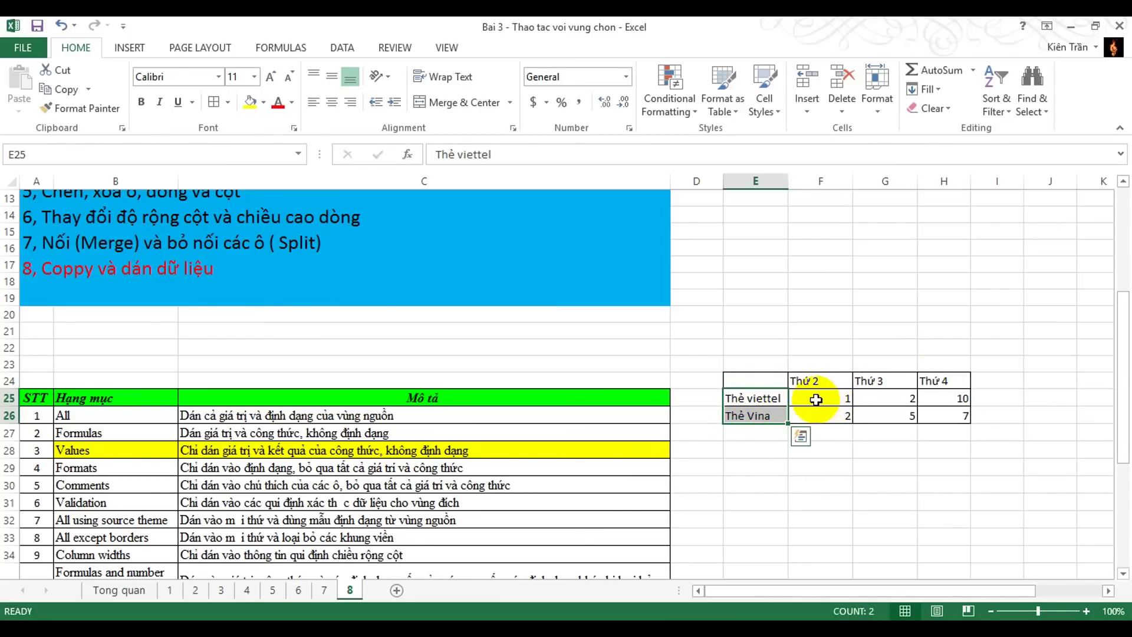
{"action": "left_click_drag", "start_coordinate": [760, 380], "coordinate": [945, 414]}
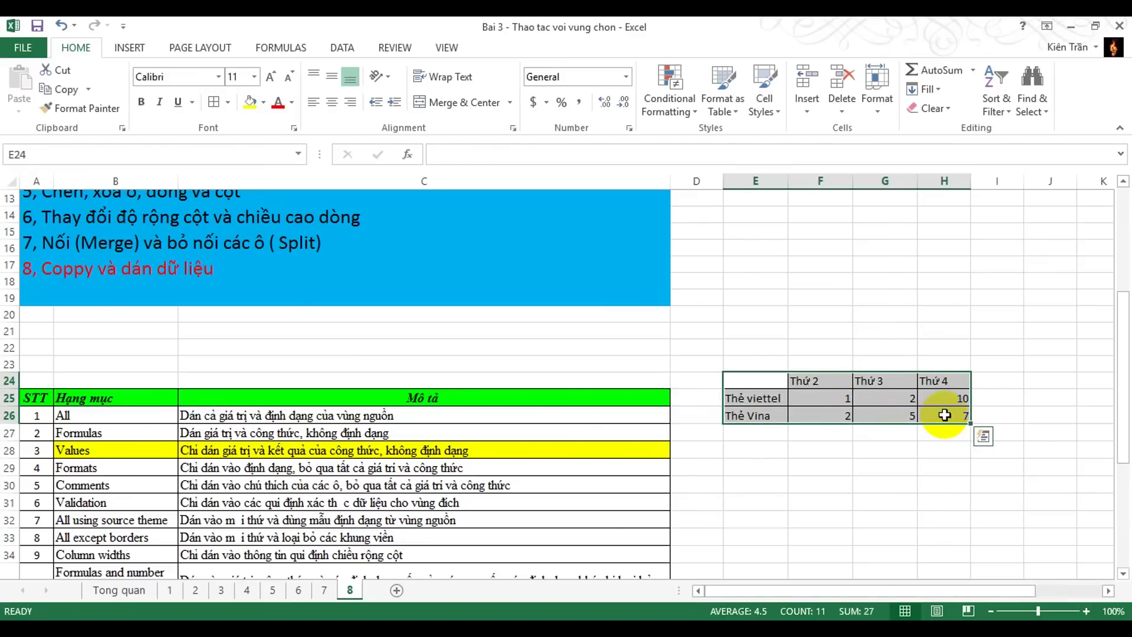
Copy E24:H26 and paste it transposed starting at cell E30.
{"action": "key", "text": "ctrl+c"}
{"action": "scroll", "coordinate": [1026, 453], "scroll_direction": "down", "scroll_amount": 2}
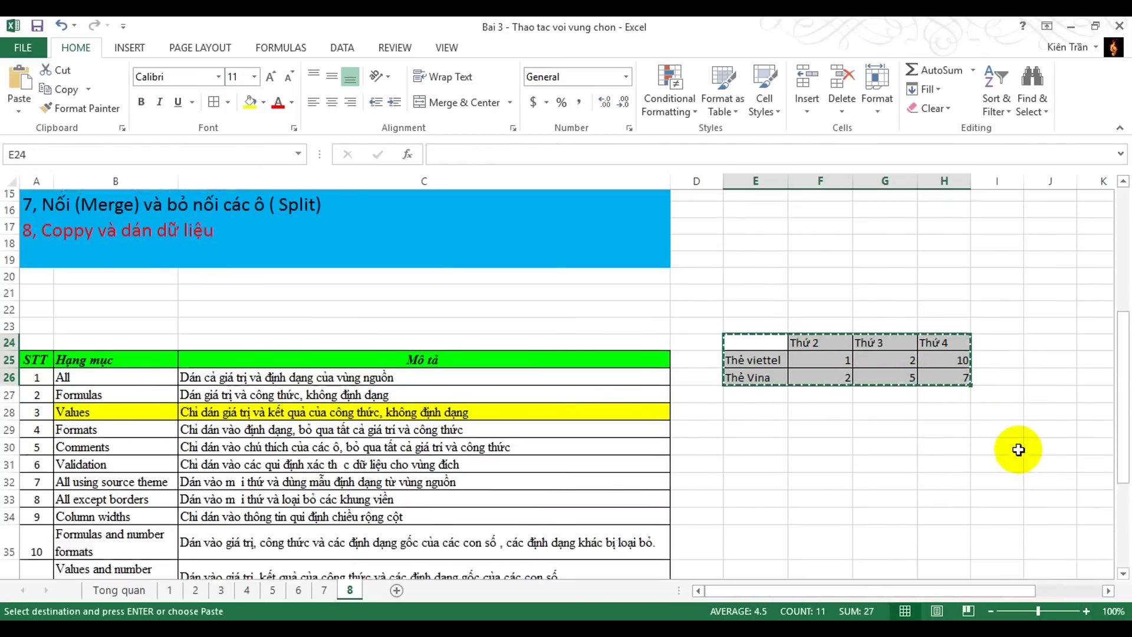
{"action": "right_click", "coordinate": [760, 385]}
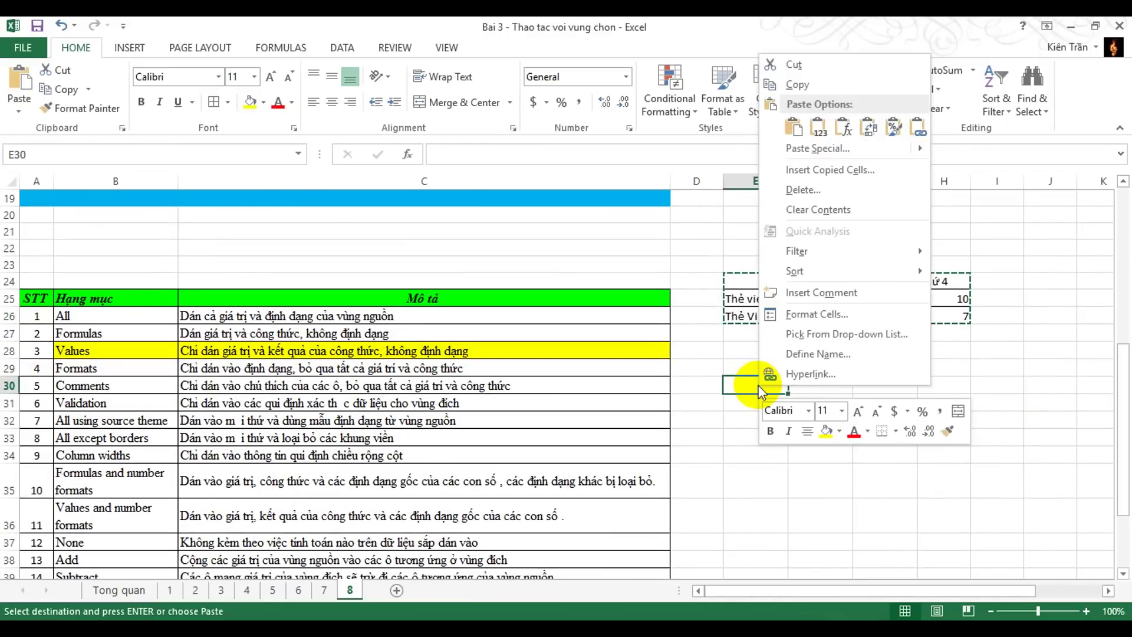
{"action": "left_click", "coordinate": [871, 129]}
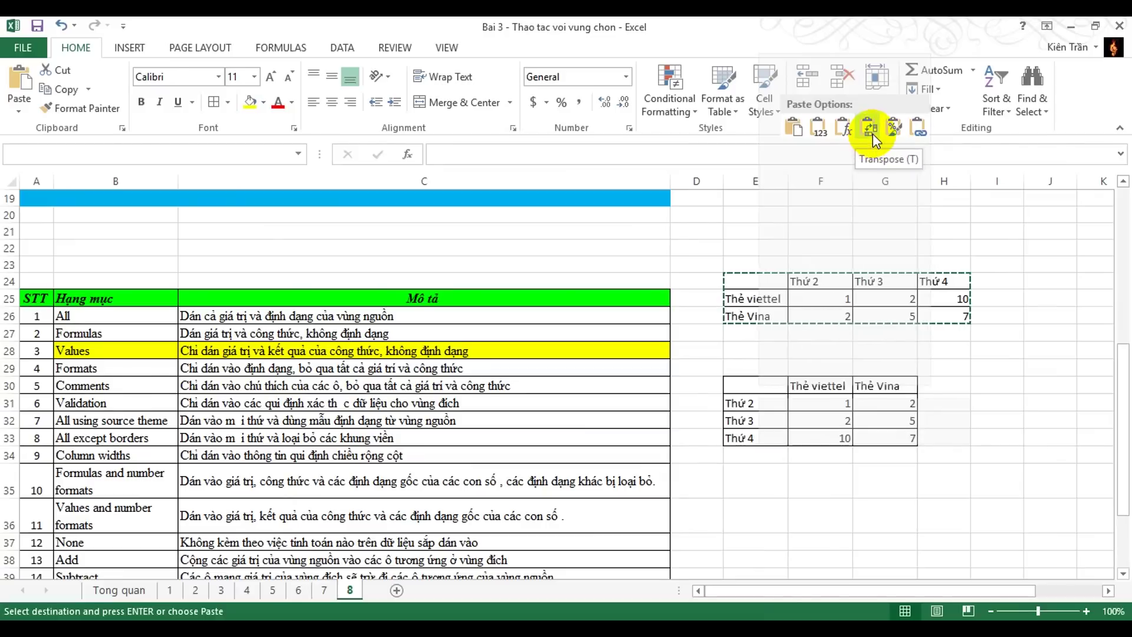
{"action": "left_click", "coordinate": [976, 385]}
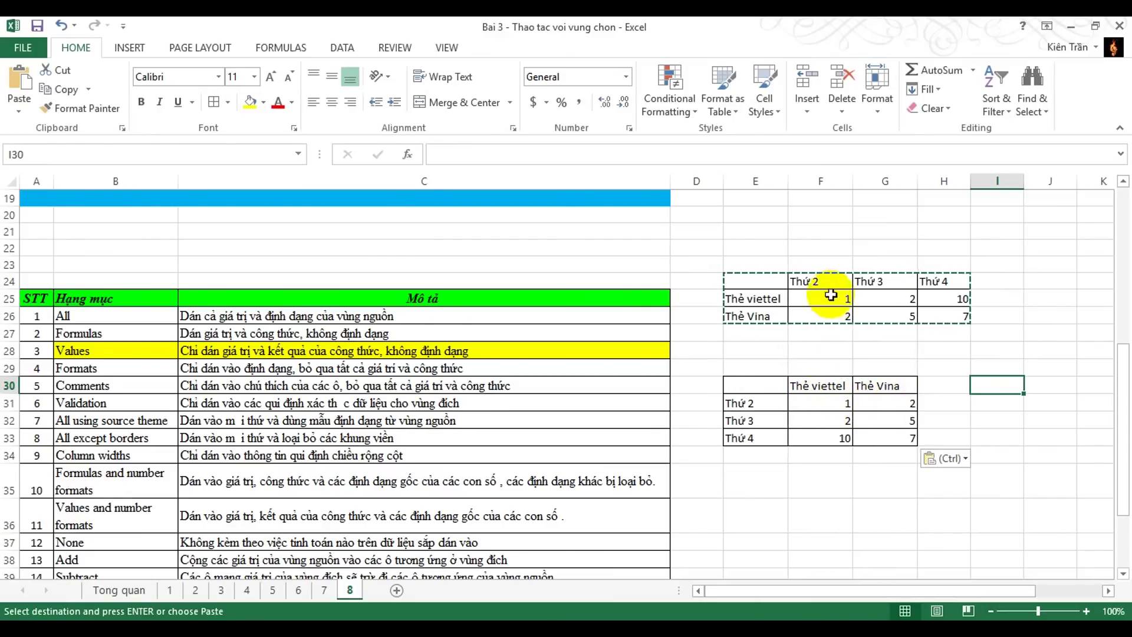
Select the pasted transposed table, undoing an accidental move with Ctrl+Z.
{"action": "left_click_drag", "start_coordinate": [760, 386], "coordinate": [971, 403]}
{"action": "left_click", "coordinate": [960, 387]}
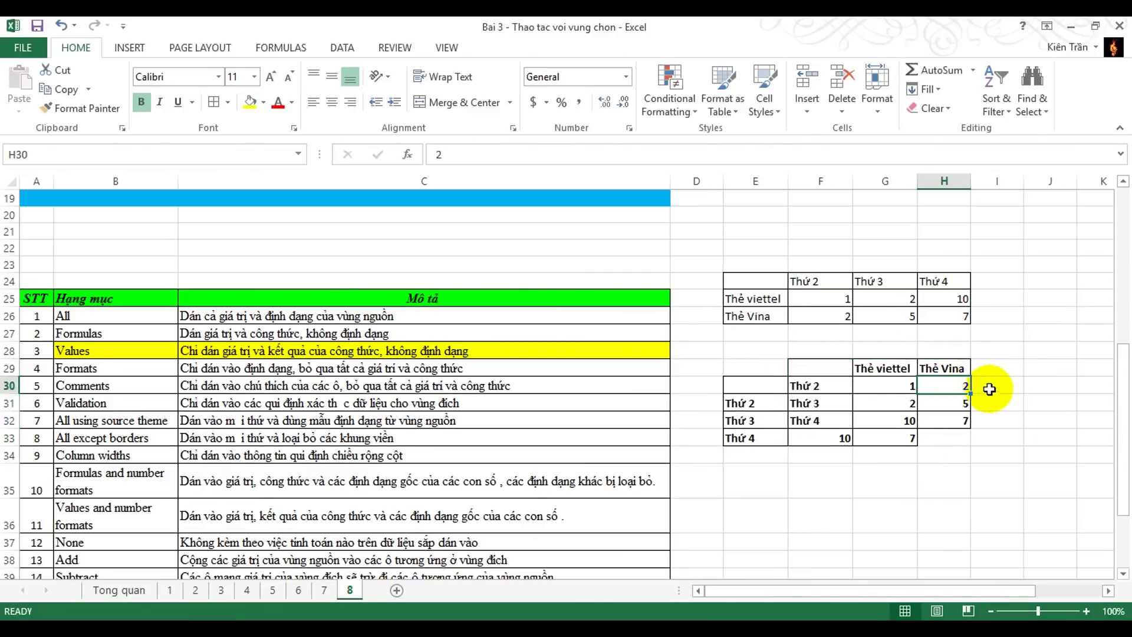
{"action": "key", "text": "ctrl+z"}
{"action": "left_click", "coordinate": [989, 386]}
{"action": "scroll", "coordinate": [513, 465], "scroll_direction": "up", "scroll_amount": 5}
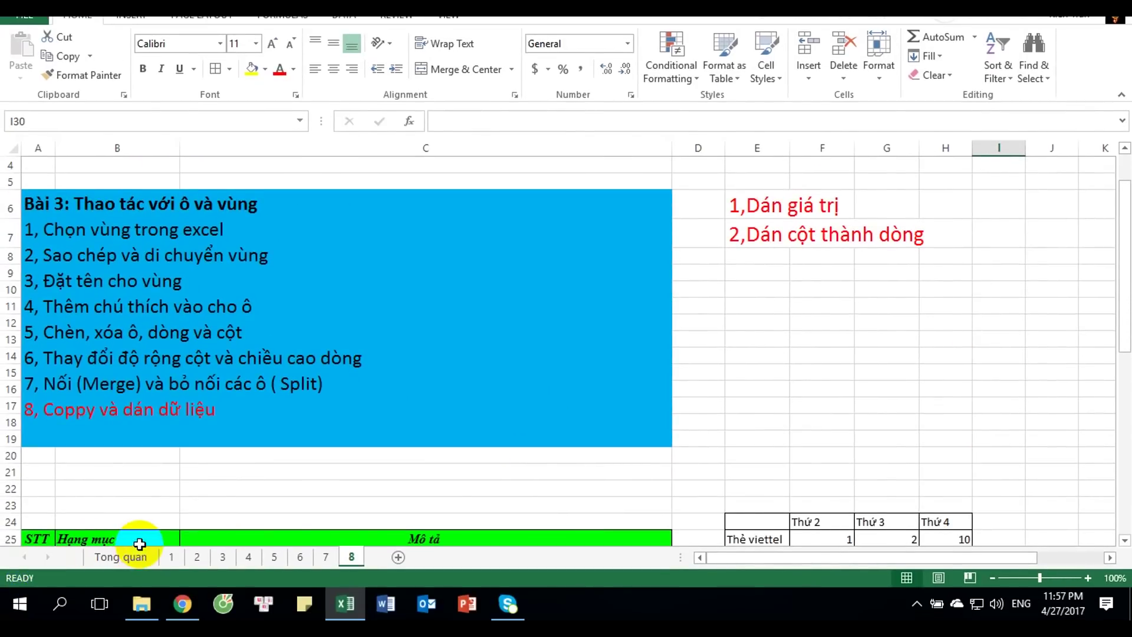
Switch to the Tong quan sheet and scroll through its eight Bài 3 topics.
{"action": "left_click", "coordinate": [135, 560]}
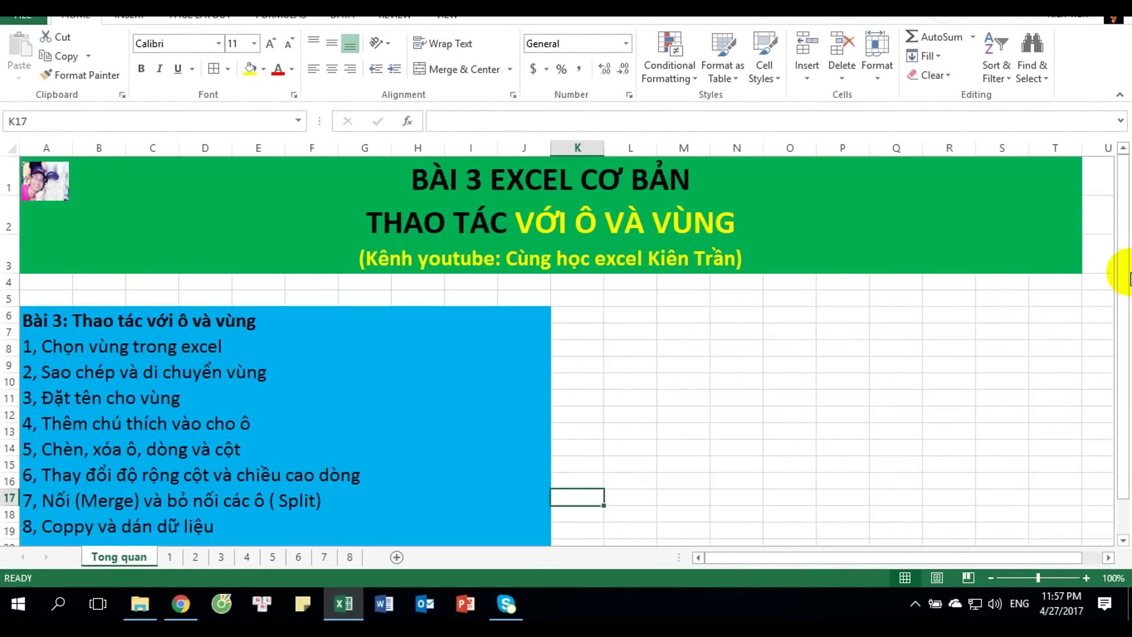
{"action": "left_click", "coordinate": [1124, 273]}
{"action": "mouse_move", "coordinate": [1125, 272]}
{"action": "left_mouse_down"}
{"action": "mouse_move", "coordinate": [1125, 283]}
{"action": "mouse_move", "coordinate": [1126, 267]}
{"action": "left_mouse_up"}
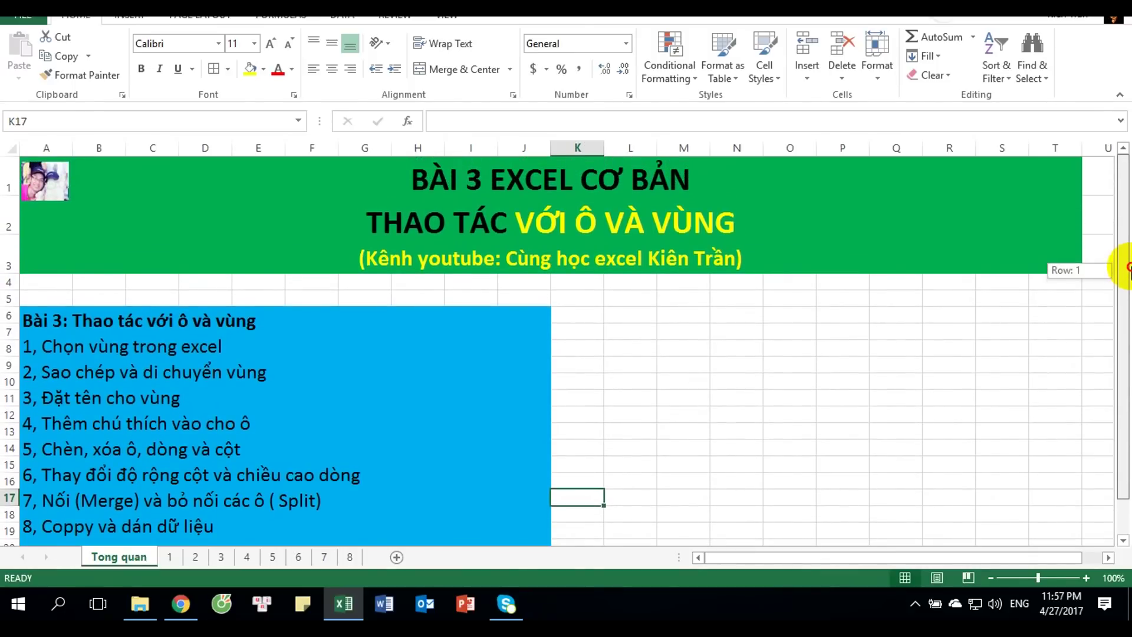
{"action": "mouse_move", "coordinate": [1127, 267]}
{"action": "left_mouse_down"}
{"action": "mouse_move", "coordinate": [1127, 281]}
{"action": "mouse_move", "coordinate": [1128, 270]}
{"action": "left_mouse_up"}
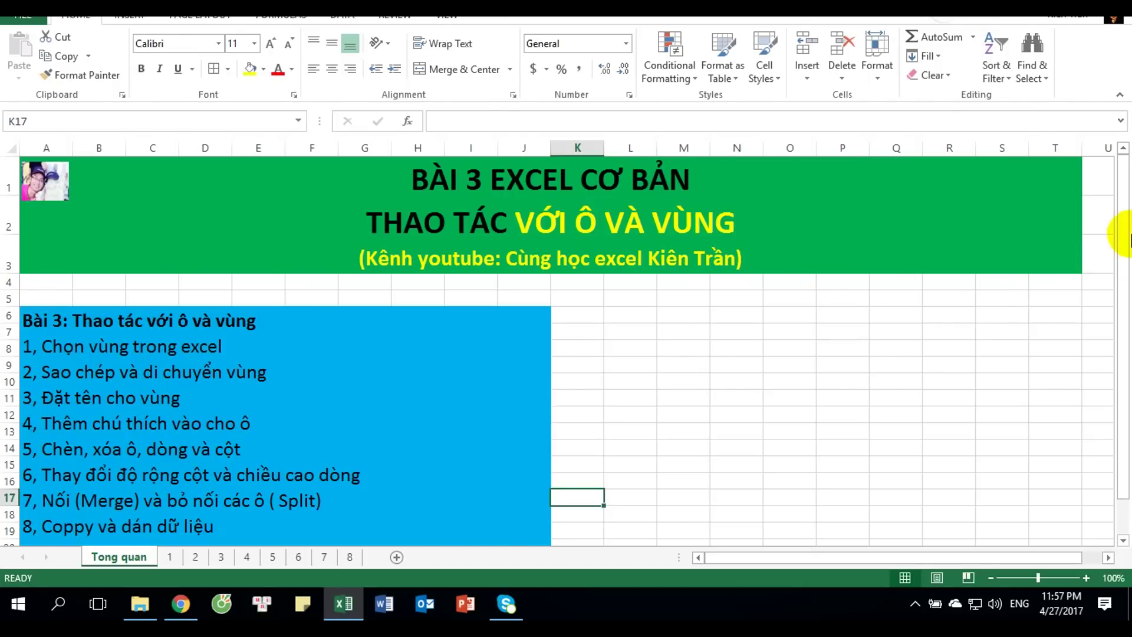
{"action": "scroll", "coordinate": [1118, 244], "scroll_direction": "down", "scroll_amount": 1}
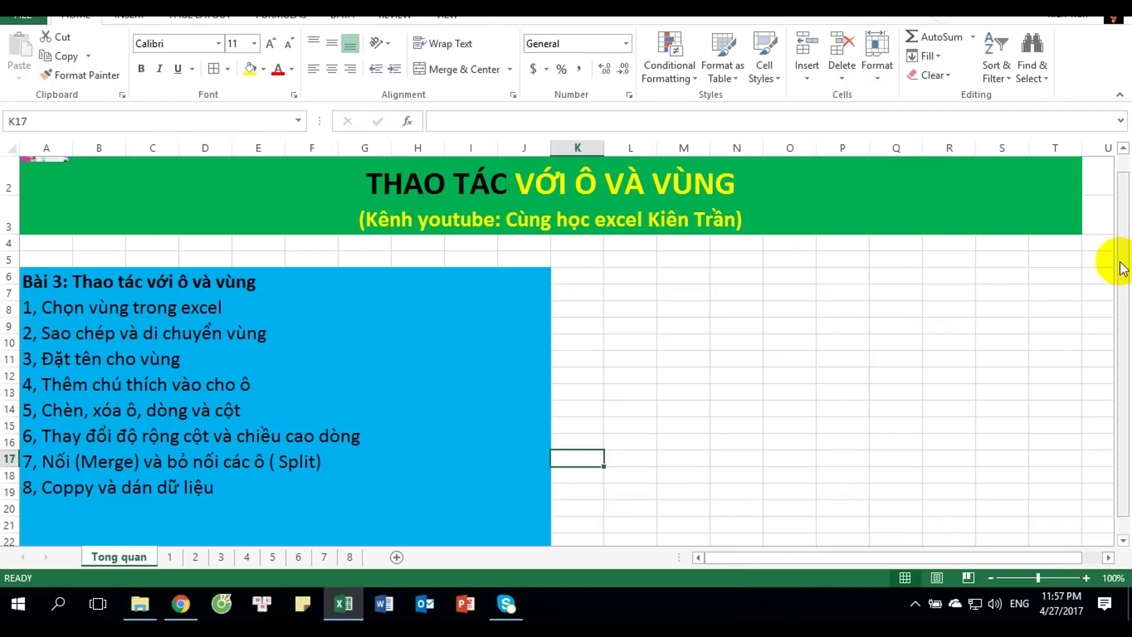
{"action": "left_click_drag", "start_coordinate": [1122, 262], "coordinate": [1127, 242]}
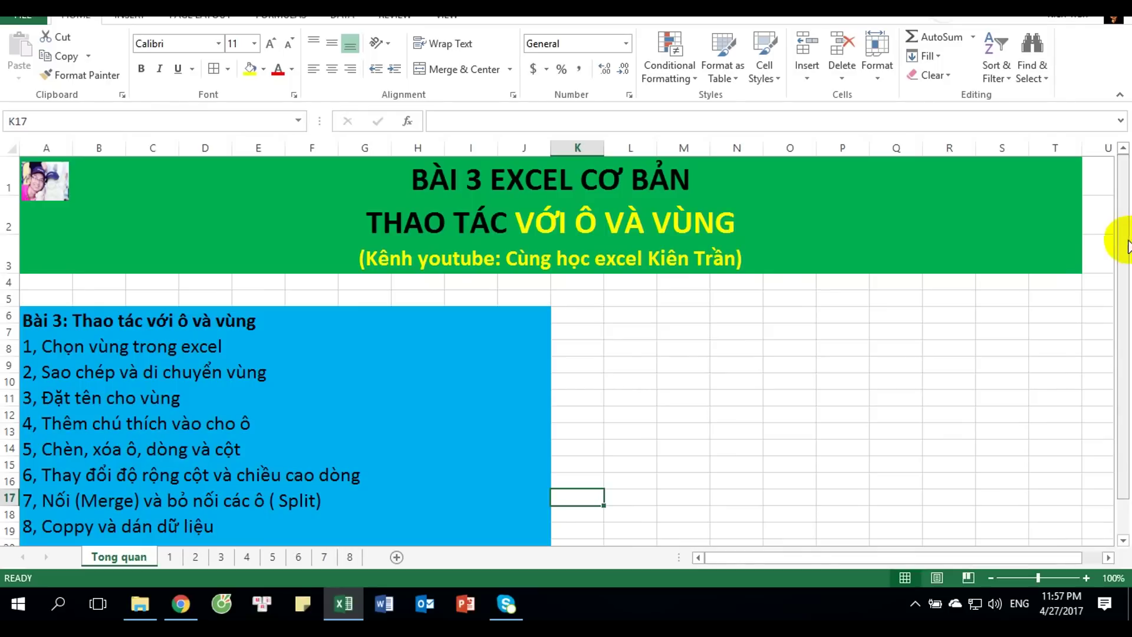